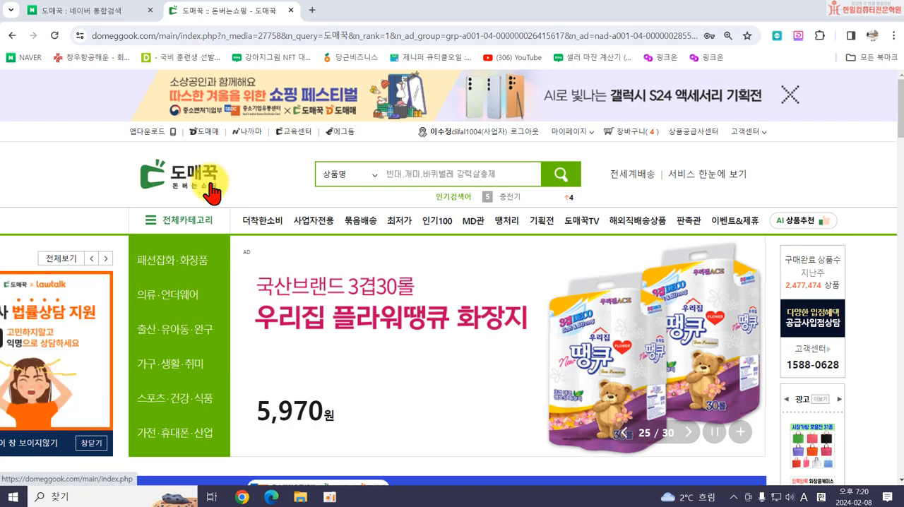
Open the 굿데이 홍삼스틱 60P product from the red ginseng recommendations on the 도매꾹 home page.
{"action": "scroll", "coordinate": [363, 192], "scroll_direction": "down", "scroll_amount": 3}
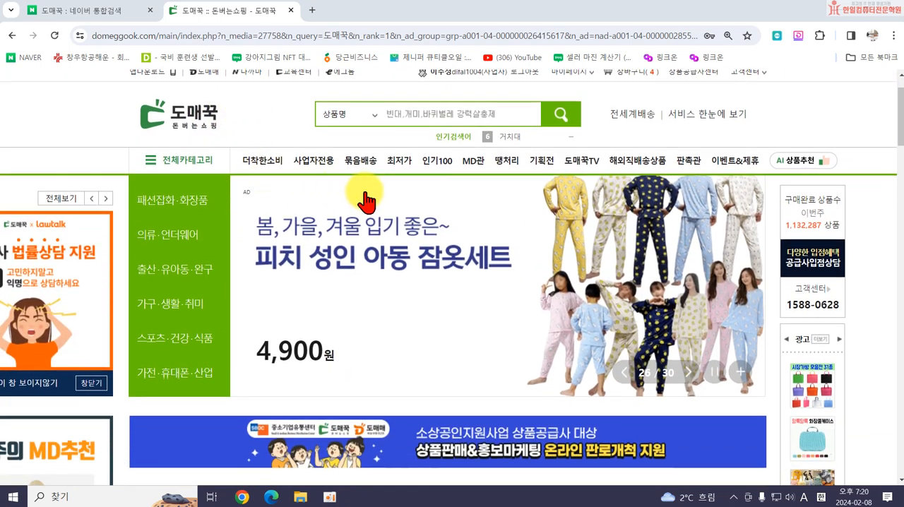
{"action": "scroll", "coordinate": [380, 267], "scroll_direction": "down", "scroll_amount": 2}
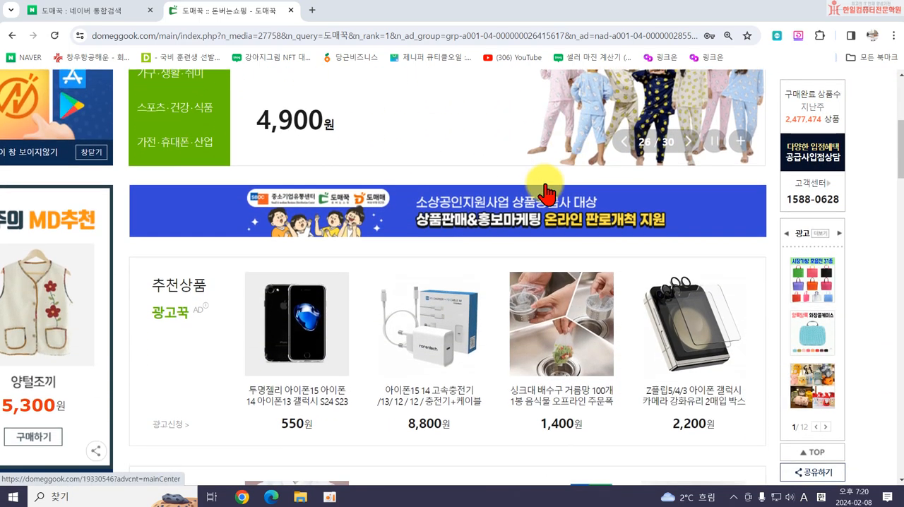
{"action": "scroll", "coordinate": [380, 267], "scroll_direction": "down", "scroll_amount": 4}
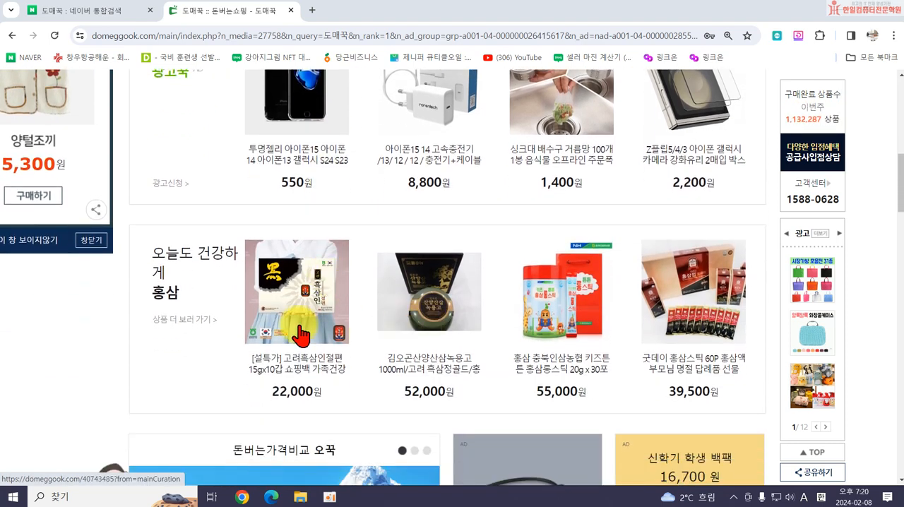
{"action": "left_click", "coordinate": [687, 311]}
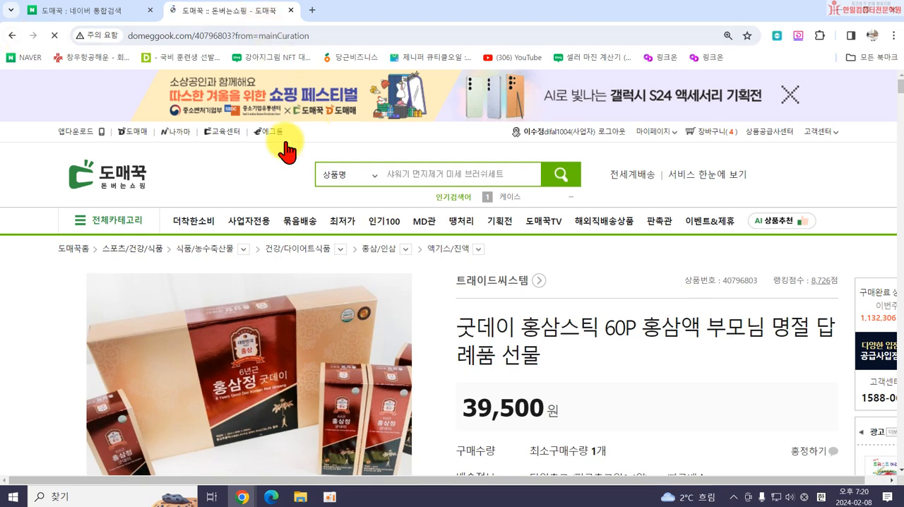
Review the red ginseng product's price, minimum quantity, shipping details and permission to use its description images.
{"action": "scroll", "coordinate": [585, 358], "scroll_direction": "down", "scroll_amount": 2}
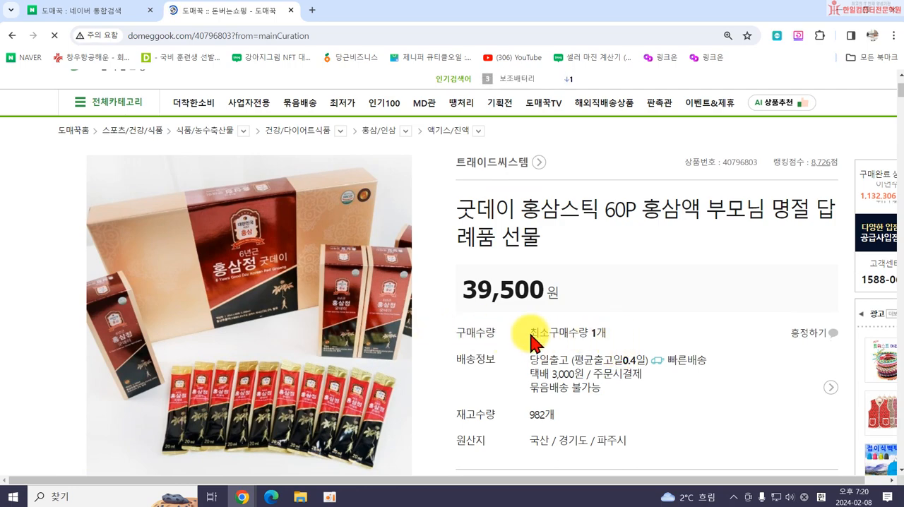
{"action": "scroll", "coordinate": [599, 322], "scroll_direction": "down", "scroll_amount": 7}
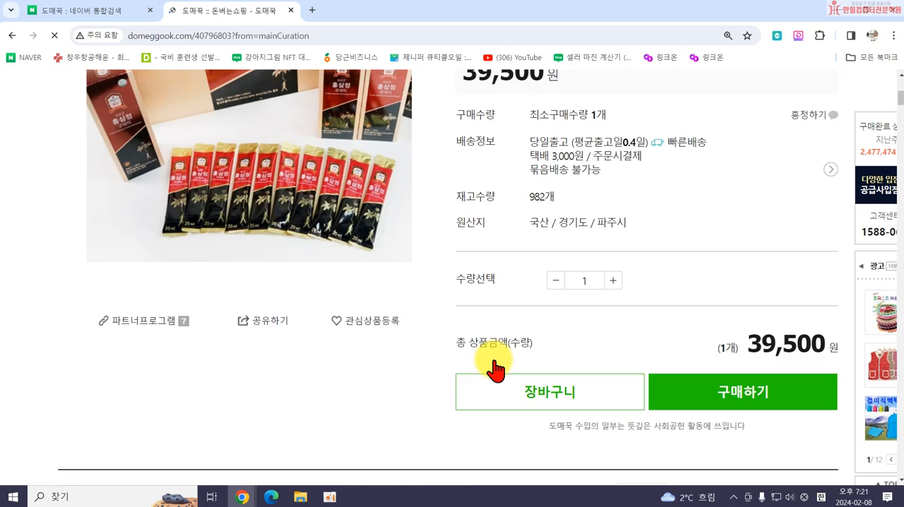
{"action": "scroll", "coordinate": [240, 340], "scroll_direction": "down", "scroll_amount": 5}
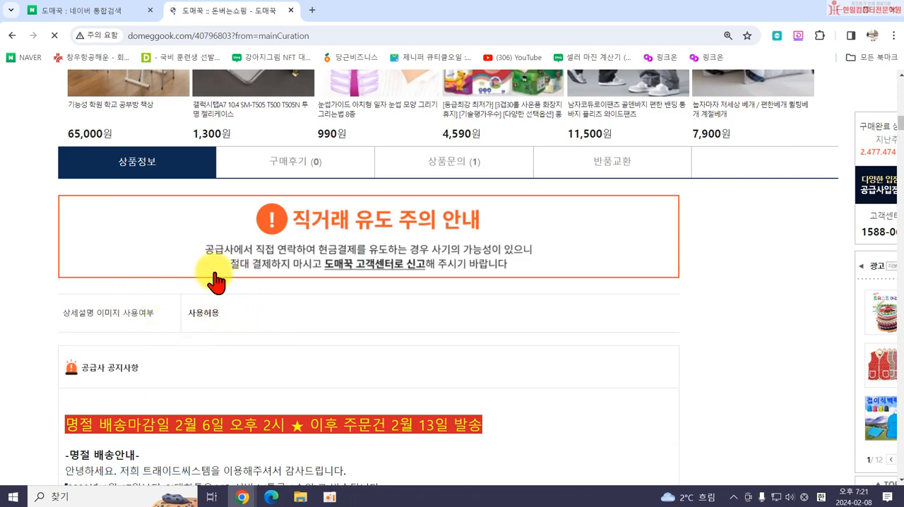
{"action": "scroll", "coordinate": [353, 321], "scroll_direction": "up", "scroll_amount": 5}
{"action": "scroll", "coordinate": [393, 324], "scroll_direction": "up", "scroll_amount": 10}
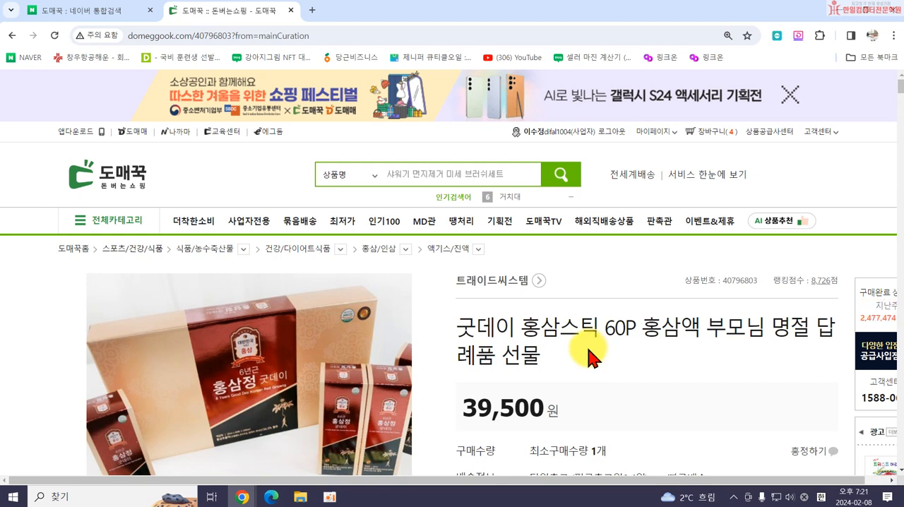
Return to the 도매꾹 home page and open the 인기100 list of popular products.
{"action": "left_click", "coordinate": [116, 194]}
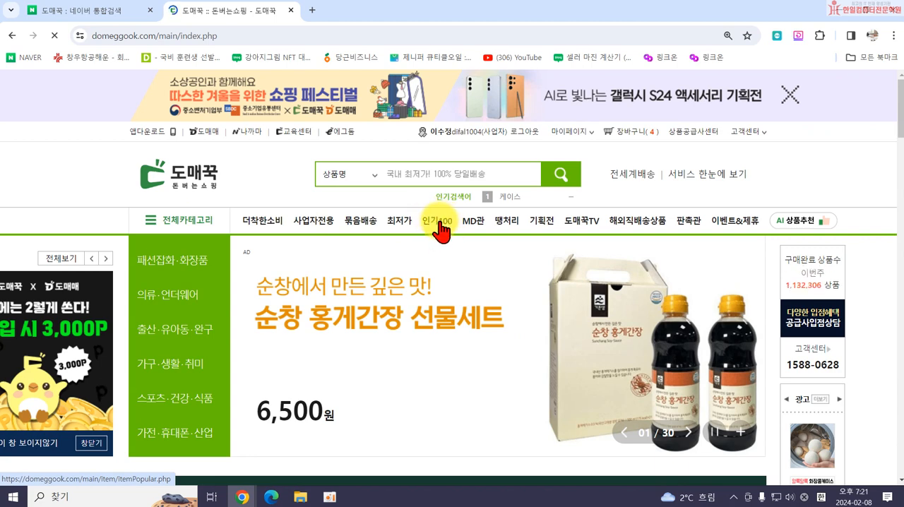
{"action": "left_click", "coordinate": [437, 222]}
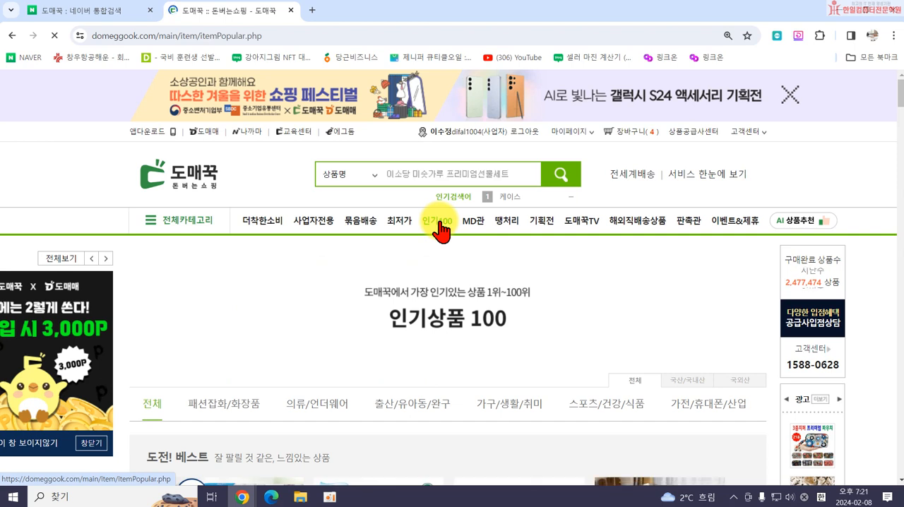
{"action": "scroll", "coordinate": [489, 279], "scroll_direction": "down", "scroll_amount": 1}
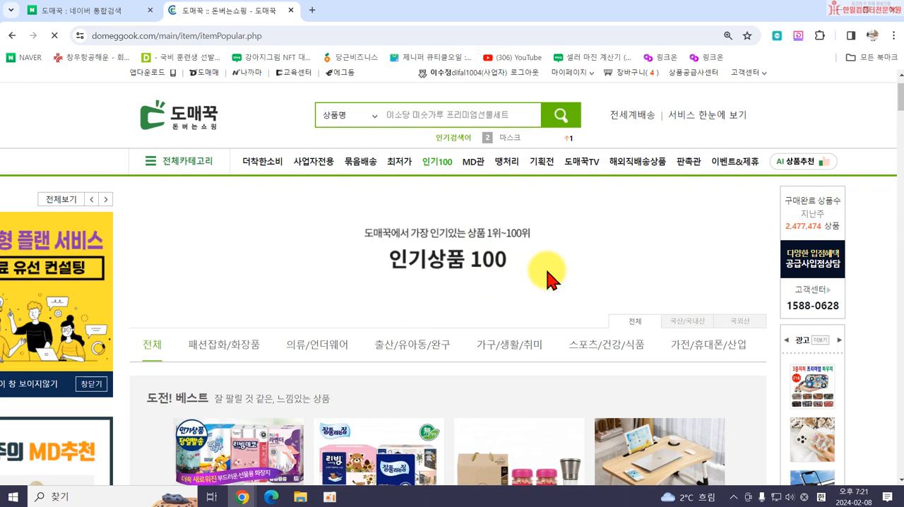
{"action": "scroll", "coordinate": [553, 267], "scroll_direction": "down", "scroll_amount": 1}
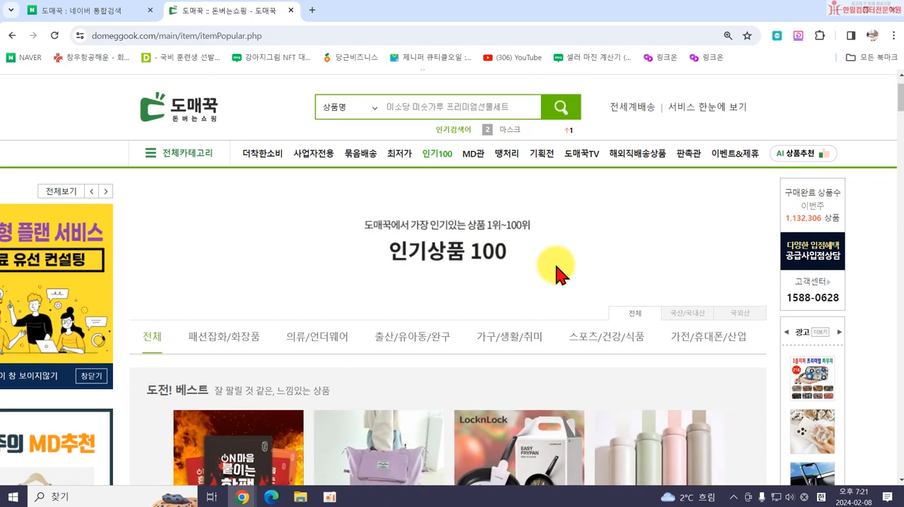
{"action": "scroll", "coordinate": [543, 255], "scroll_direction": "down", "scroll_amount": 1}
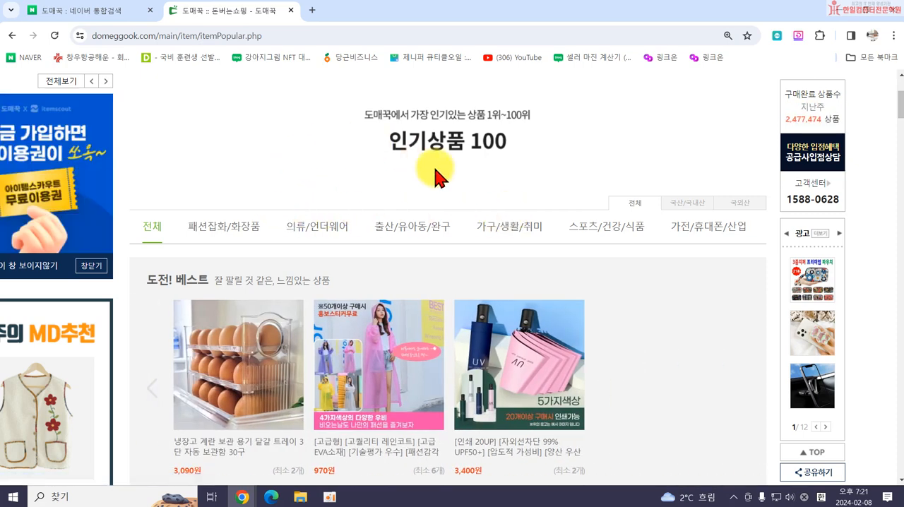
Limit the popular products to the 패션잡화/화장품 category and look over the top-ranked items.
{"action": "scroll", "coordinate": [435, 184], "scroll_direction": "up", "scroll_amount": 1}
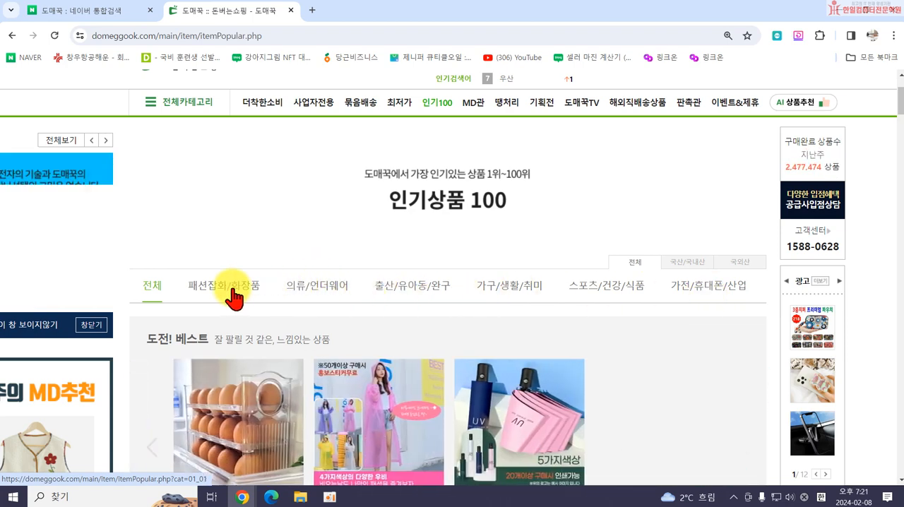
{"action": "left_click", "coordinate": [233, 295]}
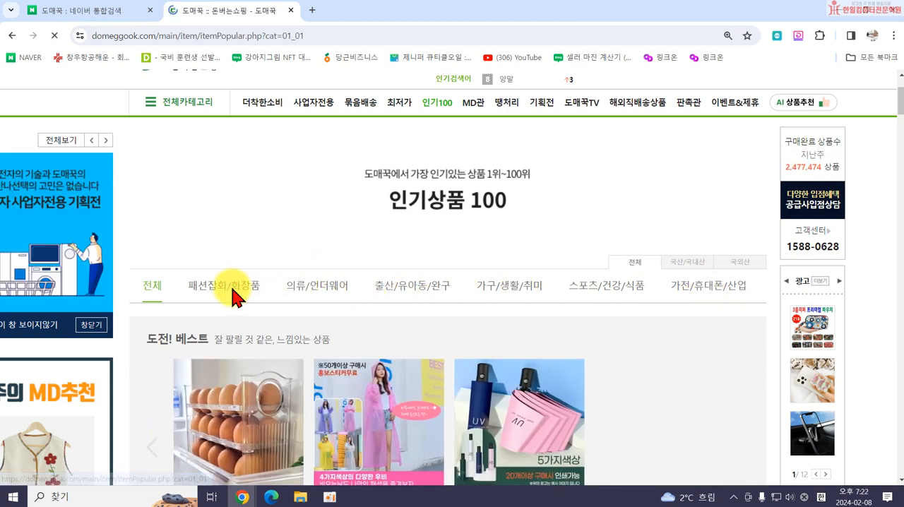
{"action": "scroll", "coordinate": [313, 293], "scroll_direction": "down", "scroll_amount": 4}
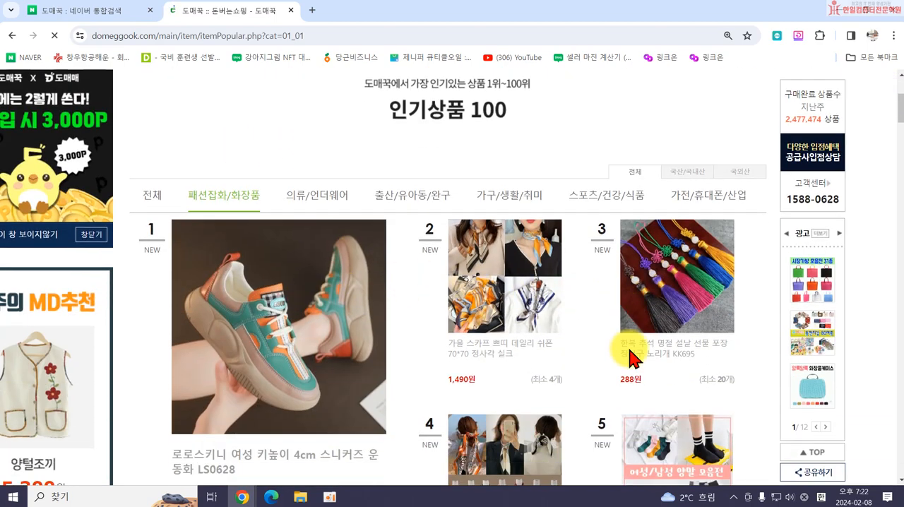
{"action": "scroll", "coordinate": [300, 367], "scroll_direction": "down", "scroll_amount": 6}
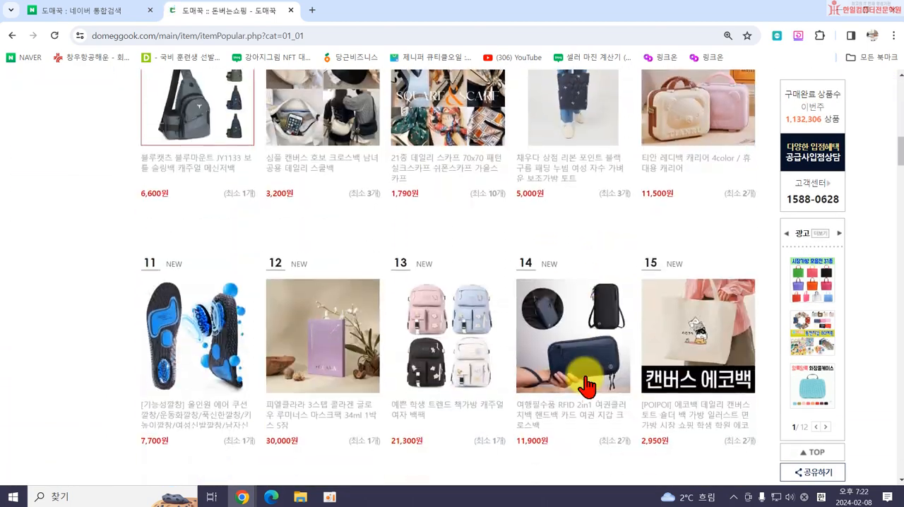
{"action": "scroll", "coordinate": [606, 385], "scroll_direction": "up", "scroll_amount": 4}
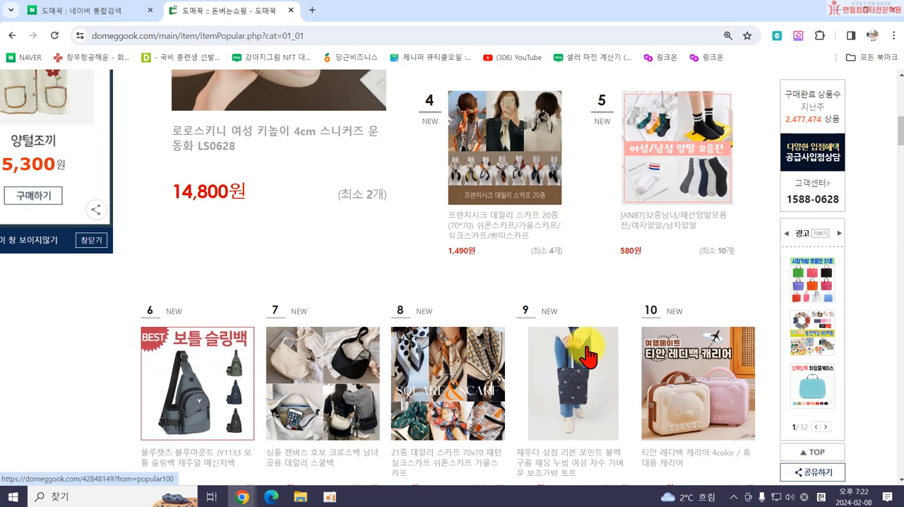
{"action": "scroll", "coordinate": [588, 357], "scroll_direction": "up", "scroll_amount": 4}
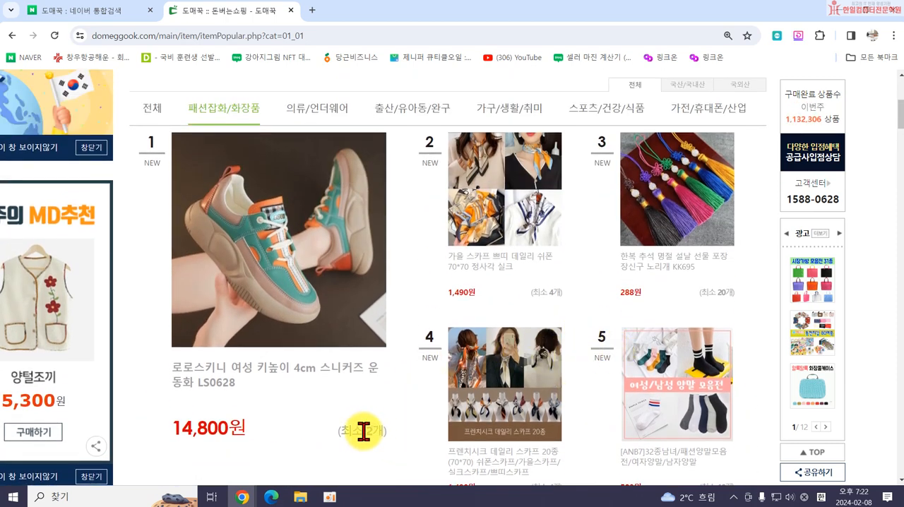
Browse the fashion and cosmetics ranking and open the 예쁜 학생 트렌드 책가방 캐주얼 여자 백팩 product.
{"action": "scroll", "coordinate": [720, 310], "scroll_direction": "down", "scroll_amount": 2}
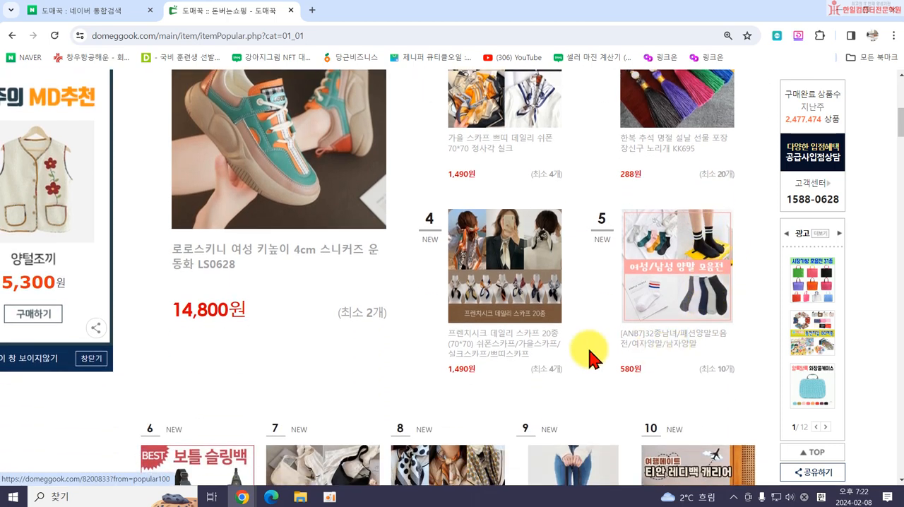
{"action": "scroll", "coordinate": [636, 353], "scroll_direction": "down", "scroll_amount": 2}
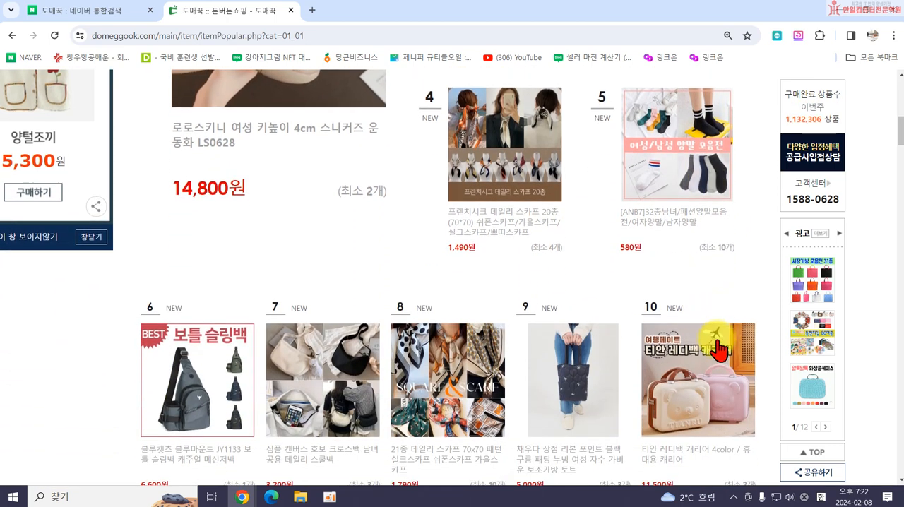
{"action": "scroll", "coordinate": [377, 410], "scroll_direction": "down", "scroll_amount": 1}
{"action": "scroll", "coordinate": [580, 358], "scroll_direction": "down", "scroll_amount": 1}
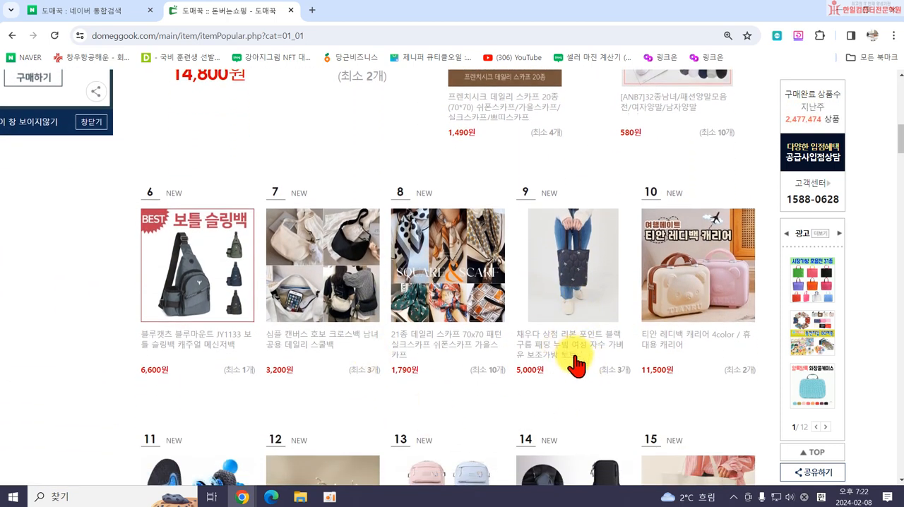
{"action": "scroll", "coordinate": [551, 346], "scroll_direction": "down", "scroll_amount": 2}
{"action": "scroll", "coordinate": [636, 402], "scroll_direction": "down", "scroll_amount": 1}
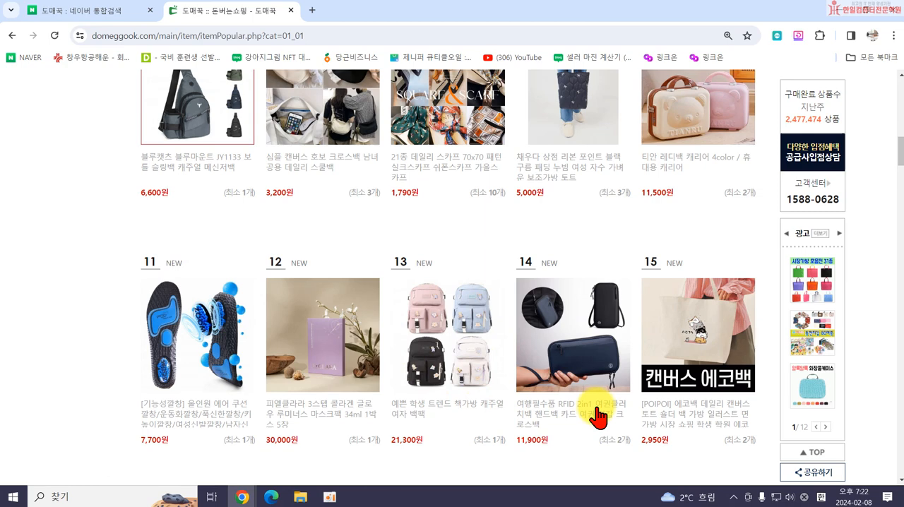
{"action": "scroll", "coordinate": [728, 428], "scroll_direction": "down", "scroll_amount": 2}
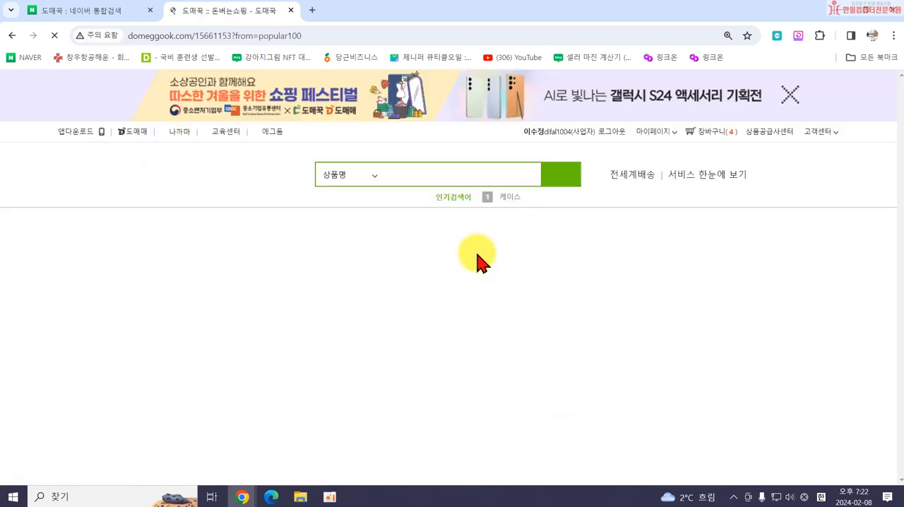
Examine the backpack's supplier, quantity-based prices, shipping terms, stock, origin and colour option.
{"action": "scroll", "coordinate": [267, 339], "scroll_direction": "down", "scroll_amount": 2}
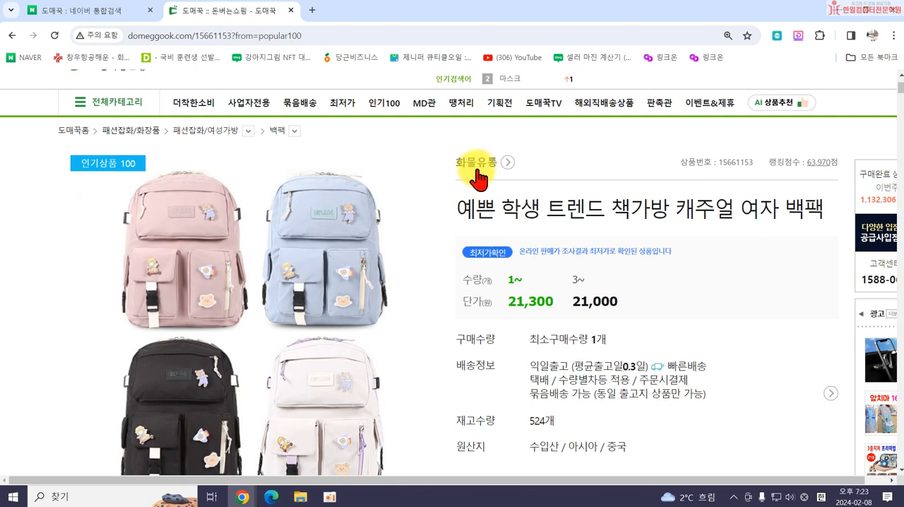
{"action": "scroll", "coordinate": [368, 367], "scroll_direction": "down", "scroll_amount": 1}
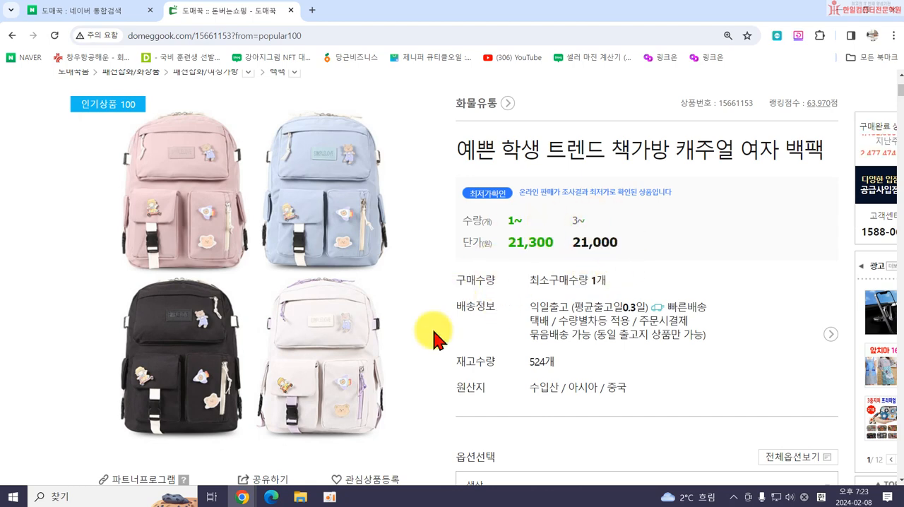
{"action": "scroll", "coordinate": [599, 313], "scroll_direction": "down", "scroll_amount": 1}
{"action": "scroll", "coordinate": [599, 313], "scroll_direction": "down", "scroll_amount": 4}
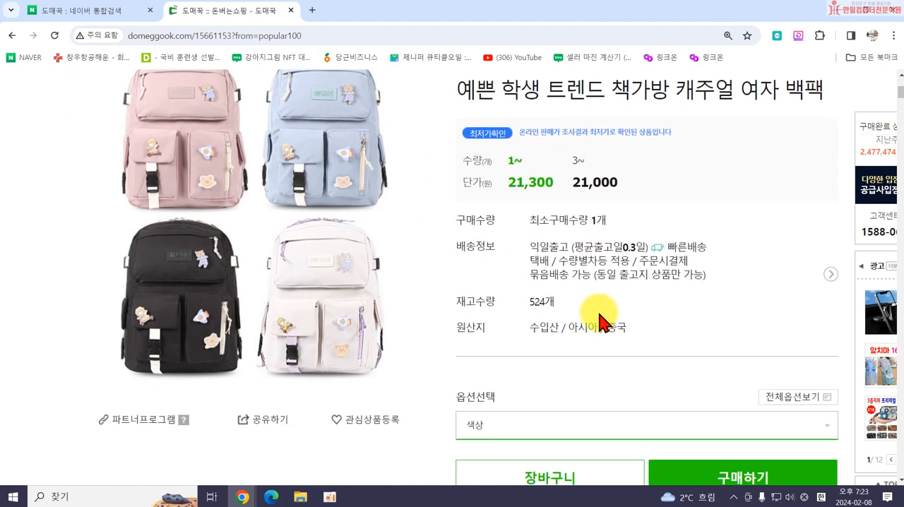
{"action": "scroll", "coordinate": [571, 307], "scroll_direction": "down", "scroll_amount": 5}
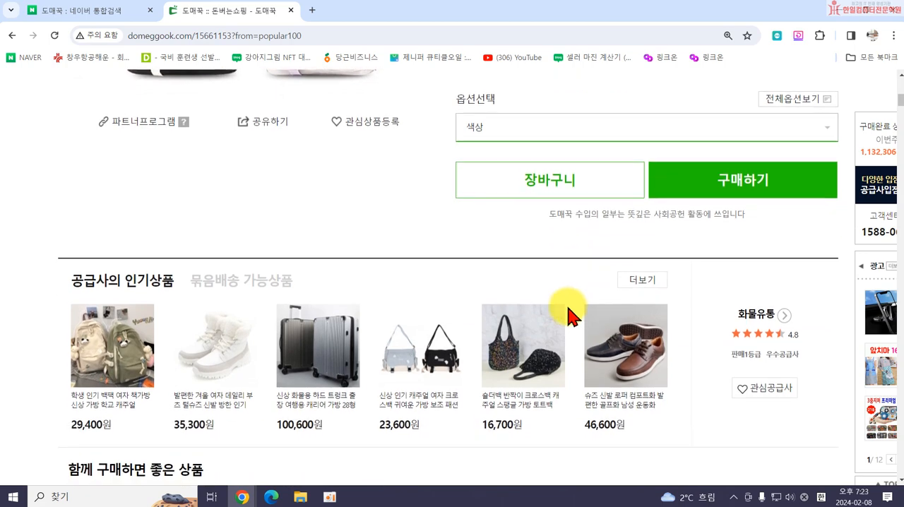
Look through the supplier's popular items and check whether the backpack's description images may be used.
{"action": "scroll", "coordinate": [211, 215], "scroll_direction": "up", "scroll_amount": 2}
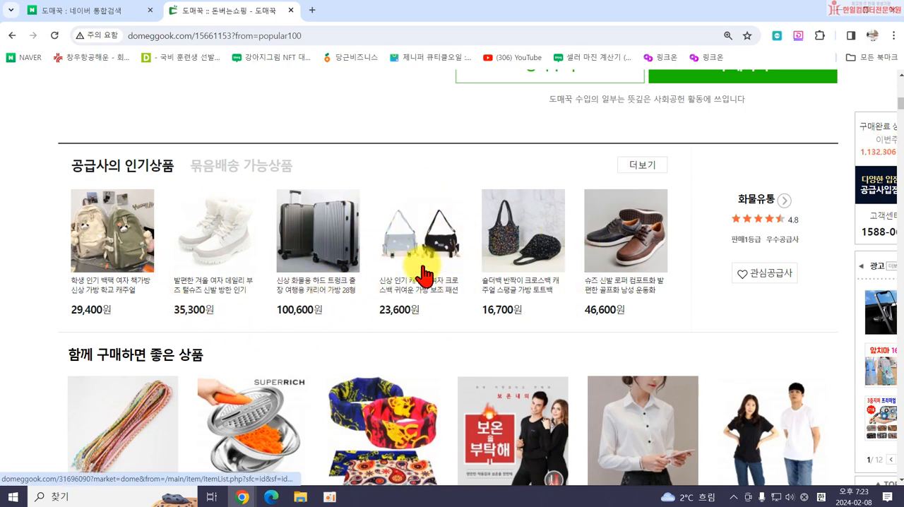
{"action": "scroll", "coordinate": [413, 263], "scroll_direction": "down", "scroll_amount": 8}
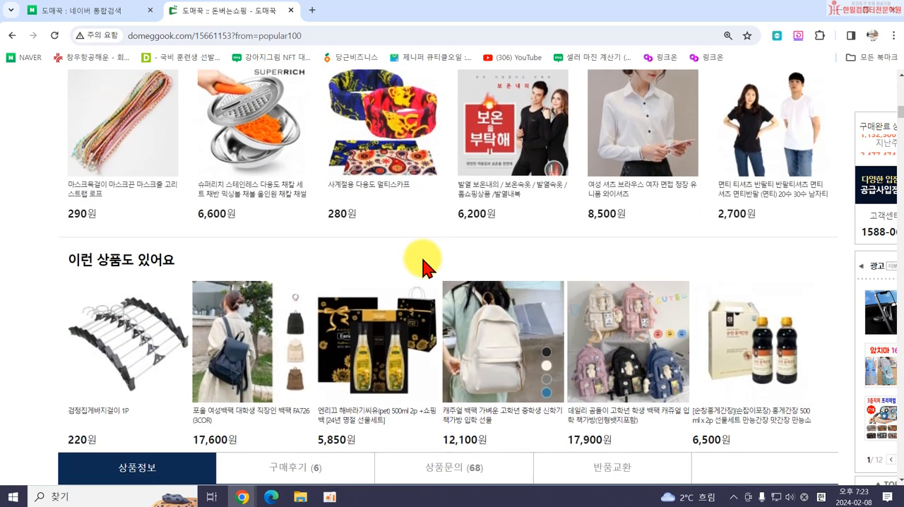
{"action": "scroll", "coordinate": [429, 296], "scroll_direction": "down", "scroll_amount": 1}
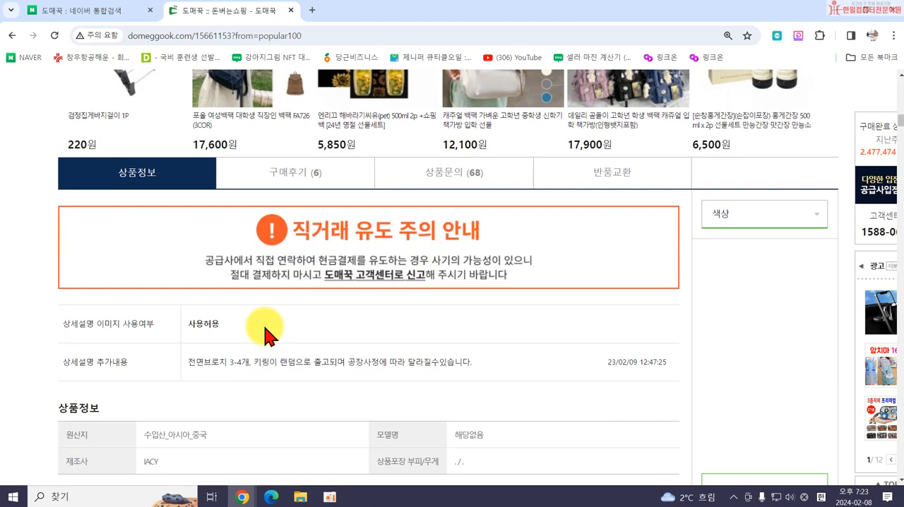
{"action": "scroll", "coordinate": [176, 346], "scroll_direction": "down", "scroll_amount": 1}
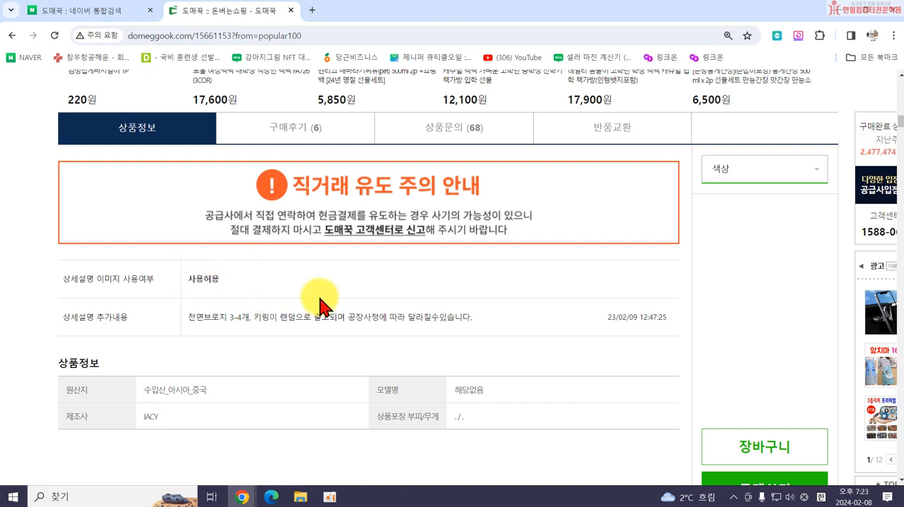
Go back to the backpack's purchase details to recheck its stock and origin.
{"action": "scroll", "coordinate": [313, 302], "scroll_direction": "up", "scroll_amount": 10}
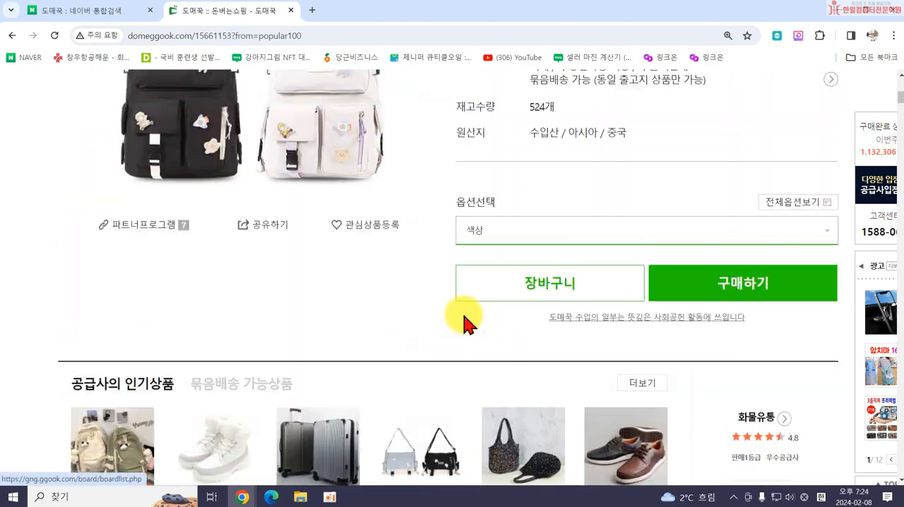
{"action": "scroll", "coordinate": [470, 318], "scroll_direction": "up", "scroll_amount": 4}
{"action": "left_click_drag", "start_coordinate": [566, 342], "coordinate": [612, 350]}
View the backpack's product information table and the detailed description images below it.
{"action": "scroll", "coordinate": [545, 378], "scroll_direction": "down", "scroll_amount": 10}
{"action": "scroll", "coordinate": [524, 382], "scroll_direction": "down", "scroll_amount": 8}
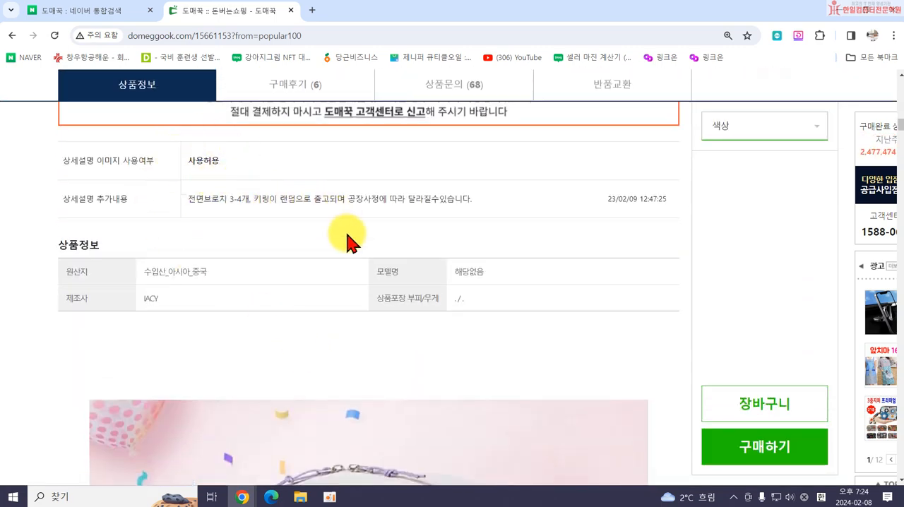
{"action": "scroll", "coordinate": [533, 291], "scroll_direction": "down", "scroll_amount": 10}
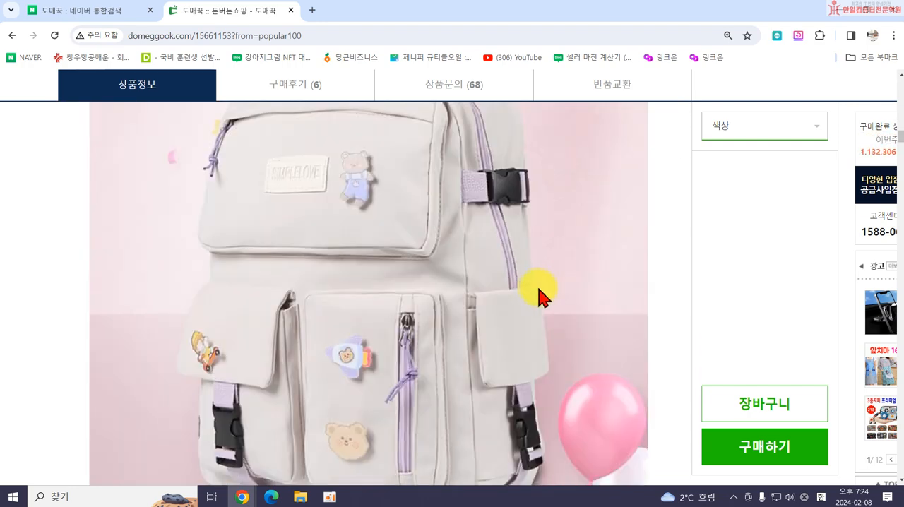
Review the backpack's size and material description and return to the beginning of its product page.
{"action": "scroll", "coordinate": [544, 303], "scroll_direction": "down", "scroll_amount": 3}
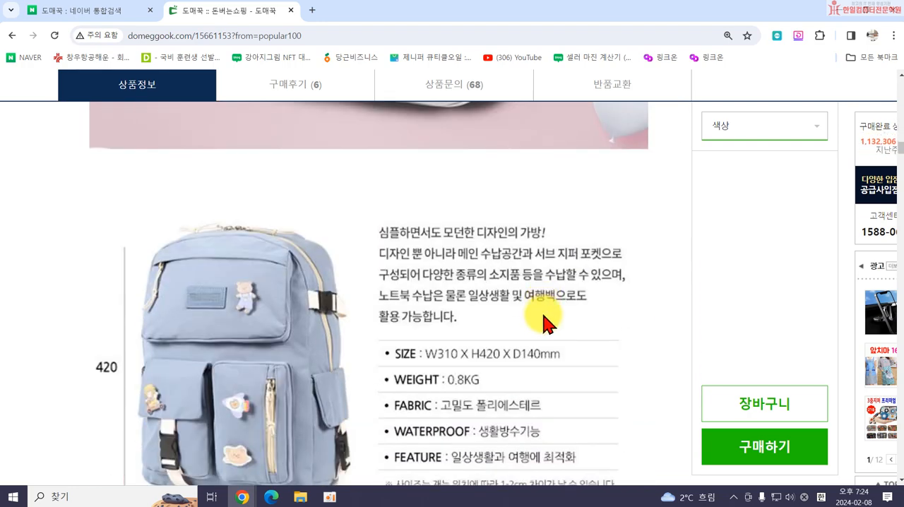
{"action": "scroll", "coordinate": [544, 323], "scroll_direction": "up", "scroll_amount": 6}
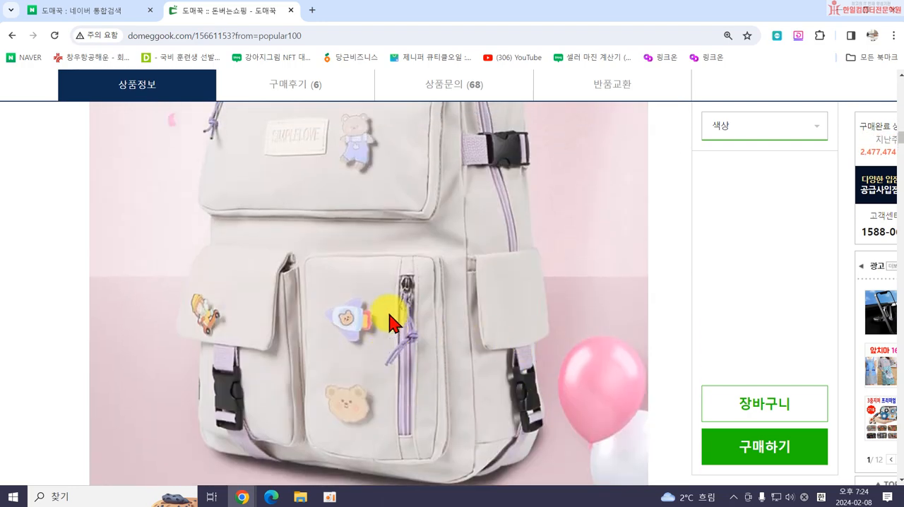
{"action": "scroll", "coordinate": [391, 322], "scroll_direction": "up", "scroll_amount": 6}
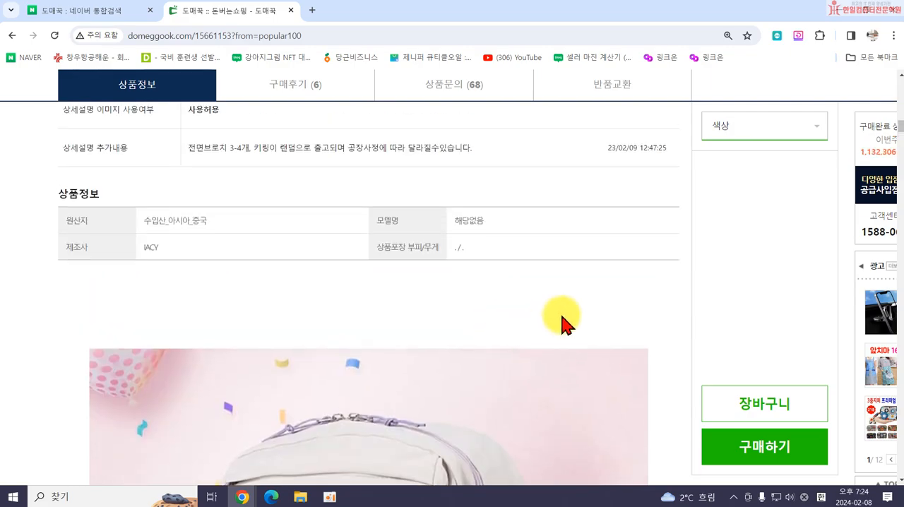
{"action": "scroll", "coordinate": [563, 321], "scroll_direction": "up", "scroll_amount": 5}
{"action": "scroll", "coordinate": [397, 234], "scroll_direction": "up", "scroll_amount": 8}
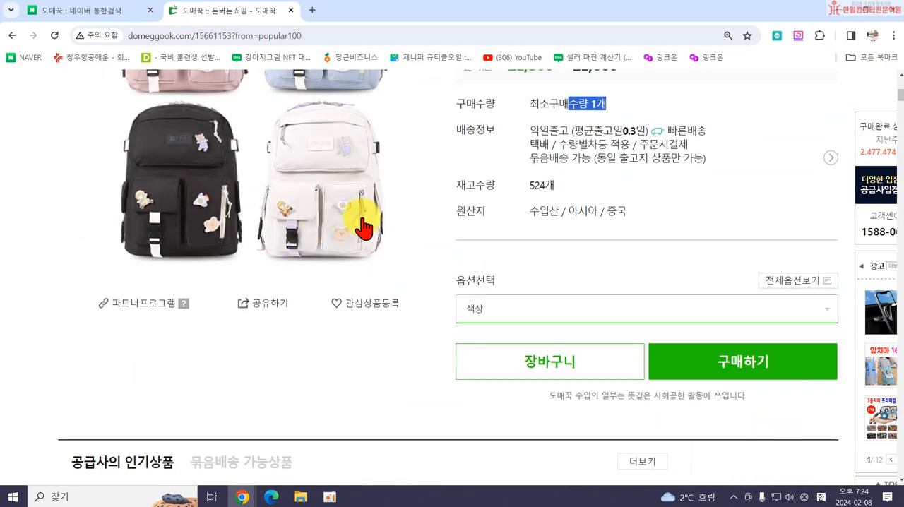
{"action": "scroll", "coordinate": [368, 225], "scroll_direction": "up", "scroll_amount": 5}
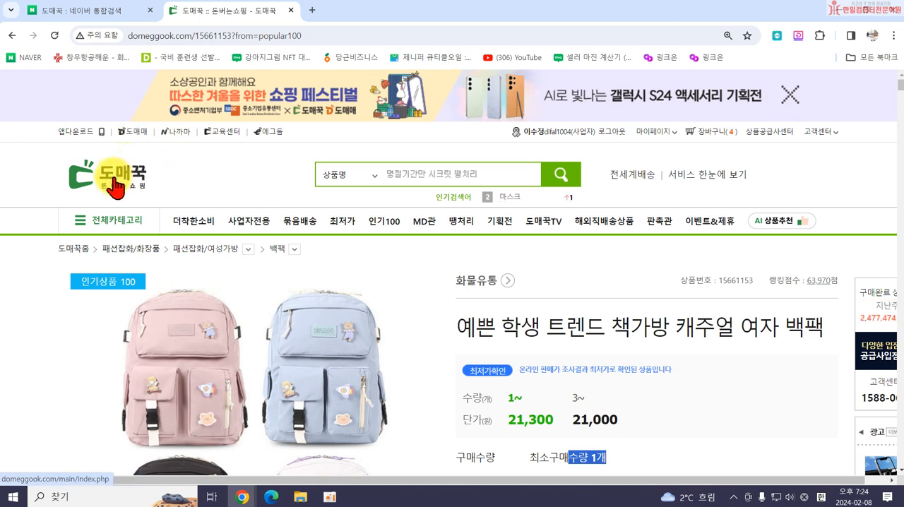
Open the sister site 도매매, dismiss its greeting notice and look over the home page.
{"action": "left_click", "coordinate": [136, 133]}
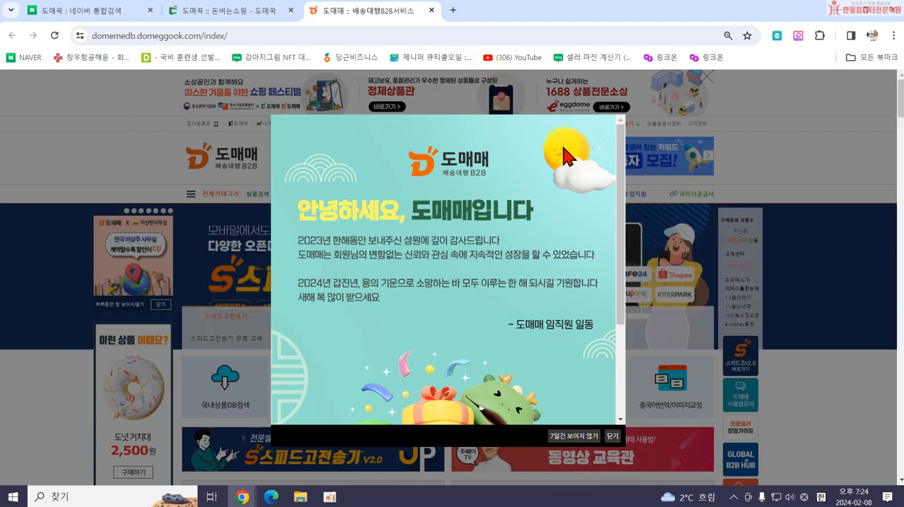
{"action": "left_click", "coordinate": [601, 159]}
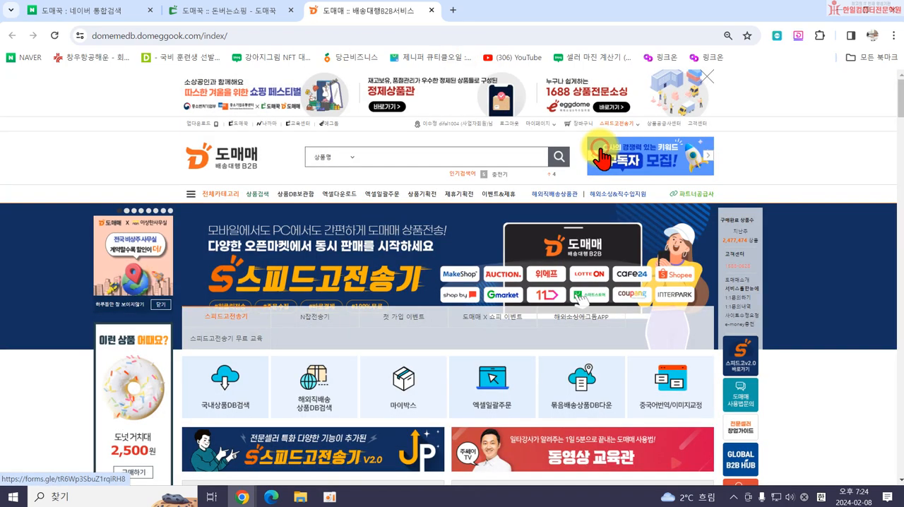
{"action": "scroll", "coordinate": [646, 286], "scroll_direction": "down", "scroll_amount": 10}
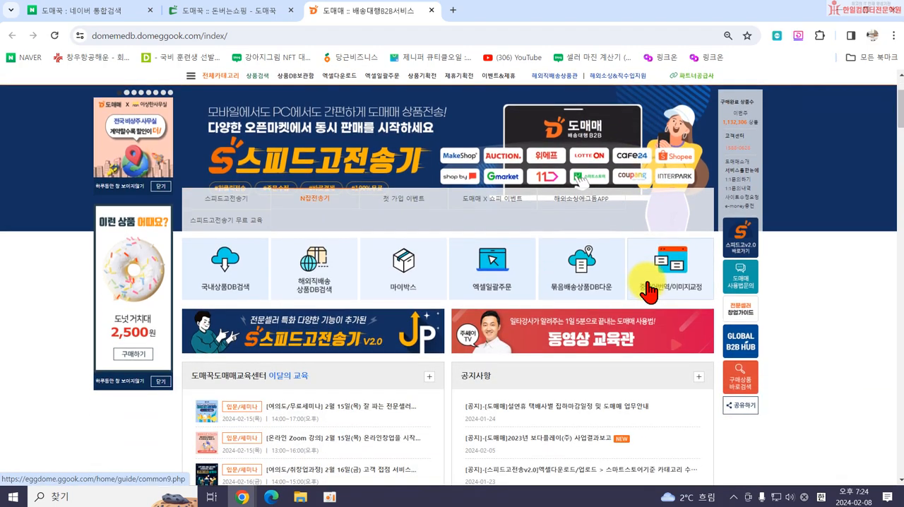
{"action": "scroll", "coordinate": [640, 278], "scroll_direction": "up", "scroll_amount": 10}
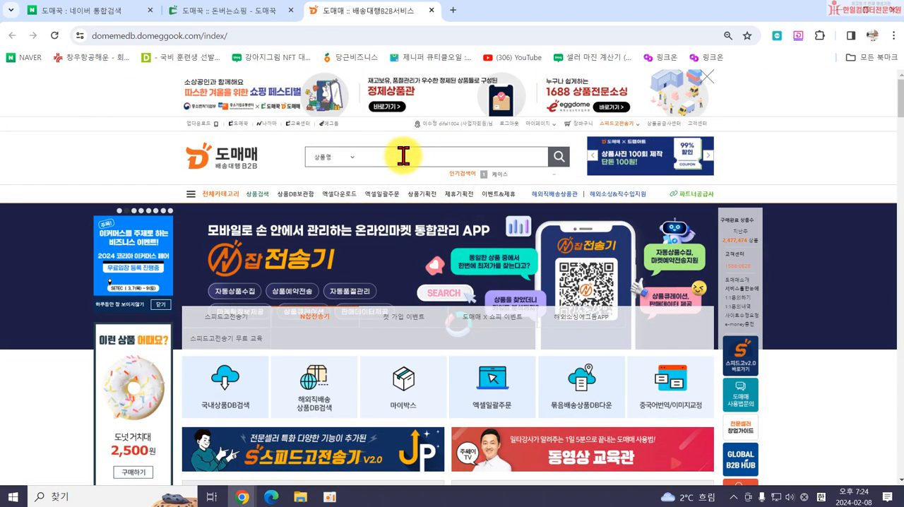
Search 도매매 for products named 가방.
{"action": "left_click", "coordinate": [395, 156]}
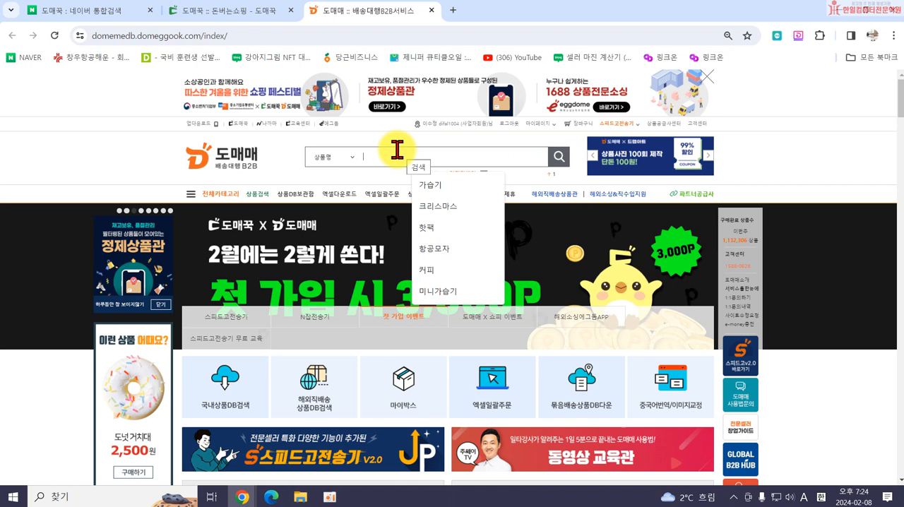
{"action": "type", "text": "래"}
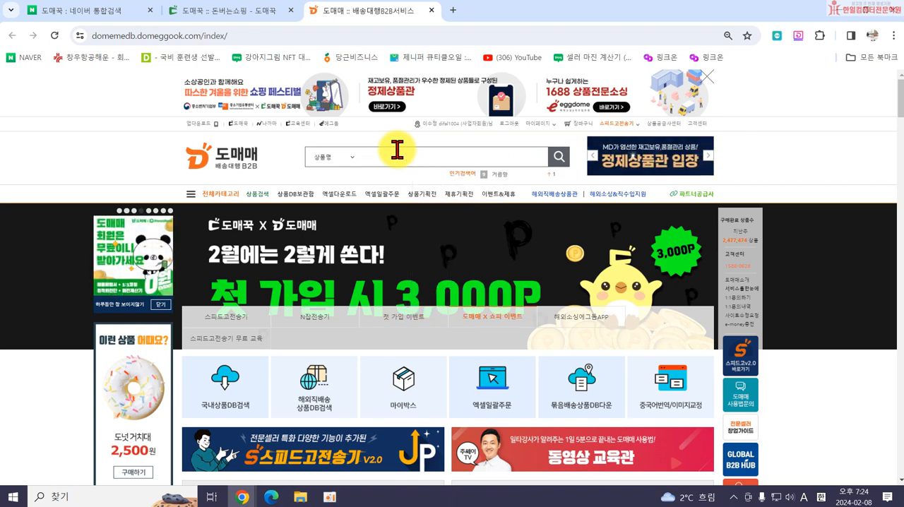
{"action": "type", "text": "가벼"}
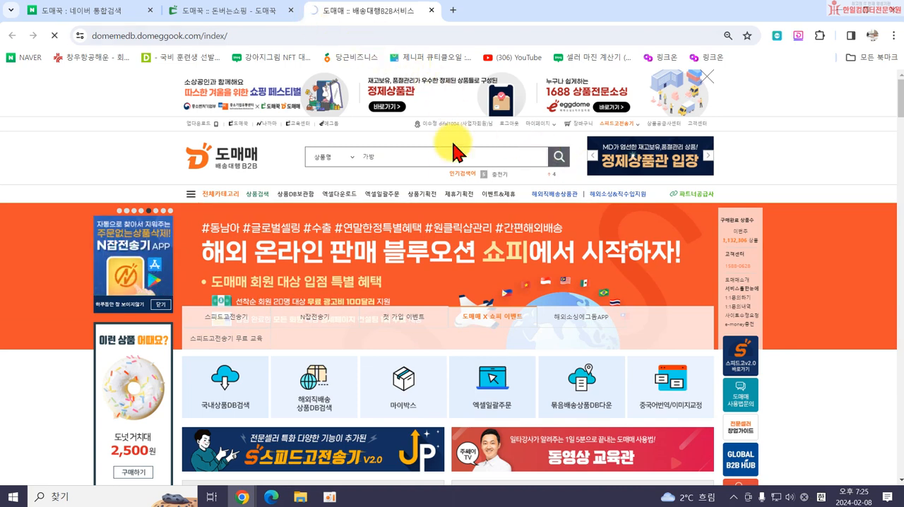
{"action": "mouse_move", "coordinate": [440, 182]}
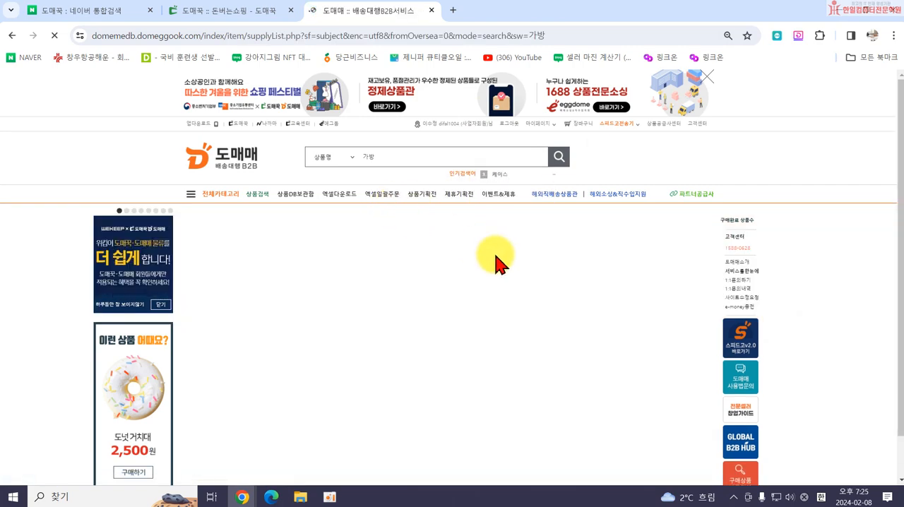
Browse the 가방 search results, comparing the listed products' prices, shipping fees and minimum purchase quantities.
{"action": "scroll", "coordinate": [495, 260], "scroll_direction": "down", "scroll_amount": 10}
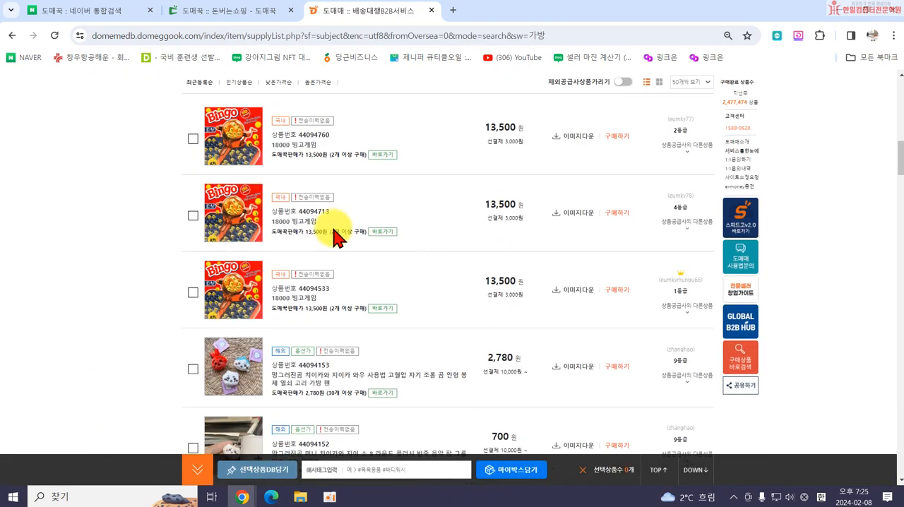
{"action": "scroll", "coordinate": [307, 214], "scroll_direction": "down", "scroll_amount": 6}
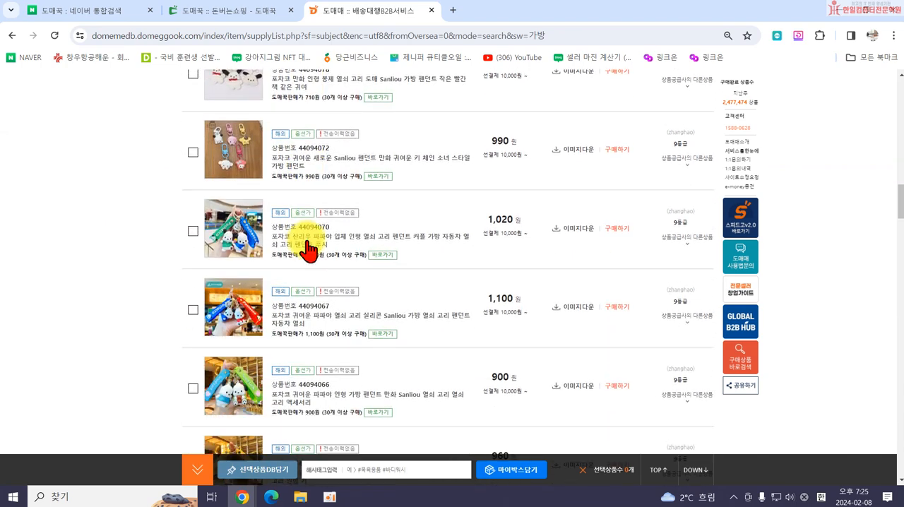
{"action": "scroll", "coordinate": [311, 231], "scroll_direction": "down", "scroll_amount": 4}
{"action": "scroll", "coordinate": [469, 218], "scroll_direction": "up", "scroll_amount": 2}
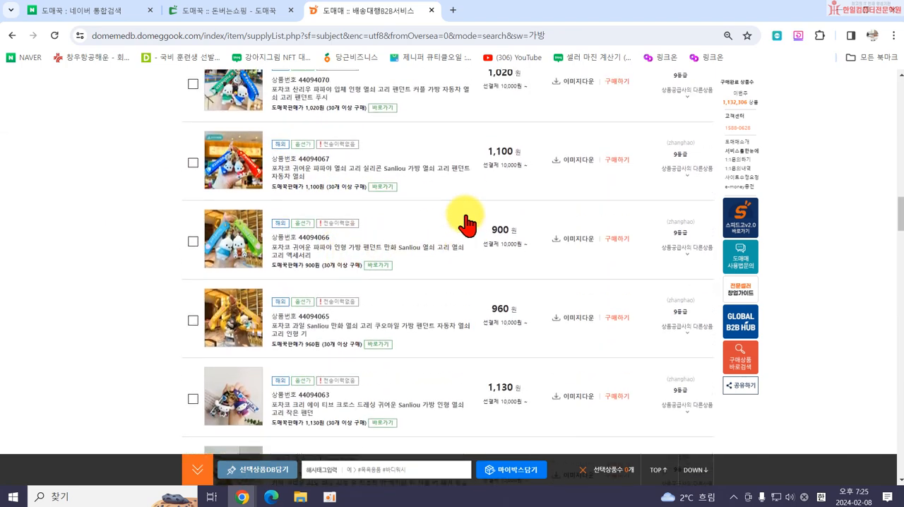
{"action": "scroll", "coordinate": [537, 212], "scroll_direction": "up", "scroll_amount": 1}
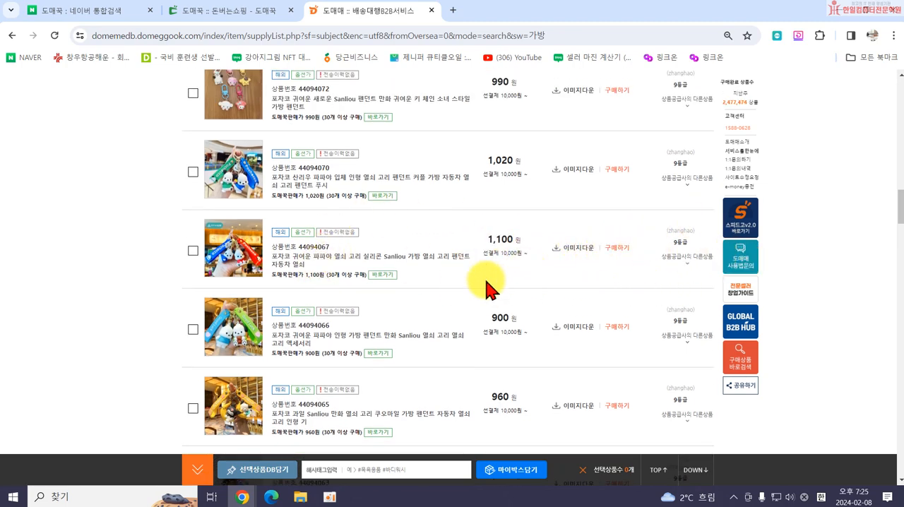
{"action": "scroll", "coordinate": [344, 299], "scroll_direction": "up", "scroll_amount": 1}
{"action": "scroll", "coordinate": [344, 299], "scroll_direction": "up", "scroll_amount": 1}
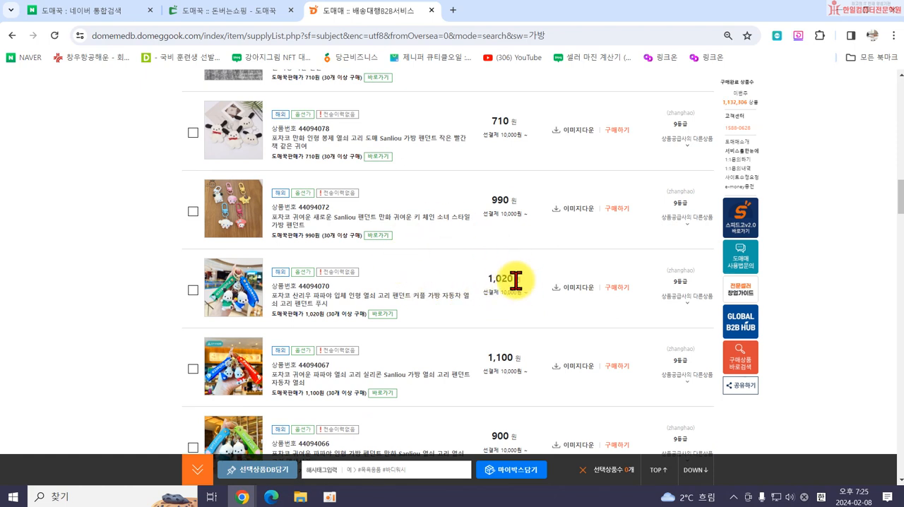
{"action": "scroll", "coordinate": [417, 281], "scroll_direction": "up", "scroll_amount": 1}
{"action": "scroll", "coordinate": [416, 281], "scroll_direction": "up", "scroll_amount": 1}
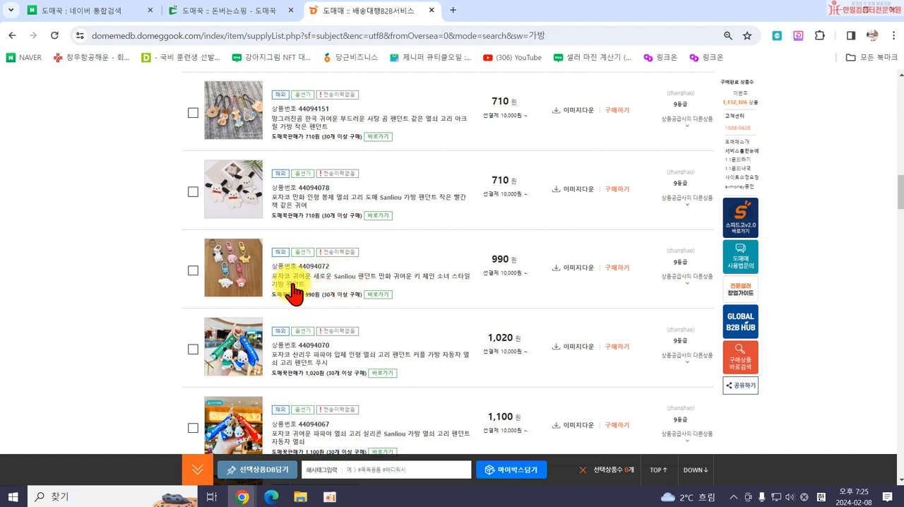
Check the price of key ring pendant 44094072, review its shipping, option and supplier details, and close the preview.
{"action": "left_click_drag", "start_coordinate": [487, 258], "coordinate": [510, 257]}
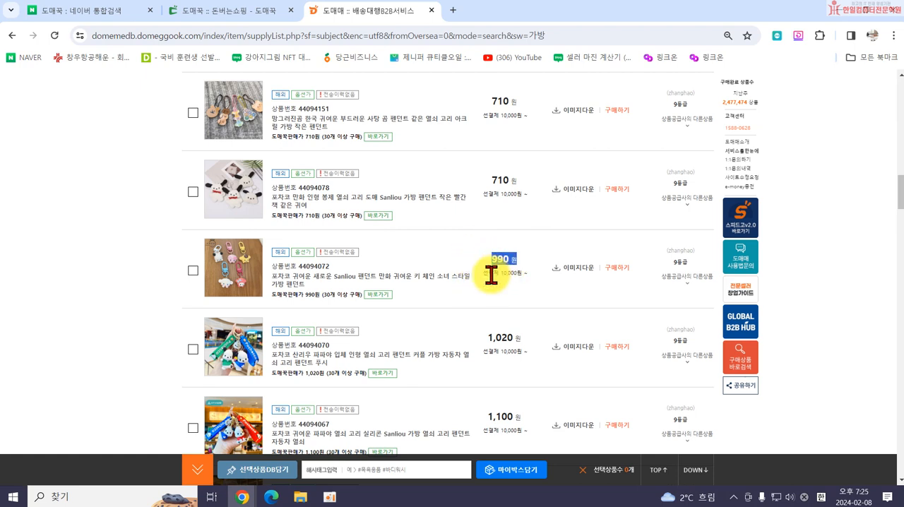
{"action": "mouse_move", "coordinate": [248, 277]}
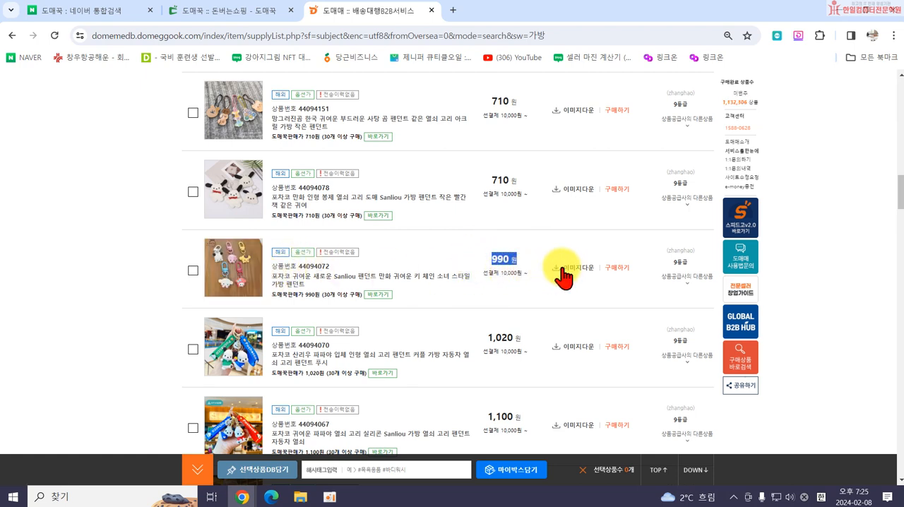
{"action": "left_click", "coordinate": [235, 282]}
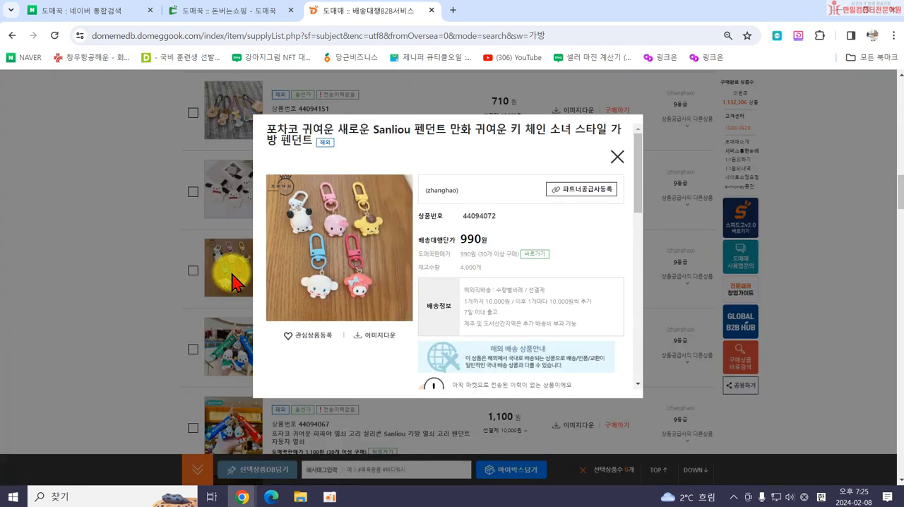
{"action": "scroll", "coordinate": [495, 272], "scroll_direction": "down", "scroll_amount": 10}
{"action": "scroll", "coordinate": [498, 281], "scroll_direction": "down", "scroll_amount": 5}
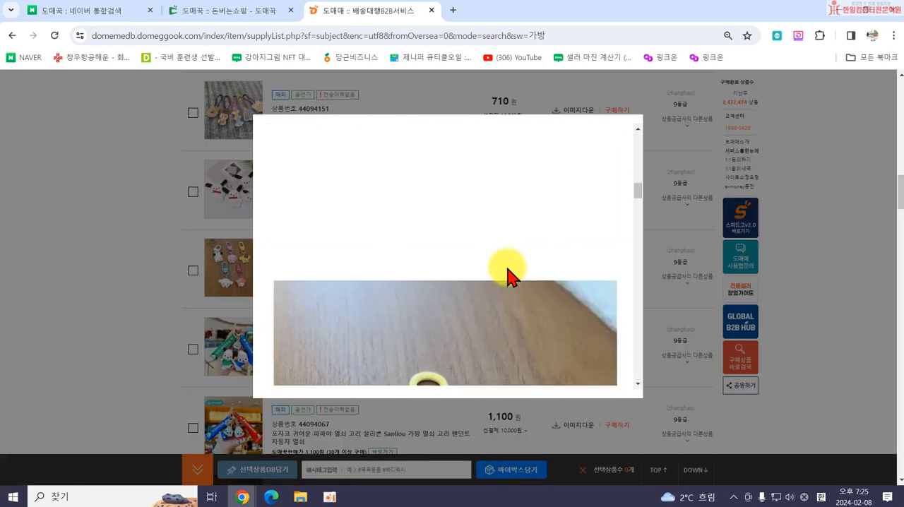
{"action": "scroll", "coordinate": [505, 272], "scroll_direction": "up", "scroll_amount": 5}
{"action": "scroll", "coordinate": [494, 254], "scroll_direction": "up", "scroll_amount": 3}
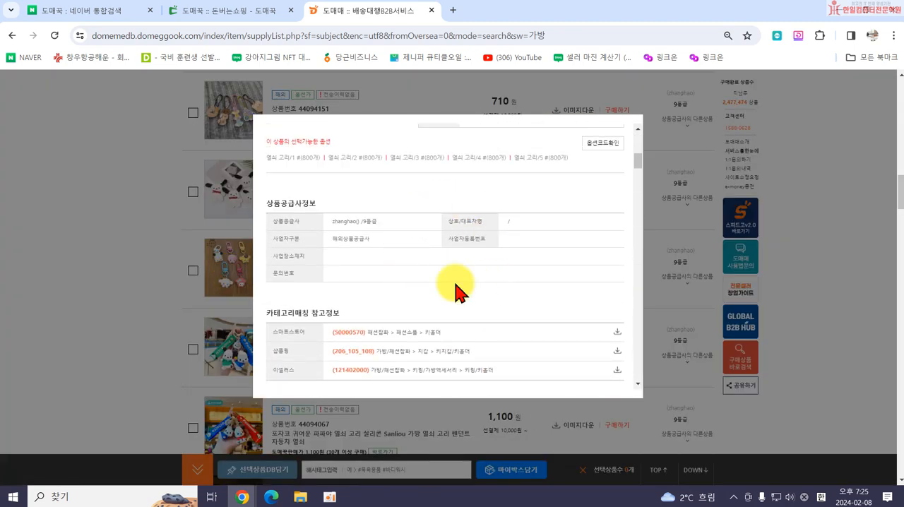
{"action": "scroll", "coordinate": [495, 197], "scroll_direction": "up", "scroll_amount": 3}
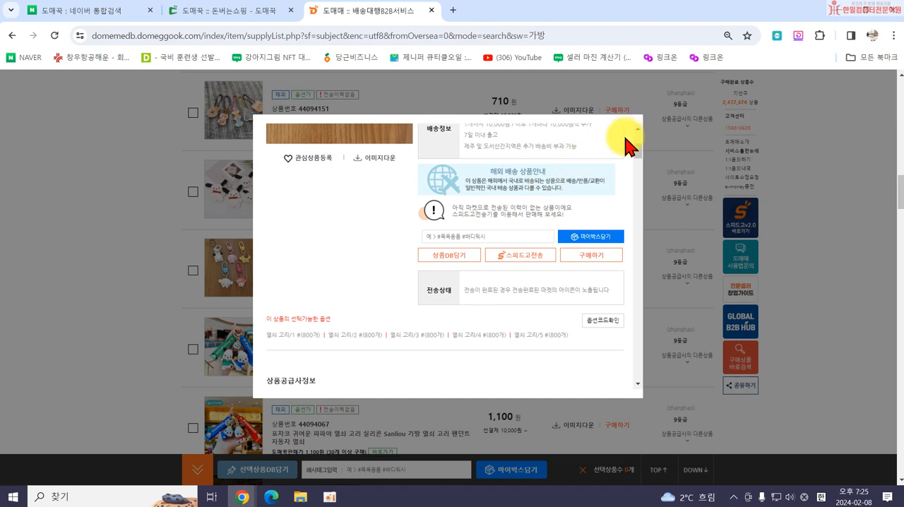
{"action": "left_click", "coordinate": [660, 331]}
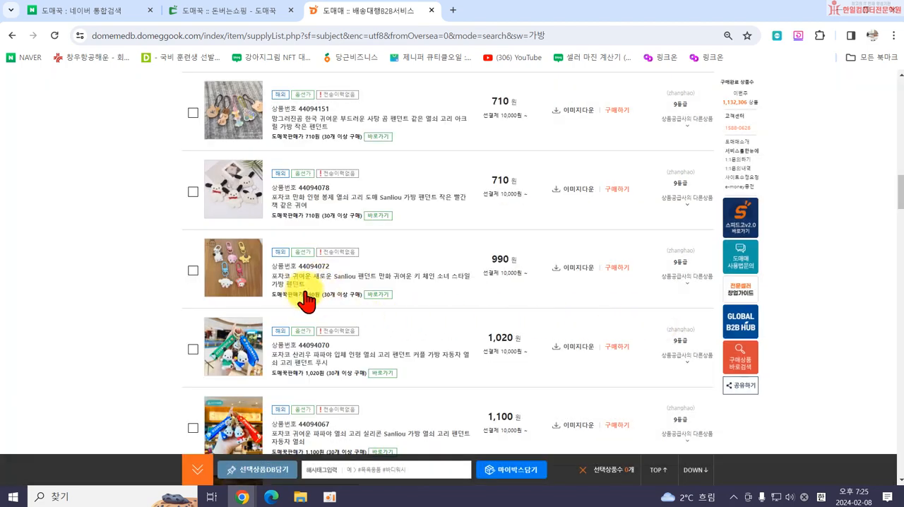
Find cutlery storage pouch 44093235 further down the results, check its price and product page, and return to the results.
{"action": "scroll", "coordinate": [321, 311], "scroll_direction": "down", "scroll_amount": 4}
{"action": "scroll", "coordinate": [332, 318], "scroll_direction": "down", "scroll_amount": 2}
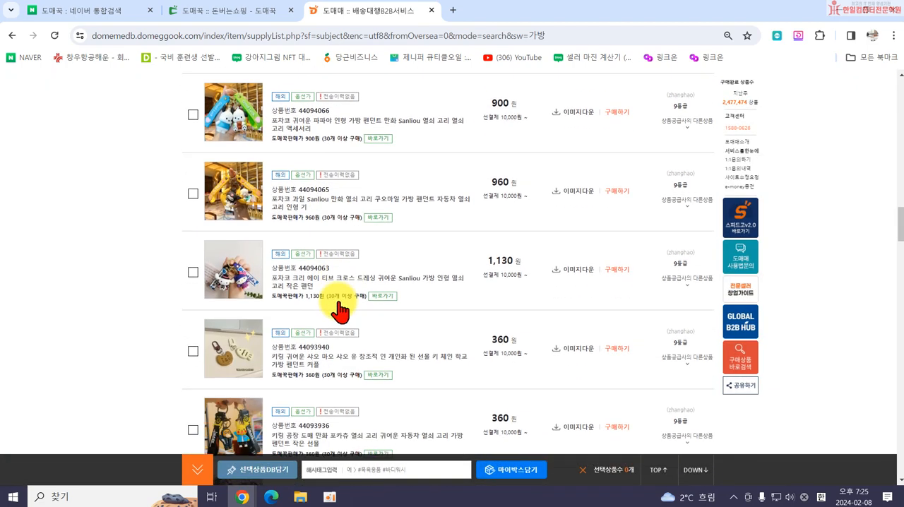
{"action": "scroll", "coordinate": [337, 285], "scroll_direction": "down", "scroll_amount": 10}
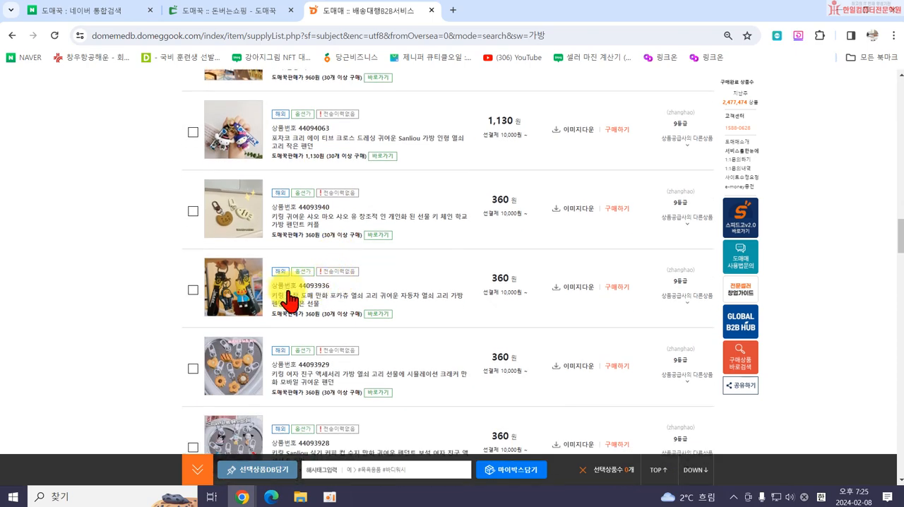
{"action": "scroll", "coordinate": [321, 321], "scroll_direction": "down", "scroll_amount": 15}
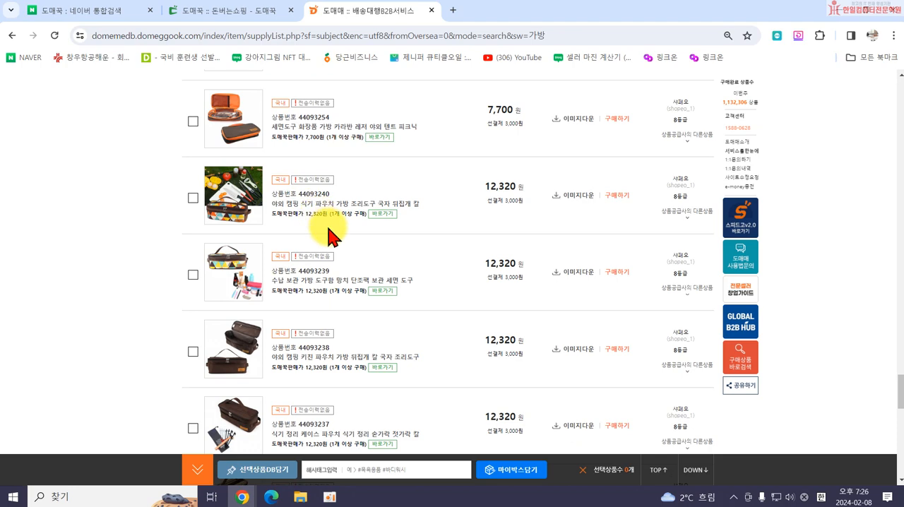
{"action": "scroll", "coordinate": [318, 297], "scroll_direction": "down", "scroll_amount": 3}
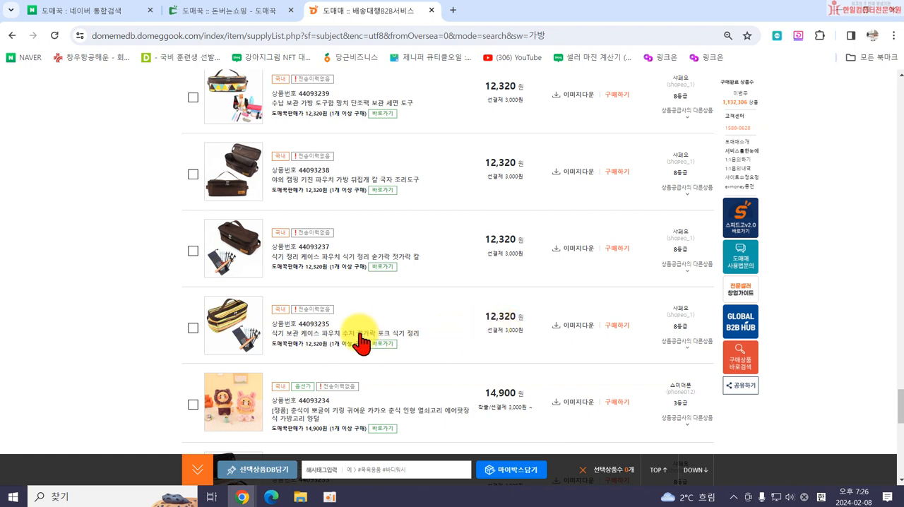
{"action": "left_click_drag", "start_coordinate": [483, 316], "coordinate": [504, 315]}
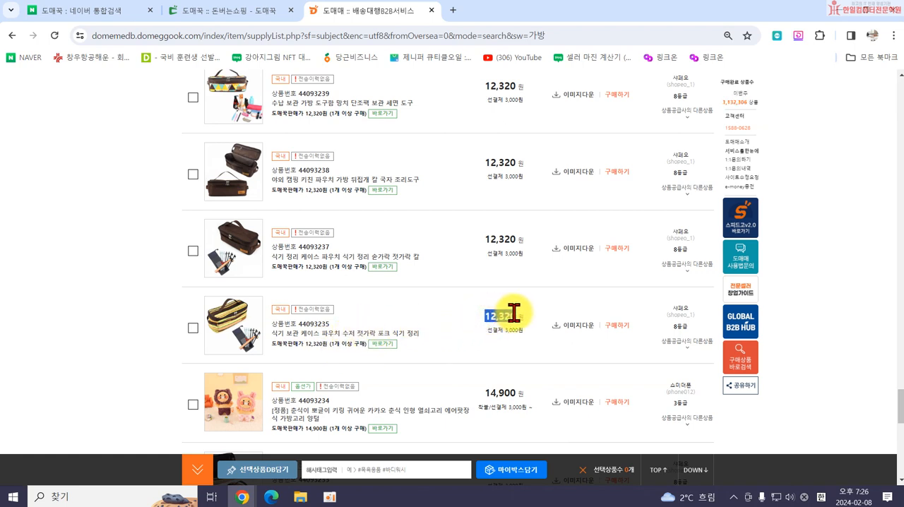
{"action": "left_click", "coordinate": [307, 335]}
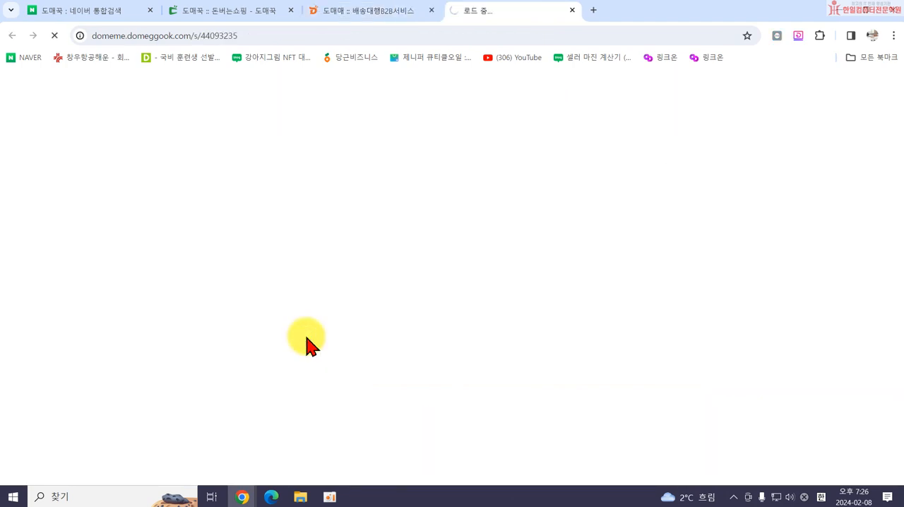
{"action": "scroll", "coordinate": [494, 349], "scroll_direction": "down", "scroll_amount": 10}
{"action": "scroll", "coordinate": [475, 362], "scroll_direction": "down", "scroll_amount": 15}
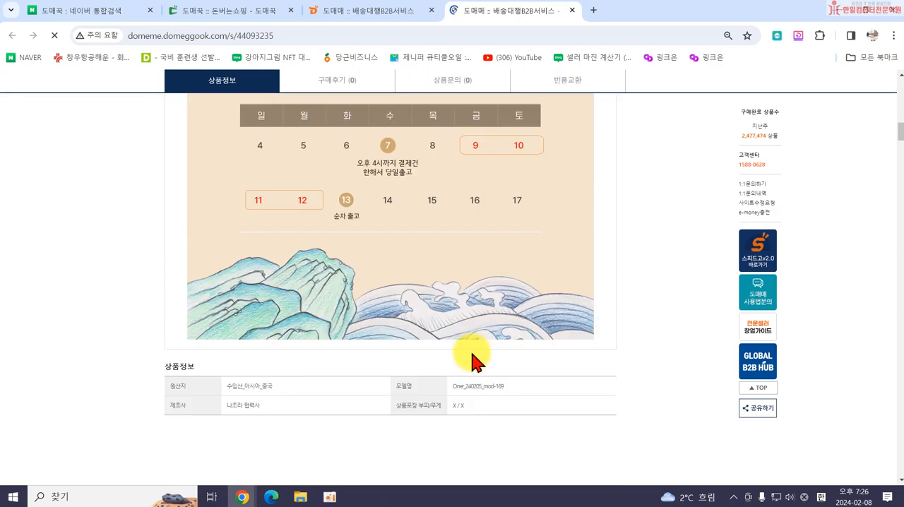
{"action": "scroll", "coordinate": [473, 359], "scroll_direction": "down", "scroll_amount": 10}
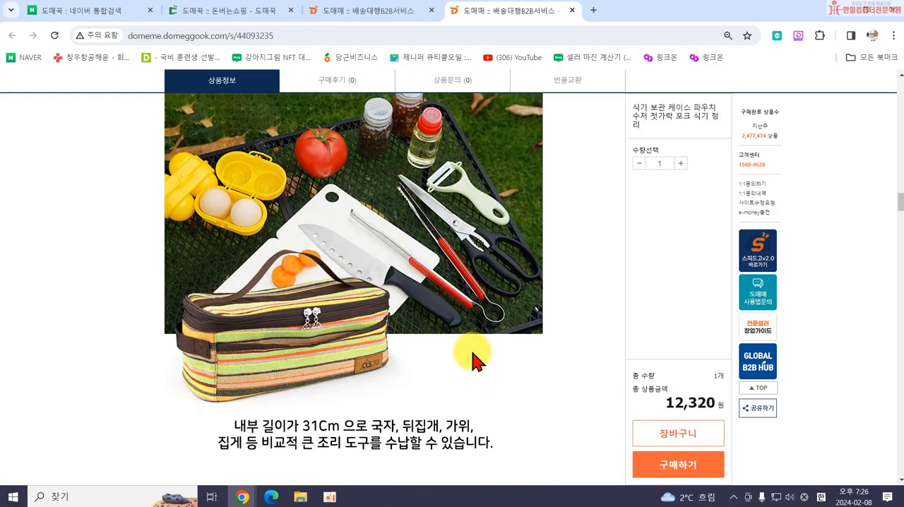
{"action": "left_click", "coordinate": [358, 10]}
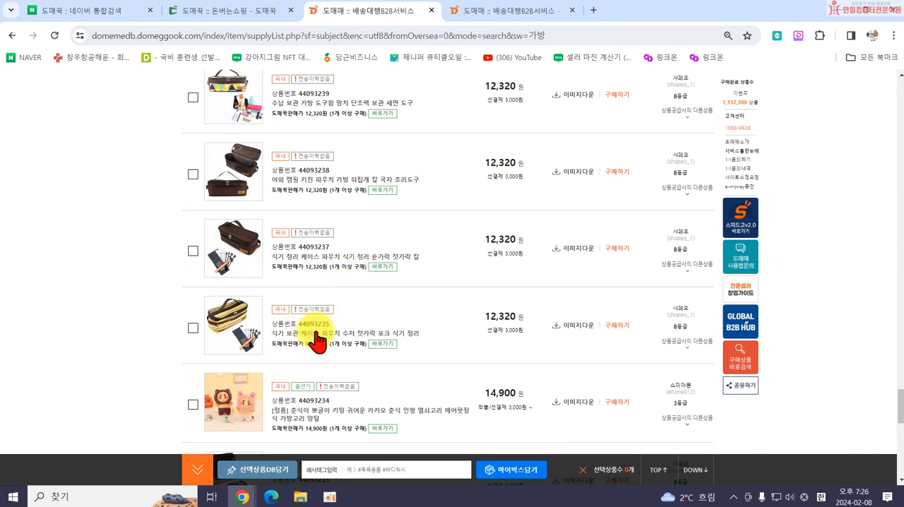
Open the image download window for product 44093235, agree to the image usage terms to reveal the download options, and close the window.
{"action": "left_click", "coordinate": [574, 327]}
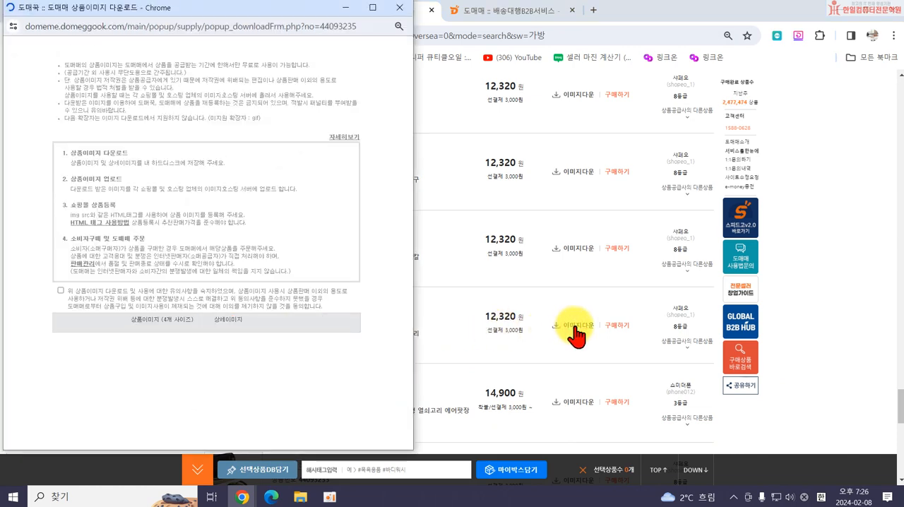
{"action": "left_click", "coordinate": [60, 291]}
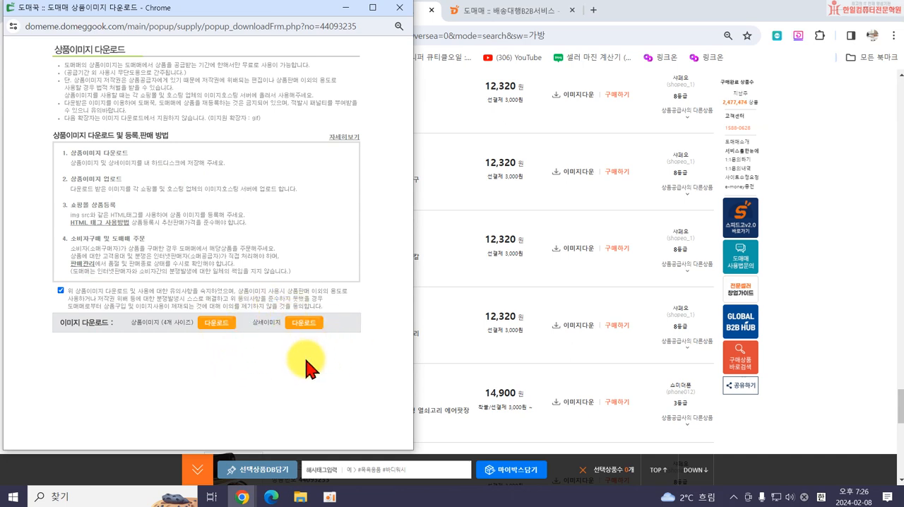
{"action": "left_click", "coordinate": [399, 8]}
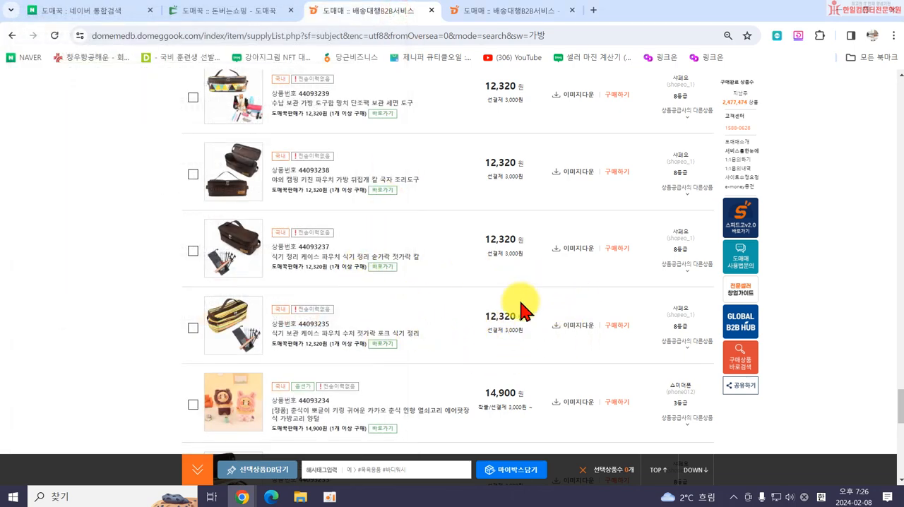
Check the price of pouch 44093235, start a purchase to examine the consumer delivery form's shop name and recipient fields, and close the form.
{"action": "double_click", "coordinate": [488, 316]}
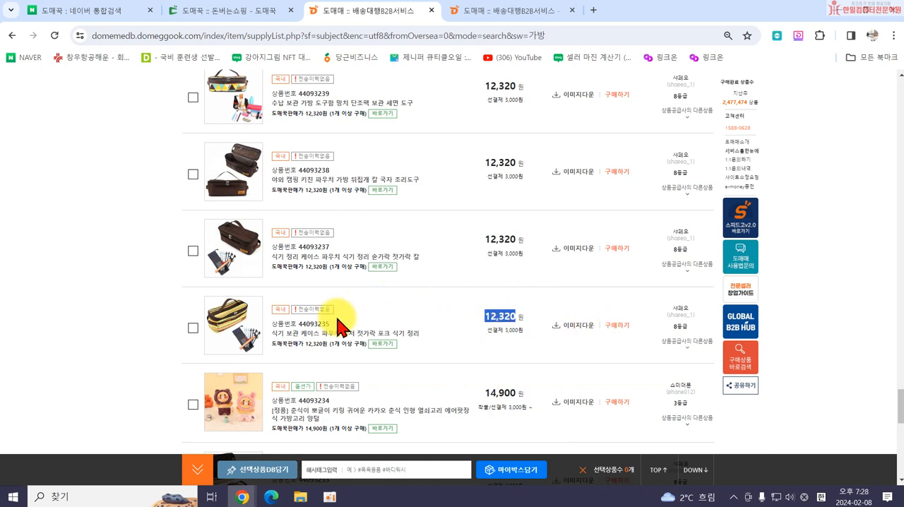
{"action": "left_click", "coordinate": [611, 325]}
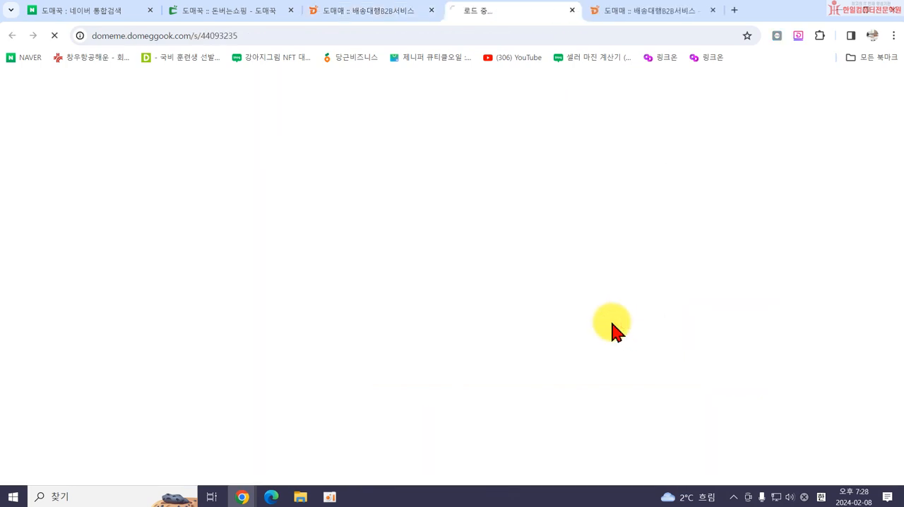
{"action": "scroll", "coordinate": [611, 325], "scroll_direction": "down", "scroll_amount": 3}
{"action": "scroll", "coordinate": [621, 326], "scroll_direction": "down", "scroll_amount": 2}
{"action": "left_click", "coordinate": [630, 327]}
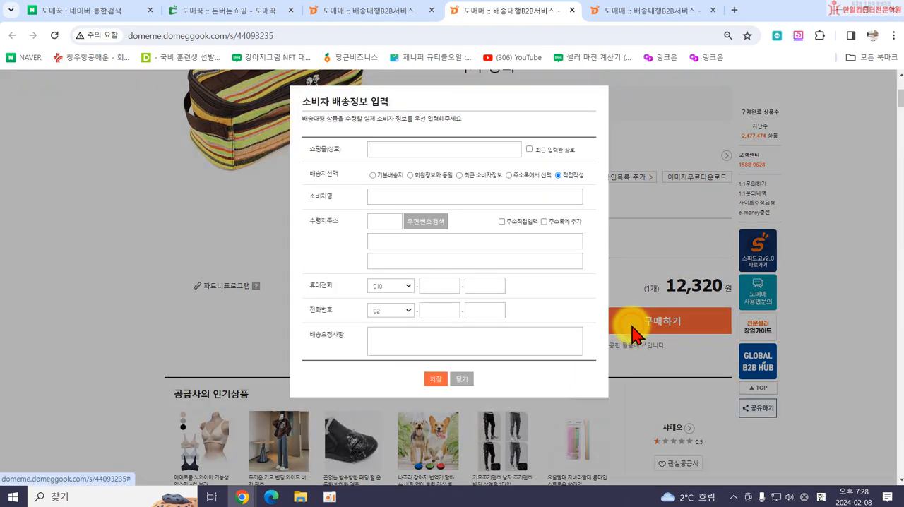
{"action": "left_click", "coordinate": [380, 150]}
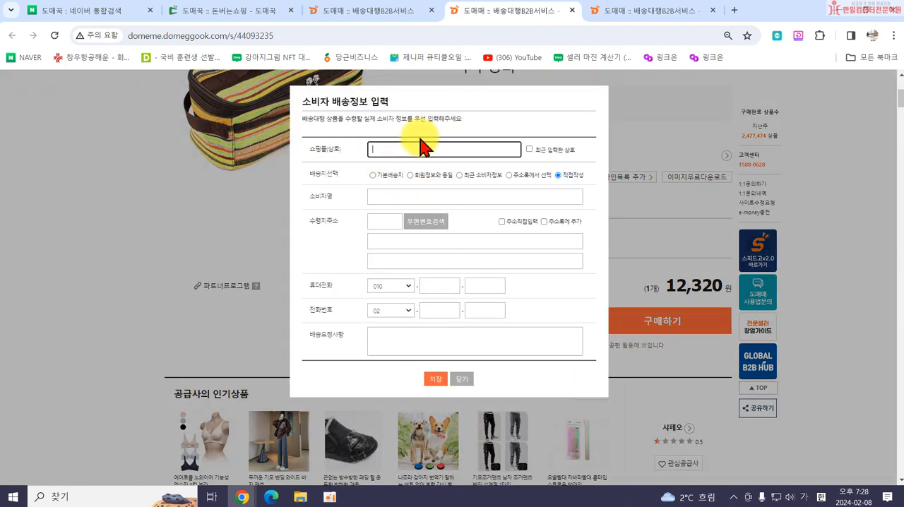
{"action": "left_click", "coordinate": [376, 198]}
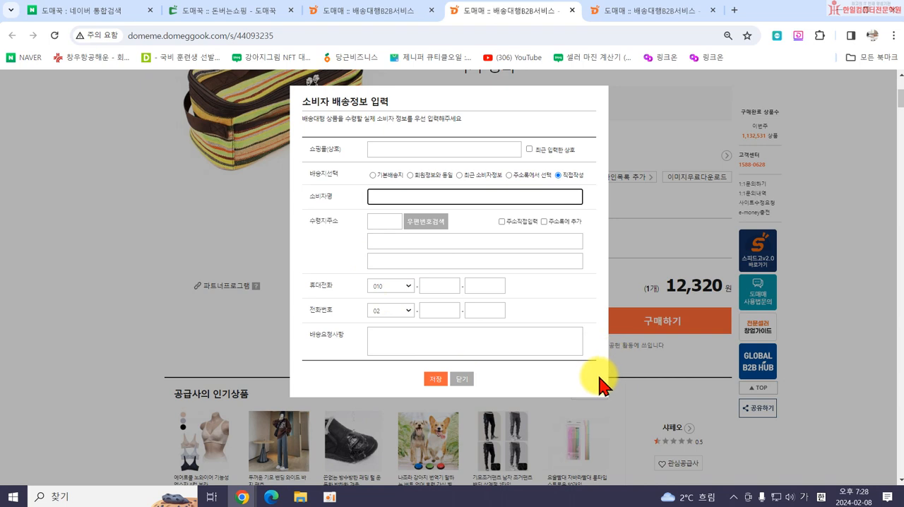
{"action": "left_click", "coordinate": [462, 379]}
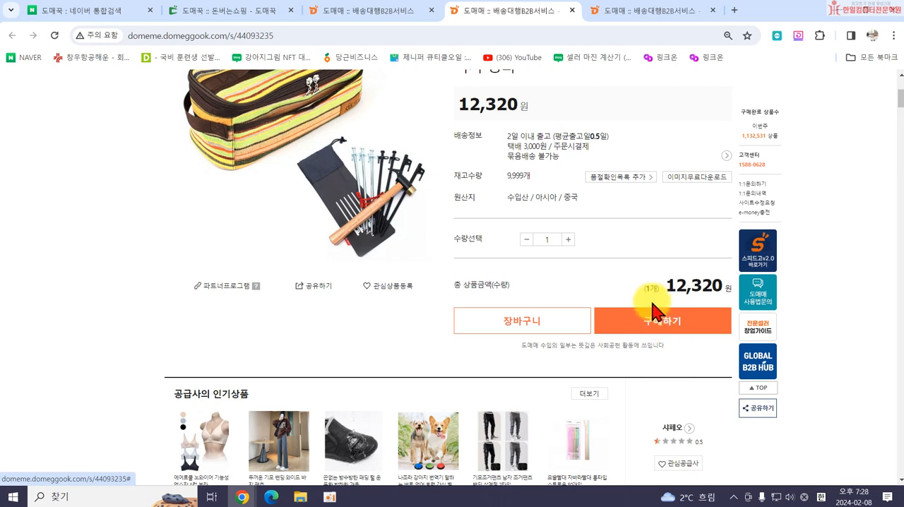
Open the 나까마 clearance market from the product page and browse its first page of listings, comparing quantities and unit prices.
{"action": "scroll", "coordinate": [639, 314], "scroll_direction": "up", "scroll_amount": 3}
{"action": "scroll", "coordinate": [569, 315], "scroll_direction": "down", "scroll_amount": 2}
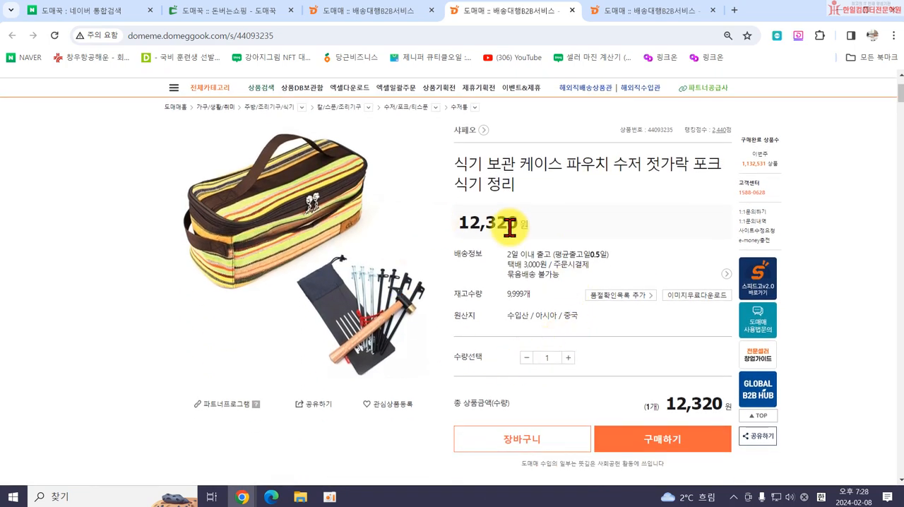
{"action": "scroll", "coordinate": [494, 254], "scroll_direction": "up", "scroll_amount": 2}
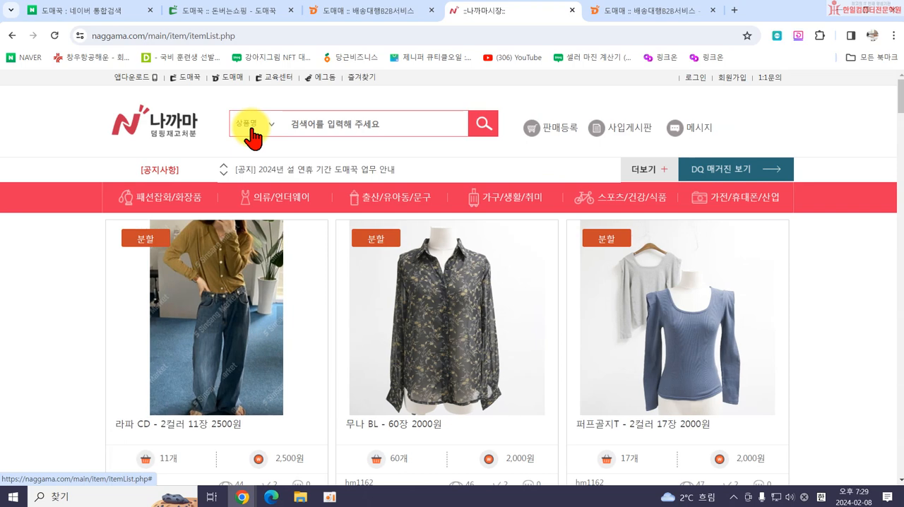
{"action": "scroll", "coordinate": [452, 222], "scroll_direction": "down", "scroll_amount": 6}
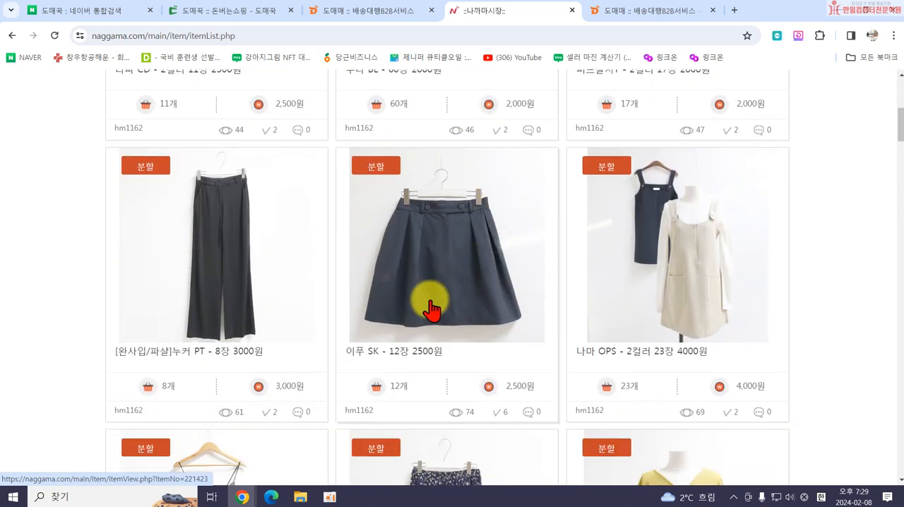
{"action": "scroll", "coordinate": [339, 281], "scroll_direction": "down", "scroll_amount": 8}
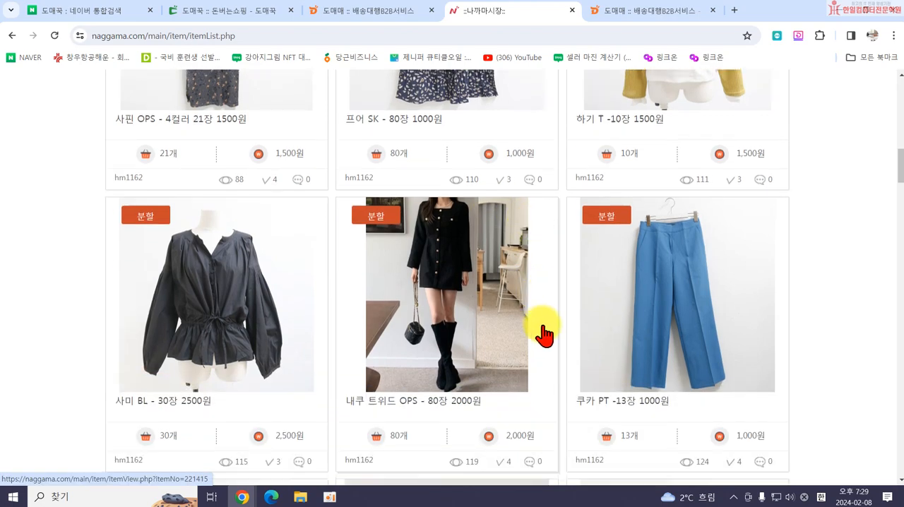
{"action": "scroll", "coordinate": [617, 363], "scroll_direction": "down", "scroll_amount": 8}
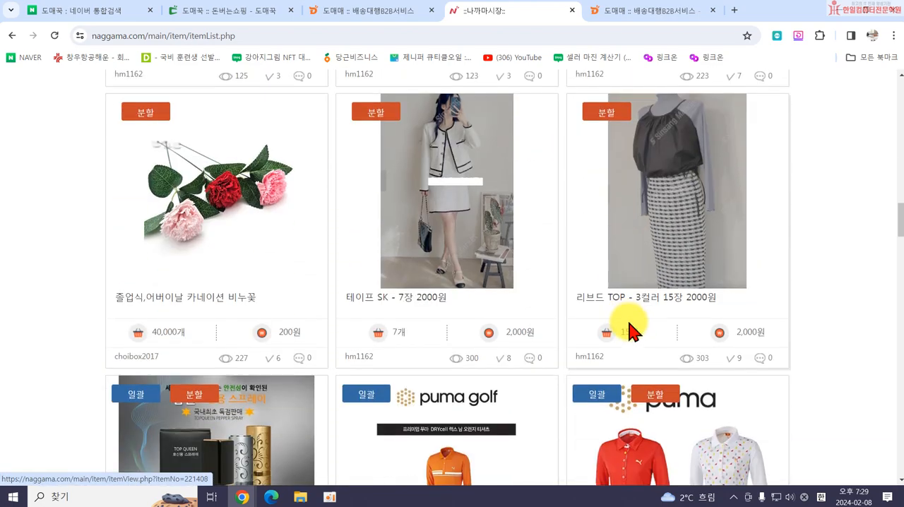
{"action": "scroll", "coordinate": [666, 370], "scroll_direction": "down", "scroll_amount": 4}
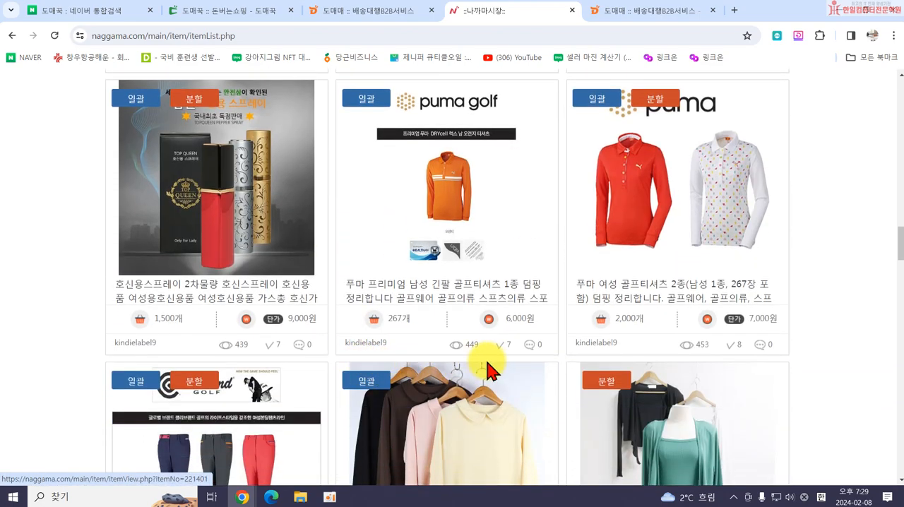
{"action": "scroll", "coordinate": [498, 369], "scroll_direction": "down", "scroll_amount": 4}
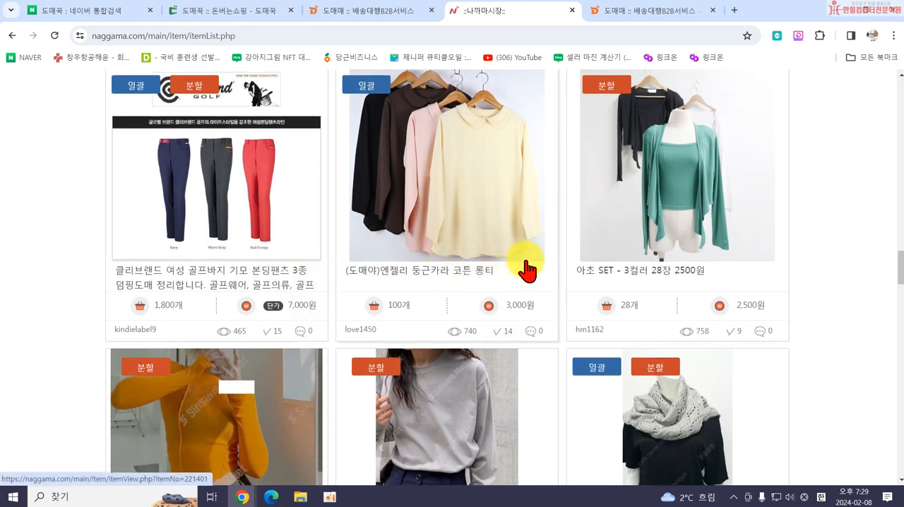
{"action": "scroll", "coordinate": [578, 311], "scroll_direction": "down", "scroll_amount": 3}
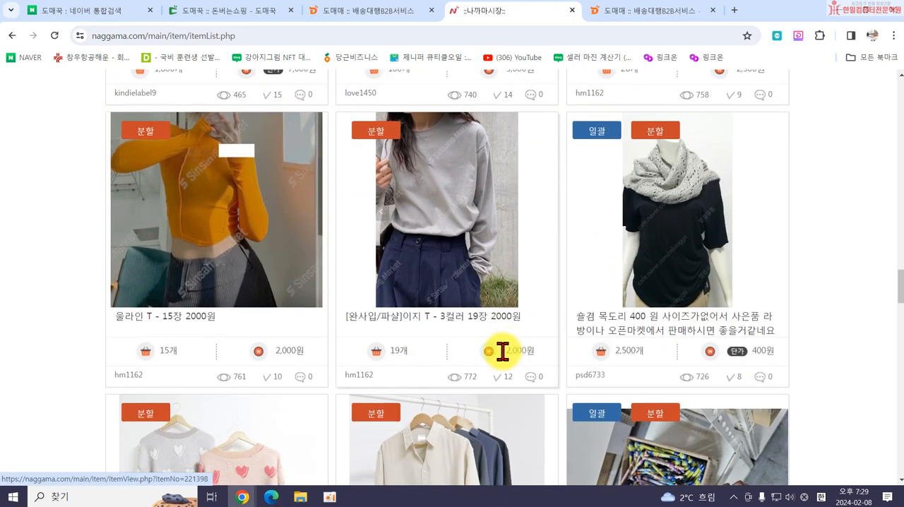
{"action": "scroll", "coordinate": [127, 342], "scroll_direction": "down", "scroll_amount": 3}
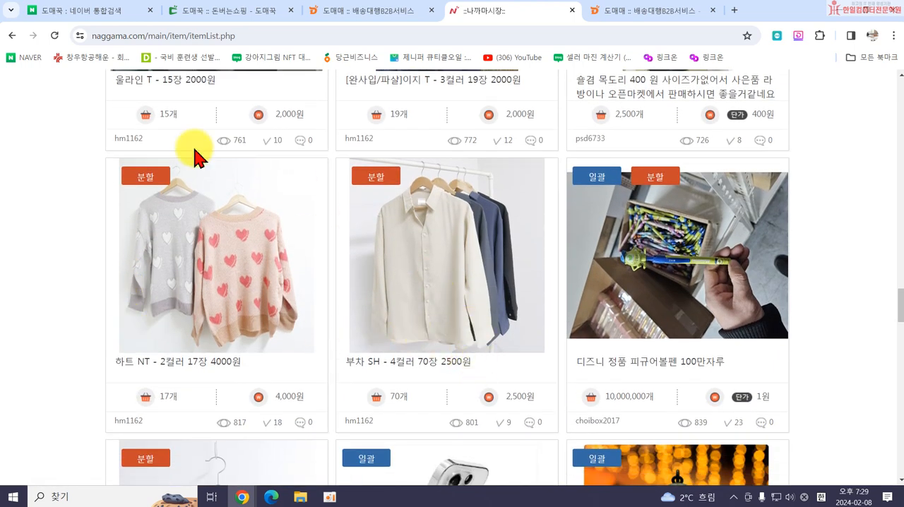
{"action": "scroll", "coordinate": [403, 296], "scroll_direction": "down", "scroll_amount": 9}
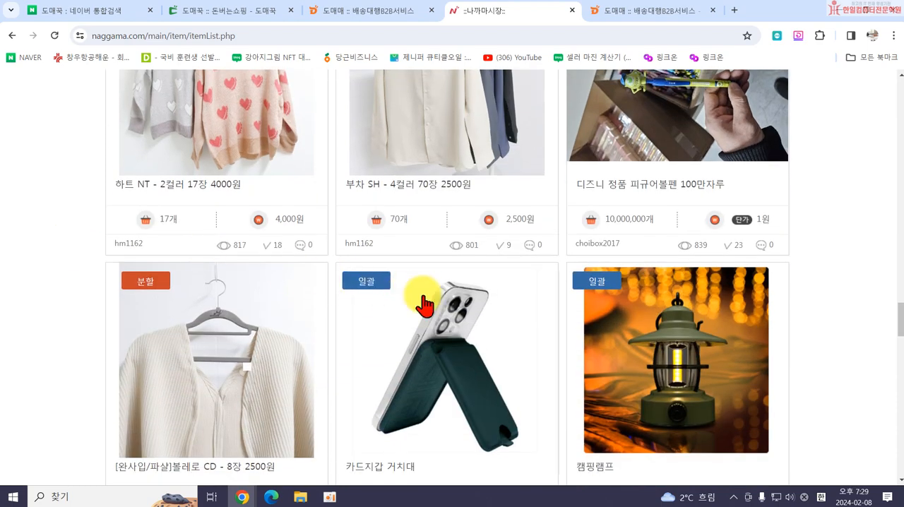
{"action": "scroll", "coordinate": [522, 332], "scroll_direction": "down", "scroll_amount": 3}
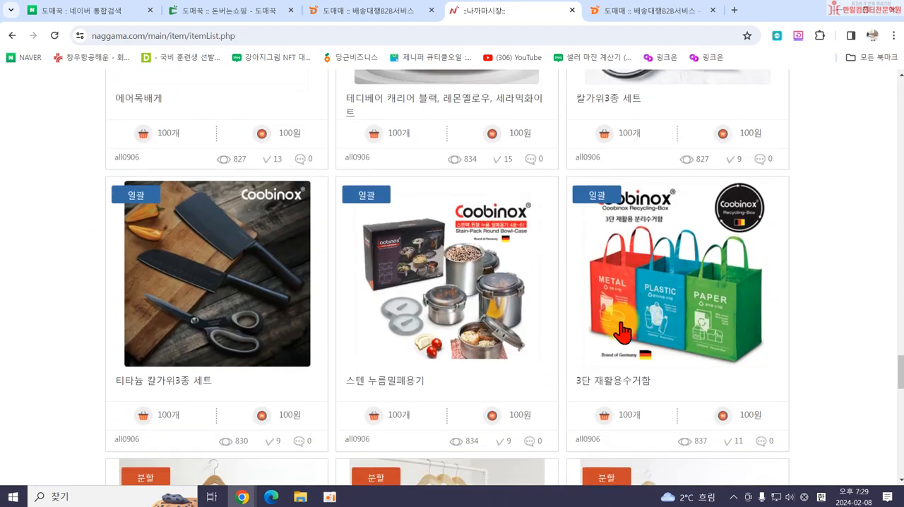
{"action": "scroll", "coordinate": [475, 365], "scroll_direction": "down", "scroll_amount": 3}
{"action": "scroll", "coordinate": [475, 366], "scroll_direction": "down", "scroll_amount": 9}
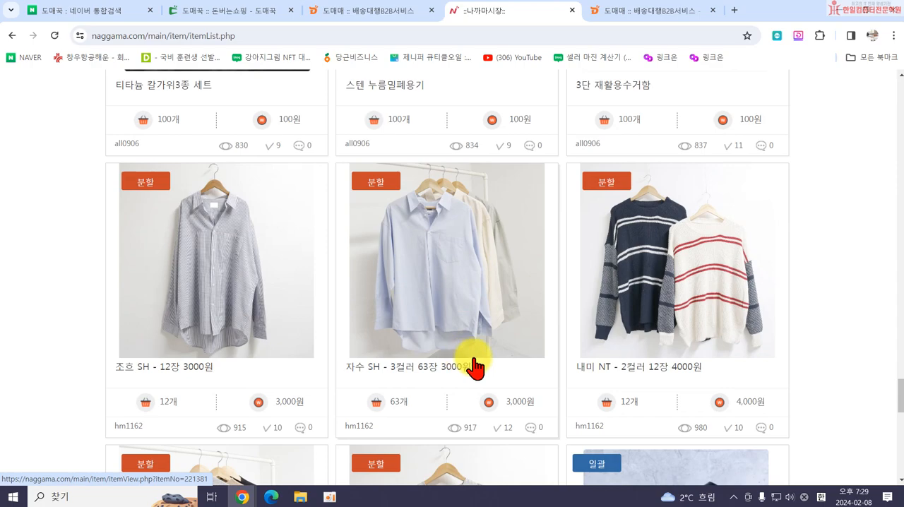
{"action": "scroll", "coordinate": [646, 332], "scroll_direction": "down", "scroll_amount": 2}
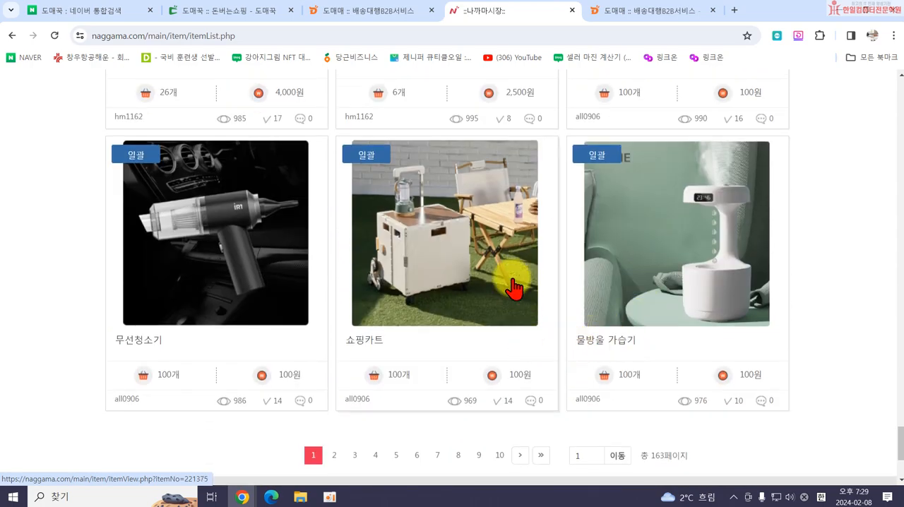
{"action": "scroll", "coordinate": [460, 329], "scroll_direction": "down", "scroll_amount": 3}
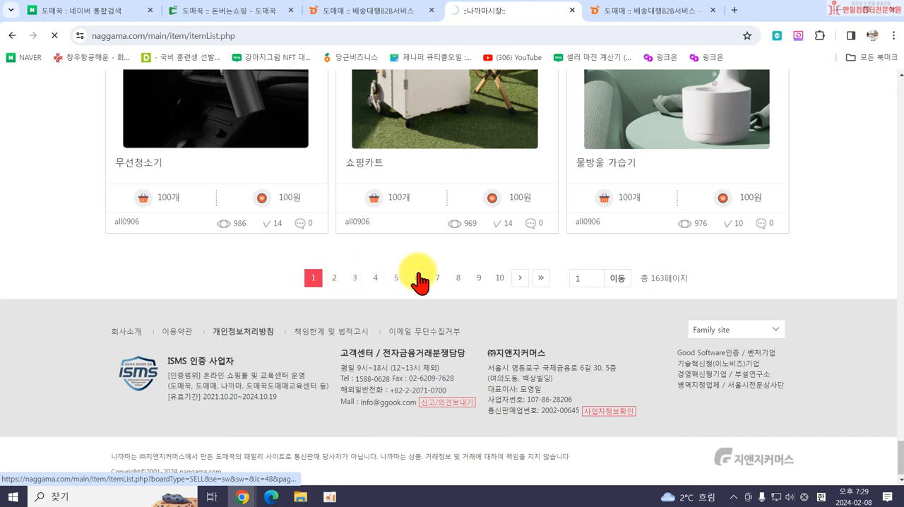
Skim page 2 of the 나까마 listings and close the site.
{"action": "scroll", "coordinate": [410, 305], "scroll_direction": "down", "scroll_amount": 1}
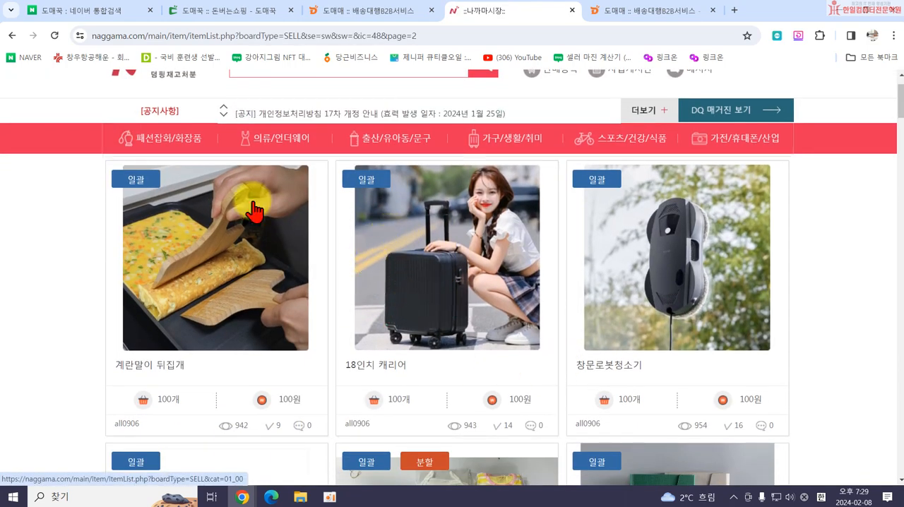
{"action": "scroll", "coordinate": [195, 141], "scroll_direction": "up", "scroll_amount": 1}
{"action": "left_click", "coordinate": [572, 10]}
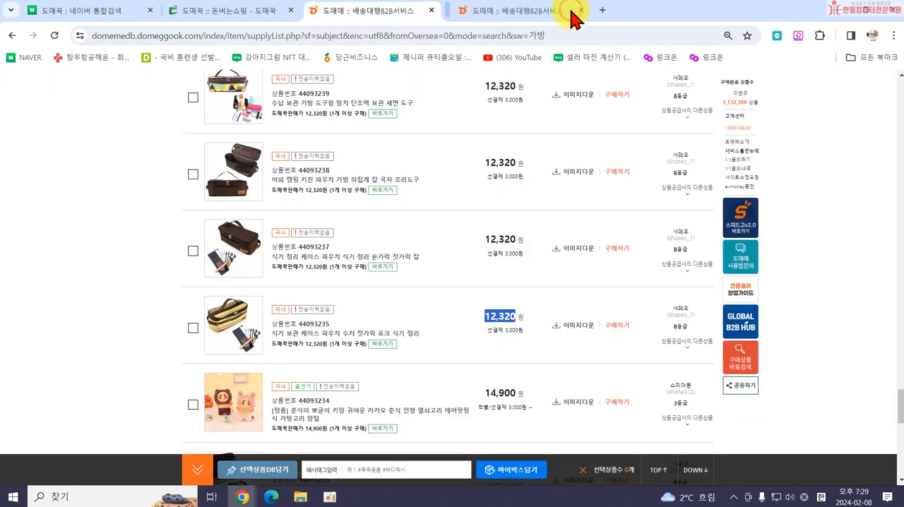
Close the 가방 search results and open the 에그돔 overseas sourcing site from the 도매꾹 backpack product page.
{"action": "scroll", "coordinate": [396, 269], "scroll_direction": "down", "scroll_amount": 5}
{"action": "scroll", "coordinate": [410, 222], "scroll_direction": "up", "scroll_amount": 3}
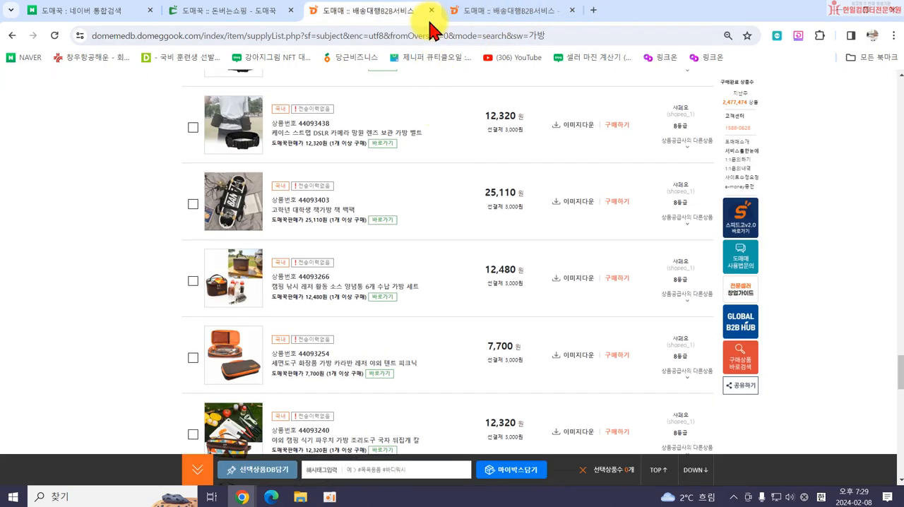
{"action": "left_click", "coordinate": [430, 10]}
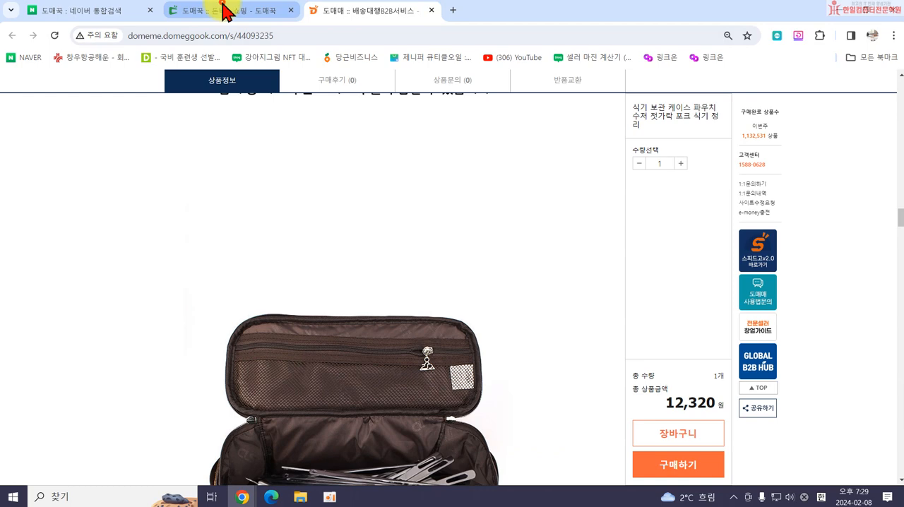
{"action": "left_click", "coordinate": [233, 11]}
{"action": "mouse_move", "coordinate": [205, 249]}
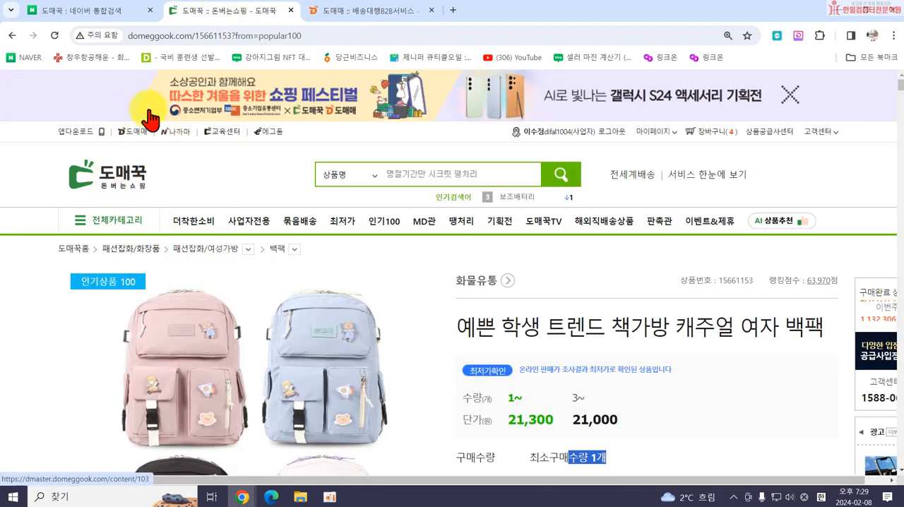
{"action": "left_click", "coordinate": [272, 138]}
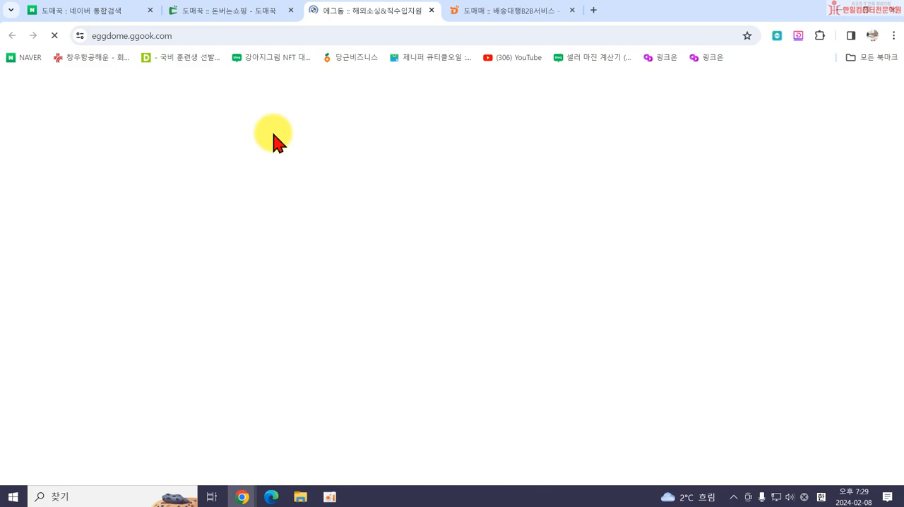
Look through the 에그돔 home page, examining its global sourcing products, MD's picks, direct-purchase deals and overseas marketplace search.
{"action": "scroll", "coordinate": [500, 325], "scroll_direction": "down", "scroll_amount": 1}
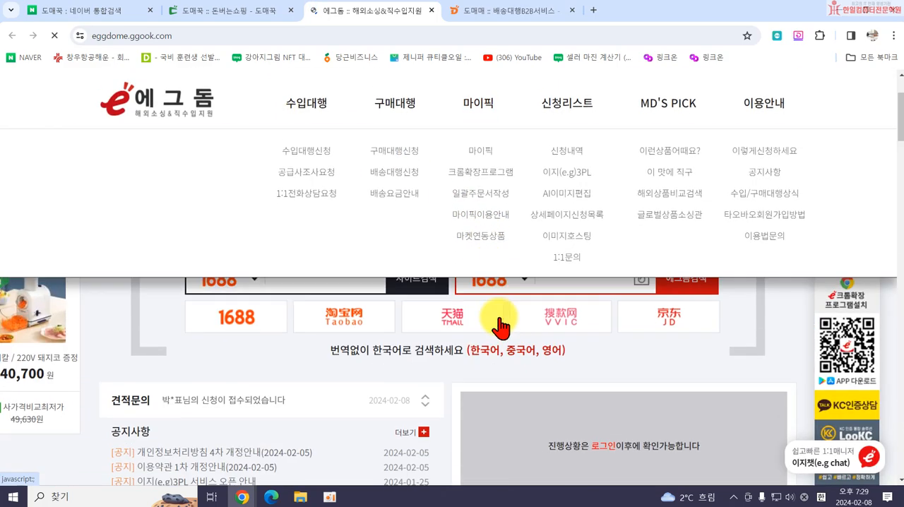
{"action": "scroll", "coordinate": [500, 325], "scroll_direction": "down", "scroll_amount": 7}
{"action": "scroll", "coordinate": [470, 376], "scroll_direction": "down", "scroll_amount": 6}
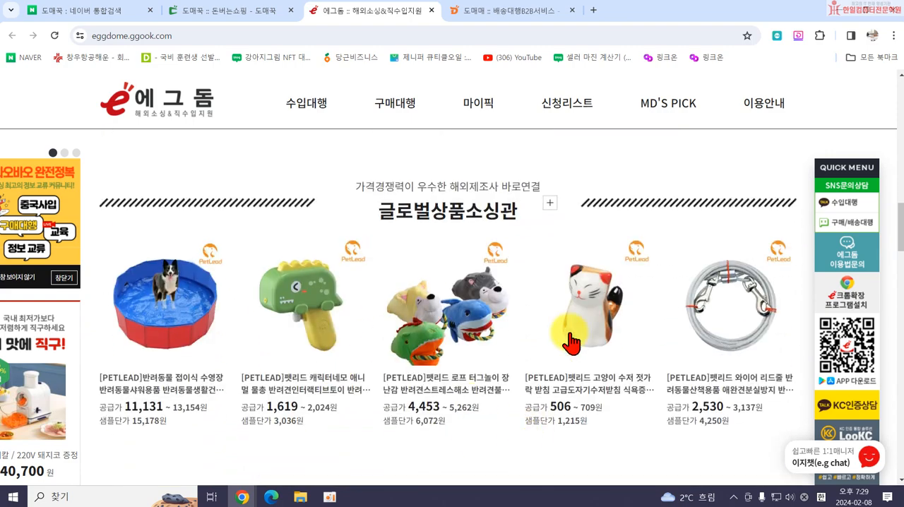
{"action": "scroll", "coordinate": [531, 347], "scroll_direction": "down", "scroll_amount": 5}
{"action": "scroll", "coordinate": [423, 367], "scroll_direction": "down", "scroll_amount": 4}
{"action": "scroll", "coordinate": [304, 343], "scroll_direction": "up", "scroll_amount": 3}
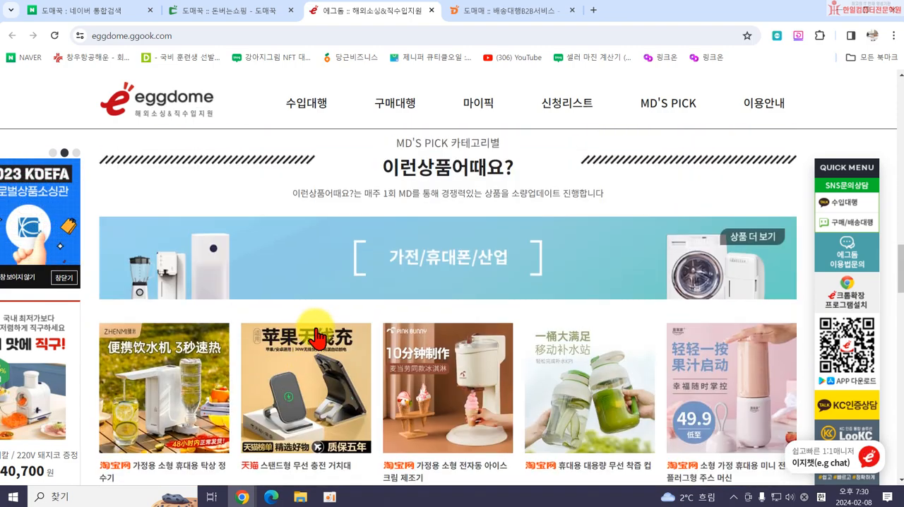
{"action": "scroll", "coordinate": [474, 367], "scroll_direction": "up", "scroll_amount": 10}
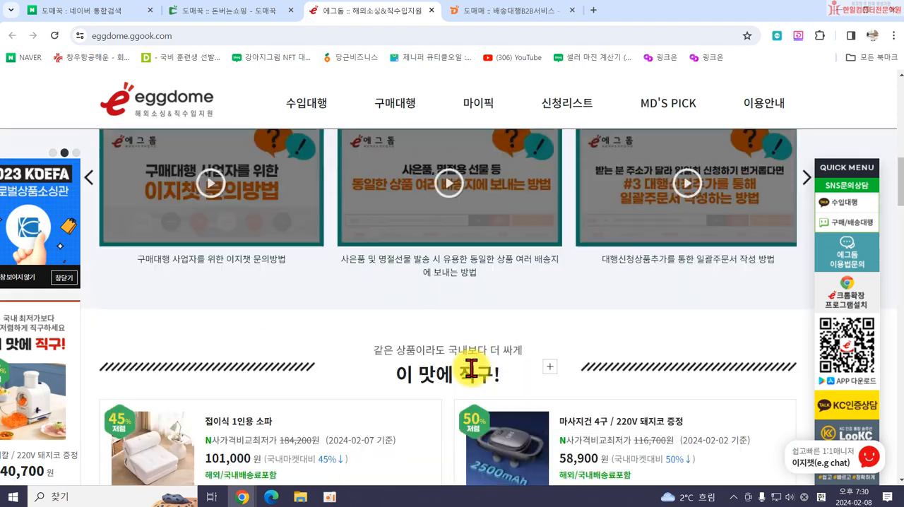
{"action": "scroll", "coordinate": [471, 367], "scroll_direction": "up", "scroll_amount": 10}
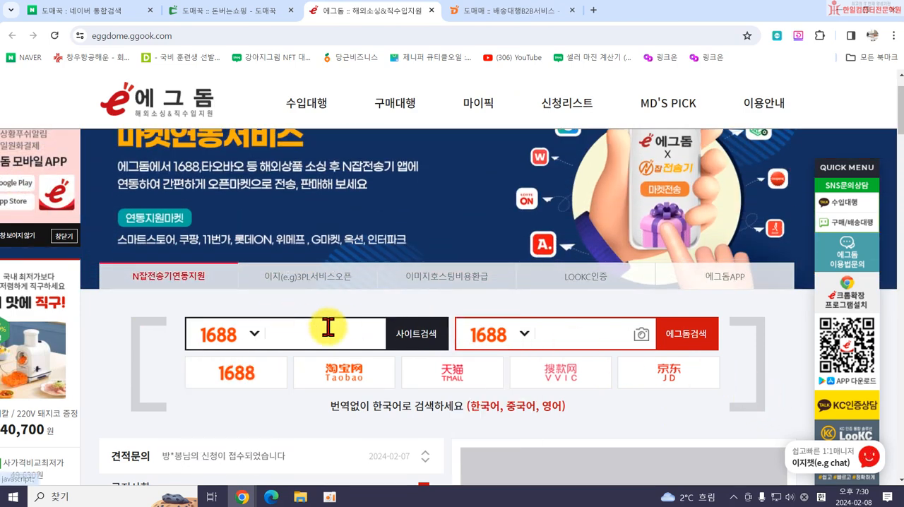
{"action": "scroll", "coordinate": [293, 319], "scroll_direction": "up", "scroll_amount": 2}
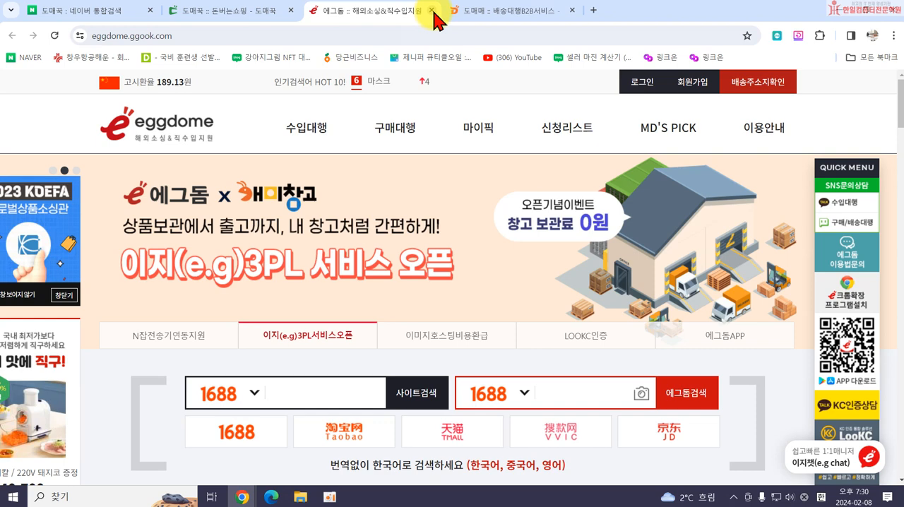
Close the 에그돔 site and open 도매매 from the backpack product page, dismissing its greeting notice to look over the home page.
{"action": "left_click", "coordinate": [432, 10]}
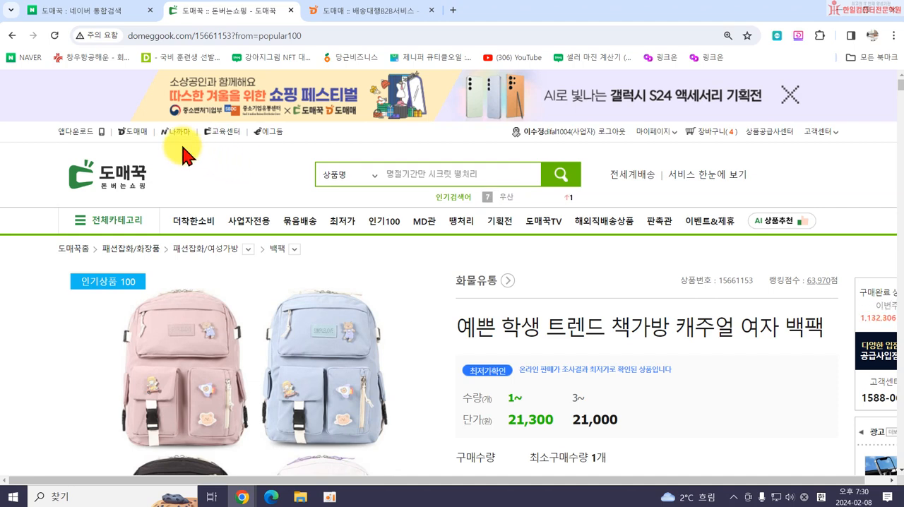
{"action": "left_click", "coordinate": [140, 132]}
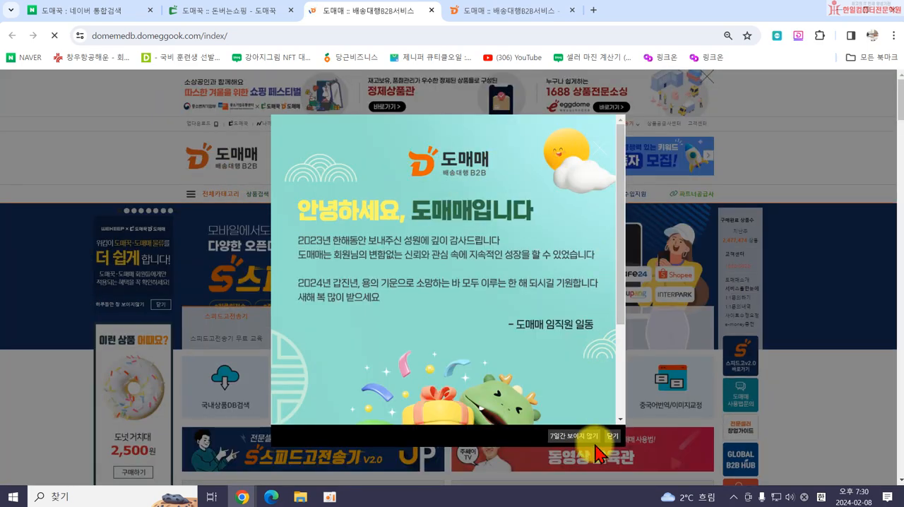
{"action": "left_click", "coordinate": [611, 436]}
{"action": "scroll", "coordinate": [378, 387], "scroll_direction": "down", "scroll_amount": 2}
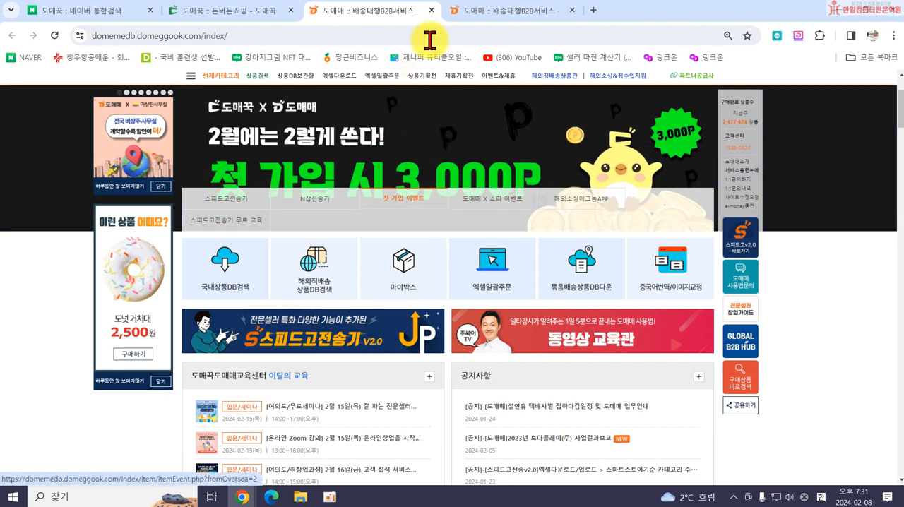
Close both 도매매 pages and return to the 도매꾹 인기상품 100 list, examining its 도전! 베스트 picks.
{"action": "left_click", "coordinate": [431, 11]}
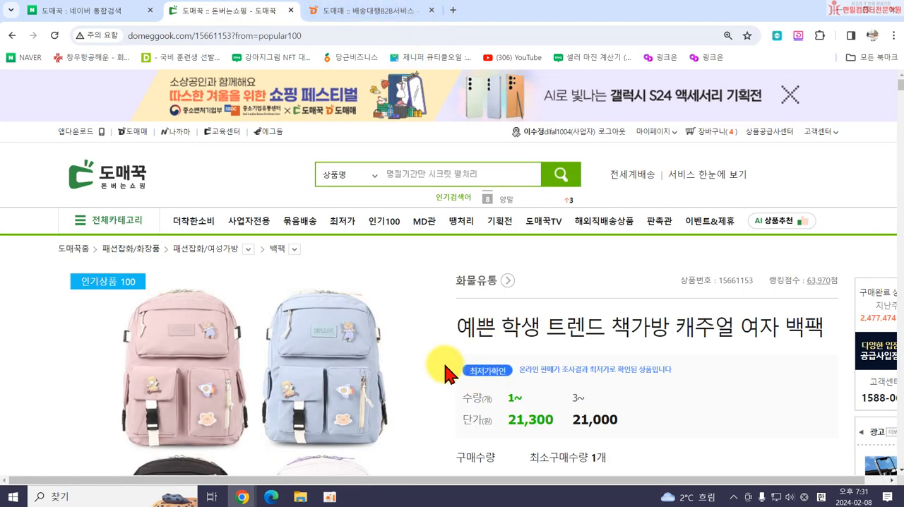
{"action": "left_click", "coordinate": [432, 10]}
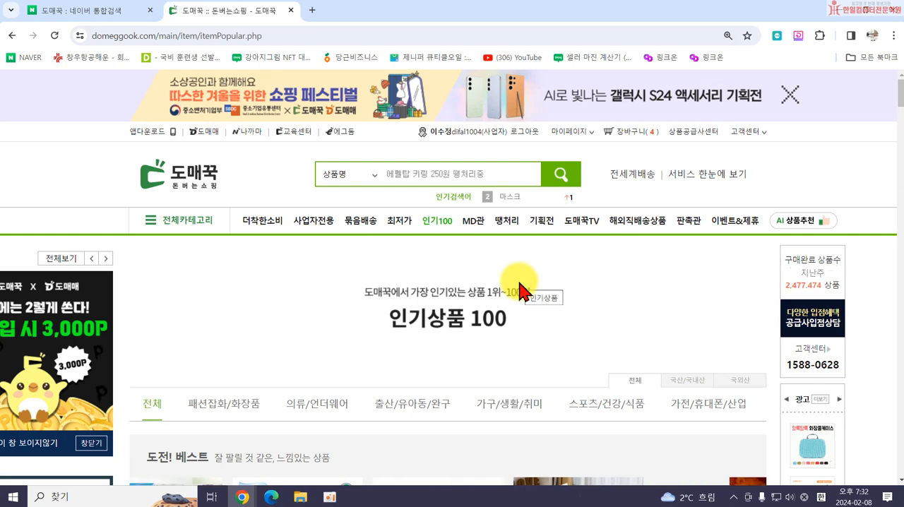
{"action": "scroll", "coordinate": [529, 296], "scroll_direction": "down", "scroll_amount": 3}
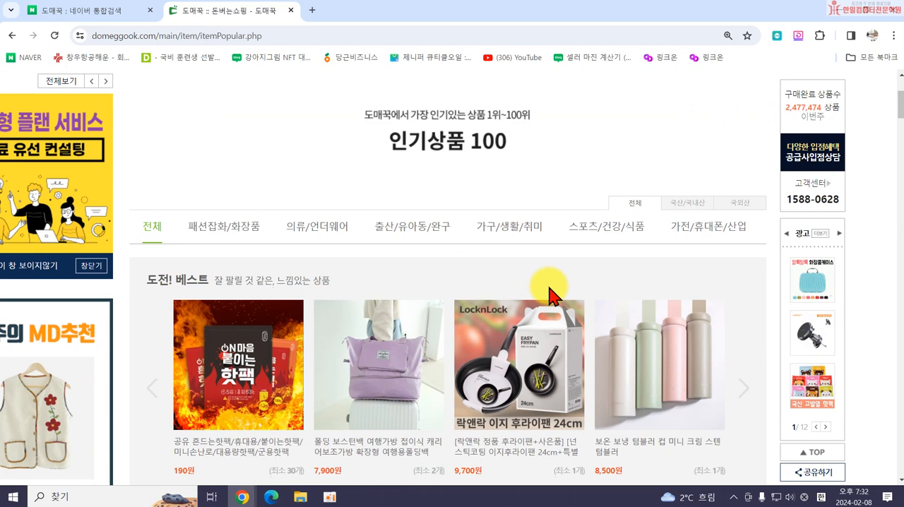
{"action": "scroll", "coordinate": [550, 295], "scroll_direction": "down", "scroll_amount": 3}
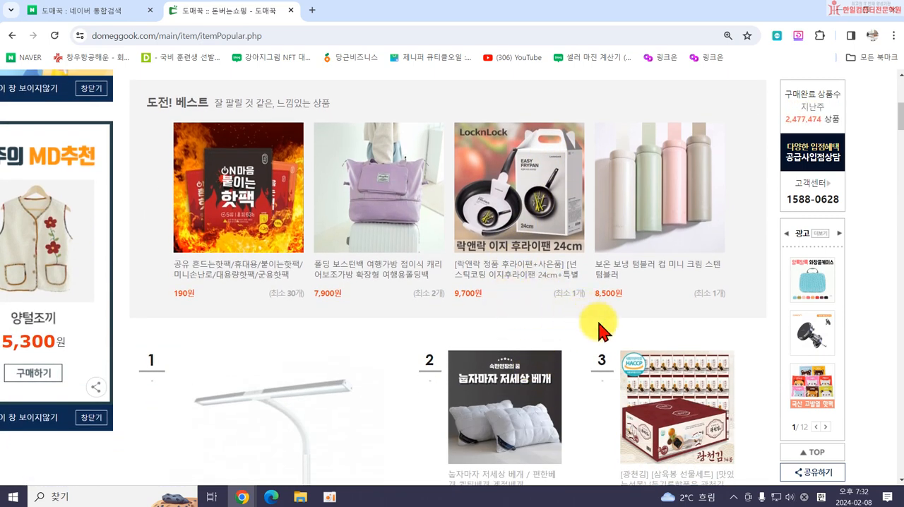
{"action": "scroll", "coordinate": [564, 368], "scroll_direction": "up", "scroll_amount": 2}
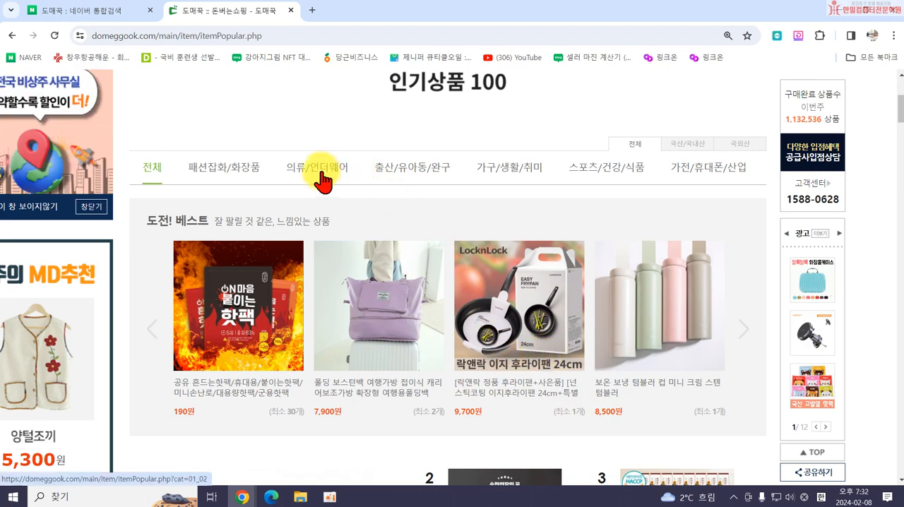
Filter the 인기상품 100 list to 패션잡화/화장품 and browse the ranked items down to about rank 30.
{"action": "left_click", "coordinate": [223, 169]}
{"action": "scroll", "coordinate": [494, 390], "scroll_direction": "down", "scroll_amount": 2}
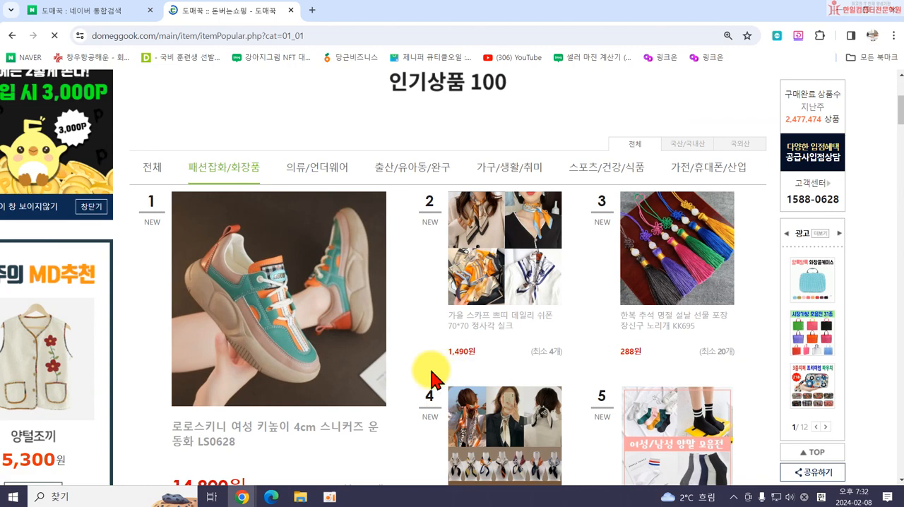
{"action": "scroll", "coordinate": [347, 375], "scroll_direction": "down", "scroll_amount": 1}
{"action": "scroll", "coordinate": [514, 337], "scroll_direction": "down", "scroll_amount": 6}
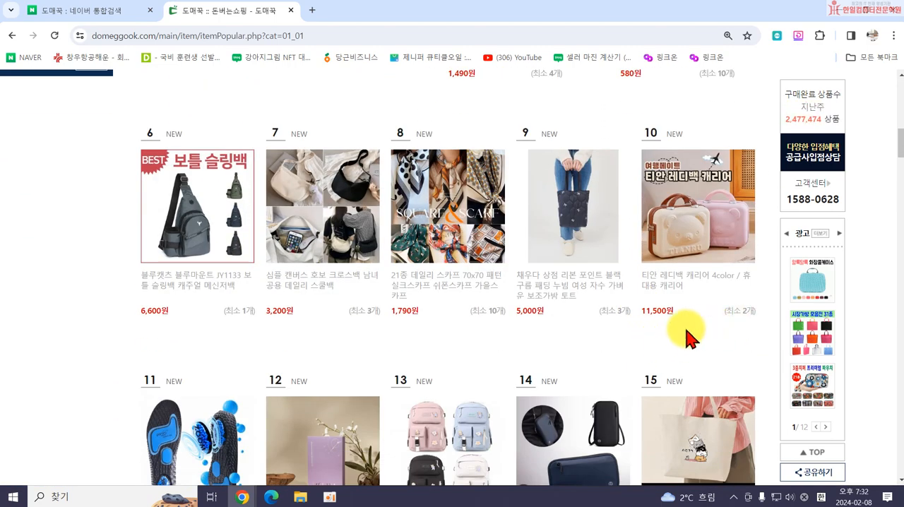
{"action": "scroll", "coordinate": [686, 329], "scroll_direction": "down", "scroll_amount": 2}
{"action": "scroll", "coordinate": [287, 337], "scroll_direction": "down", "scroll_amount": 1}
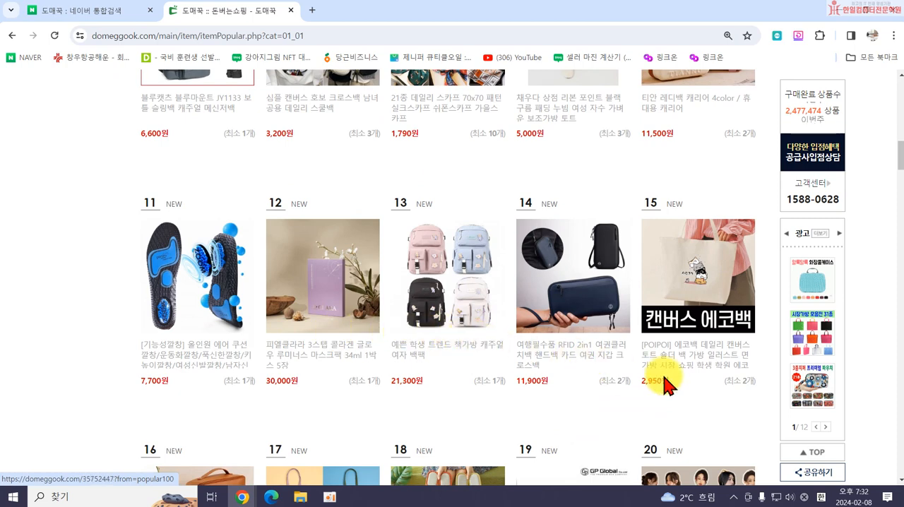
{"action": "scroll", "coordinate": [664, 381], "scroll_direction": "down", "scroll_amount": 1}
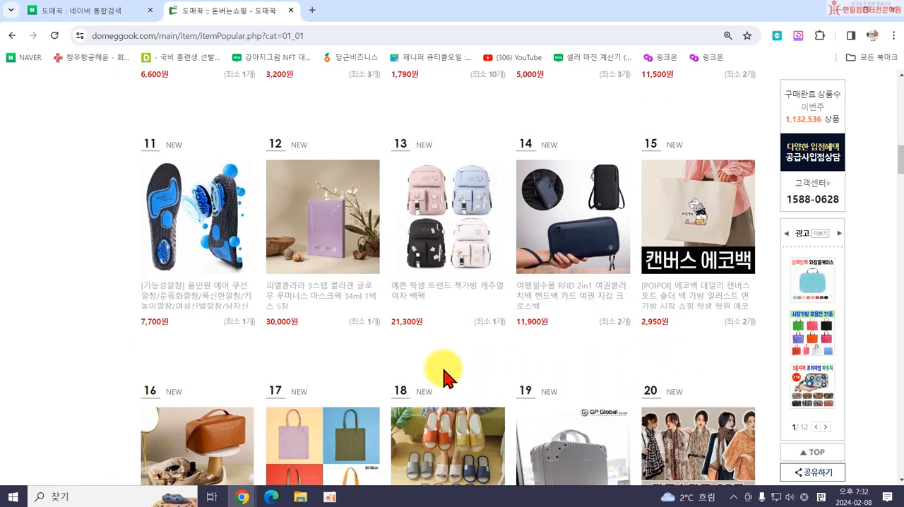
{"action": "scroll", "coordinate": [423, 363], "scroll_direction": "down", "scroll_amount": 3}
{"action": "scroll", "coordinate": [485, 360], "scroll_direction": "down", "scroll_amount": 5}
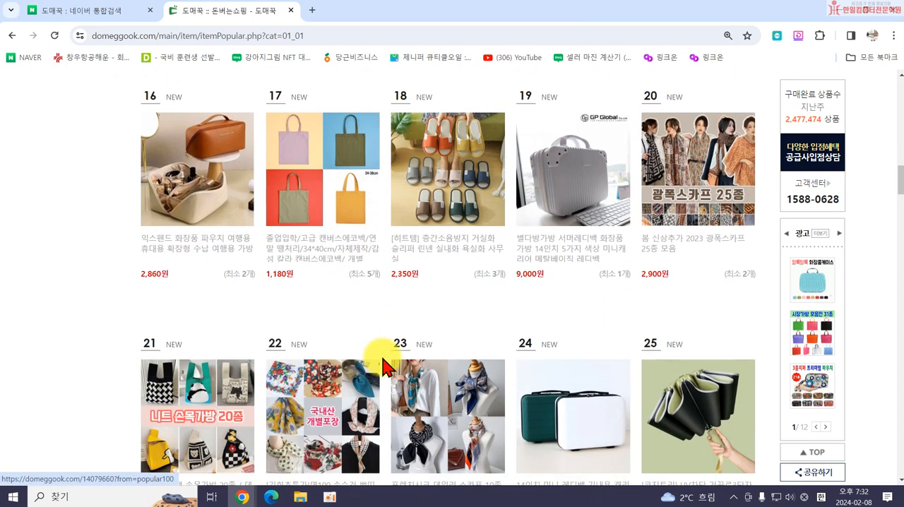
{"action": "scroll", "coordinate": [639, 373], "scroll_direction": "down", "scroll_amount": 2}
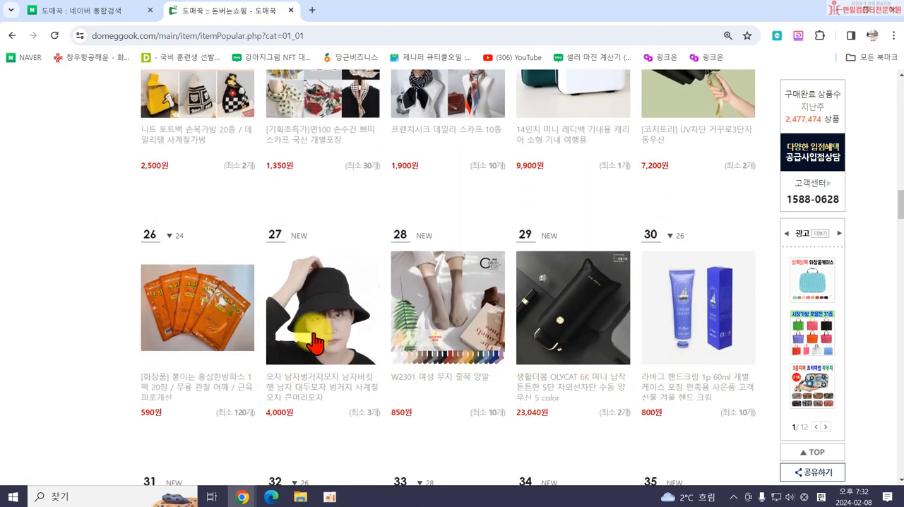
Compare the unit prices and minimum order quantities of the fashion and cosmetics items ranked about 11 to 35.
{"action": "scroll", "coordinate": [303, 272], "scroll_direction": "up", "scroll_amount": 8}
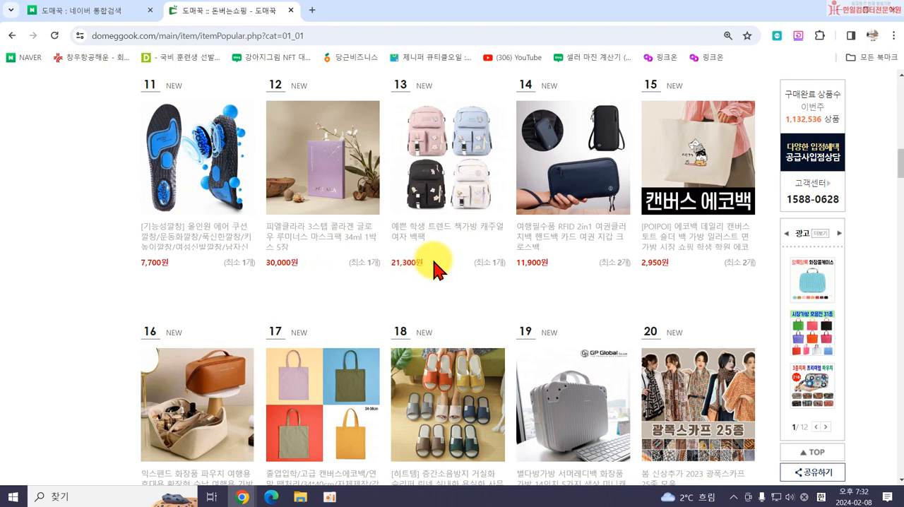
{"action": "scroll", "coordinate": [434, 269], "scroll_direction": "down", "scroll_amount": 8}
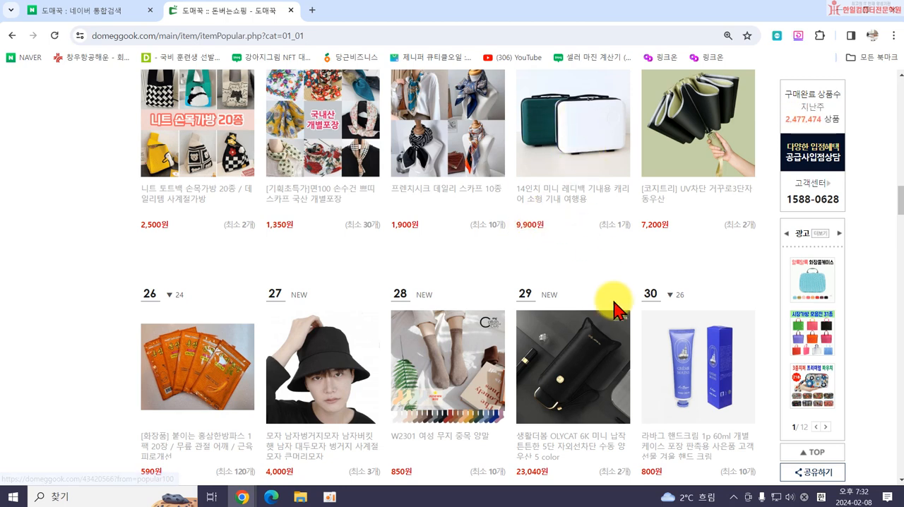
{"action": "scroll", "coordinate": [510, 286], "scroll_direction": "down", "scroll_amount": 3}
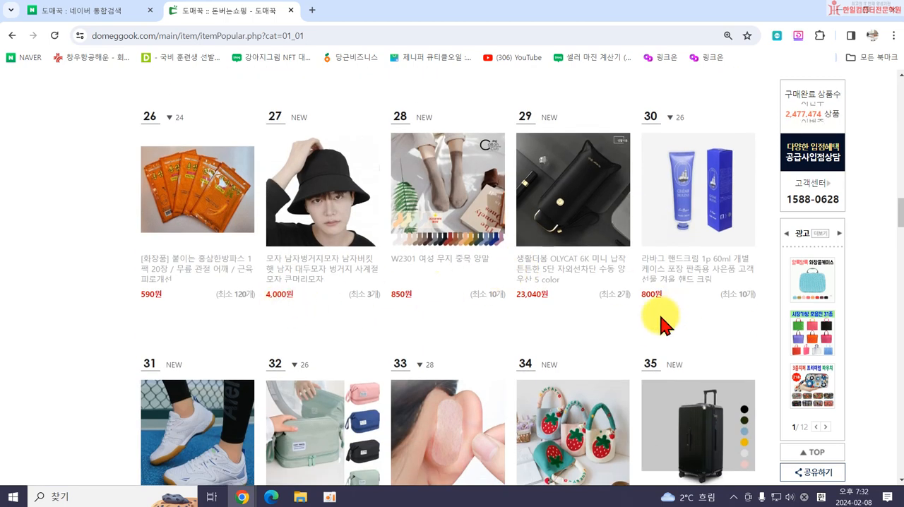
{"action": "scroll", "coordinate": [636, 332], "scroll_direction": "down", "scroll_amount": 2}
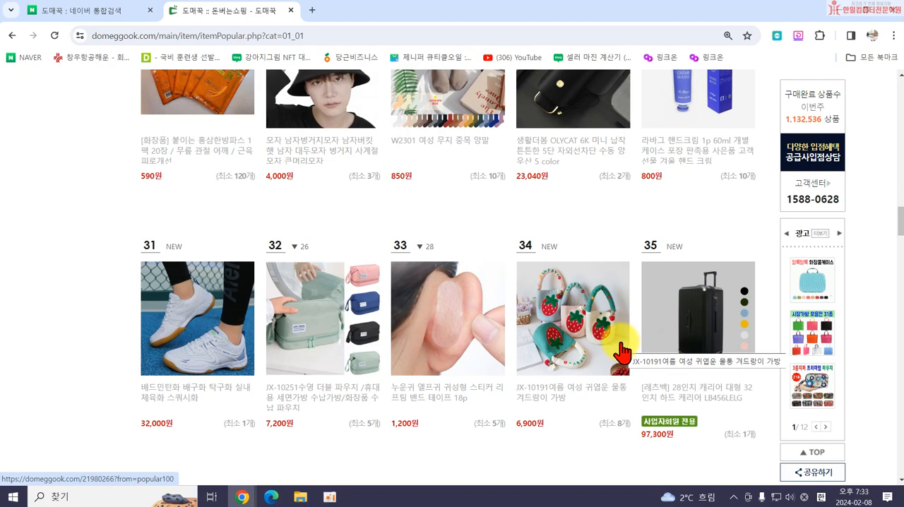
{"action": "scroll", "coordinate": [196, 383], "scroll_direction": "up", "scroll_amount": 15}
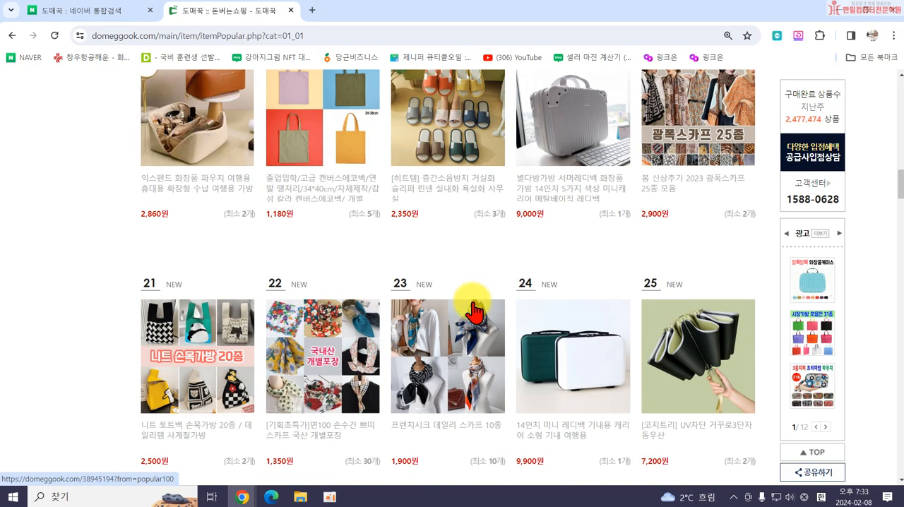
{"action": "scroll", "coordinate": [337, 272], "scroll_direction": "up", "scroll_amount": 3}
{"action": "scroll", "coordinate": [564, 353], "scroll_direction": "down", "scroll_amount": 5}
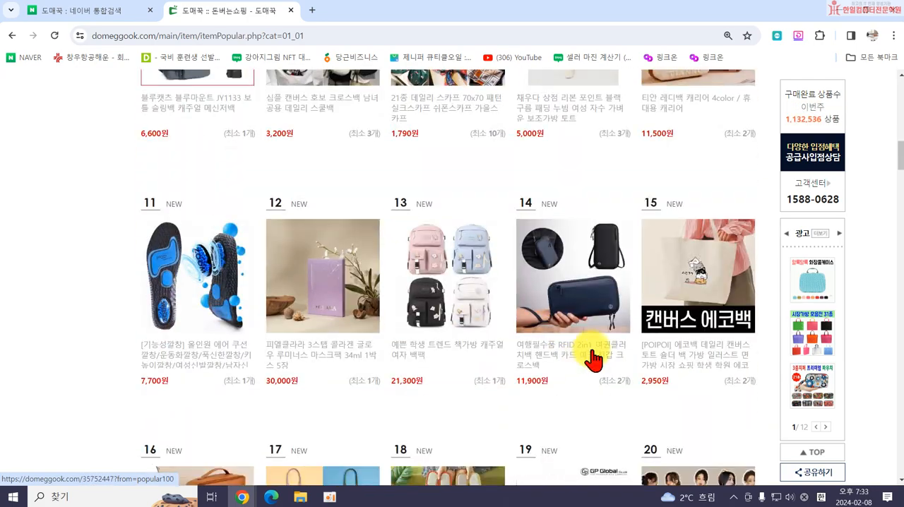
{"action": "scroll", "coordinate": [516, 414], "scroll_direction": "down", "scroll_amount": 3}
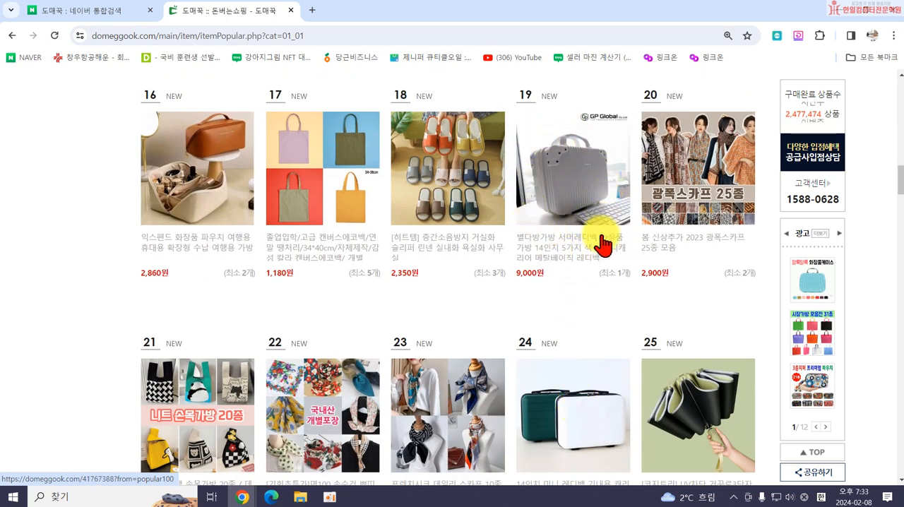
Browse further through the 패션잡화/화장품 ranking to rank 60, examining product types, prices and minimum quantities.
{"action": "scroll", "coordinate": [571, 256], "scroll_direction": "down", "scroll_amount": 1}
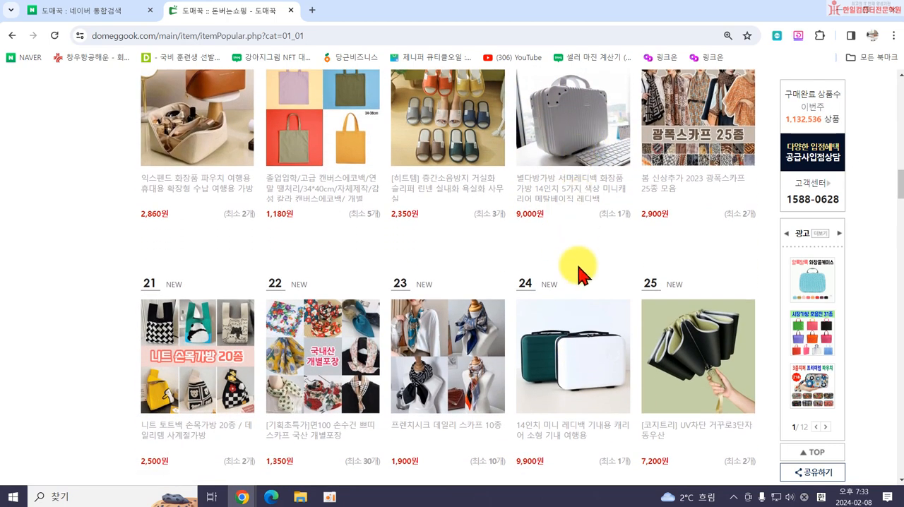
{"action": "scroll", "coordinate": [585, 358], "scroll_direction": "down", "scroll_amount": 5}
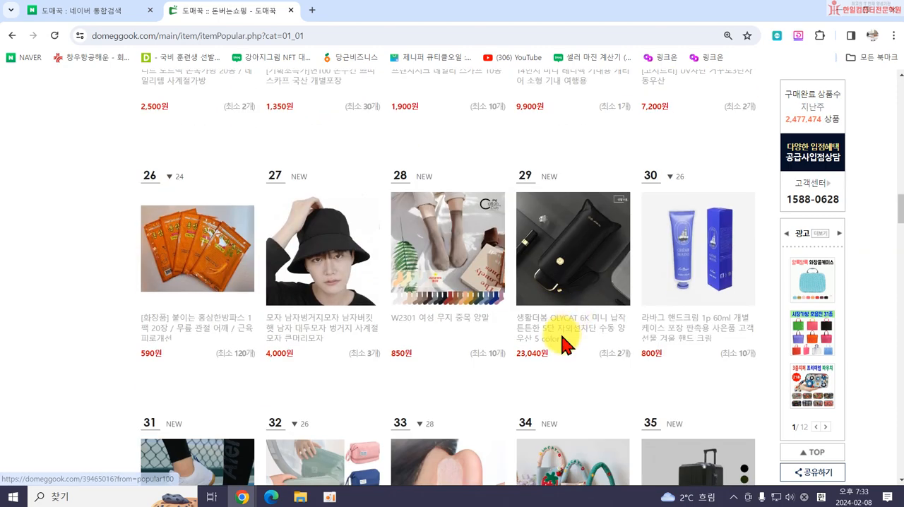
{"action": "scroll", "coordinate": [564, 344], "scroll_direction": "down", "scroll_amount": 3}
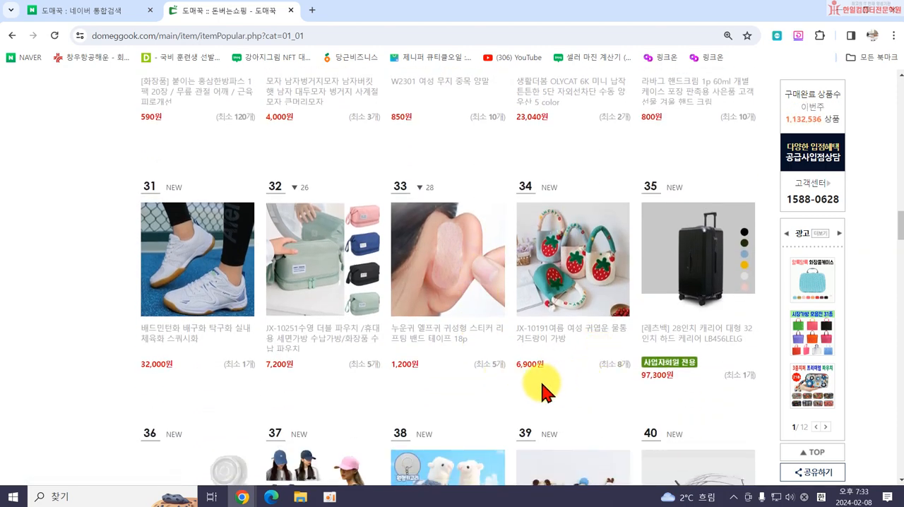
{"action": "scroll", "coordinate": [424, 360], "scroll_direction": "down", "scroll_amount": 3}
{"action": "scroll", "coordinate": [579, 350], "scroll_direction": "down", "scroll_amount": 1}
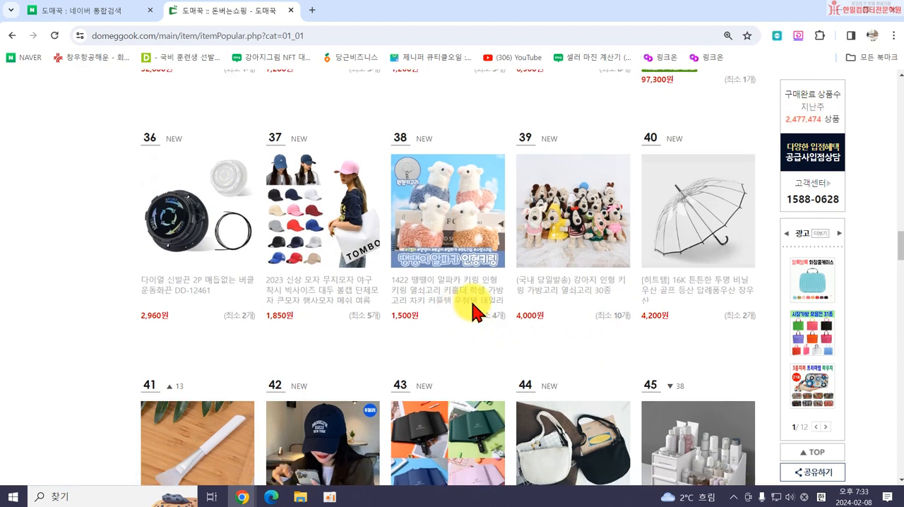
{"action": "scroll", "coordinate": [332, 288], "scroll_direction": "down", "scroll_amount": 2}
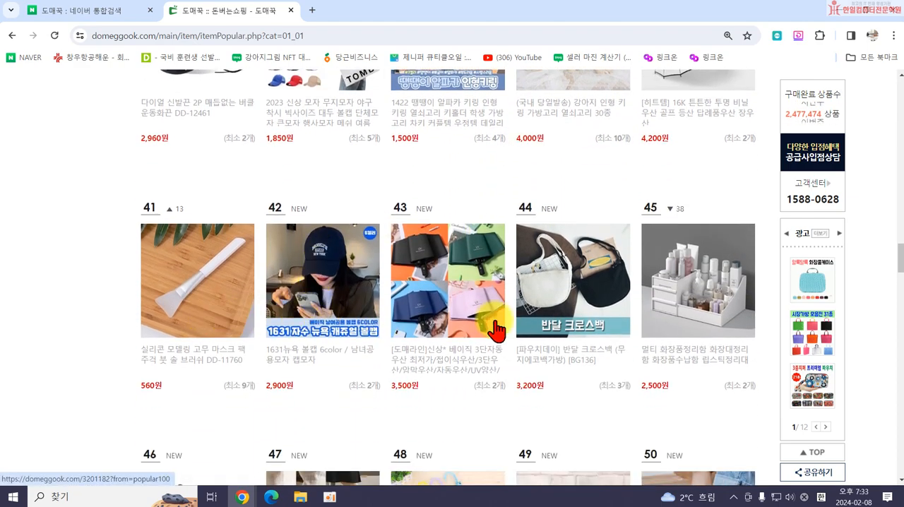
{"action": "scroll", "coordinate": [452, 325], "scroll_direction": "down", "scroll_amount": 1}
{"action": "scroll", "coordinate": [586, 339], "scroll_direction": "down", "scroll_amount": 2}
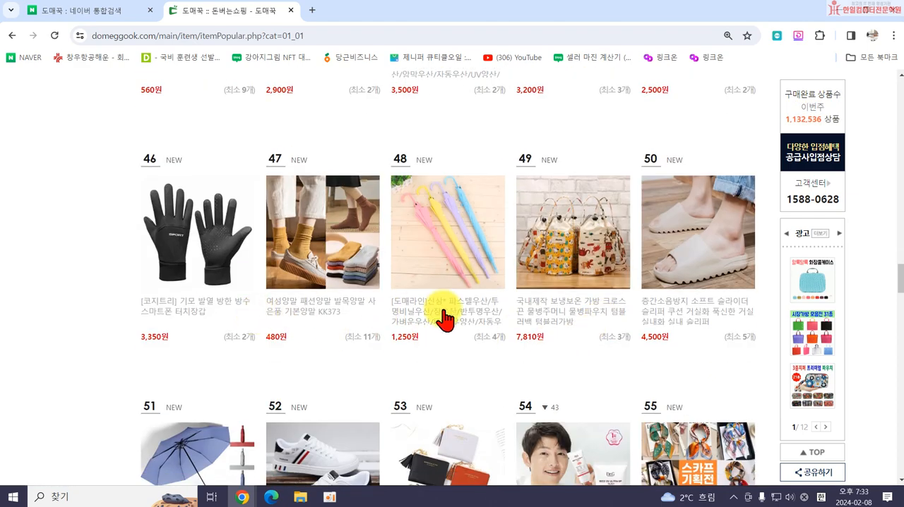
{"action": "scroll", "coordinate": [622, 329], "scroll_direction": "down", "scroll_amount": 3}
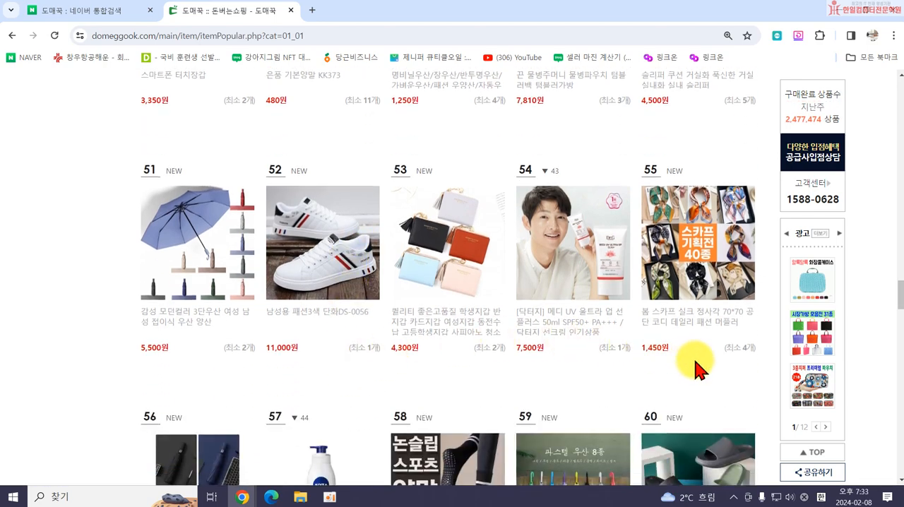
{"action": "scroll", "coordinate": [494, 384], "scroll_direction": "down", "scroll_amount": 1}
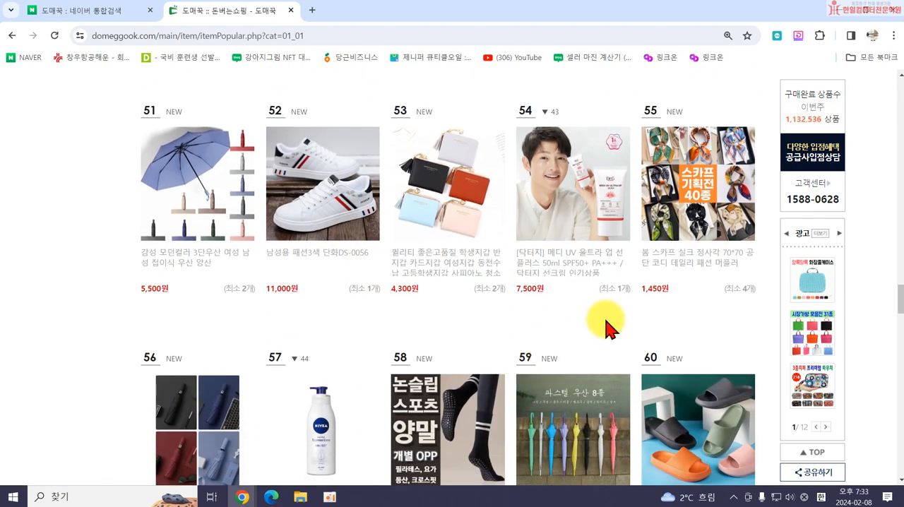
Go back to the rank 13 student backpack, open its product page and look through its purchase information and detail images.
{"action": "scroll", "coordinate": [583, 315], "scroll_direction": "up", "scroll_amount": 20}
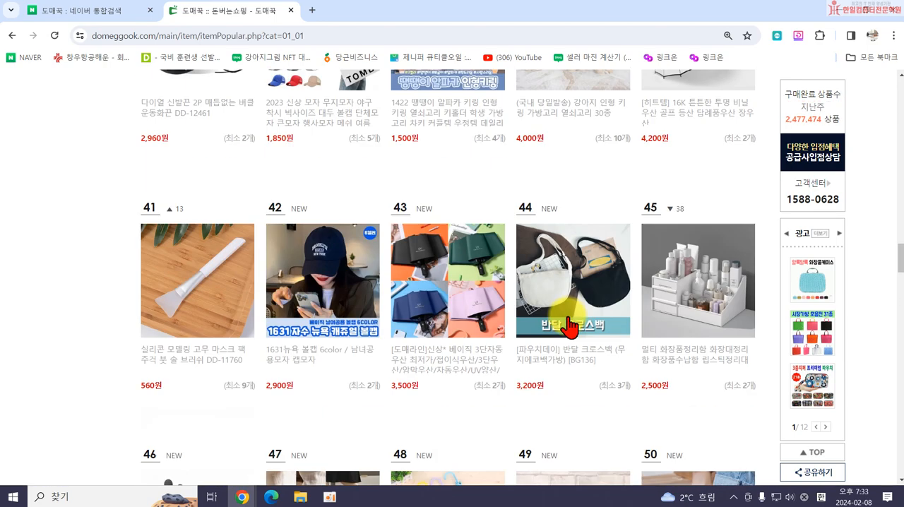
{"action": "scroll", "coordinate": [550, 319], "scroll_direction": "up", "scroll_amount": 7}
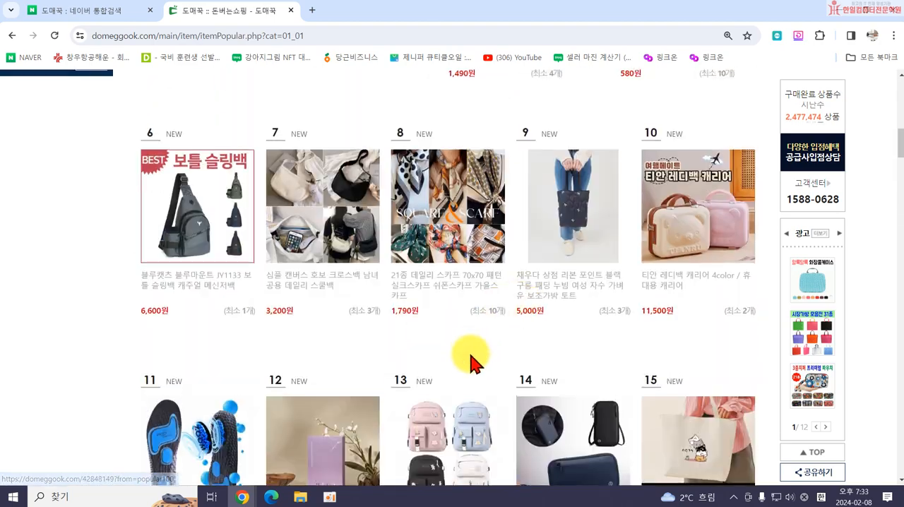
{"action": "scroll", "coordinate": [468, 360], "scroll_direction": "down", "scroll_amount": 1}
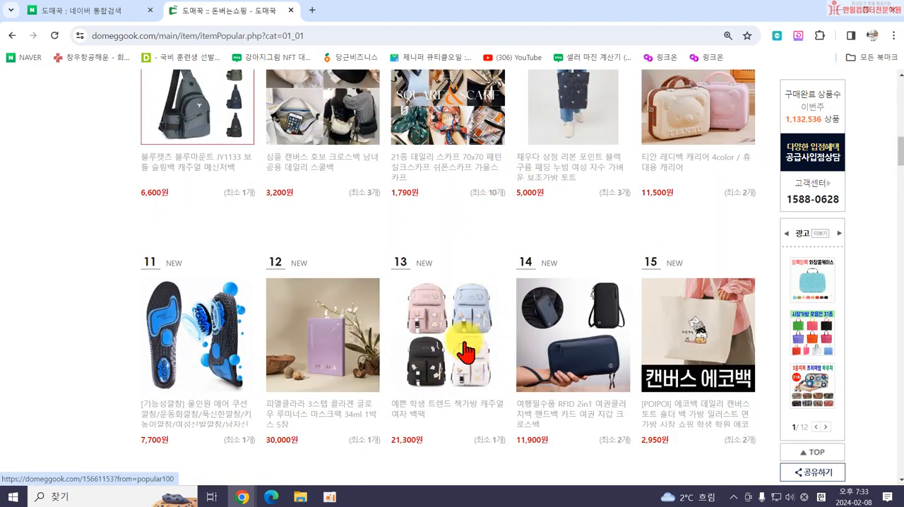
{"action": "left_click", "coordinate": [464, 326]}
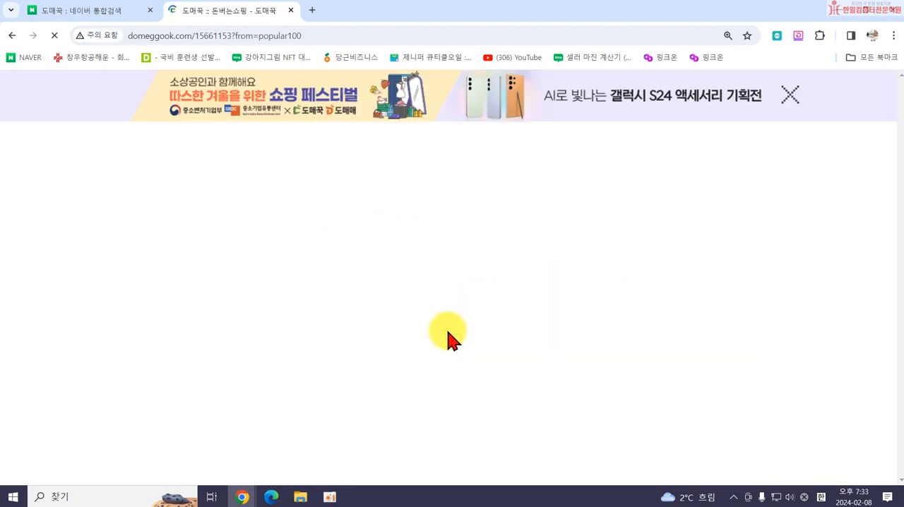
{"action": "scroll", "coordinate": [447, 339], "scroll_direction": "down", "scroll_amount": 3}
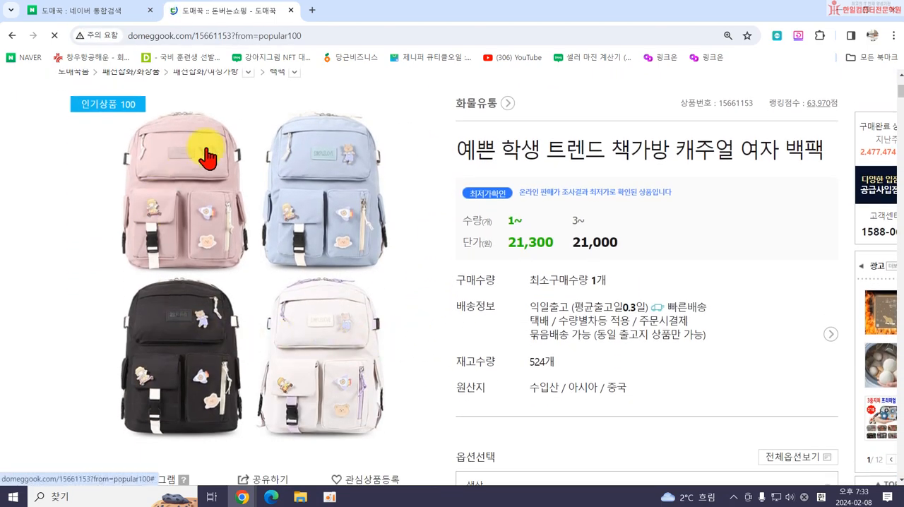
{"action": "scroll", "coordinate": [299, 318], "scroll_direction": "down", "scroll_amount": 15}
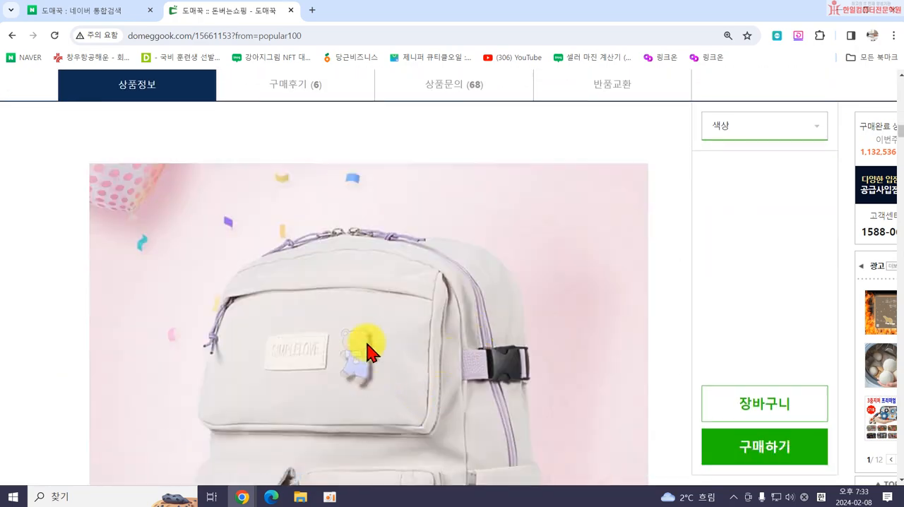
Start saving the backpack's main product image, creating and opening a new 가방 folder inside 문서 > 24년1회차 쓱싹스마트스토어.
{"action": "scroll", "coordinate": [485, 362], "scroll_direction": "up", "scroll_amount": 18}
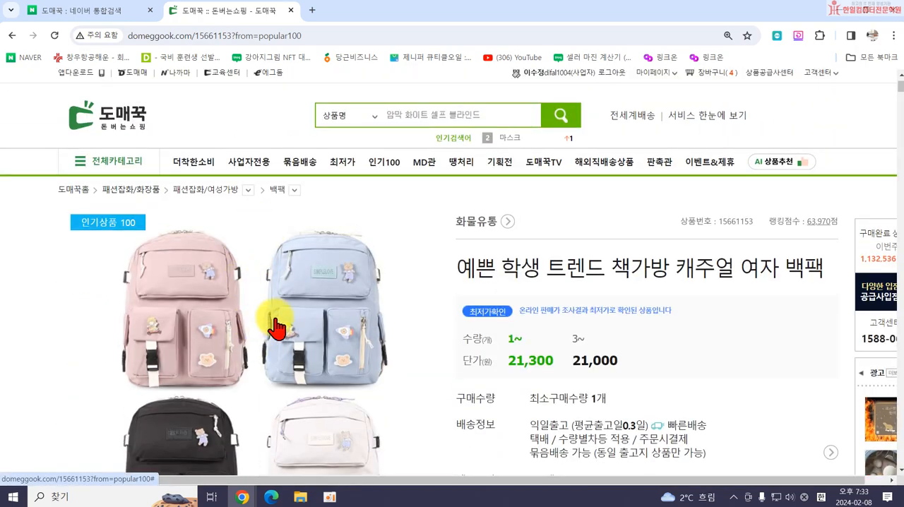
{"action": "right_click", "coordinate": [255, 344]}
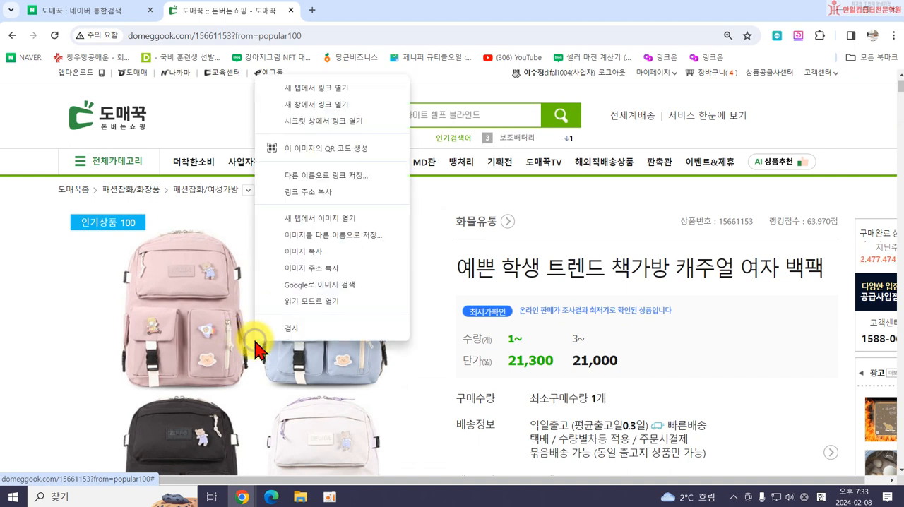
{"action": "left_click", "coordinate": [321, 241]}
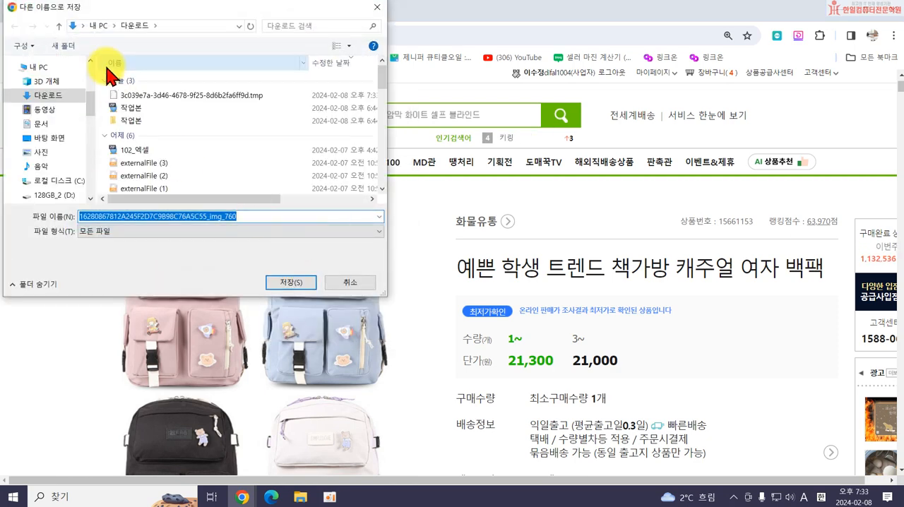
{"action": "scroll", "coordinate": [67, 88], "scroll_direction": "up", "scroll_amount": 3}
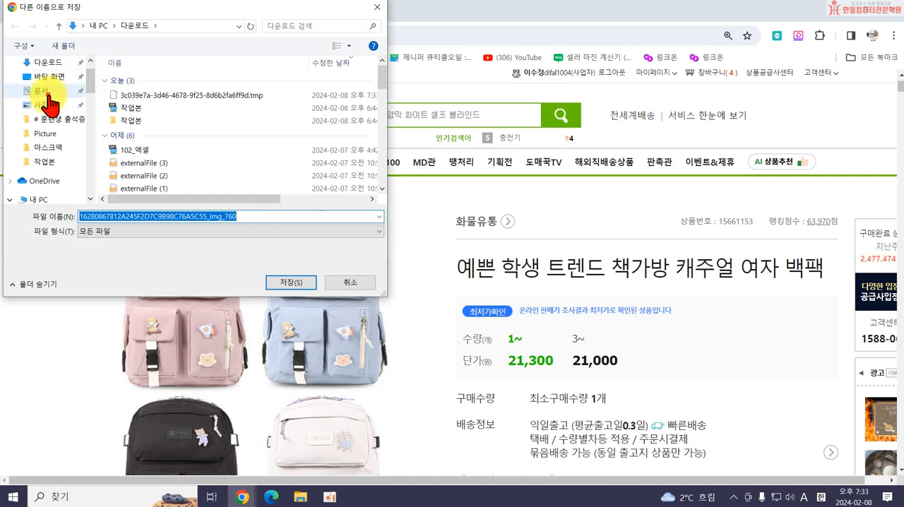
{"action": "left_click", "coordinate": [43, 91]}
{"action": "scroll", "coordinate": [208, 156], "scroll_direction": "down", "scroll_amount": 1}
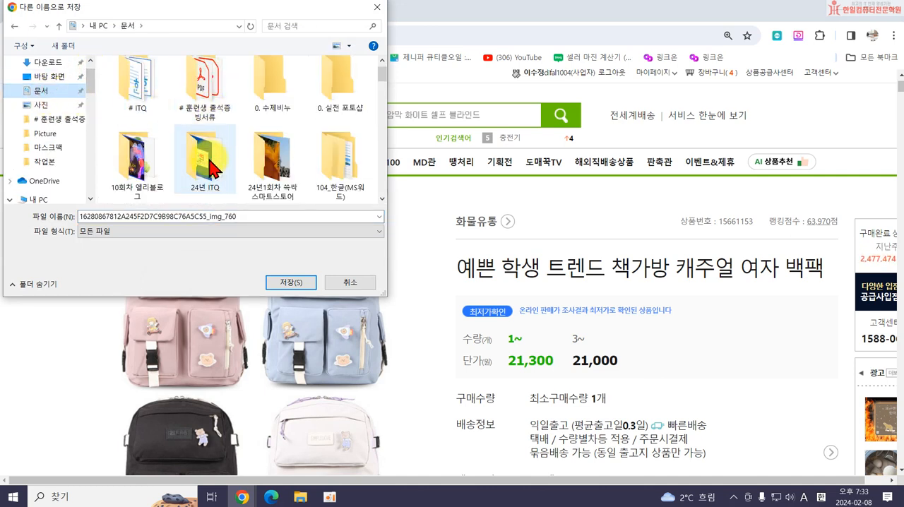
{"action": "double_click", "coordinate": [269, 169]}
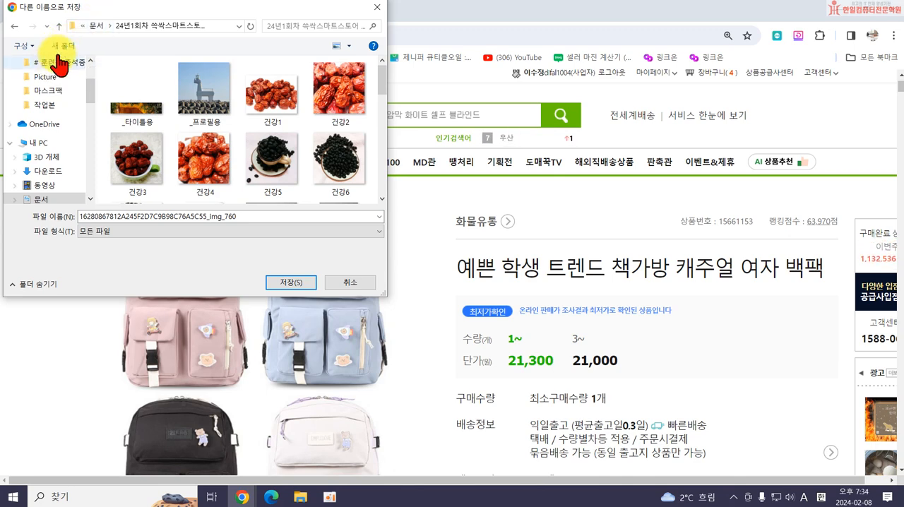
{"action": "left_click", "coordinate": [62, 48]}
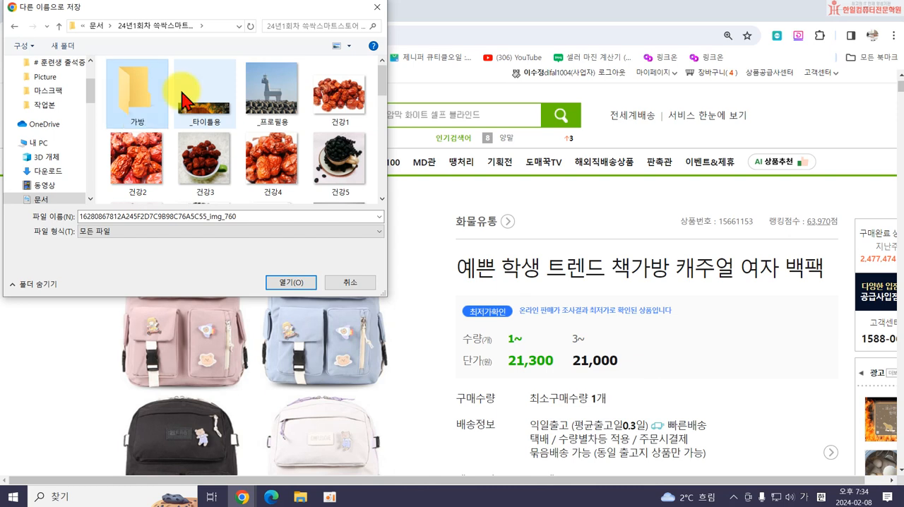
{"action": "key", "text": "Return"}
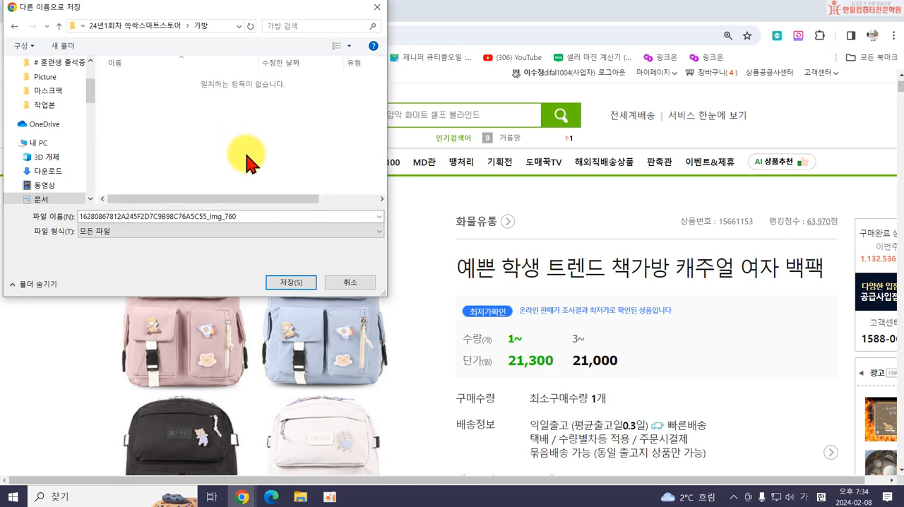
Name the main product image 0.jpg and save it in the 가방 folder.
{"action": "left_click", "coordinate": [259, 211]}
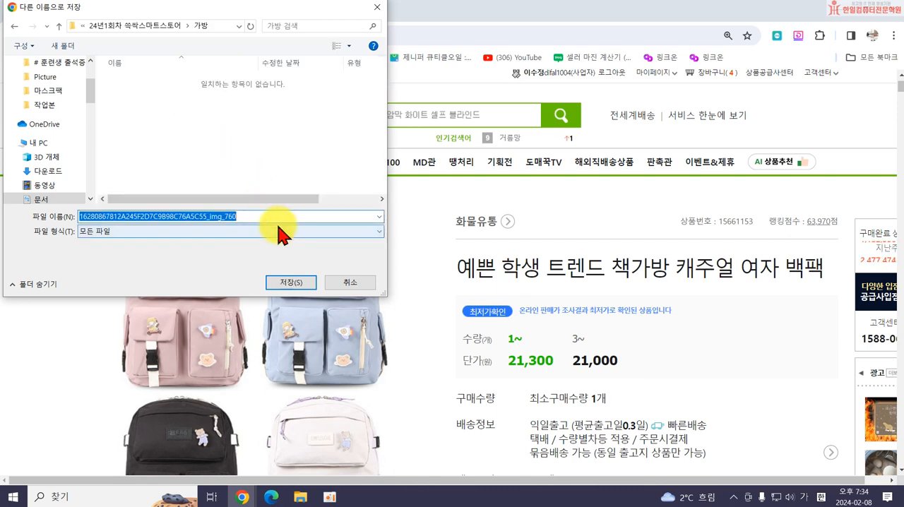
{"action": "type", "text": "rkq"}
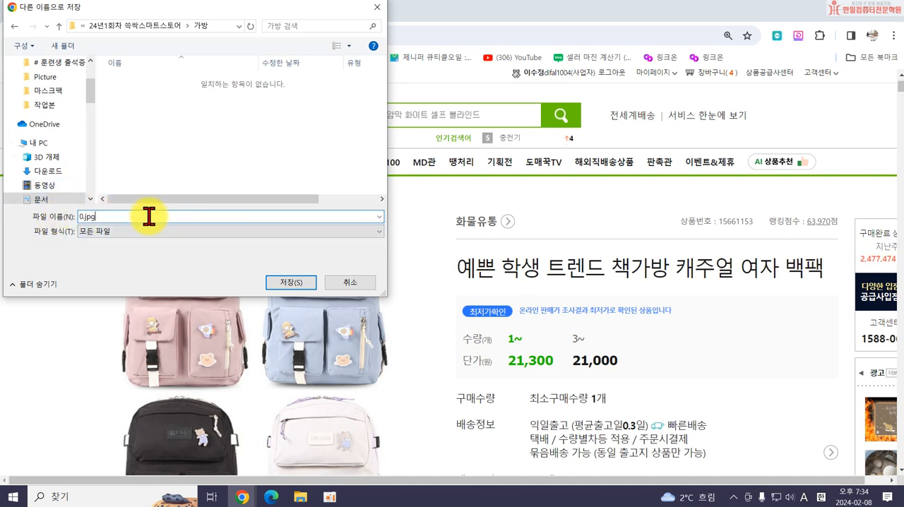
{"action": "left_click", "coordinate": [290, 283]}
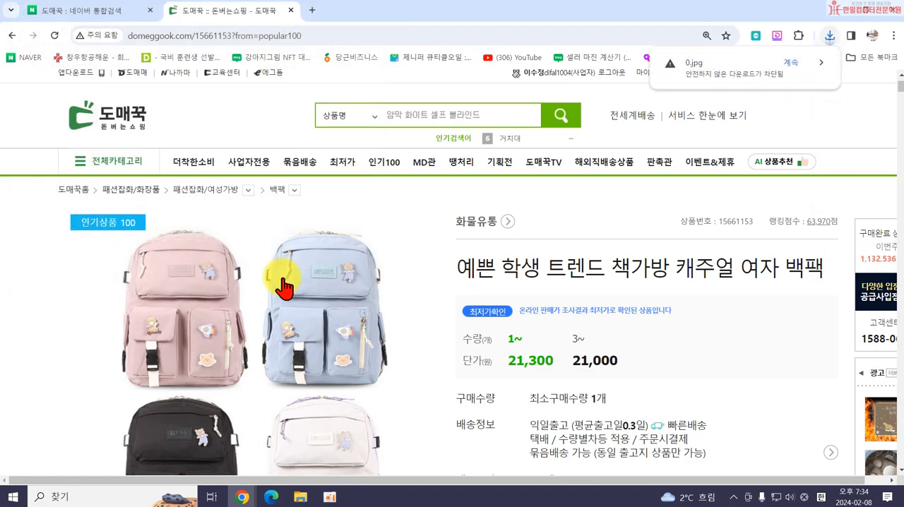
Examine the backpack's detail images from the pink-background photo to the COLOR LIST, highlighting them to see where each separate image begins and ends.
{"action": "scroll", "coordinate": [501, 297], "scroll_direction": "down", "scroll_amount": 1}
{"action": "scroll", "coordinate": [514, 295], "scroll_direction": "down", "scroll_amount": 15}
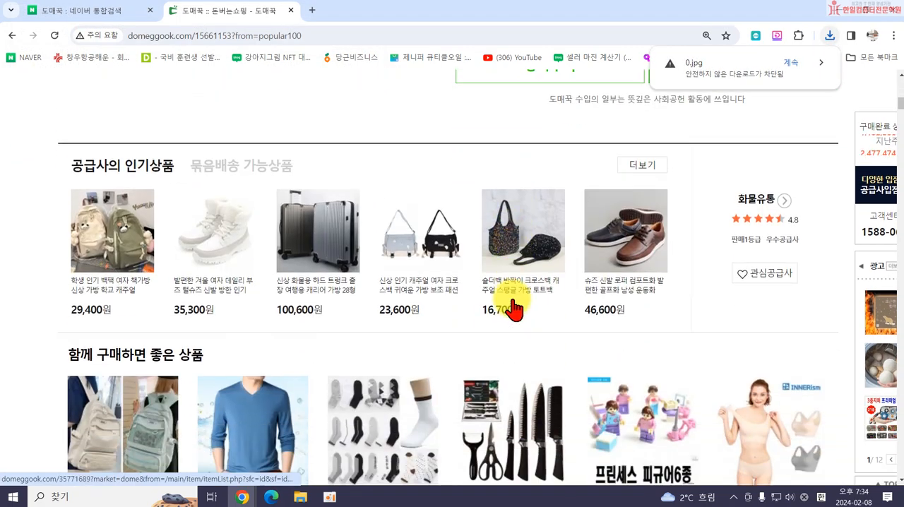
{"action": "scroll", "coordinate": [359, 359], "scroll_direction": "down", "scroll_amount": 10}
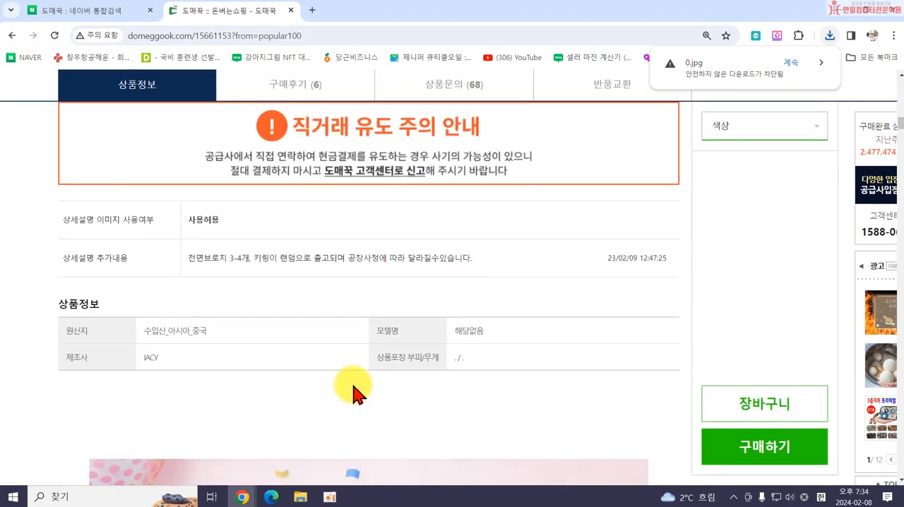
{"action": "scroll", "coordinate": [389, 343], "scroll_direction": "down", "scroll_amount": 2}
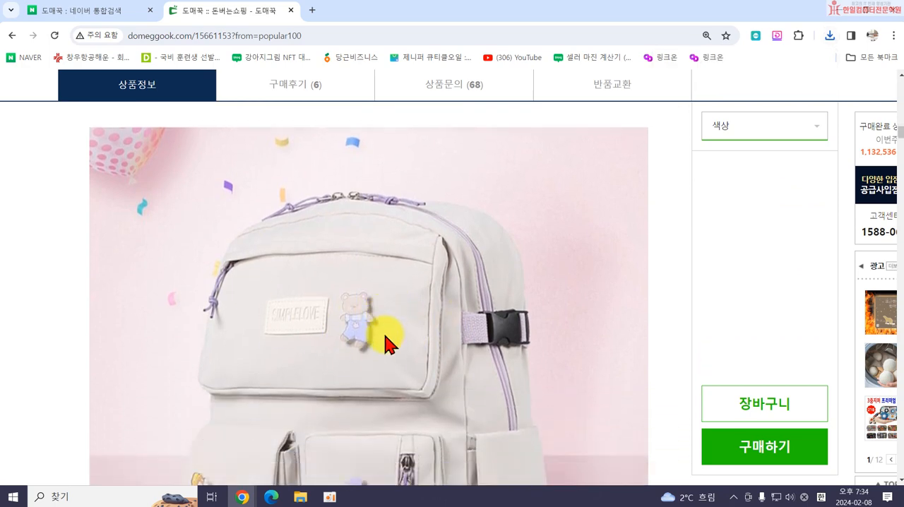
{"action": "left_click_drag", "start_coordinate": [226, 340], "coordinate": [535, 341]}
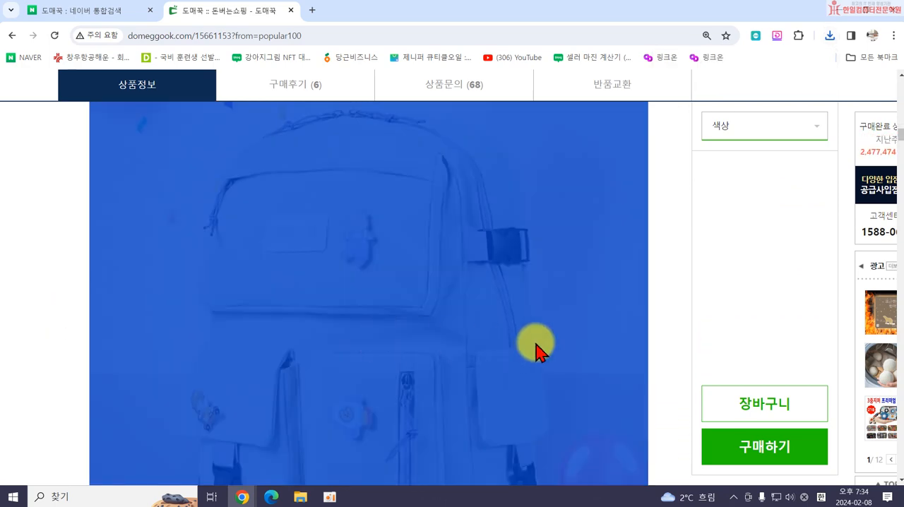
{"action": "scroll", "coordinate": [535, 343], "scroll_direction": "down", "scroll_amount": 20}
{"action": "scroll", "coordinate": [518, 364], "scroll_direction": "up", "scroll_amount": 4}
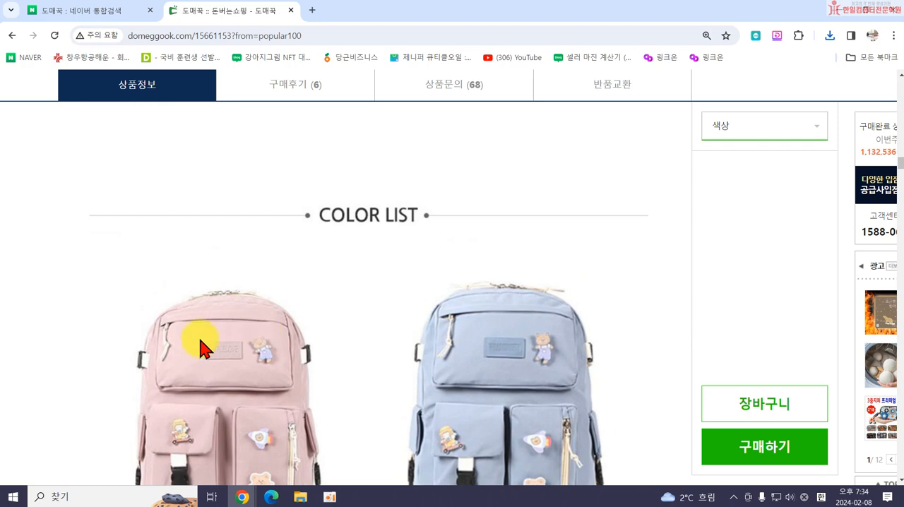
{"action": "left_click_drag", "start_coordinate": [52, 310], "coordinate": [434, 385]}
{"action": "scroll", "coordinate": [424, 360], "scroll_direction": "up", "scroll_amount": 4}
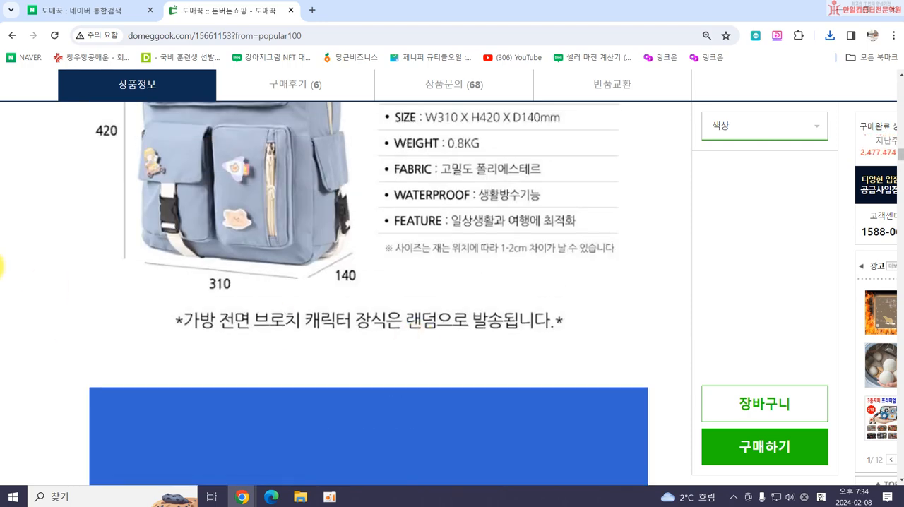
{"action": "left_click", "coordinate": [153, 266]}
{"action": "scroll", "coordinate": [424, 333], "scroll_direction": "up", "scroll_amount": 10}
{"action": "scroll", "coordinate": [367, 346], "scroll_direction": "up", "scroll_amount": 5}
{"action": "scroll", "coordinate": [350, 323], "scroll_direction": "down", "scroll_amount": 2}
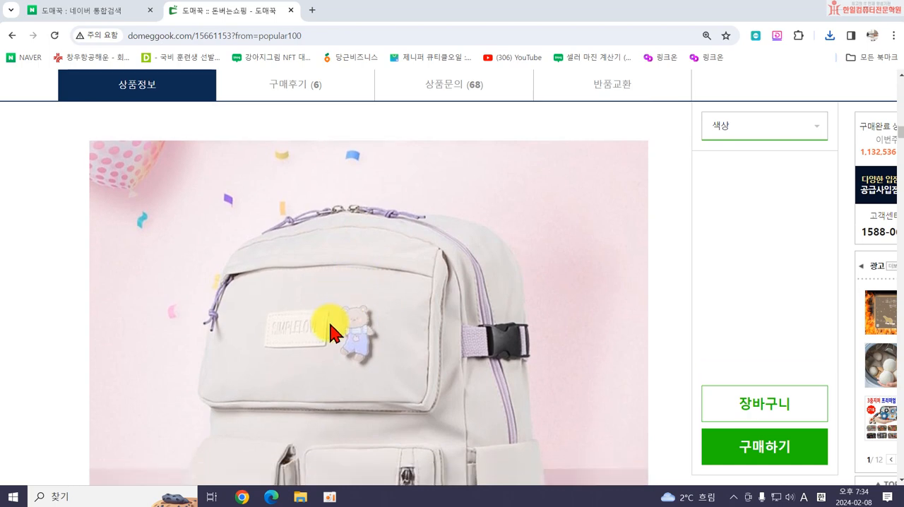
{"action": "left_click", "coordinate": [70, 287]}
Save the first detail image, covering the pink-background photo and the size information, twice to the 가방 folder under its suggested name.
{"action": "right_click", "coordinate": [254, 346]}
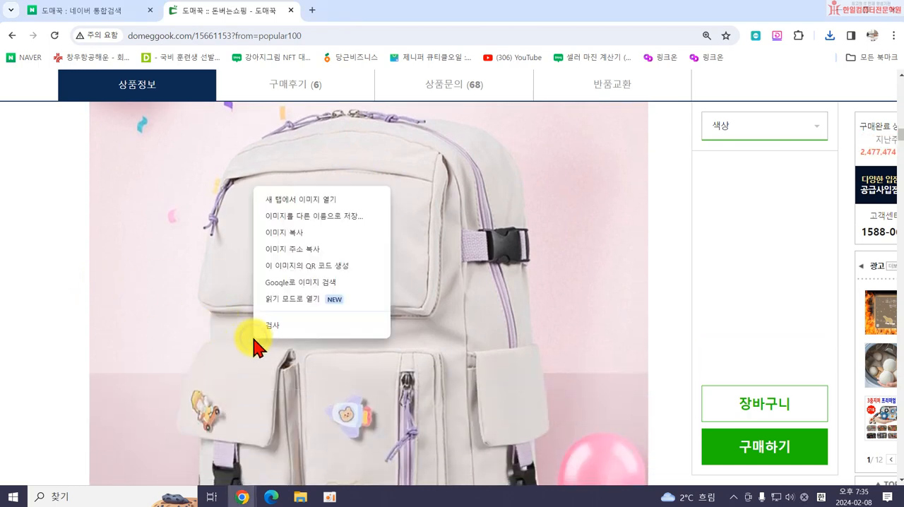
{"action": "left_click", "coordinate": [300, 214]}
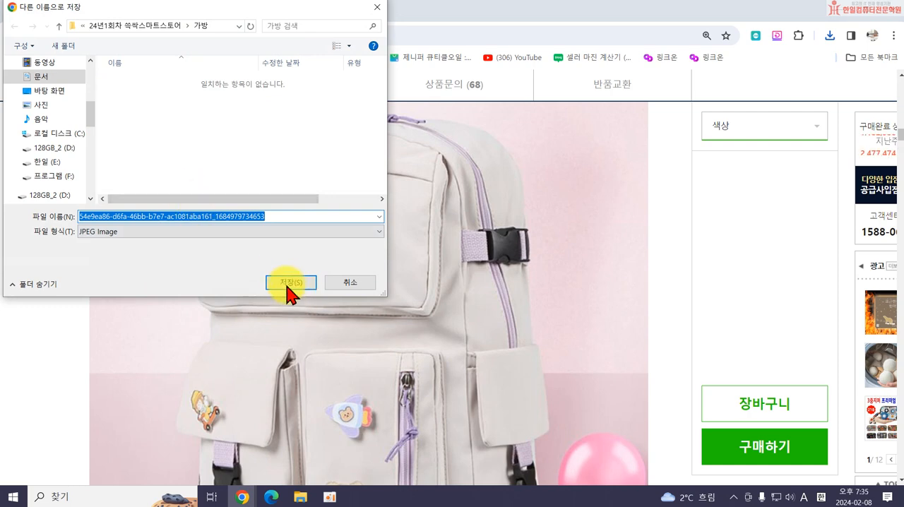
{"action": "left_click", "coordinate": [288, 285]}
{"action": "scroll", "coordinate": [389, 359], "scroll_direction": "down", "scroll_amount": 5}
{"action": "right_click", "coordinate": [385, 358]}
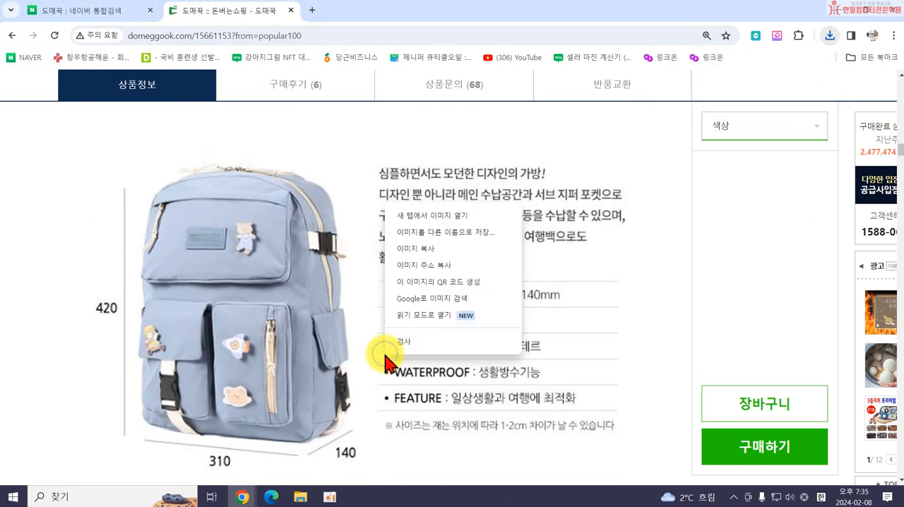
{"action": "left_click", "coordinate": [447, 245]}
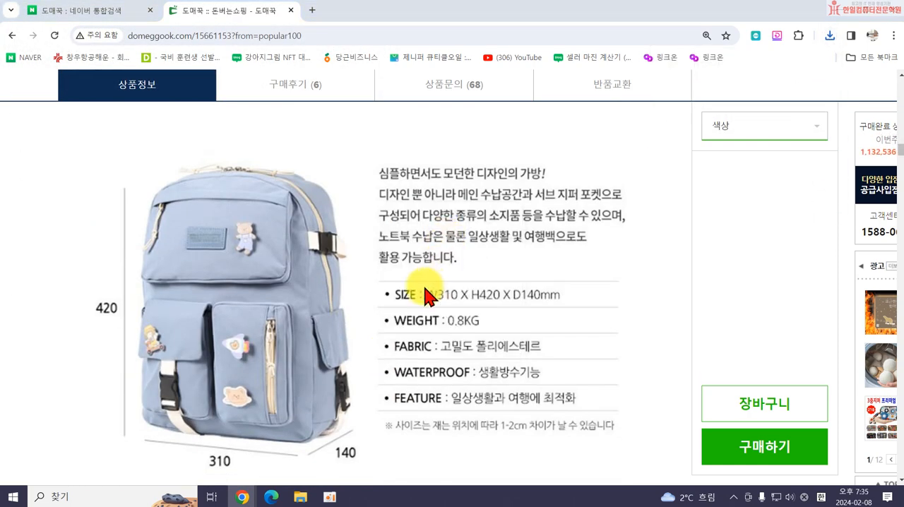
{"action": "left_click", "coordinate": [305, 281]}
Save the COLOR LIST detail image to the 가방 folder under its suggested name.
{"action": "scroll", "coordinate": [450, 360], "scroll_direction": "down", "scroll_amount": 6}
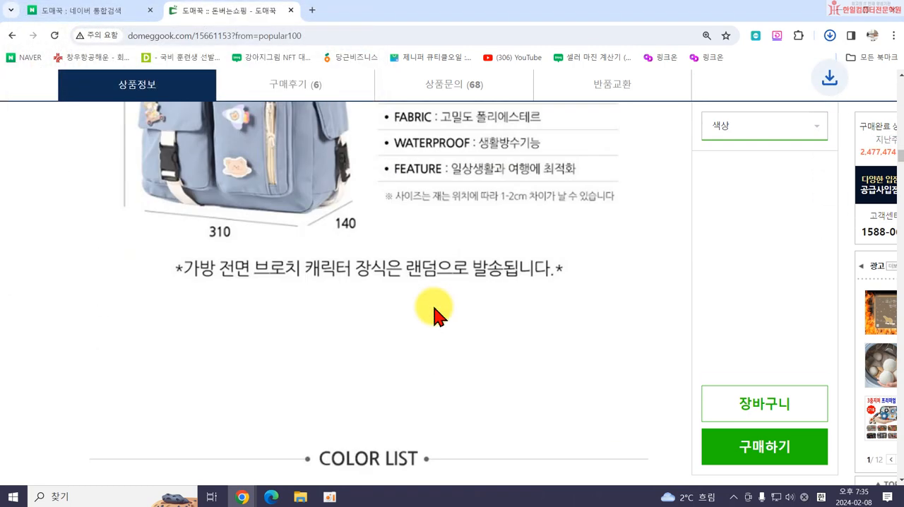
{"action": "right_click", "coordinate": [428, 311]}
{"action": "left_click", "coordinate": [453, 208]}
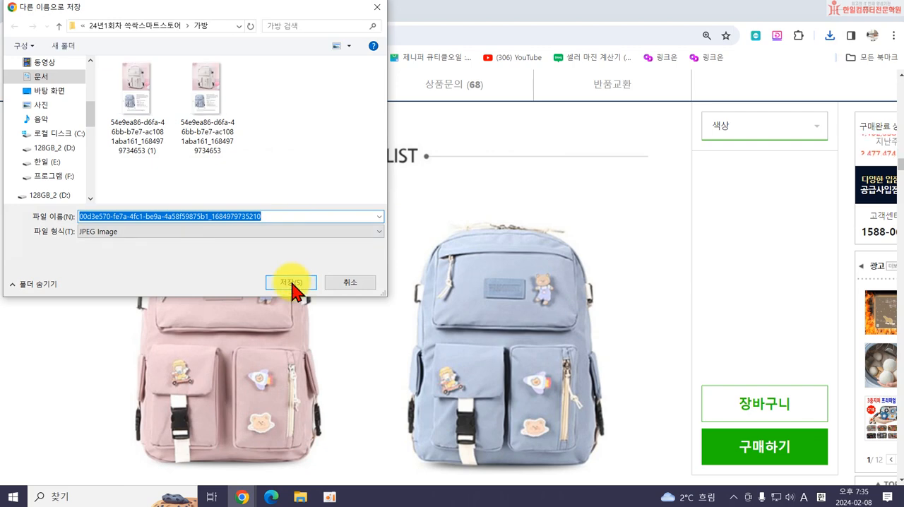
{"action": "left_click", "coordinate": [291, 284]}
Save the detail image of the Main 수납공간 storage compartments to the 가방 folder as 012281325Q_003.
{"action": "scroll", "coordinate": [480, 300], "scroll_direction": "down", "scroll_amount": 6}
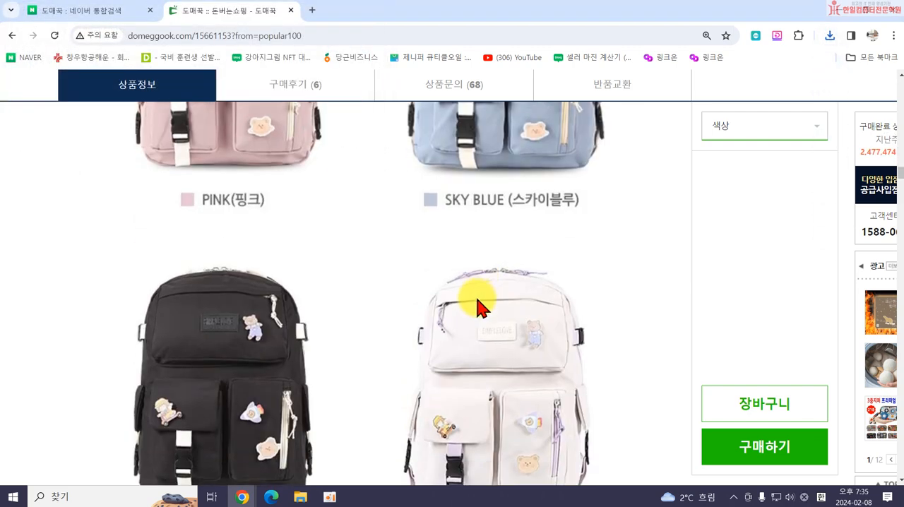
{"action": "scroll", "coordinate": [395, 329], "scroll_direction": "down", "scroll_amount": 3}
{"action": "right_click", "coordinate": [423, 332]}
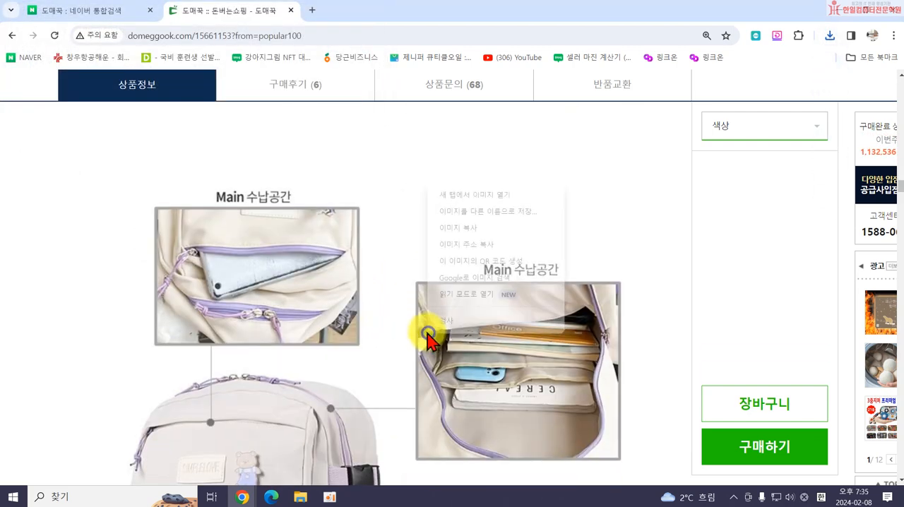
{"action": "left_click", "coordinate": [498, 218]}
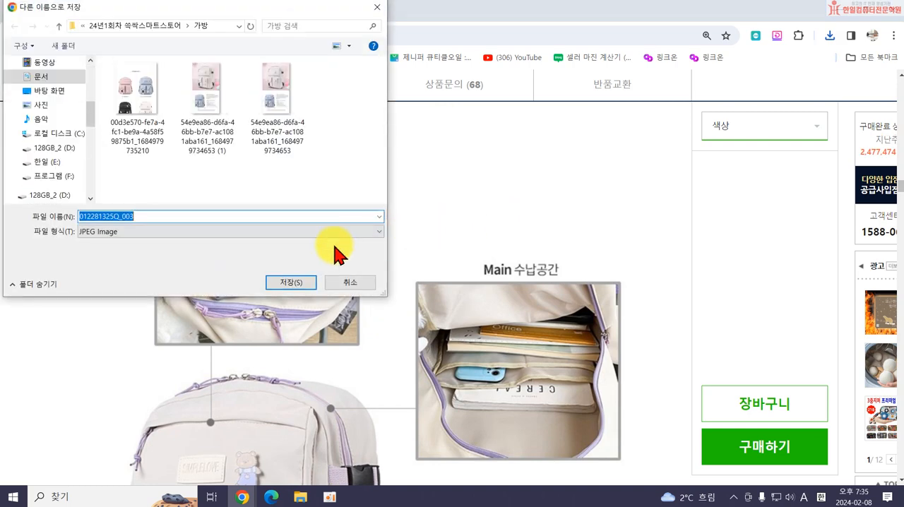
{"action": "left_click", "coordinate": [279, 286]}
Save the METARIAL detail image about the 800g weight to the 가방 folder under its suggested name.
{"action": "scroll", "coordinate": [427, 323], "scroll_direction": "down", "scroll_amount": 10}
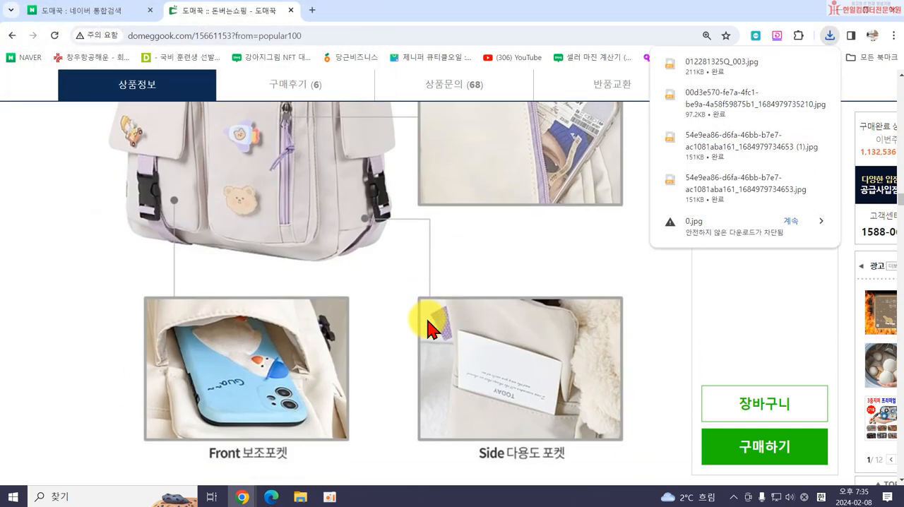
{"action": "scroll", "coordinate": [428, 326], "scroll_direction": "down", "scroll_amount": 1}
{"action": "right_click", "coordinate": [428, 326]}
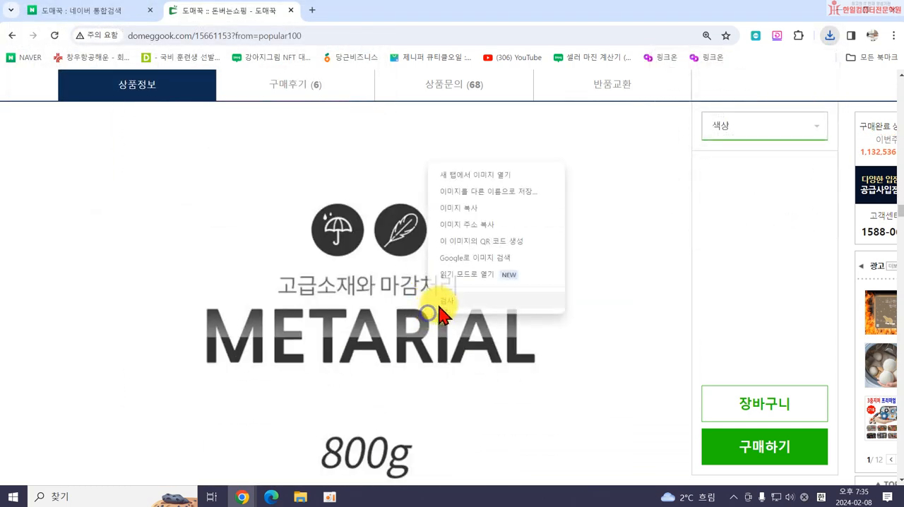
{"action": "left_click", "coordinate": [494, 191]}
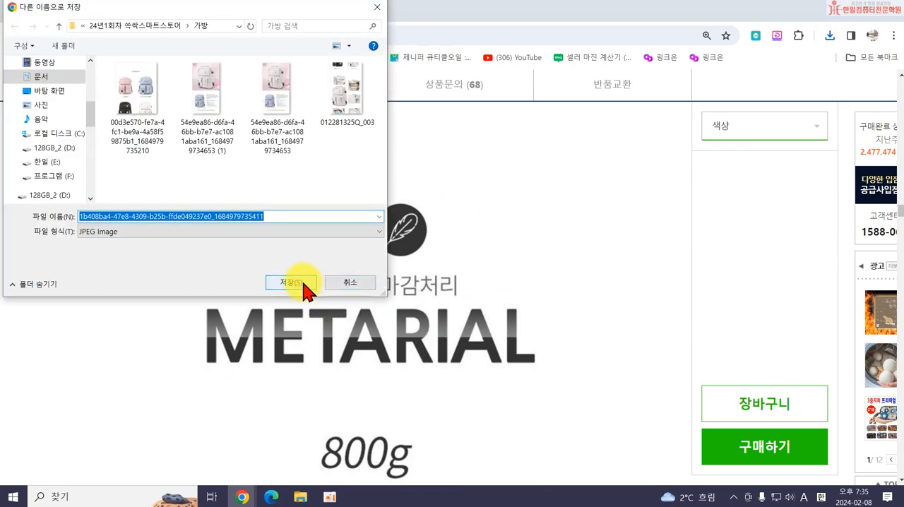
{"action": "left_click", "coordinate": [303, 286]}
Save the detail image of water droplets on the bag fabric to the 가방 folder under its suggested name.
{"action": "scroll", "coordinate": [434, 326], "scroll_direction": "down", "scroll_amount": 10}
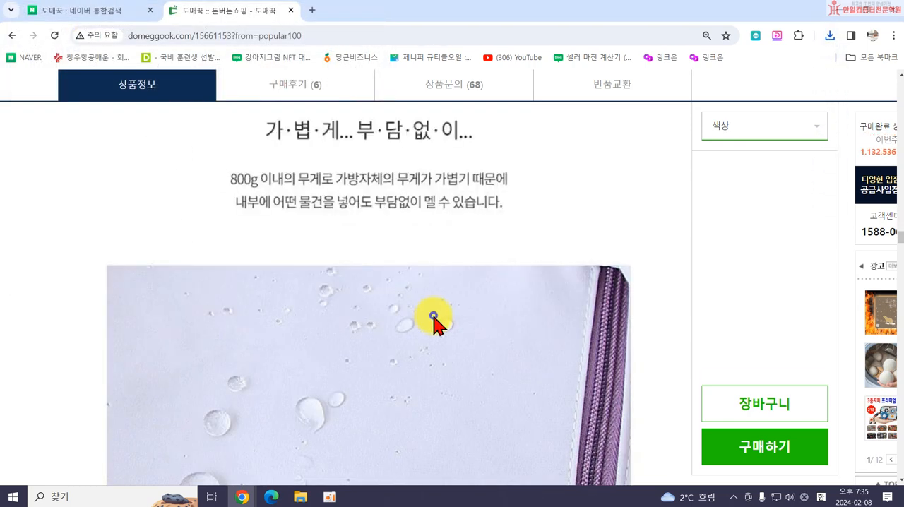
{"action": "scroll", "coordinate": [431, 317], "scroll_direction": "up", "scroll_amount": 1}
{"action": "right_click", "coordinate": [433, 316]}
{"action": "left_click", "coordinate": [487, 194]}
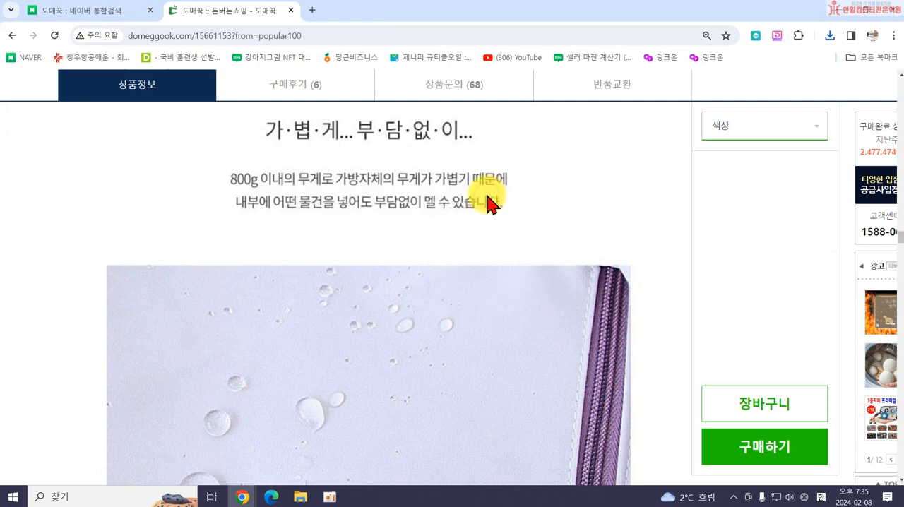
{"action": "left_click", "coordinate": [297, 284]}
Save the PRODUCT DETAIL image of the backpack to the 가방 folder under its suggested name.
{"action": "scroll", "coordinate": [422, 303], "scroll_direction": "down", "scroll_amount": 10}
{"action": "right_click", "coordinate": [422, 303]}
{"action": "left_click", "coordinate": [523, 333]}
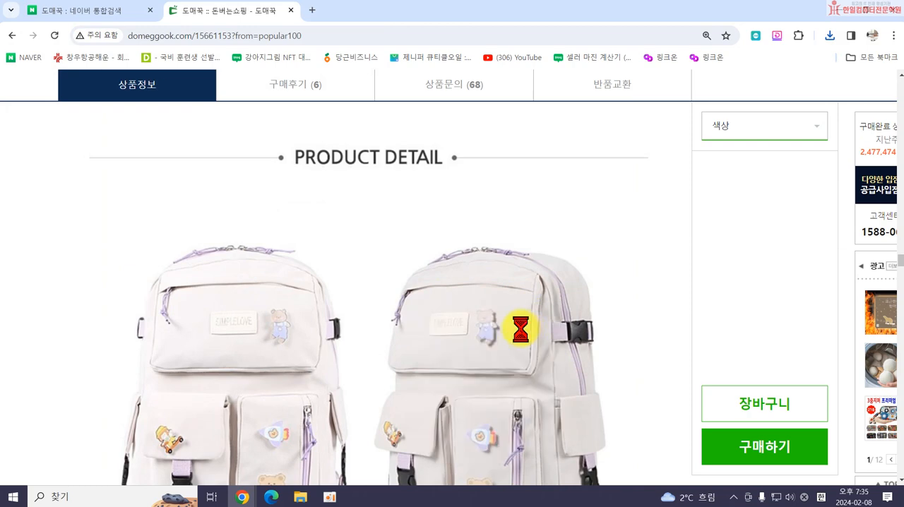
{"action": "left_click", "coordinate": [292, 283]}
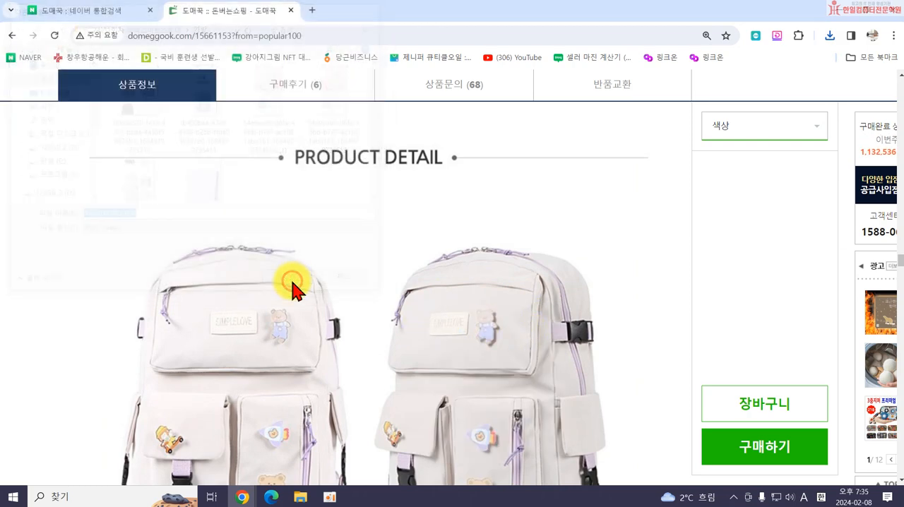
Save the detail image of the bag's side buckle to the 가방 folder as 012281325Q_007.
{"action": "scroll", "coordinate": [434, 310], "scroll_direction": "down", "scroll_amount": 10}
{"action": "right_click", "coordinate": [439, 279]}
{"action": "left_click", "coordinate": [487, 311]}
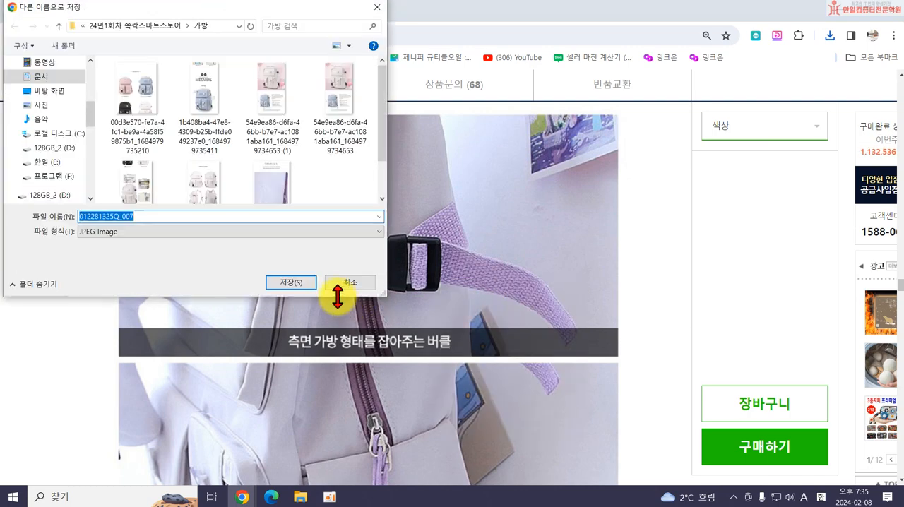
{"action": "left_click", "coordinate": [292, 282]}
{"action": "scroll", "coordinate": [444, 283], "scroll_direction": "down", "scroll_amount": 10}
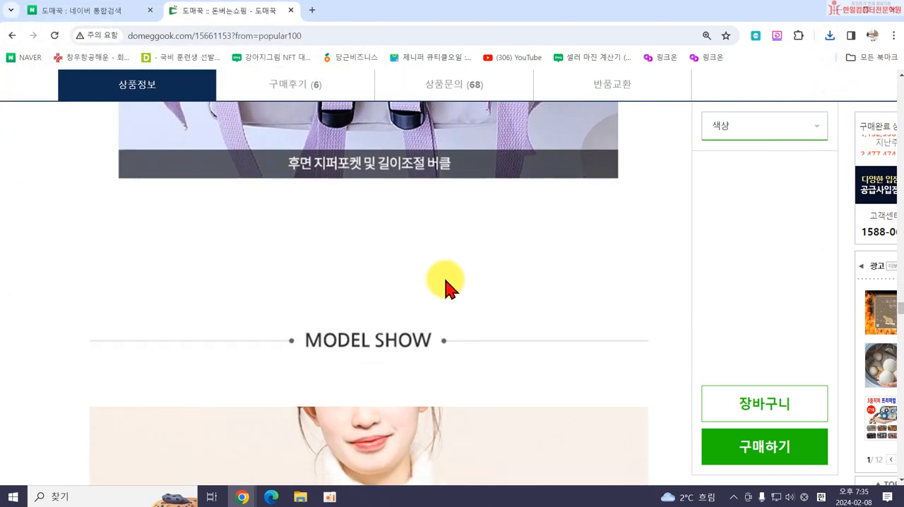
{"action": "scroll", "coordinate": [432, 208], "scroll_direction": "up", "scroll_amount": 2}
{"action": "right_click", "coordinate": [424, 194]}
{"action": "left_click", "coordinate": [452, 226]}
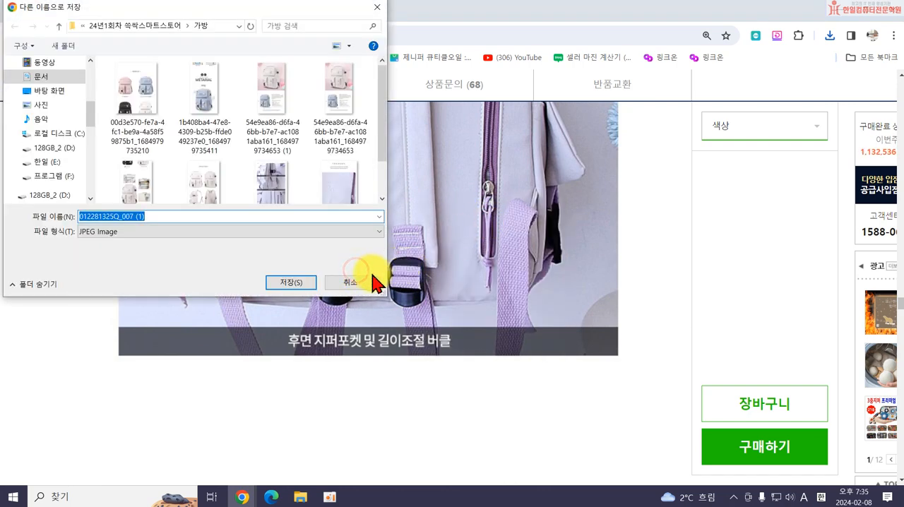
{"action": "left_click", "coordinate": [373, 283]}
Save the MODEL SHOW image with the pink backpack to the 가방 folder as 012281325Q_008.
{"action": "scroll", "coordinate": [363, 289], "scroll_direction": "up", "scroll_amount": 3}
{"action": "right_click", "coordinate": [421, 287]}
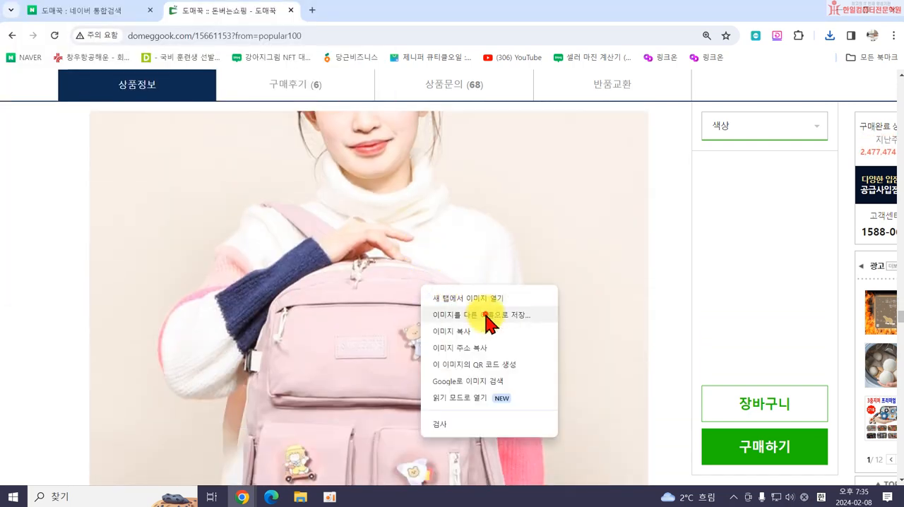
{"action": "left_click", "coordinate": [487, 315]}
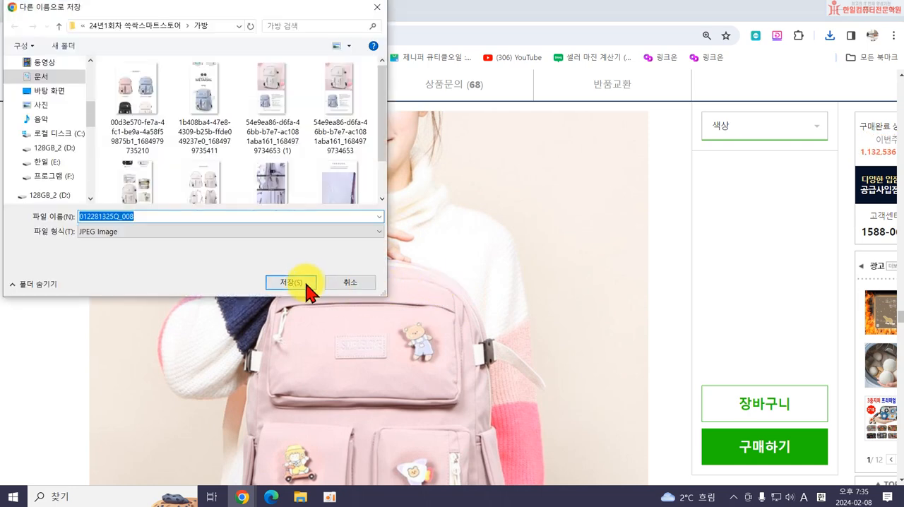
{"action": "left_click", "coordinate": [306, 288]}
Save the model image with the sky-blue backpack to the 가방 folder under its suggested name.
{"action": "scroll", "coordinate": [416, 324], "scroll_direction": "down", "scroll_amount": 3}
{"action": "scroll", "coordinate": [416, 321], "scroll_direction": "down", "scroll_amount": 5}
{"action": "right_click", "coordinate": [418, 316]}
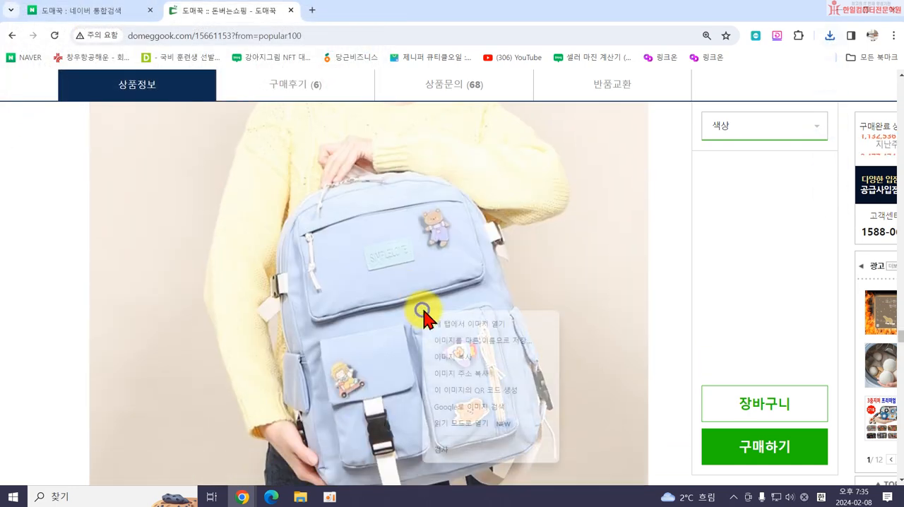
{"action": "left_click", "coordinate": [492, 345]}
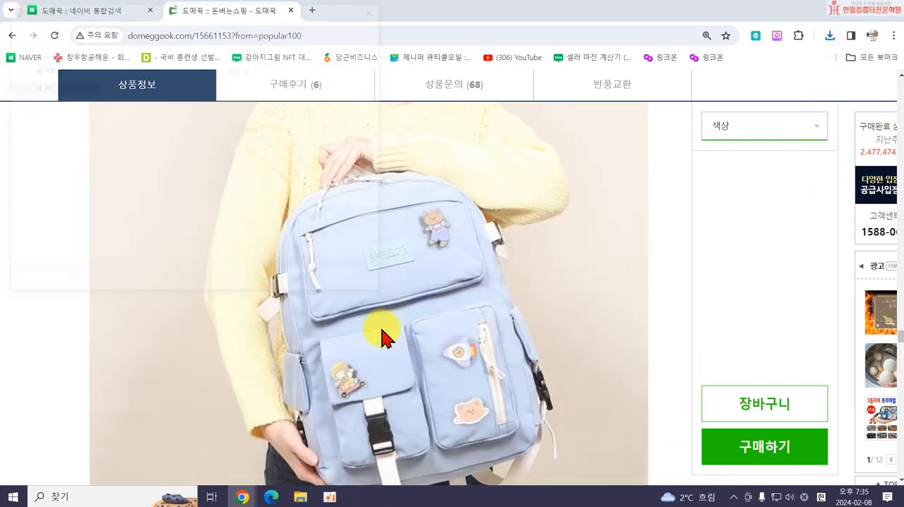
{"action": "left_click", "coordinate": [294, 284]}
Save the model image with the black backpack to the 가방 folder under its suggested name.
{"action": "scroll", "coordinate": [367, 291], "scroll_direction": "down", "scroll_amount": 8}
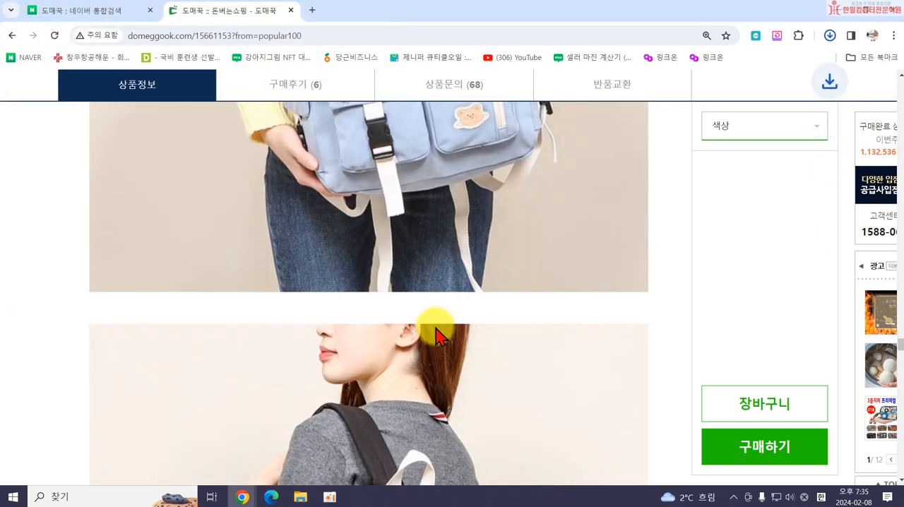
{"action": "right_click", "coordinate": [432, 321]}
{"action": "left_click", "coordinate": [494, 200]}
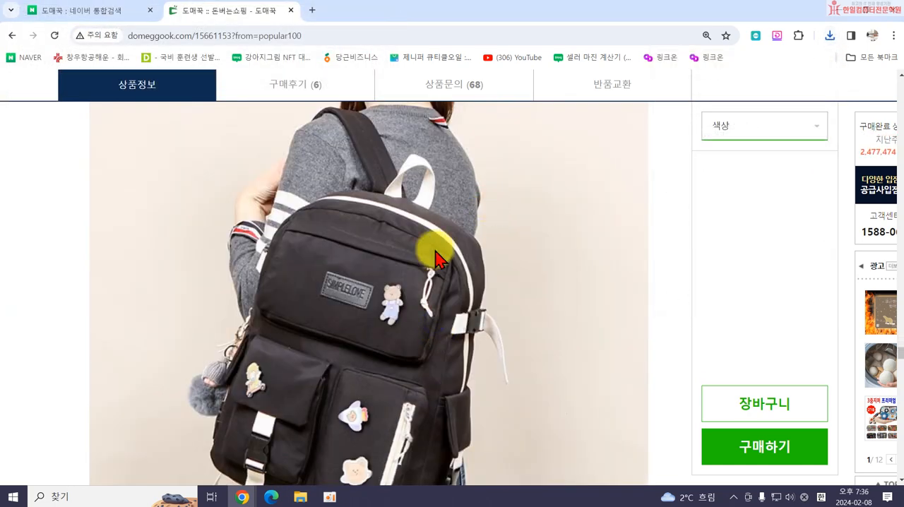
{"action": "left_click", "coordinate": [293, 283]}
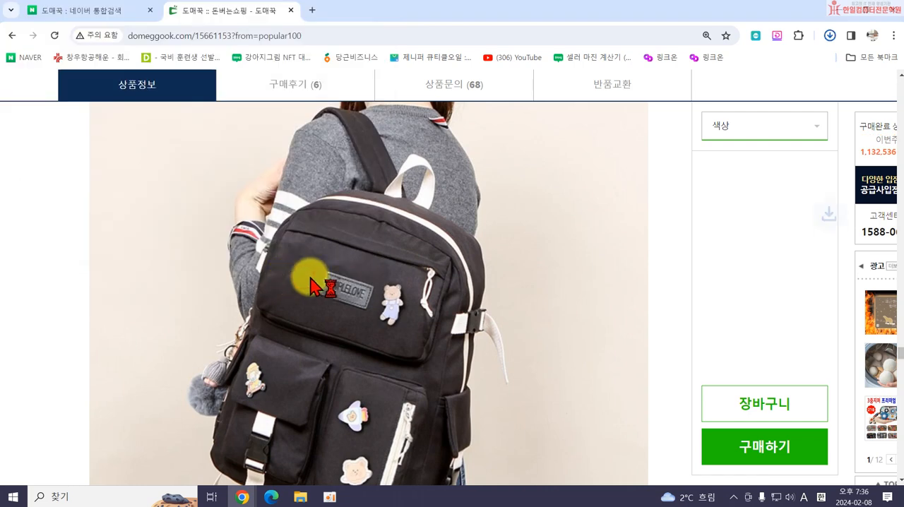
Save the model image with the ivory backpack to the 가방 folder as 012281325Q_010.
{"action": "scroll", "coordinate": [413, 328], "scroll_direction": "down", "scroll_amount": 5}
{"action": "scroll", "coordinate": [411, 324], "scroll_direction": "down", "scroll_amount": 3}
{"action": "right_click", "coordinate": [408, 324]}
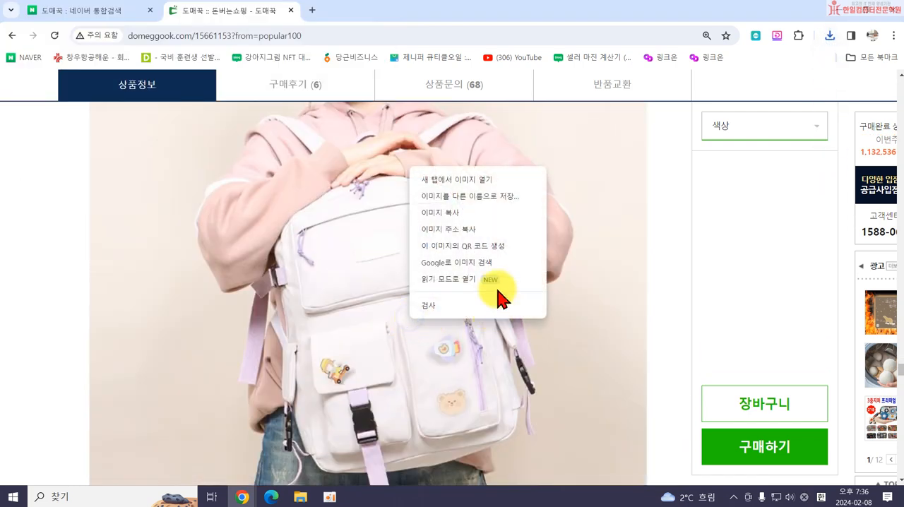
{"action": "left_click", "coordinate": [494, 199]}
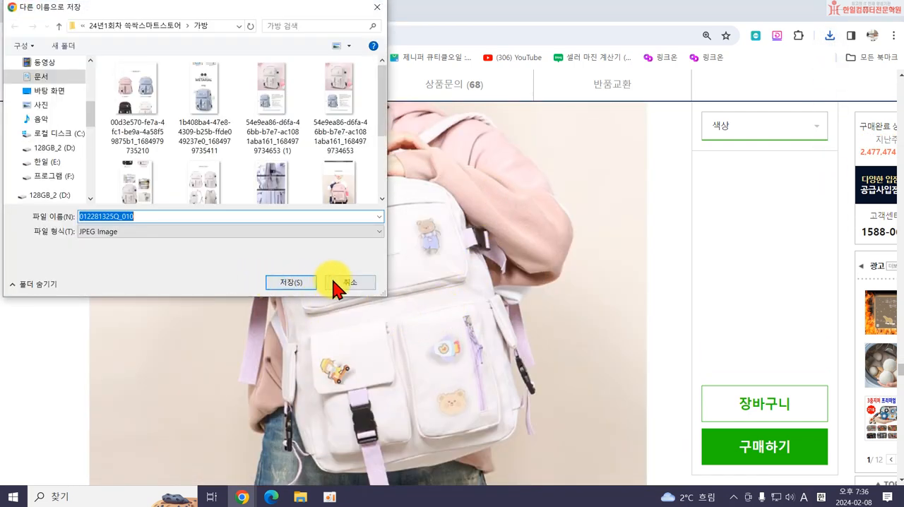
{"action": "left_click", "coordinate": [291, 282]}
Review the detail page for remaining images, return to the product summary, and display the 색상 options with their stock.
{"action": "scroll", "coordinate": [424, 357], "scroll_direction": "down", "scroll_amount": 8}
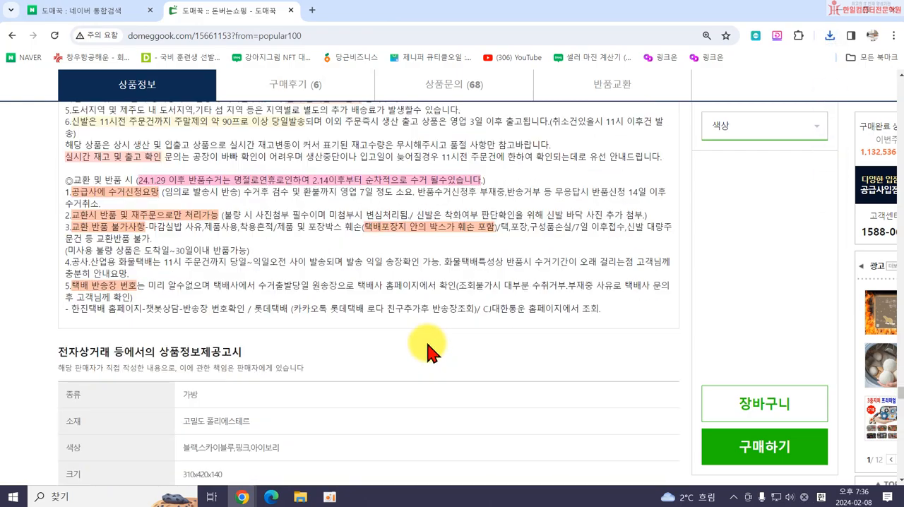
{"action": "scroll", "coordinate": [429, 351], "scroll_direction": "up", "scroll_amount": 2}
{"action": "scroll", "coordinate": [428, 345], "scroll_direction": "up", "scroll_amount": 10}
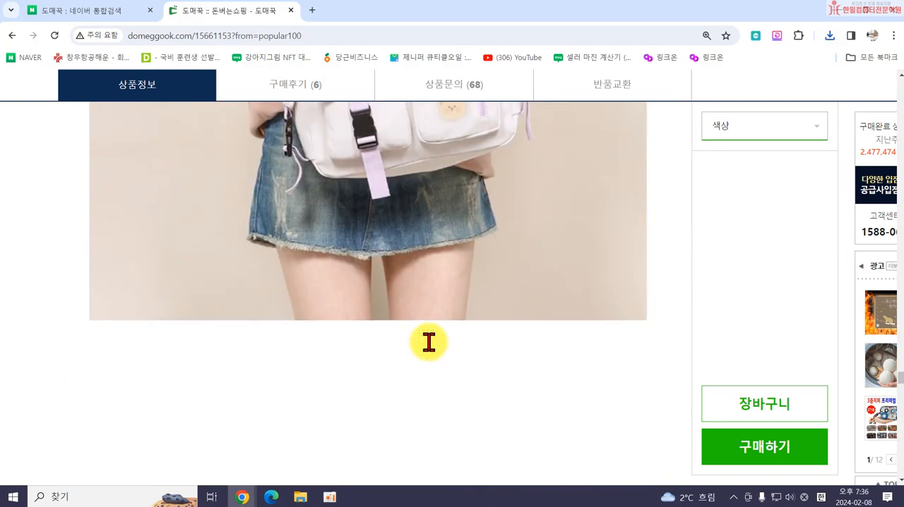
{"action": "scroll", "coordinate": [433, 351], "scroll_direction": "up", "scroll_amount": 12}
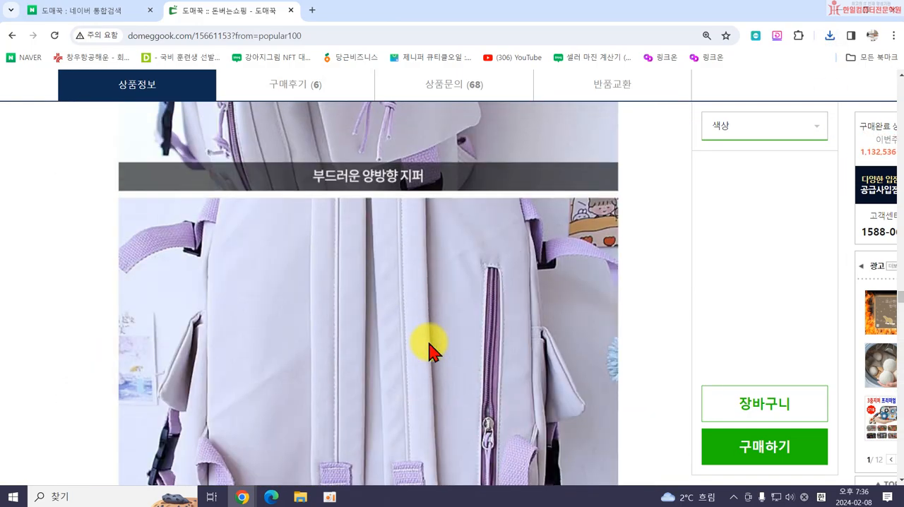
{"action": "scroll", "coordinate": [432, 351], "scroll_direction": "up", "scroll_amount": 12}
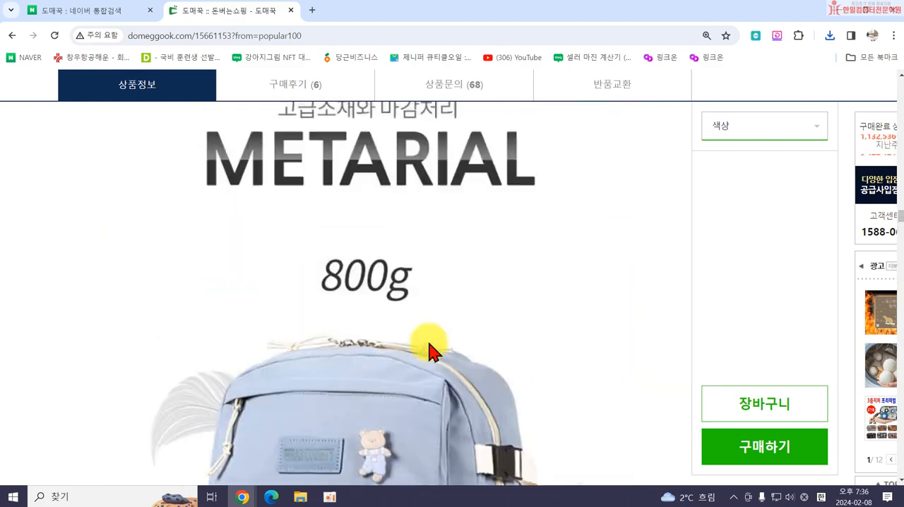
{"action": "scroll", "coordinate": [432, 351], "scroll_direction": "up", "scroll_amount": 15}
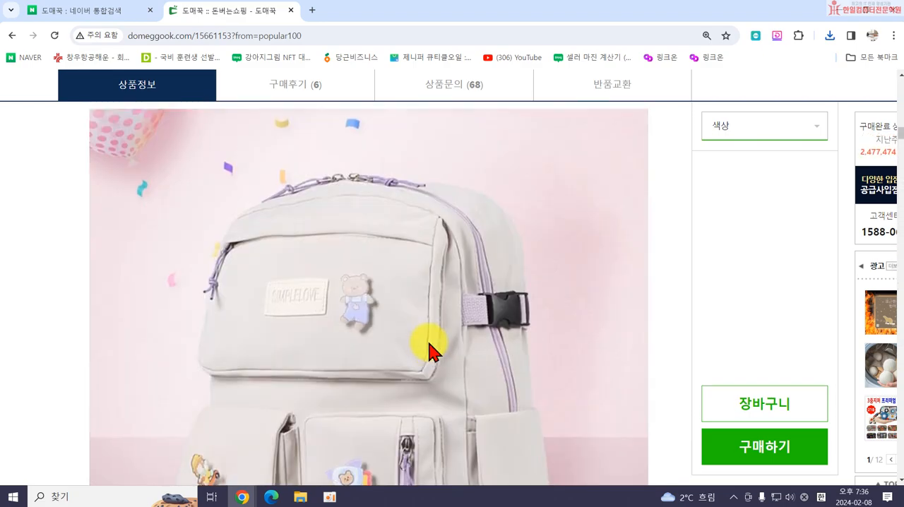
{"action": "scroll", "coordinate": [452, 347], "scroll_direction": "down", "scroll_amount": 2}
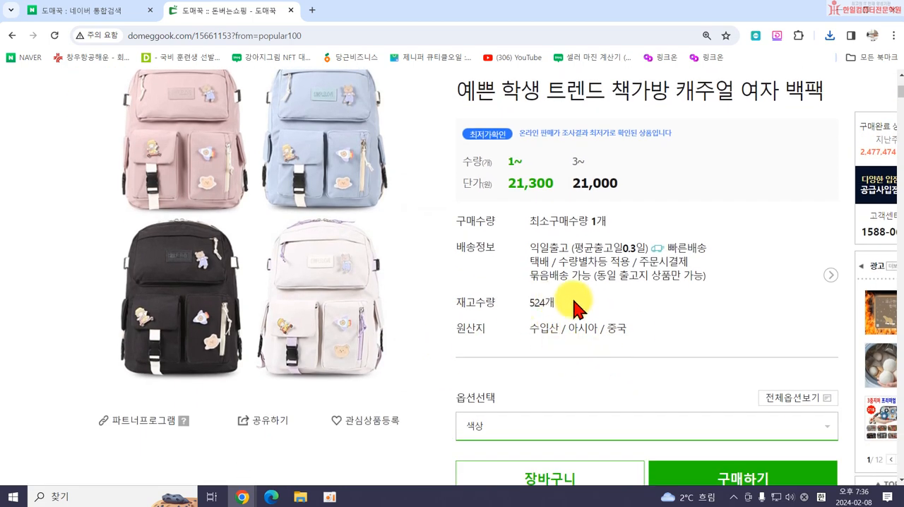
{"action": "left_click", "coordinate": [506, 428]}
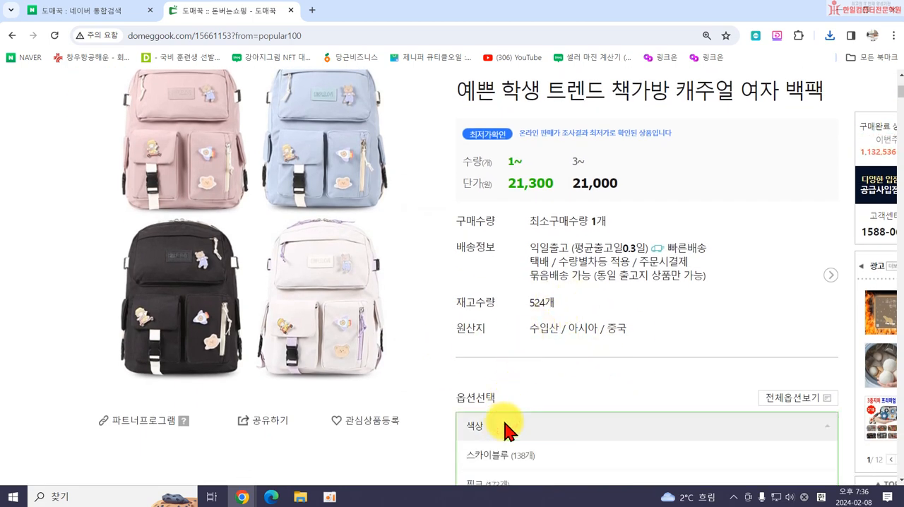
{"action": "scroll", "coordinate": [498, 395], "scroll_direction": "down", "scroll_amount": 2}
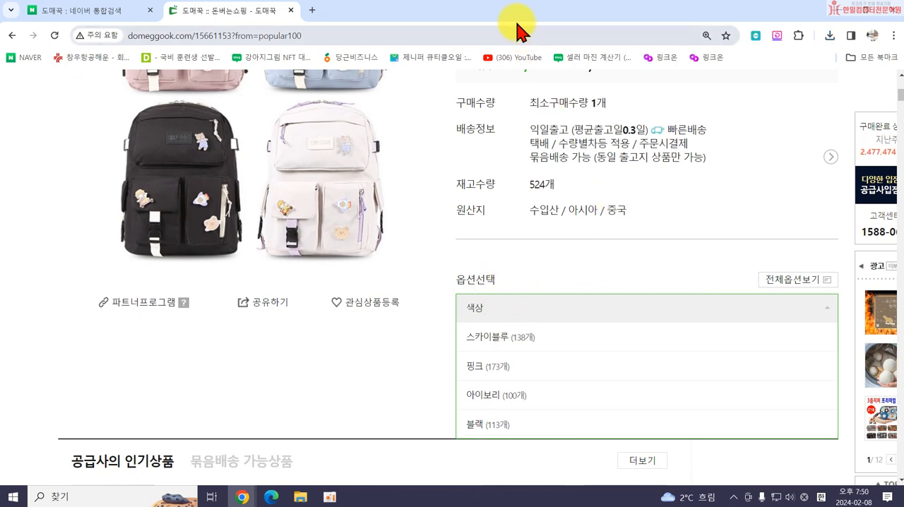
Shrink the browser window and copy the main four-colour backpack image onto the desktop.
{"action": "double_click", "coordinate": [500, 9]}
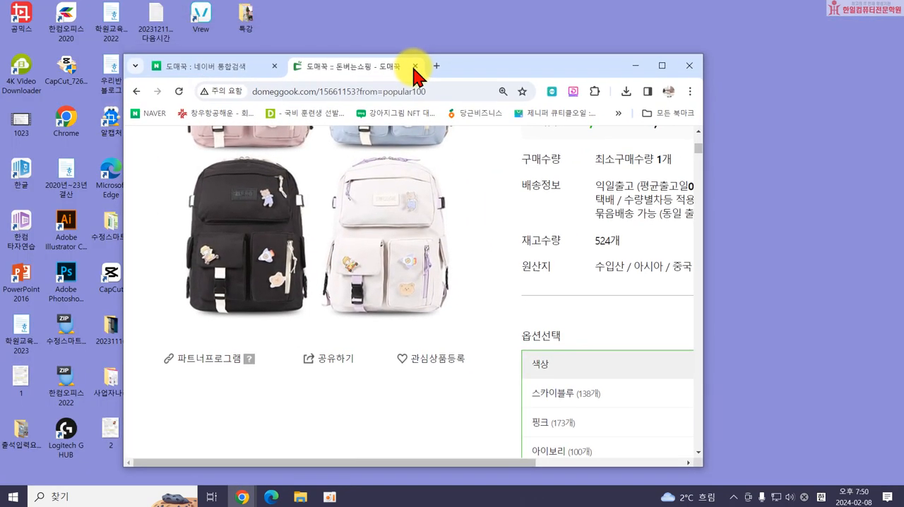
{"action": "left_click_drag", "start_coordinate": [415, 71], "coordinate": [383, 40]}
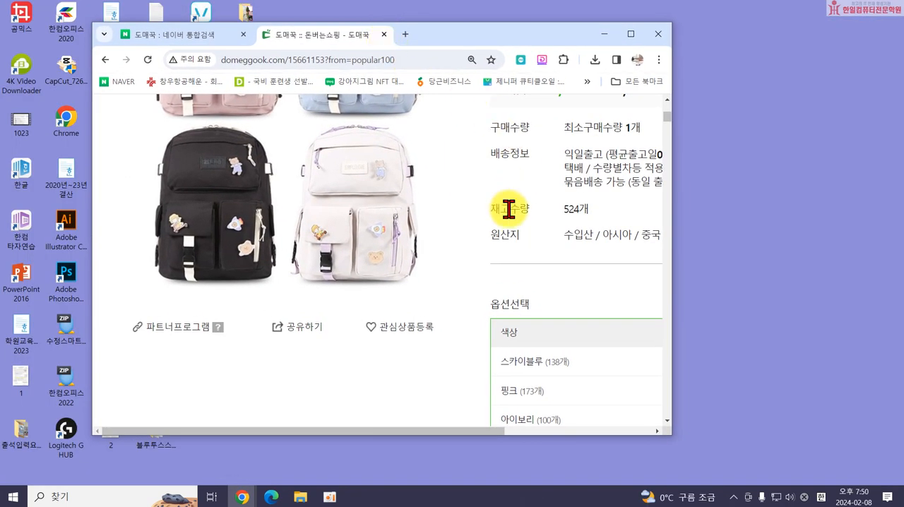
{"action": "scroll", "coordinate": [498, 219], "scroll_direction": "up", "scroll_amount": 2}
{"action": "left_click_drag", "start_coordinate": [343, 202], "coordinate": [780, 195]}
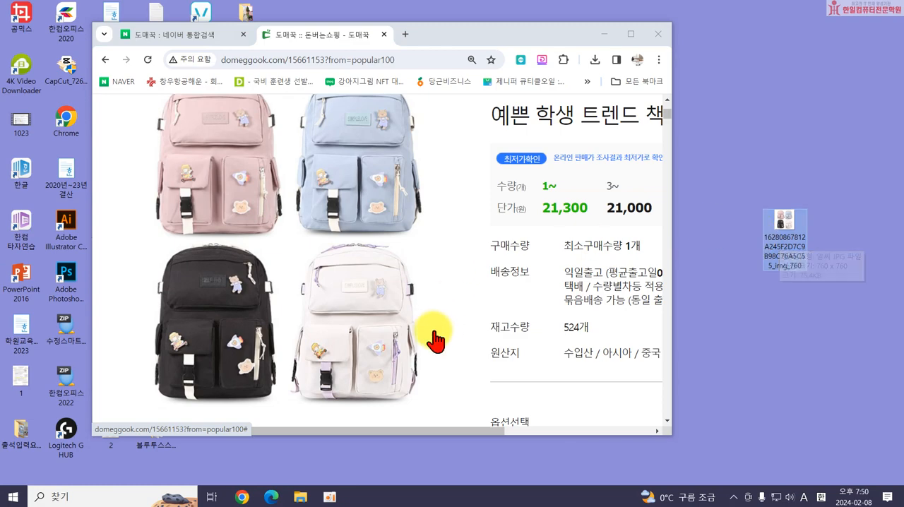
Copy the detail image with the backpack's size specifications from the product page onto the desktop.
{"action": "scroll", "coordinate": [429, 335], "scroll_direction": "down", "scroll_amount": 15}
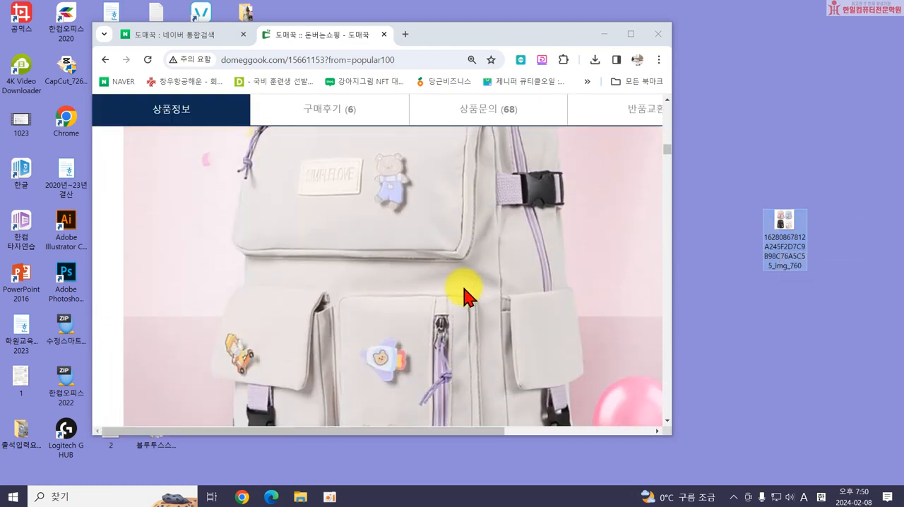
{"action": "left_click_drag", "start_coordinate": [432, 248], "coordinate": [784, 272]}
{"action": "scroll", "coordinate": [440, 303], "scroll_direction": "down", "scroll_amount": 5}
{"action": "left_click_drag", "start_coordinate": [424, 346], "coordinate": [437, 287]}
{"action": "scroll", "coordinate": [438, 286], "scroll_direction": "down", "scroll_amount": 3}
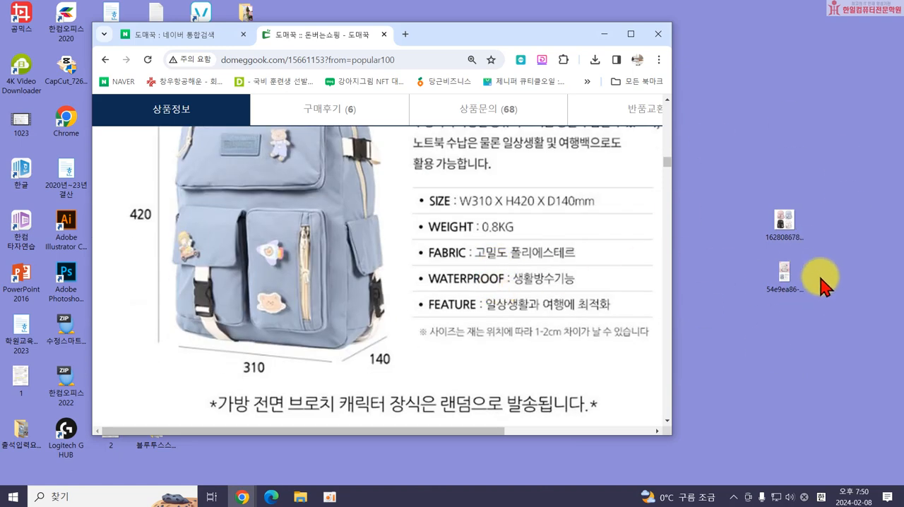
Delete the two copied product images from the desktop.
{"action": "left_click_drag", "start_coordinate": [789, 299], "coordinate": [735, 162]}
{"action": "left_click_drag", "start_coordinate": [701, 113], "coordinate": [828, 292]}
{"action": "left_click", "coordinate": [830, 293]}
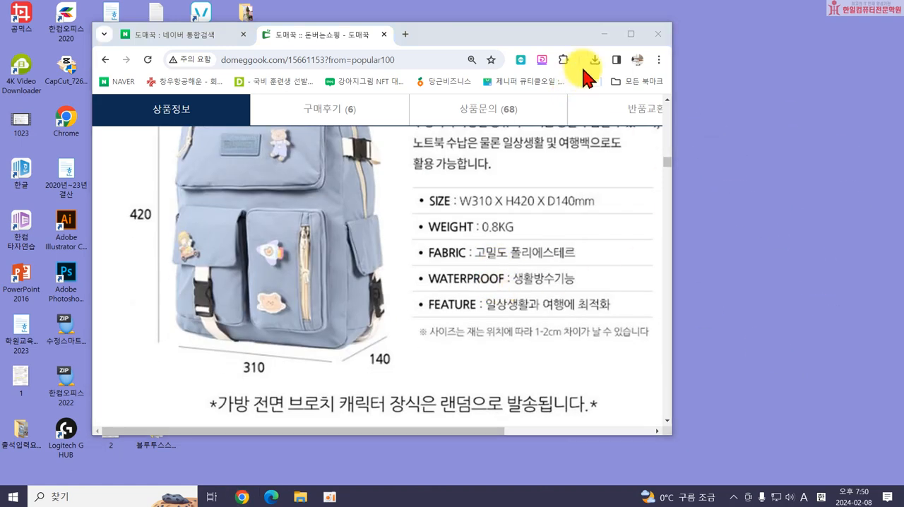
Maximize the browser window and review the backpack's price, delivery and stock information.
{"action": "left_click", "coordinate": [631, 36]}
{"action": "scroll", "coordinate": [464, 261], "scroll_direction": "up", "scroll_amount": 10}
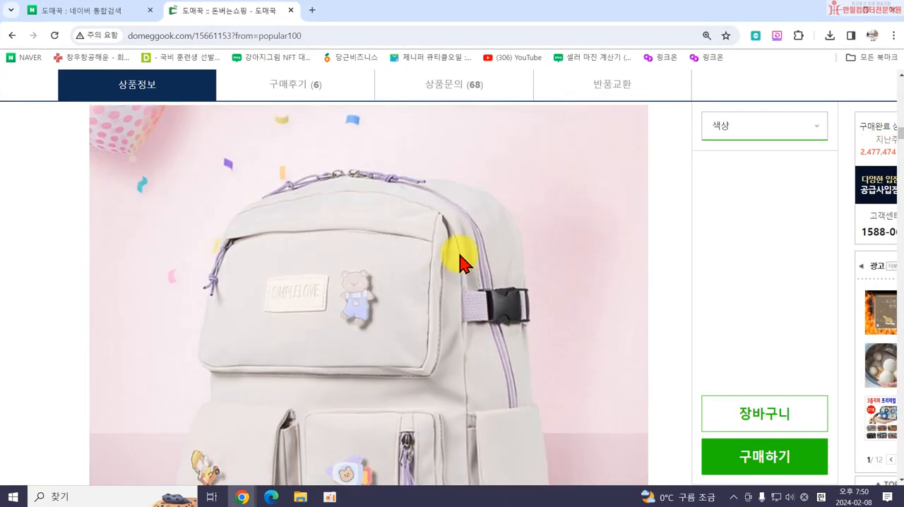
{"action": "scroll", "coordinate": [467, 261], "scroll_direction": "up", "scroll_amount": 10}
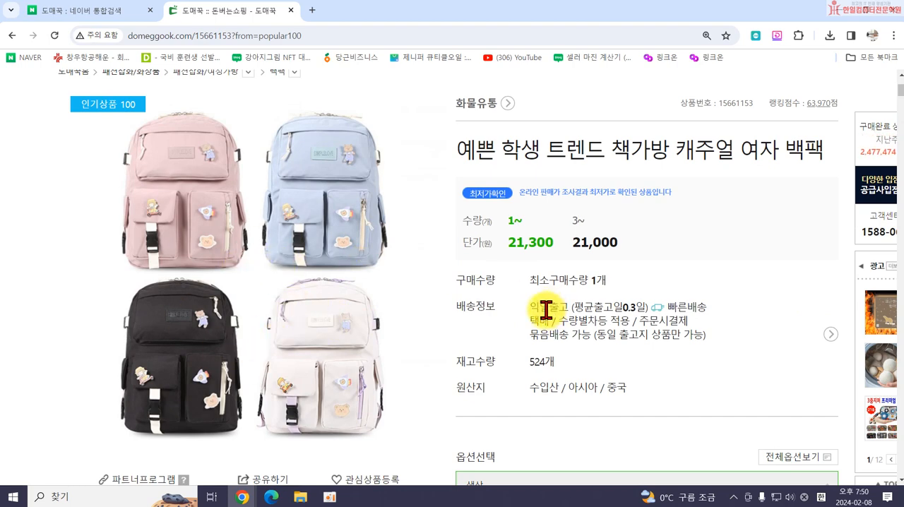
{"action": "scroll", "coordinate": [383, 285], "scroll_direction": "down", "scroll_amount": 1}
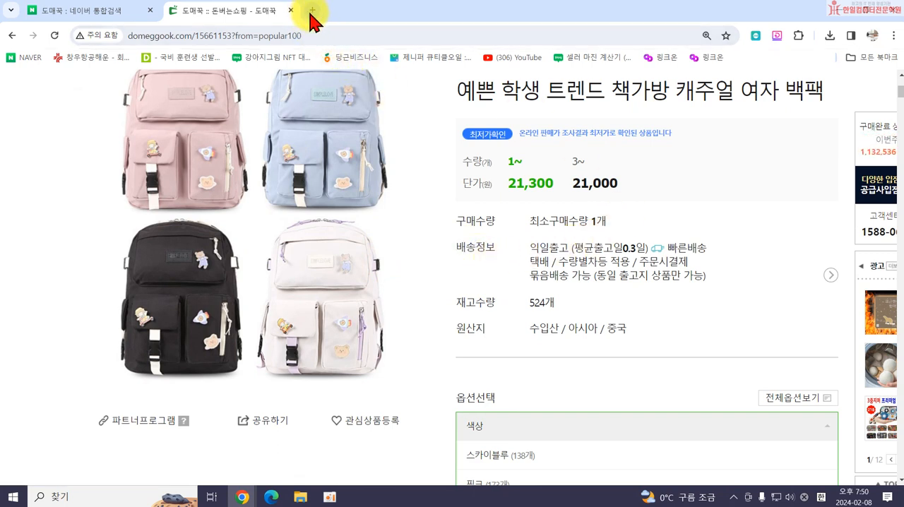
Search Google for 마진계산기 in a new browser tab.
{"action": "left_click", "coordinate": [311, 10]}
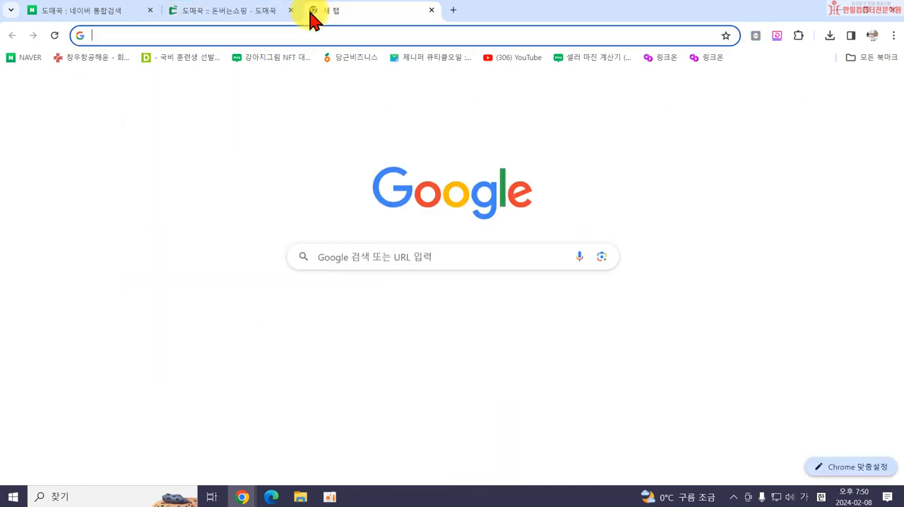
{"action": "left_click", "coordinate": [420, 256]}
{"action": "type", "text": "ㅁ"}
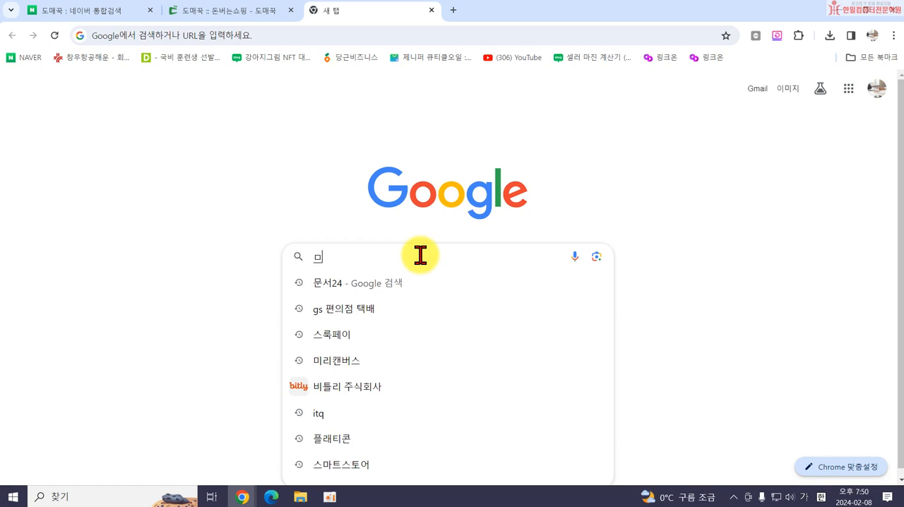
{"action": "type", "text": "ㅓ지"}
{"action": "key", "text": "BackSpace"}
{"action": "key", "text": "BackSpace"}
{"action": "key", "text": "BackSpace"}
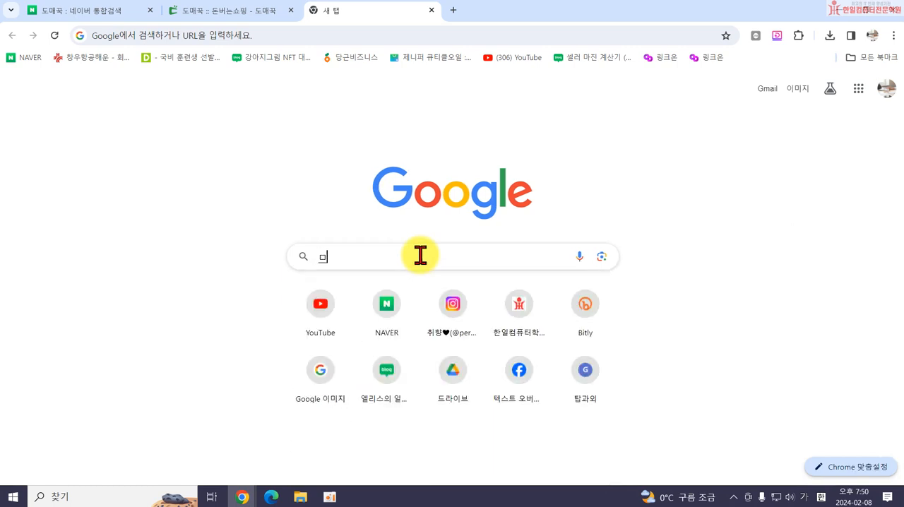
{"action": "type", "text": "ㅐ"}
{"action": "type", "text": "계산기"}
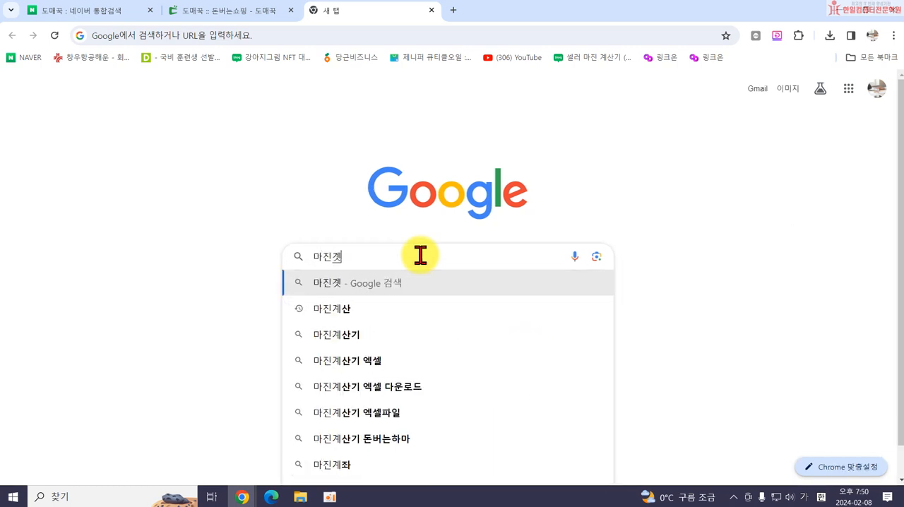
{"action": "key", "text": "Return"}
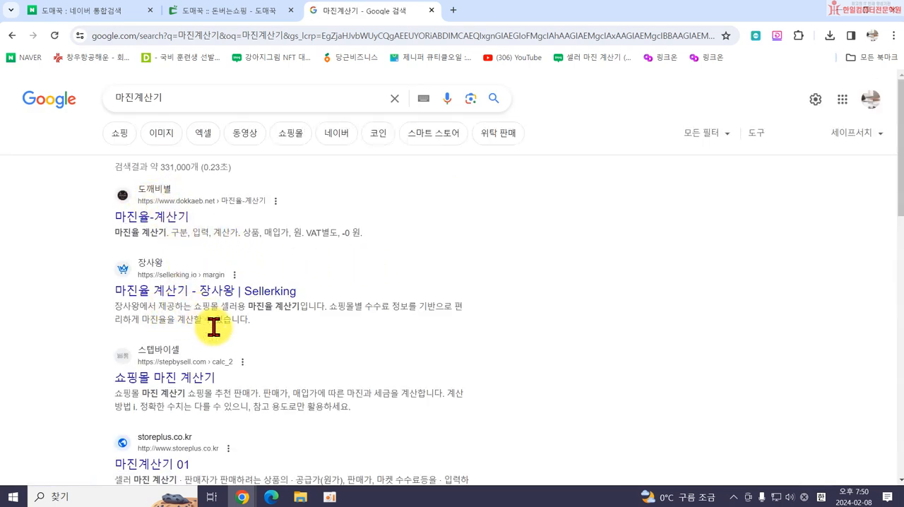
Look through the search results for 마진계산기 and open the 마진율-계산기 page from 도깨비별.
{"action": "scroll", "coordinate": [142, 363], "scroll_direction": "down", "scroll_amount": 2}
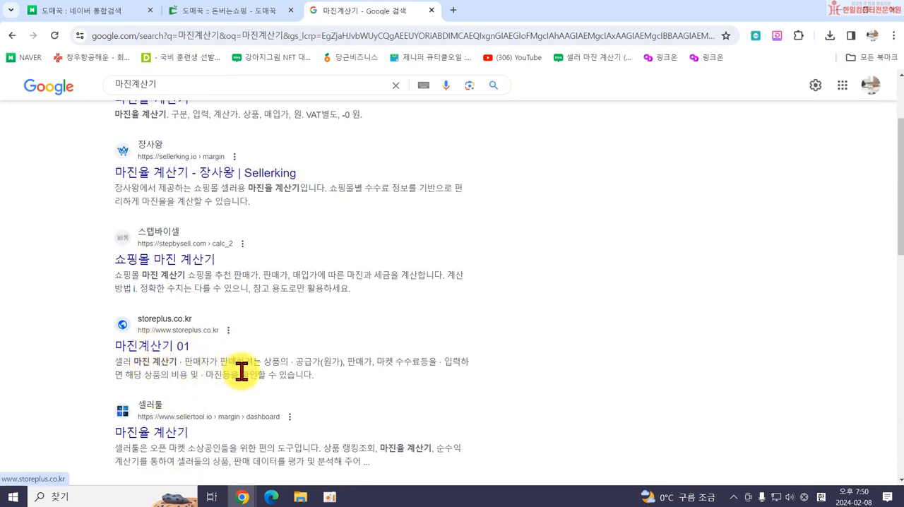
{"action": "scroll", "coordinate": [414, 403], "scroll_direction": "down", "scroll_amount": 2}
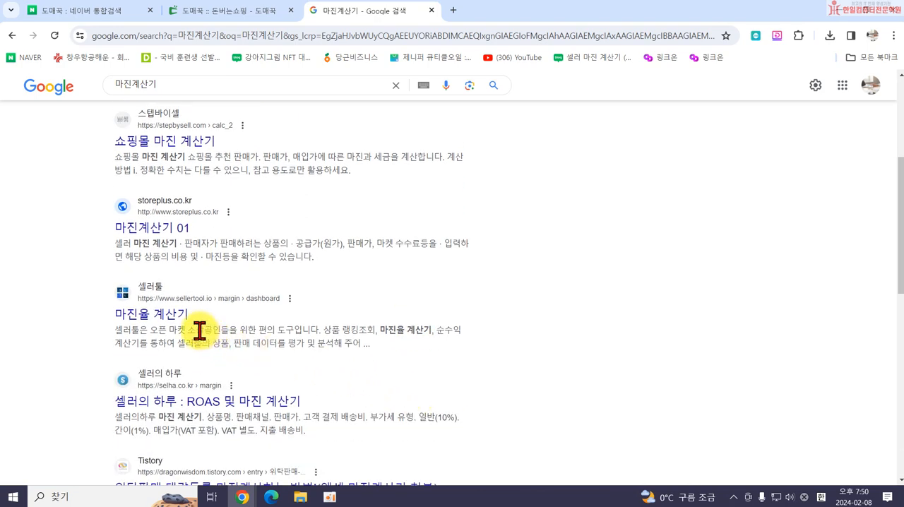
{"action": "scroll", "coordinate": [149, 339], "scroll_direction": "down", "scroll_amount": 2}
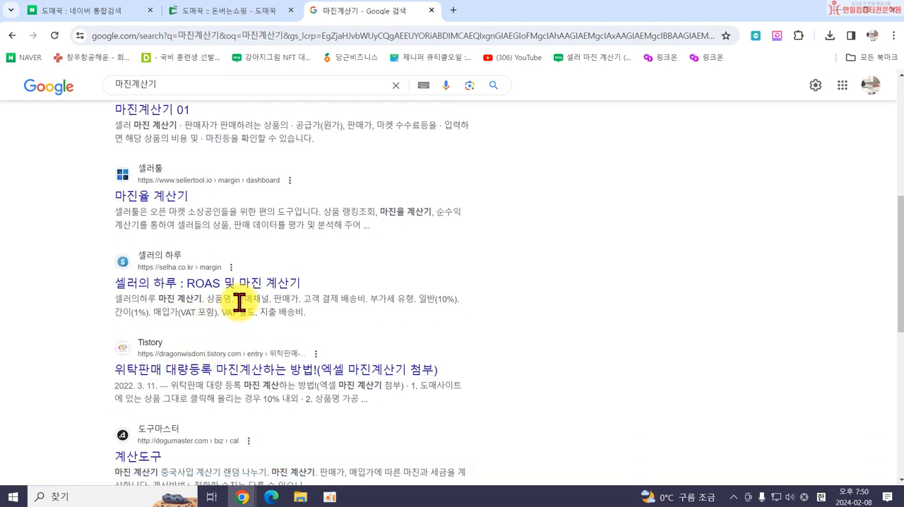
{"action": "scroll", "coordinate": [154, 349], "scroll_direction": "down", "scroll_amount": 2}
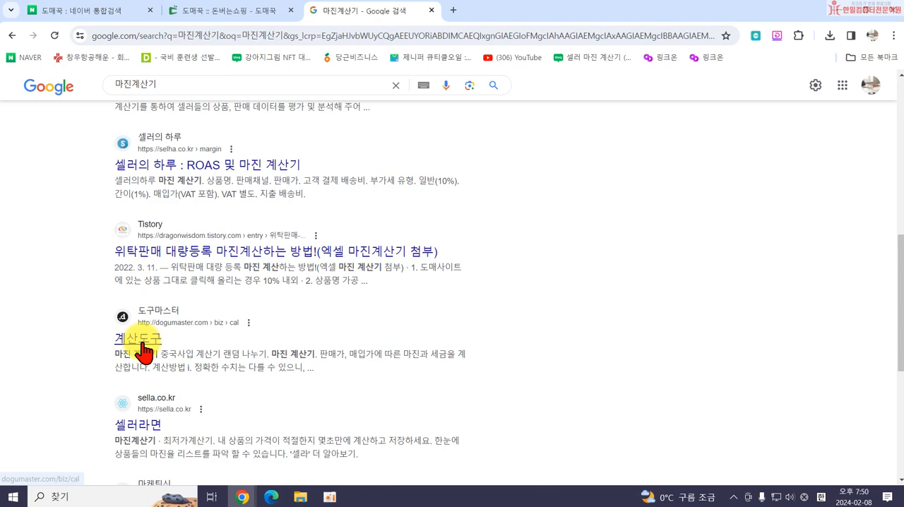
{"action": "scroll", "coordinate": [139, 345], "scroll_direction": "up", "scroll_amount": 5}
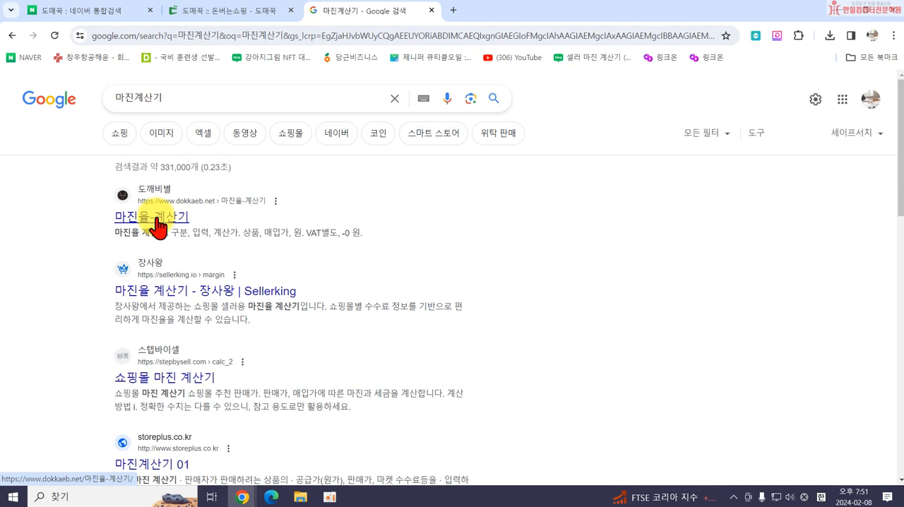
{"action": "left_click", "coordinate": [157, 223]}
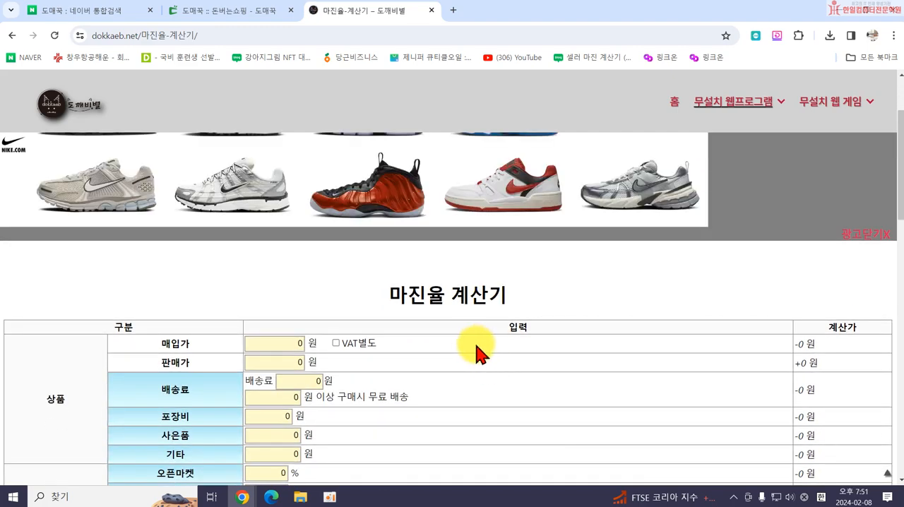
Enter the backpack's unit price from its 도매꾹 page, 21300 won, as 매입가 and 30000 won as 판매가 in the margin calculator.
{"action": "scroll", "coordinate": [480, 353], "scroll_direction": "down", "scroll_amount": 2}
{"action": "scroll", "coordinate": [468, 344], "scroll_direction": "down", "scroll_amount": 7}
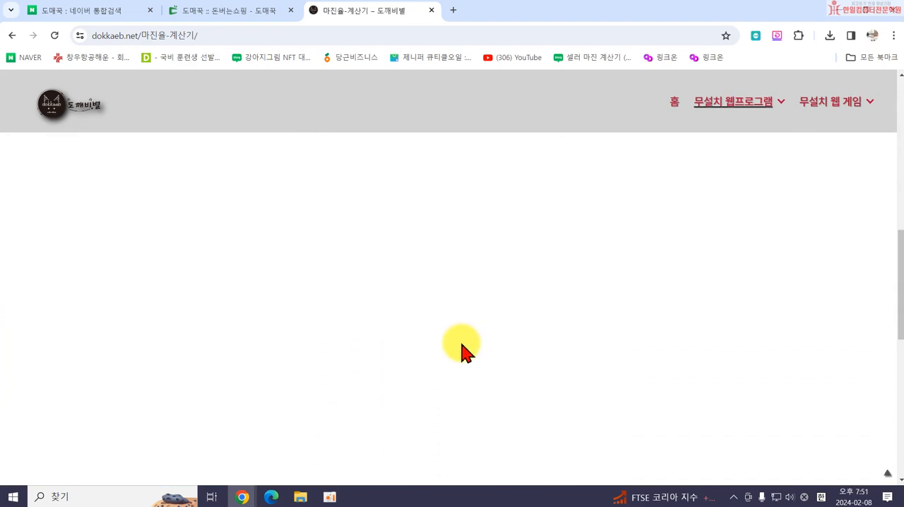
{"action": "scroll", "coordinate": [461, 345], "scroll_direction": "up", "scroll_amount": 11}
{"action": "scroll", "coordinate": [455, 347], "scroll_direction": "down", "scroll_amount": 3}
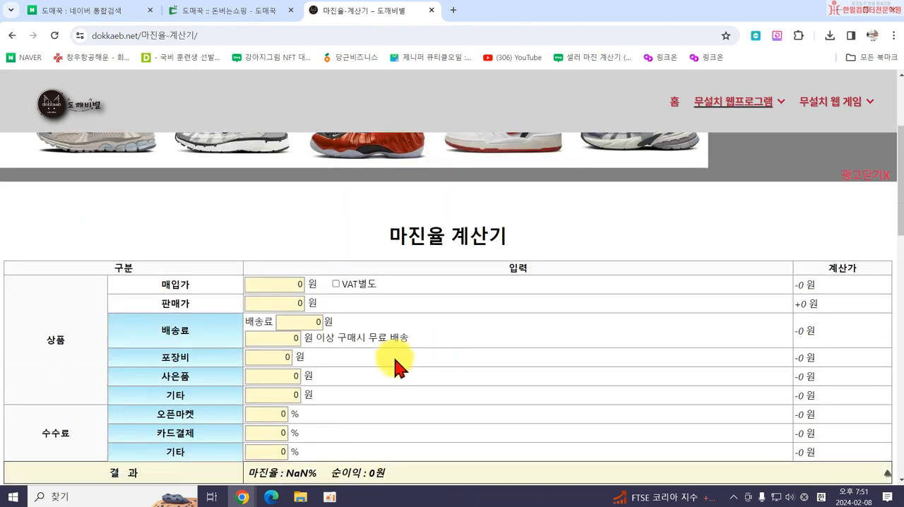
{"action": "scroll", "coordinate": [319, 321], "scroll_direction": "down", "scroll_amount": 2}
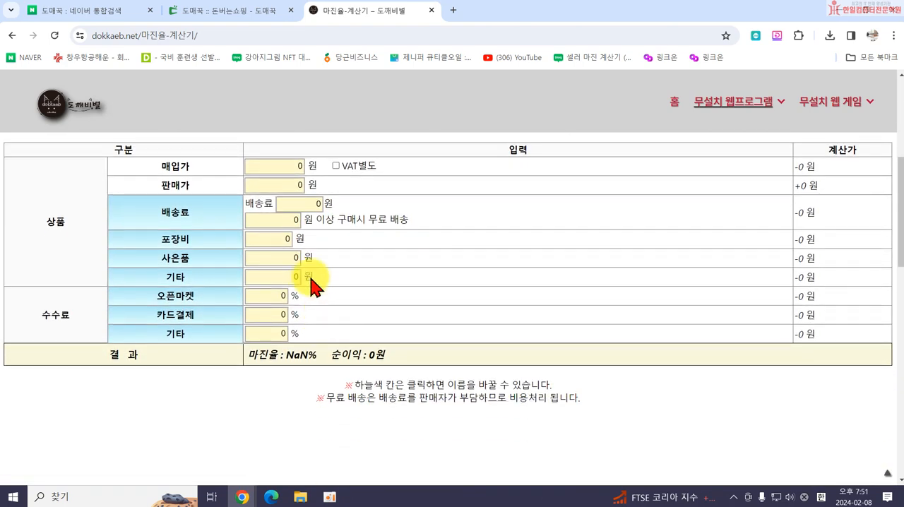
{"action": "left_click", "coordinate": [262, 169]}
{"action": "left_click", "coordinate": [213, 13]}
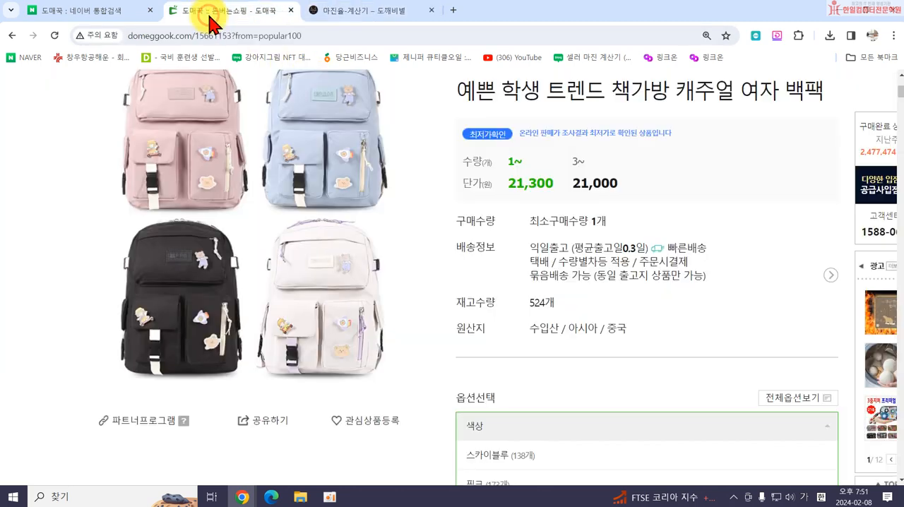
{"action": "left_click_drag", "start_coordinate": [508, 184], "coordinate": [559, 183]}
{"action": "scroll", "coordinate": [621, 325], "scroll_direction": "down", "scroll_amount": 2}
{"action": "left_click", "coordinate": [355, 11]}
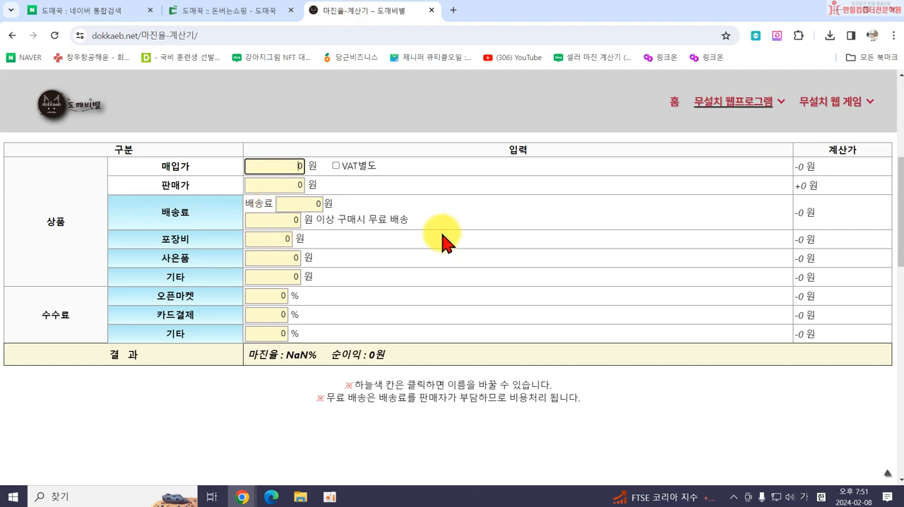
{"action": "type", "text": "2130"}
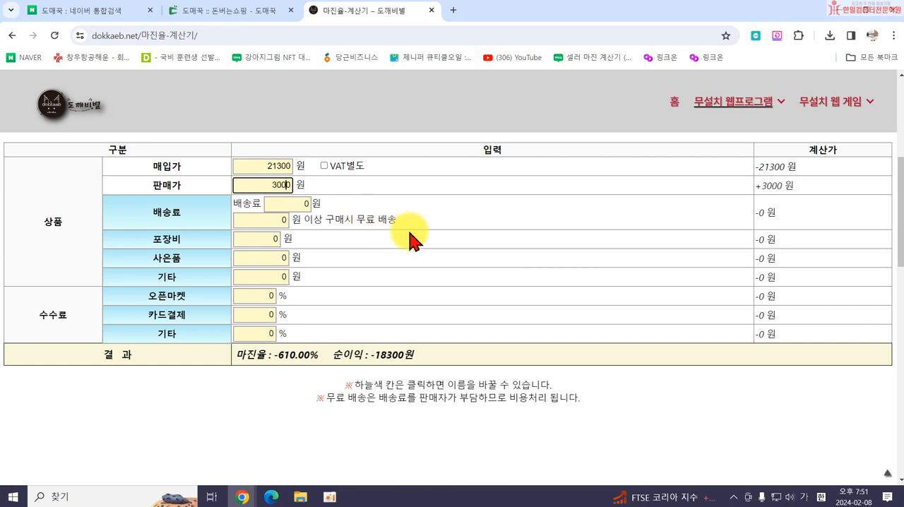
{"action": "type", "text": "0"}
Choose one 스카이블루 backpack on its 도매꾹 page and proceed to the 주문/결제 page to check the delivery fee.
{"action": "left_click", "coordinate": [219, 11]}
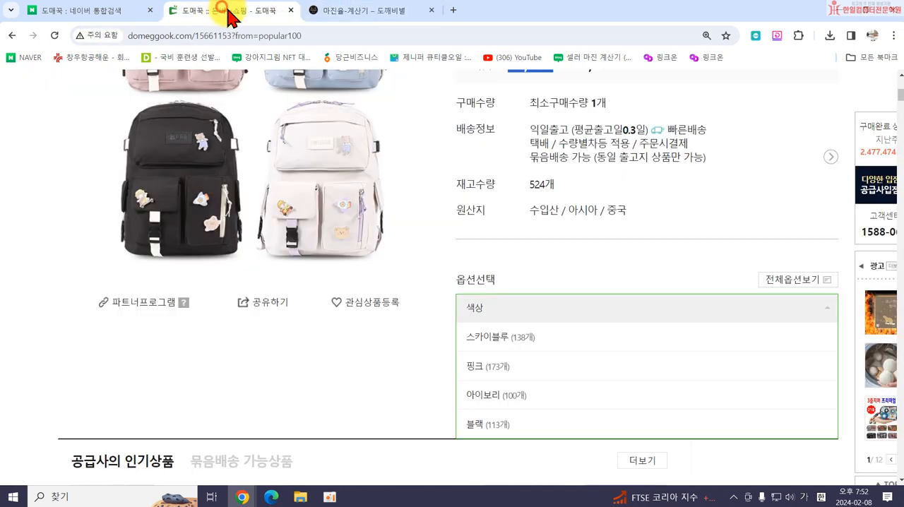
{"action": "scroll", "coordinate": [636, 317], "scroll_direction": "down", "scroll_amount": 2}
{"action": "scroll", "coordinate": [347, 242], "scroll_direction": "up", "scroll_amount": 2}
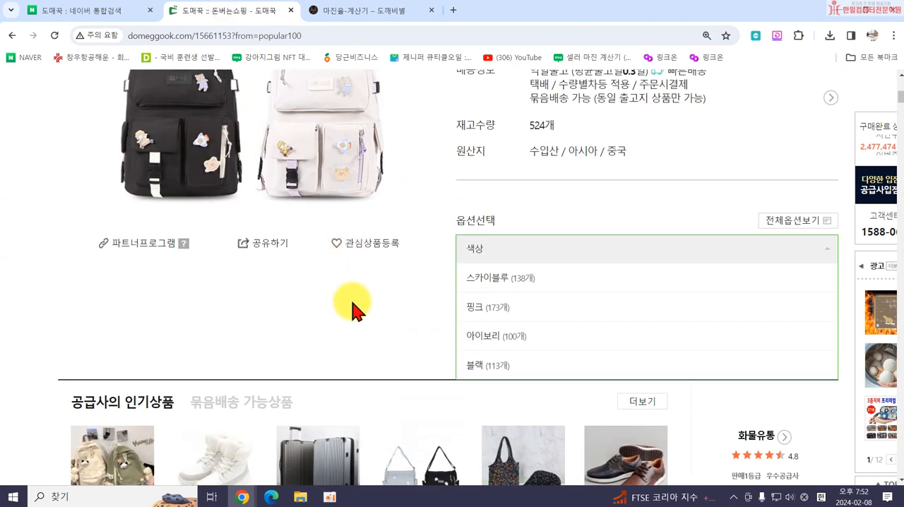
{"action": "left_click", "coordinate": [490, 281]}
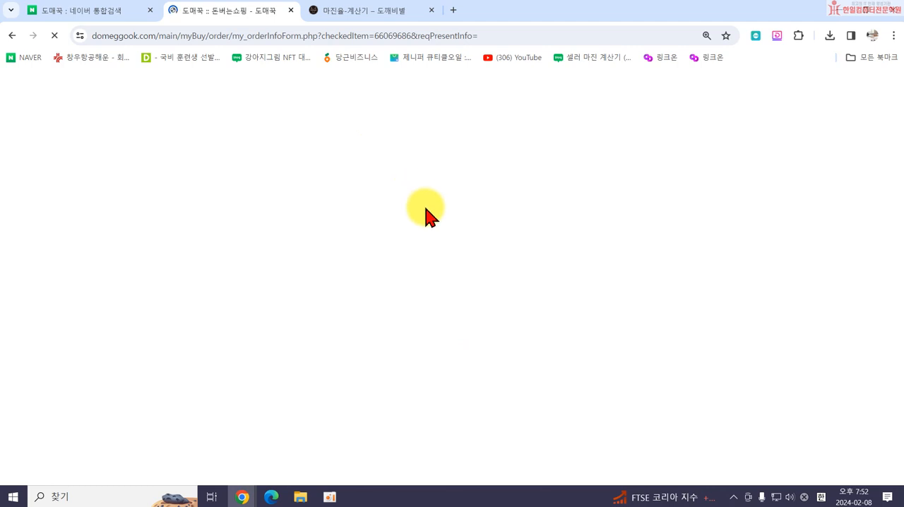
{"action": "left_click", "coordinate": [12, 36]}
{"action": "left_click", "coordinate": [723, 433]}
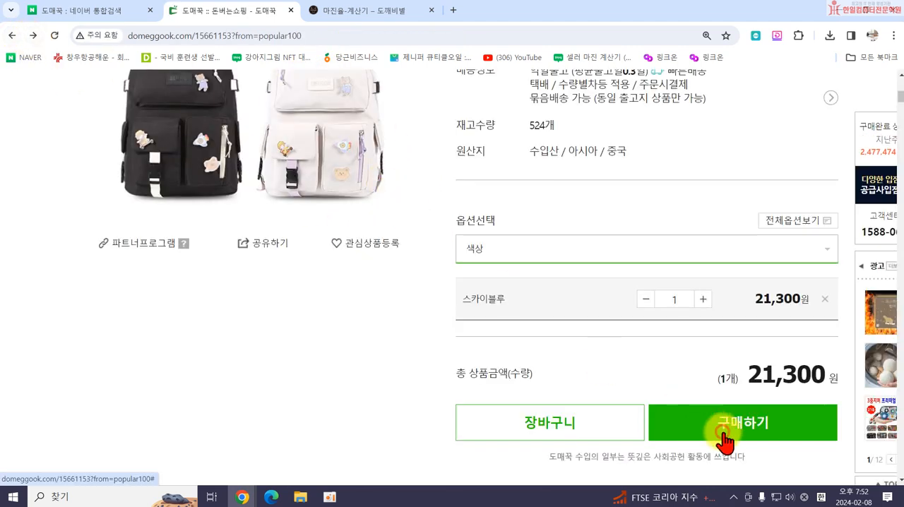
{"action": "left_click", "coordinate": [702, 427]}
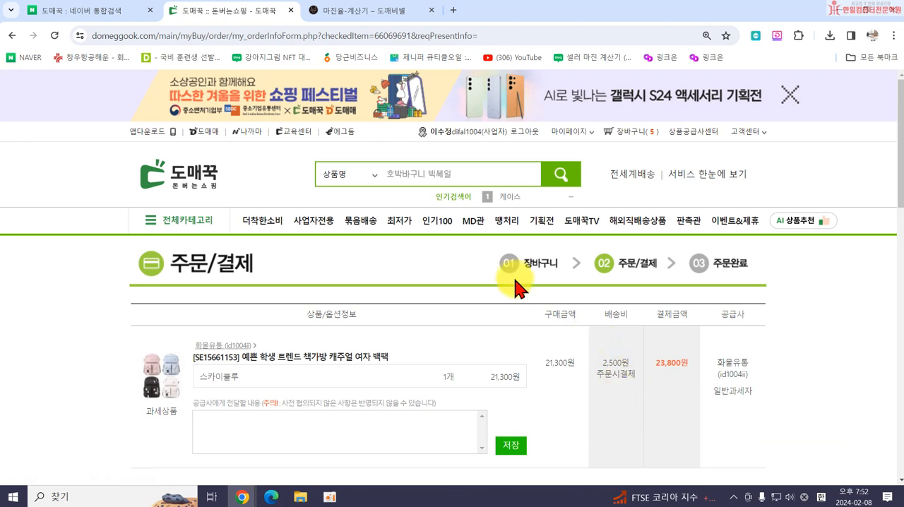
Set 배송료 to 2500 won and the 오픈마켓 commission to 6% in the 도깨비별 margin calculator.
{"action": "left_click", "coordinate": [372, 15]}
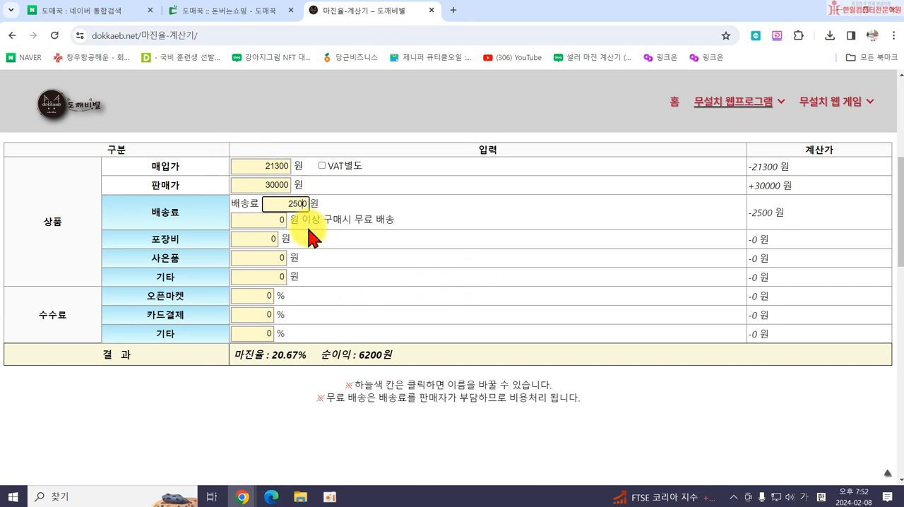
{"action": "left_click", "coordinate": [250, 296]}
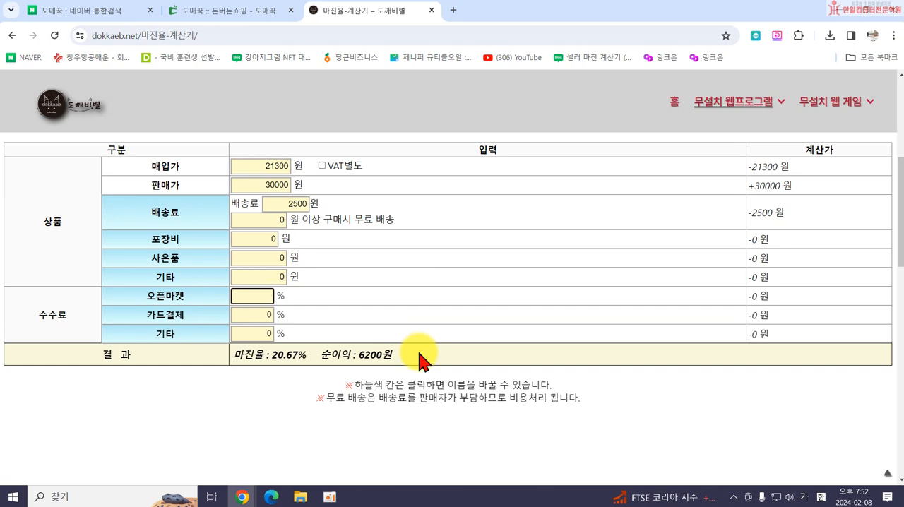
{"action": "left_click", "coordinate": [285, 418]}
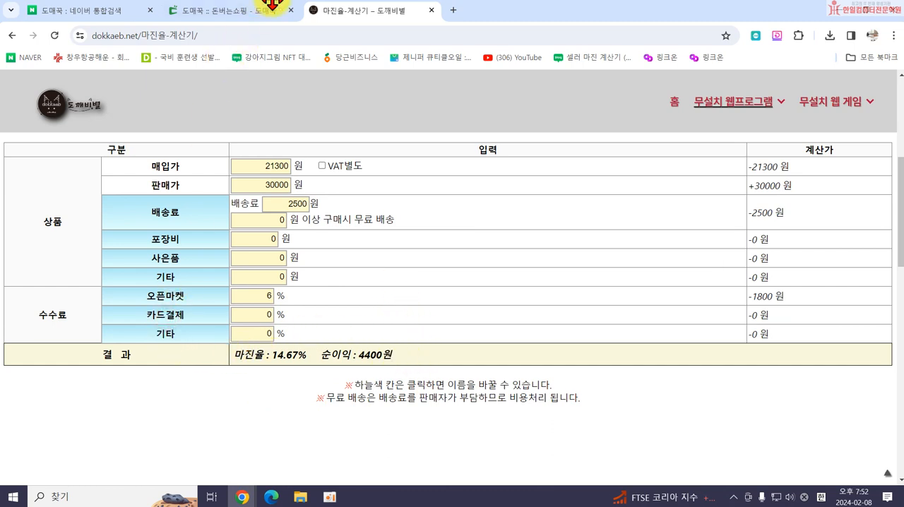
Return to the Google results and open the 마진율 계산기 from 장사왕 (Sellerking).
{"action": "left_click", "coordinate": [13, 35]}
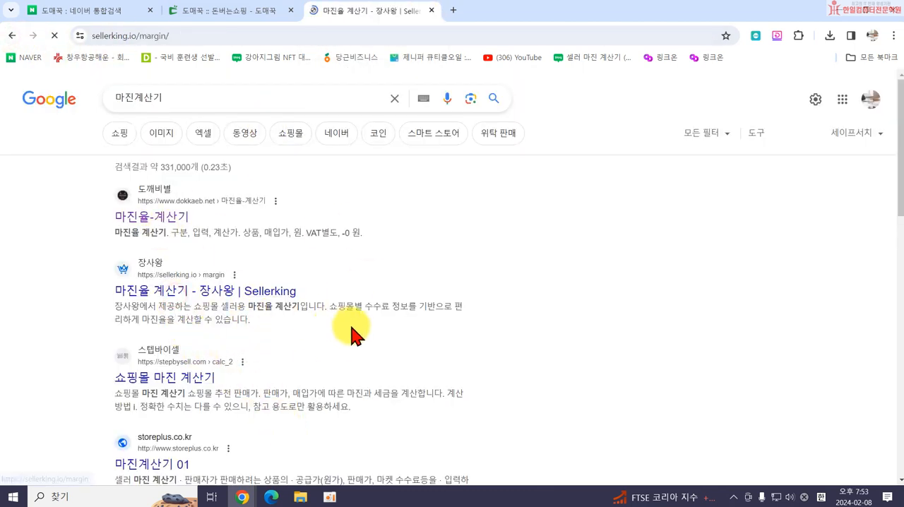
{"action": "scroll", "coordinate": [347, 311], "scroll_direction": "down", "scroll_amount": 2}
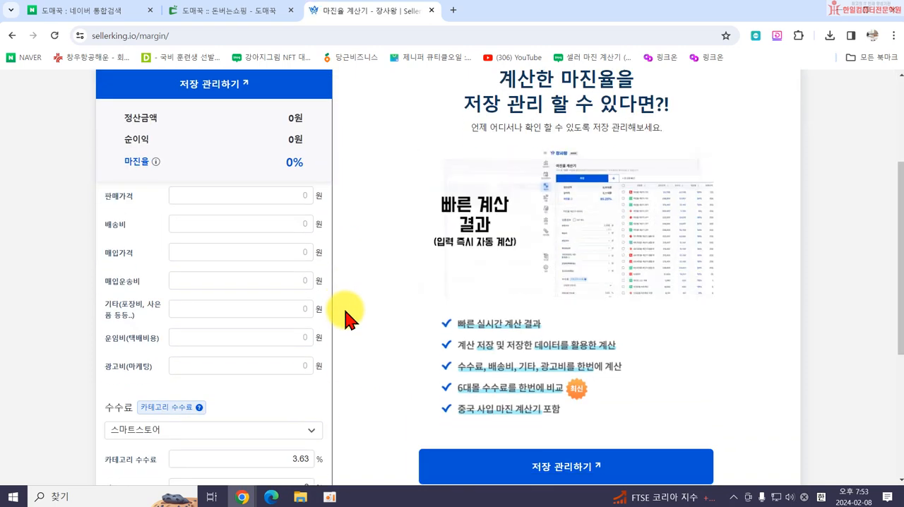
{"action": "scroll", "coordinate": [289, 309], "scroll_direction": "up", "scroll_amount": 1}
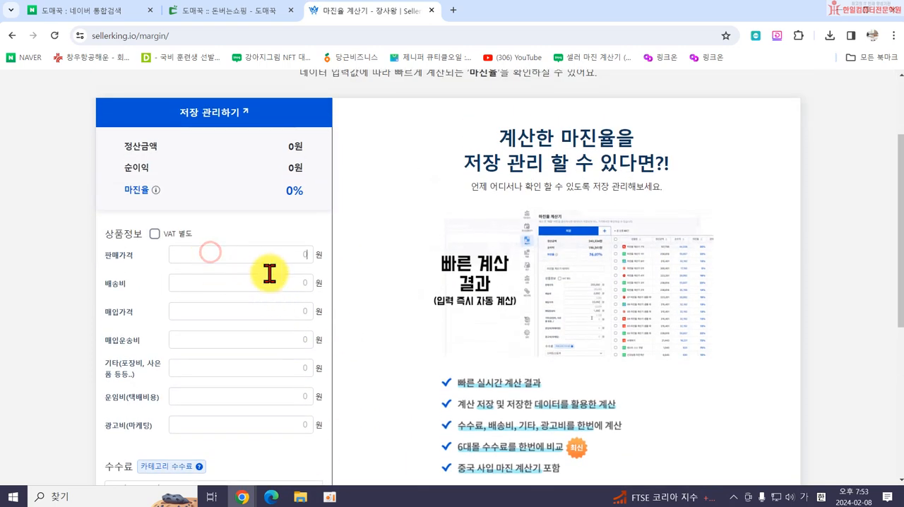
Fill in 판매가격 30,000, 배송비 3,500, 매입가격 21,300 and 매입운송비 2,500 won in the 장사왕 calculator.
{"action": "type", "text": "30,000"}
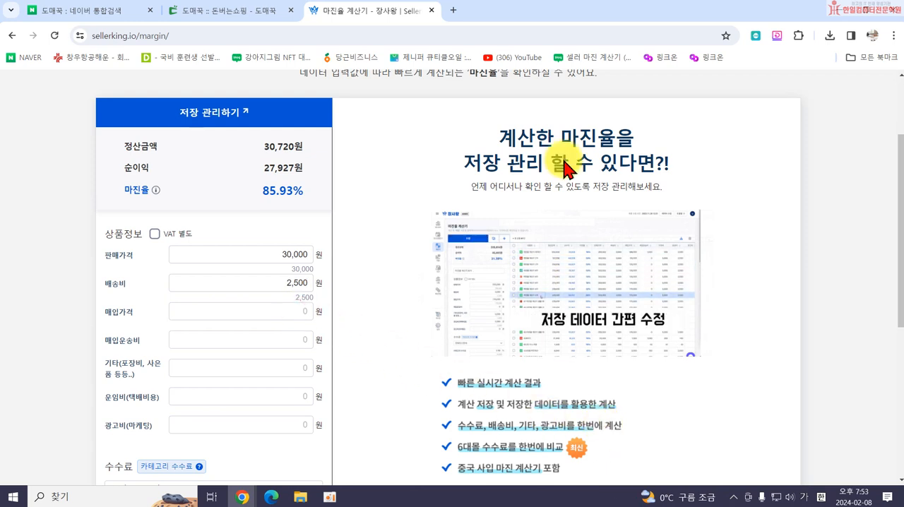
{"action": "type", "text": "21300"}
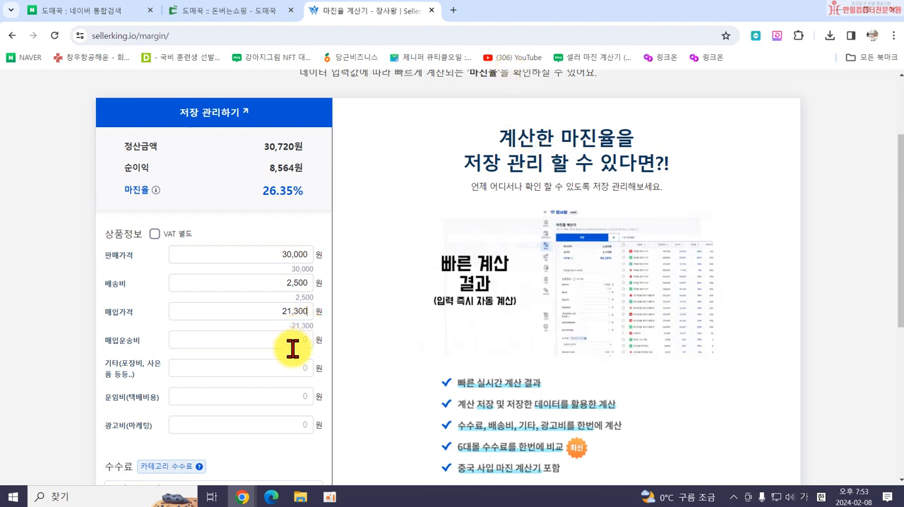
{"action": "left_click", "coordinate": [293, 346]}
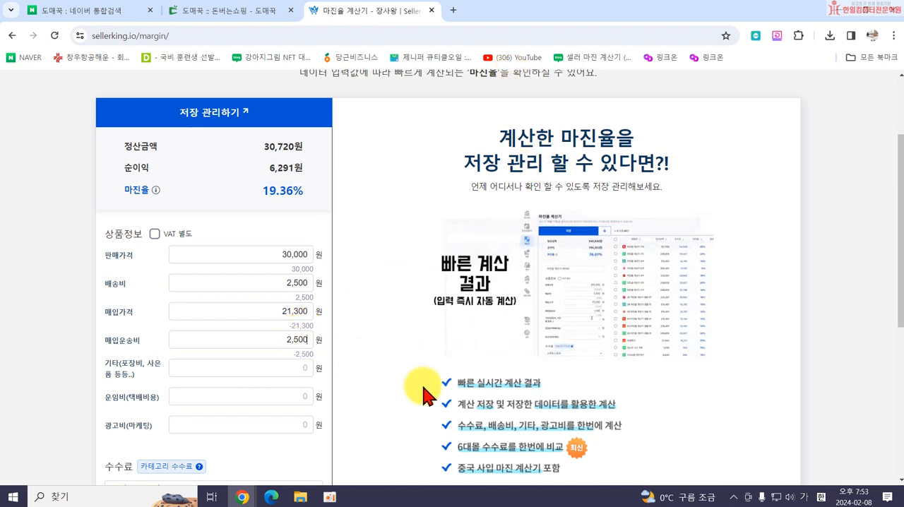
{"action": "left_click_drag", "start_coordinate": [276, 281], "coordinate": [353, 297]}
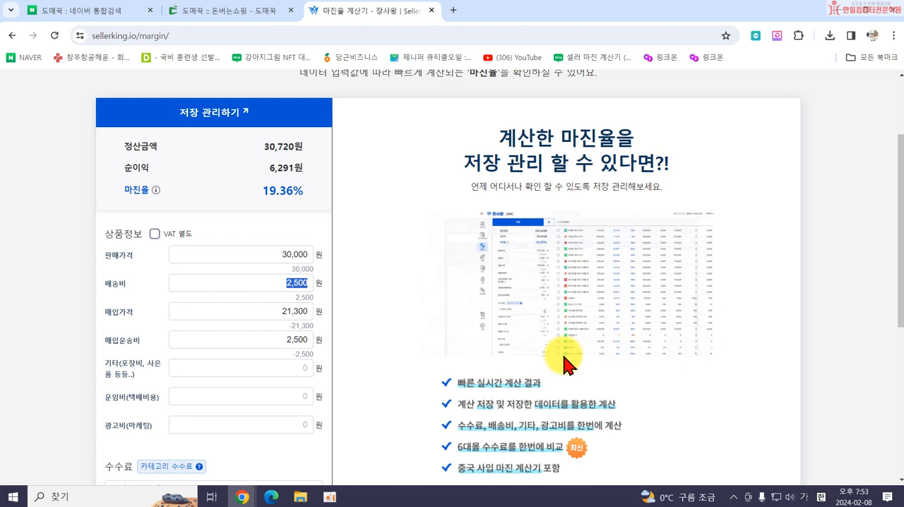
{"action": "type", "text": "35"}
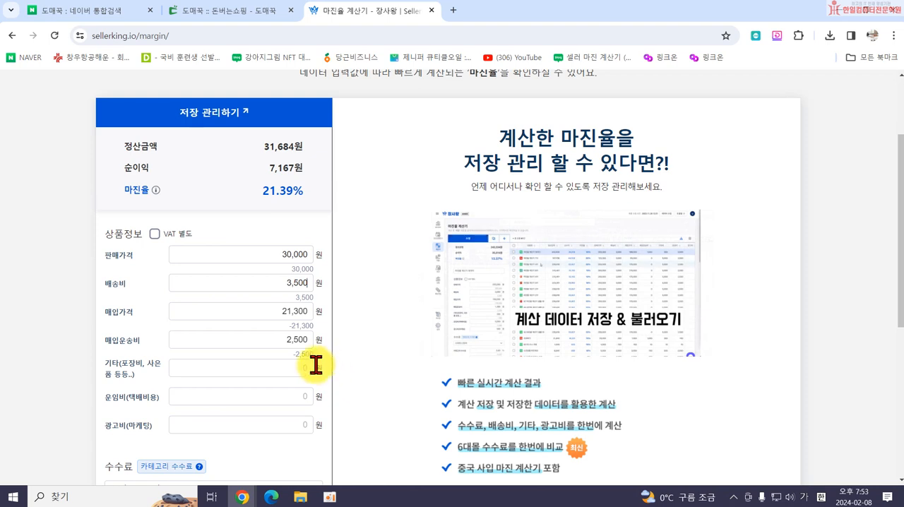
Examine the calculator's extra cost, commission and 부가세 fields and the list of marketplaces, keeping 스마트스토어 selected.
{"action": "scroll", "coordinate": [315, 364], "scroll_direction": "down", "scroll_amount": 1}
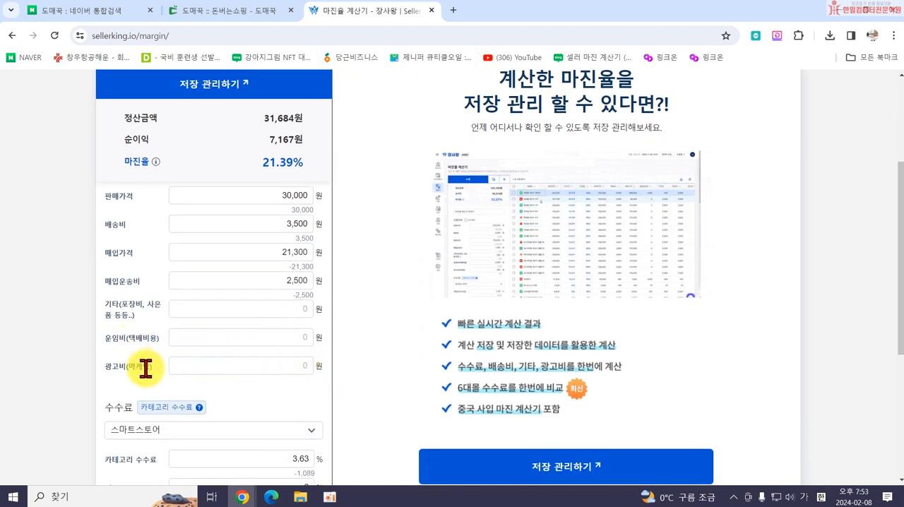
{"action": "scroll", "coordinate": [160, 372], "scroll_direction": "up", "scroll_amount": 1}
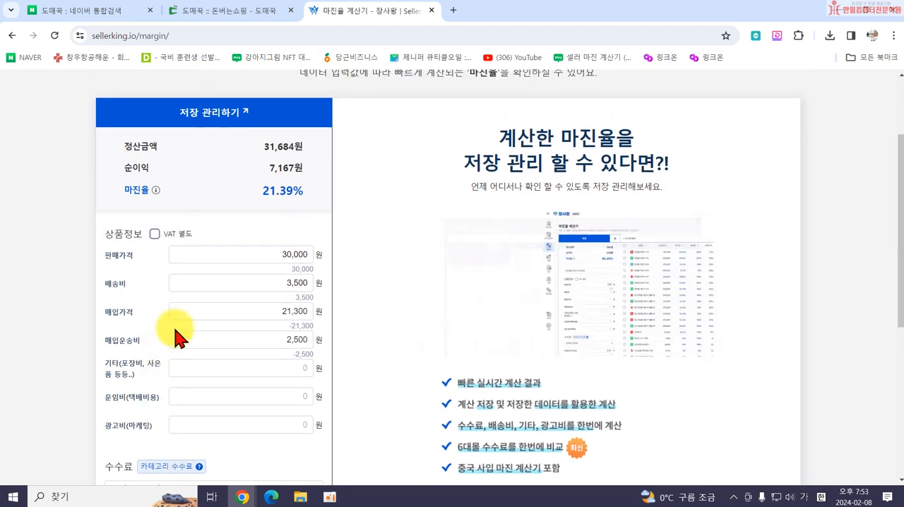
{"action": "scroll", "coordinate": [211, 353], "scroll_direction": "down", "scroll_amount": 2}
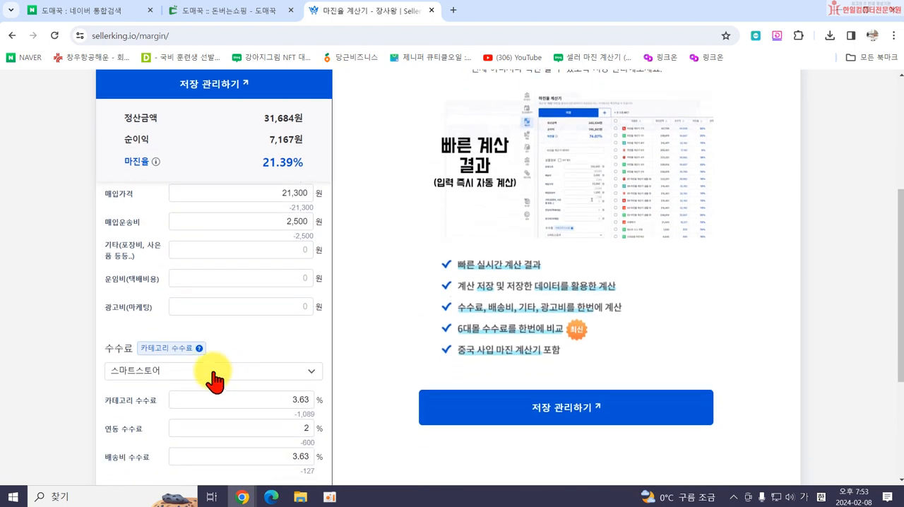
{"action": "scroll", "coordinate": [212, 374], "scroll_direction": "down", "scroll_amount": 2}
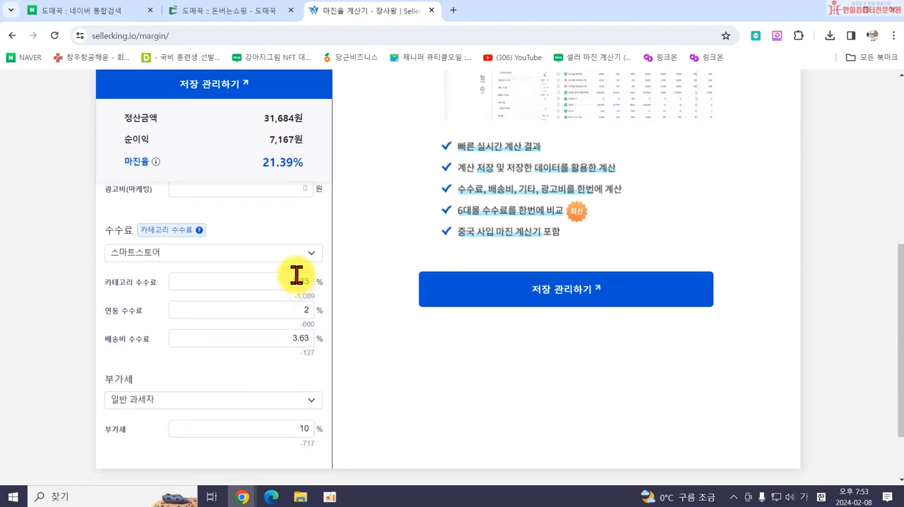
{"action": "scroll", "coordinate": [212, 240], "scroll_direction": "up", "scroll_amount": 3}
{"action": "scroll", "coordinate": [233, 283], "scroll_direction": "down", "scroll_amount": 2}
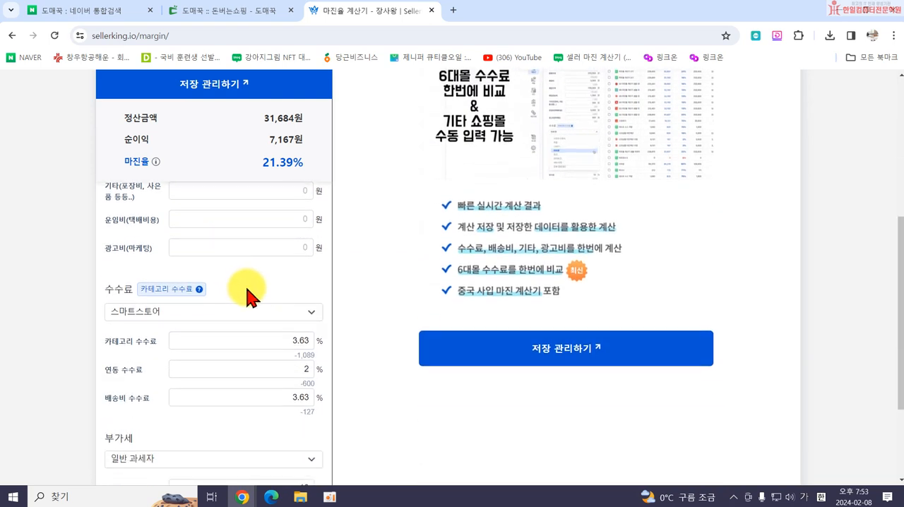
{"action": "left_click", "coordinate": [162, 319]}
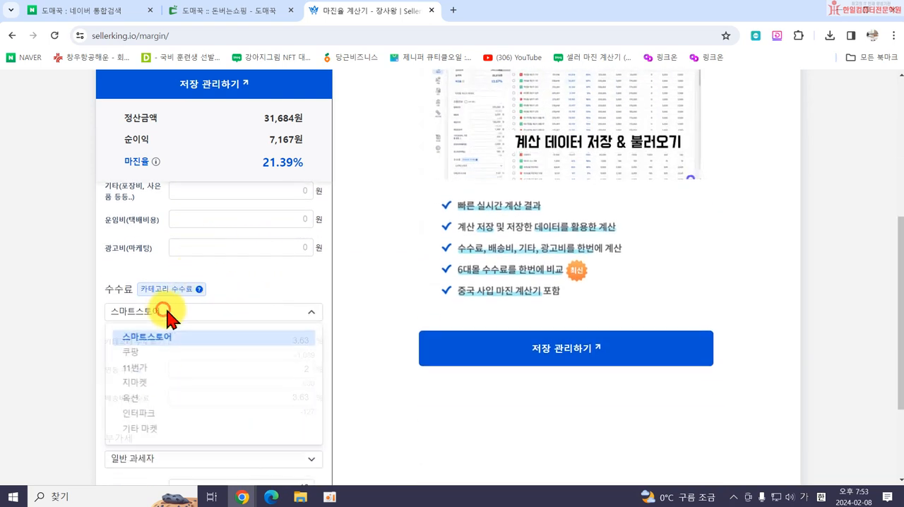
{"action": "left_click", "coordinate": [77, 369]}
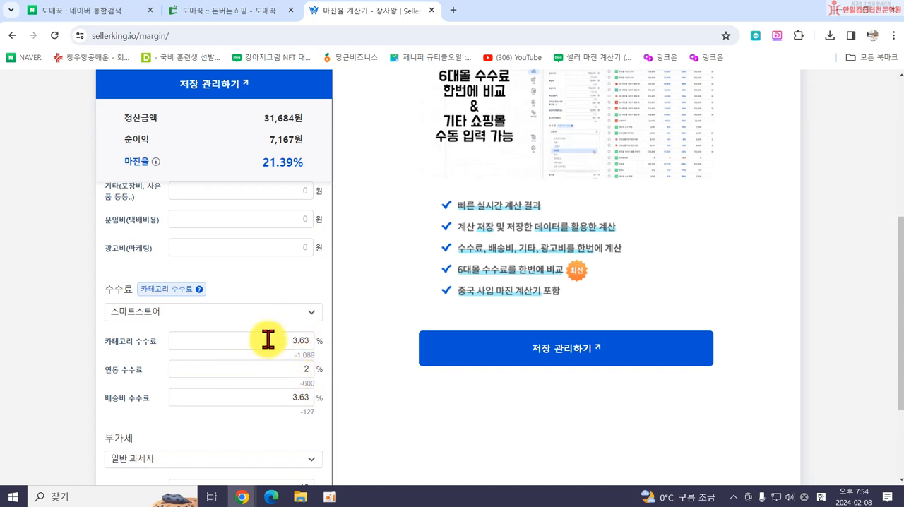
Switch the 부가세 taxpayer type to 간이 과세자 in the 장사왕 margin calculator.
{"action": "scroll", "coordinate": [268, 340], "scroll_direction": "down", "scroll_amount": 2}
{"action": "left_click", "coordinate": [147, 342]}
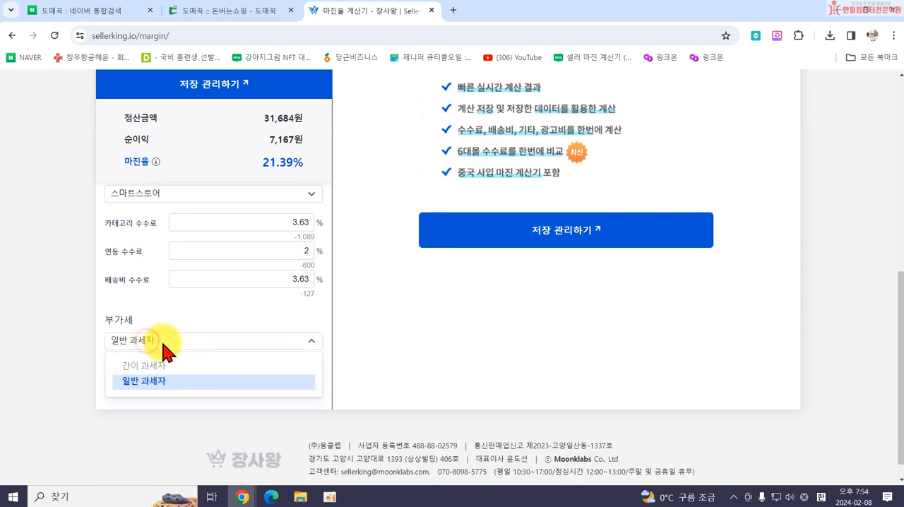
{"action": "left_click", "coordinate": [167, 367]}
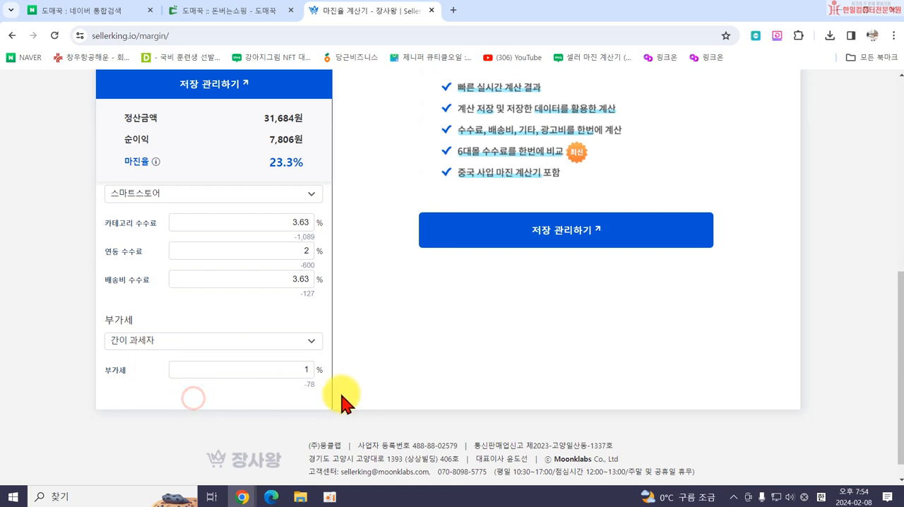
Set 배송비 to 2,500 won in the calculator's product information.
{"action": "scroll", "coordinate": [309, 403], "scroll_direction": "up", "scroll_amount": 2}
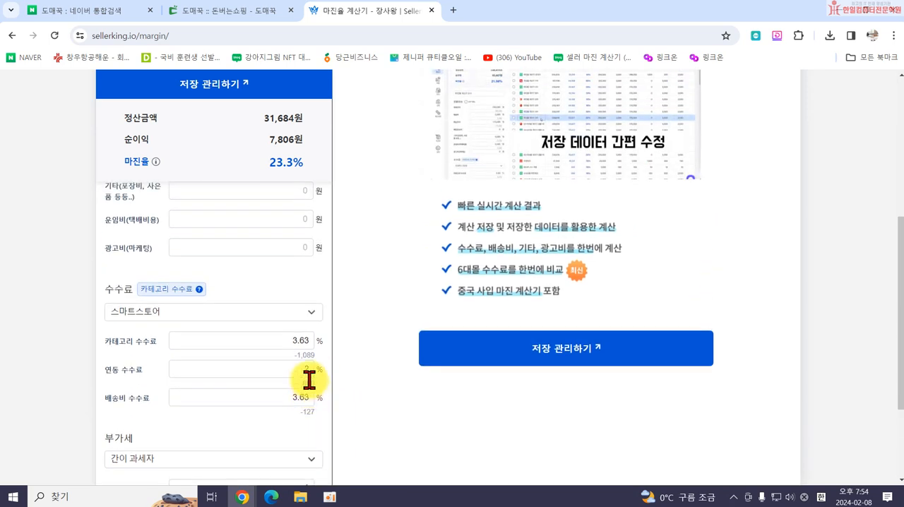
{"action": "scroll", "coordinate": [283, 219], "scroll_direction": "up", "scroll_amount": 2}
{"action": "double_click", "coordinate": [300, 224]}
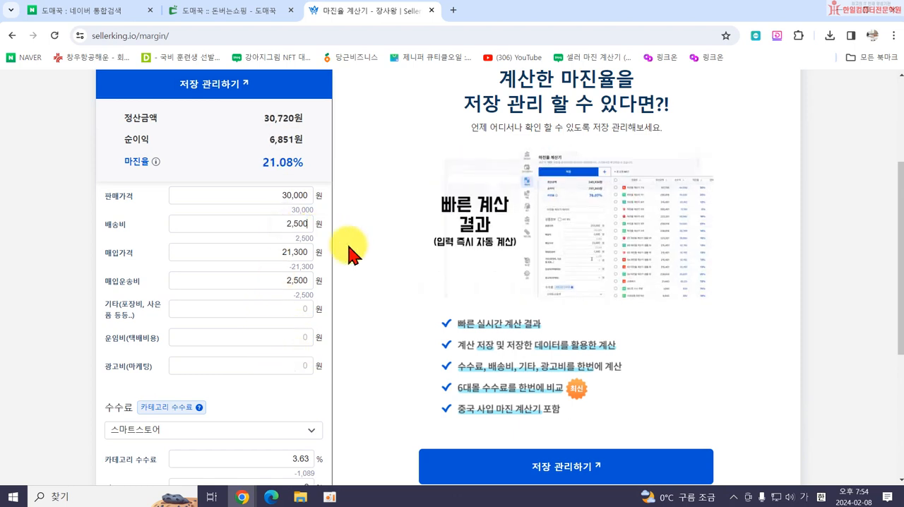
{"action": "type", "text": "2,500"}
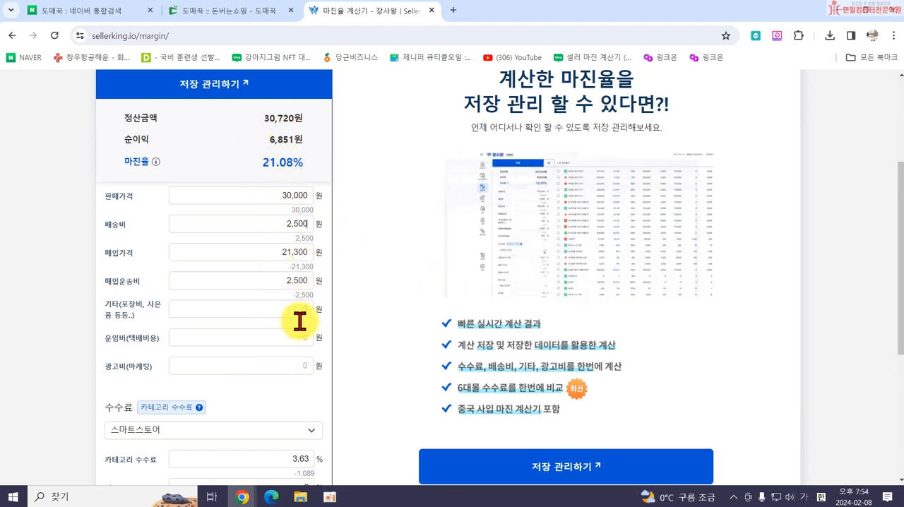
Examine the 정산금액, 순이익 and 마진율 results alongside the calculator's cost, commission and 부가세 fields.
{"action": "scroll", "coordinate": [291, 380], "scroll_direction": "down", "scroll_amount": 1}
{"action": "scroll", "coordinate": [292, 380], "scroll_direction": "down", "scroll_amount": 2}
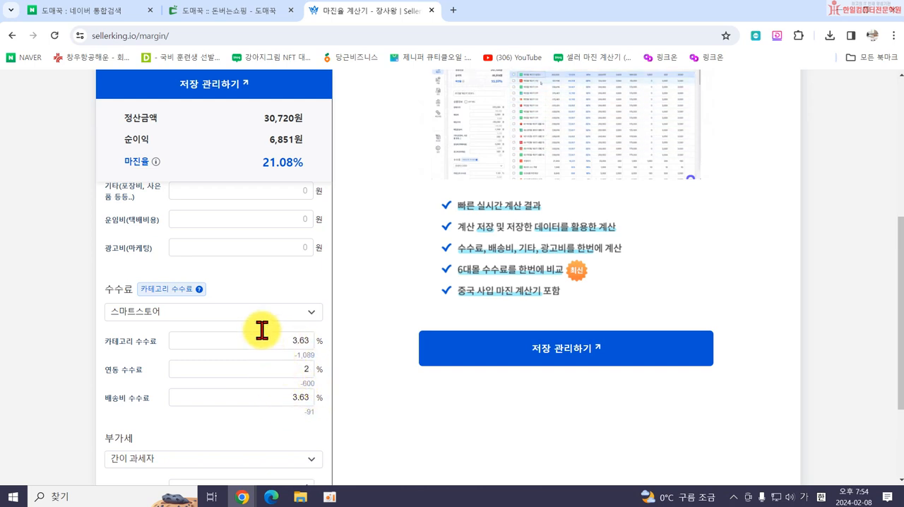
{"action": "scroll", "coordinate": [266, 337], "scroll_direction": "up", "scroll_amount": 3}
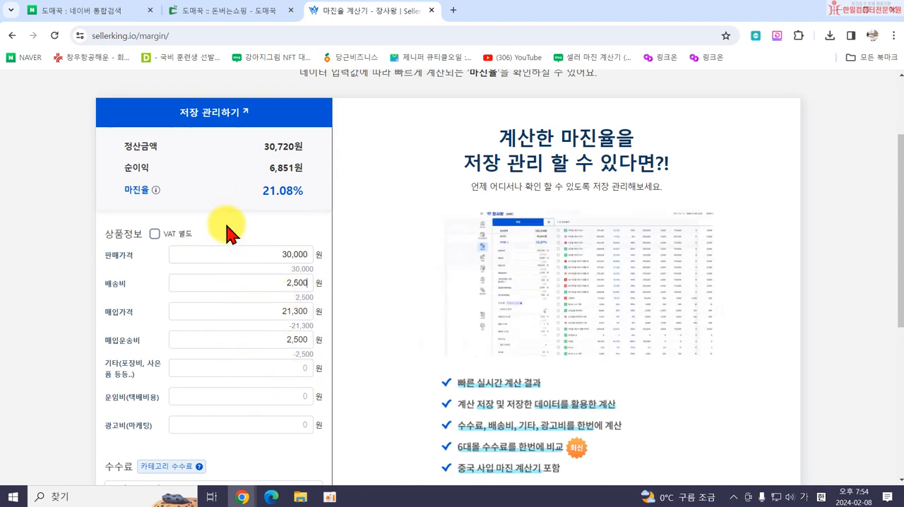
{"action": "scroll", "coordinate": [224, 393], "scroll_direction": "down", "scroll_amount": 1}
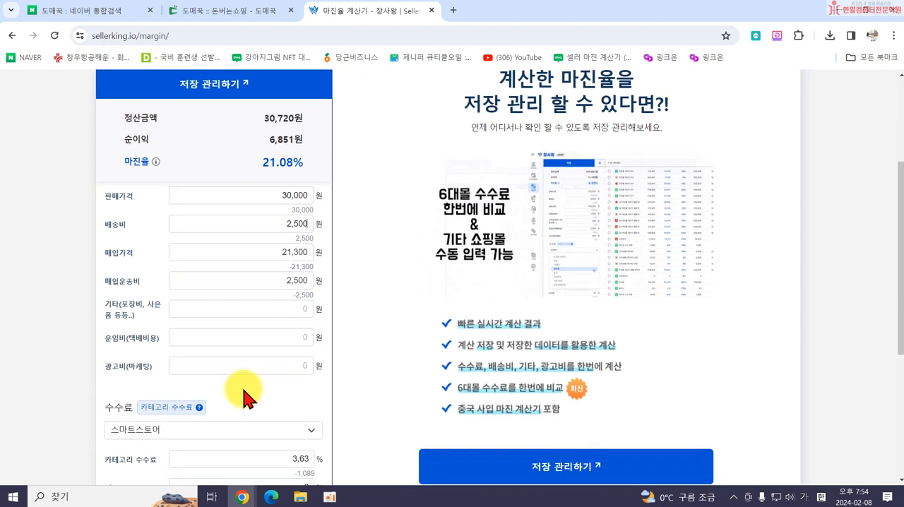
{"action": "scroll", "coordinate": [247, 381], "scroll_direction": "down", "scroll_amount": 1}
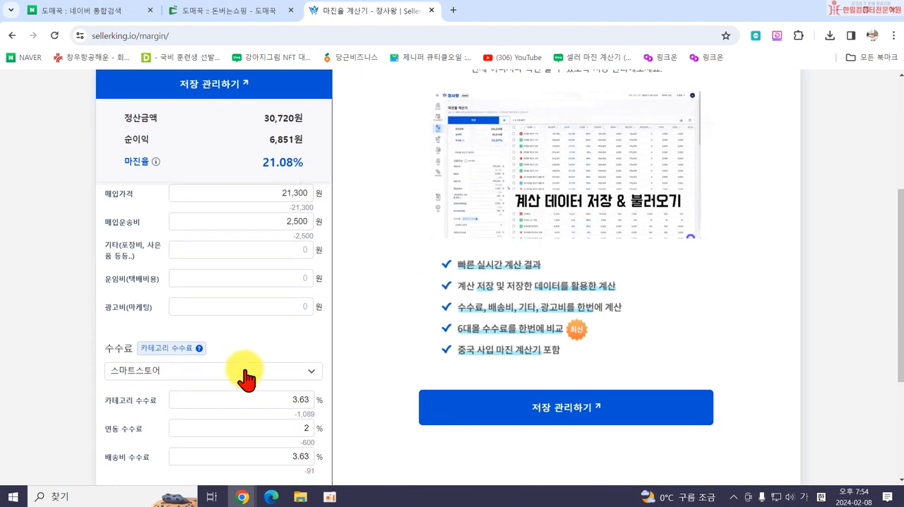
{"action": "scroll", "coordinate": [255, 304], "scroll_direction": "up", "scroll_amount": 1}
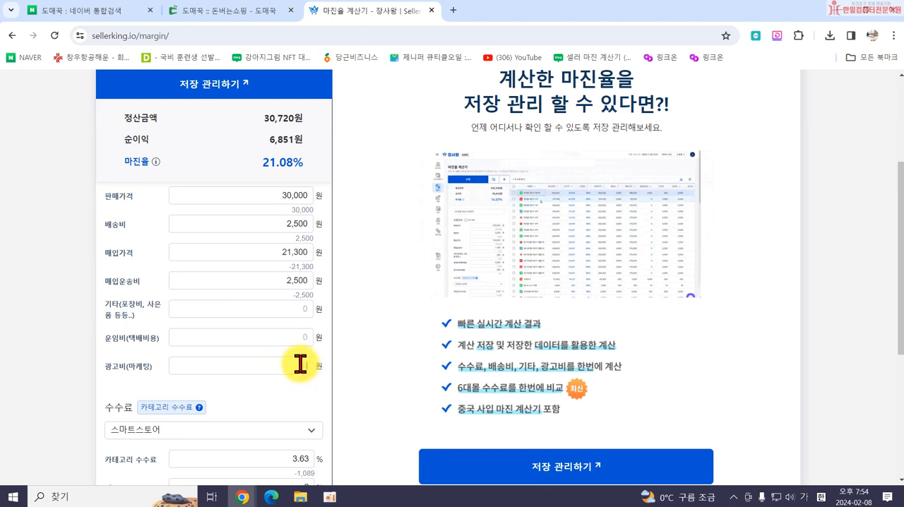
{"action": "left_click", "coordinate": [254, 341]}
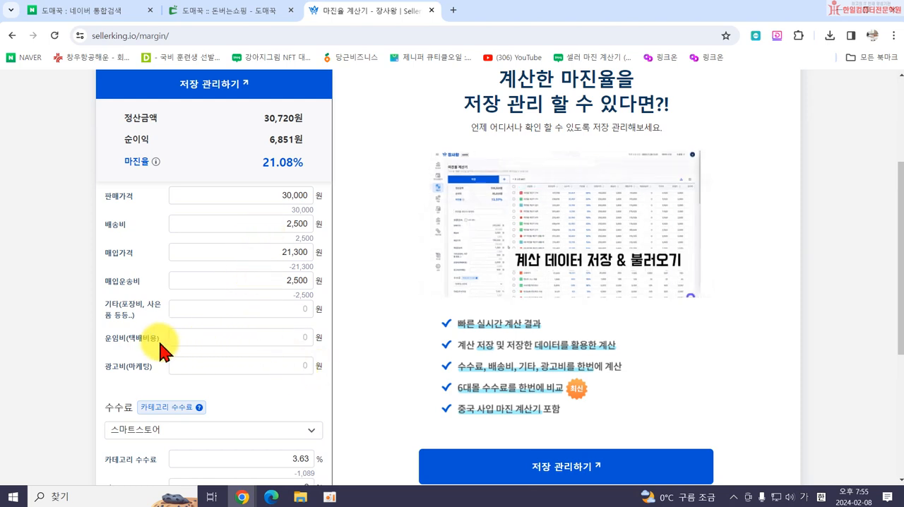
{"action": "scroll", "coordinate": [262, 346], "scroll_direction": "down", "scroll_amount": 4}
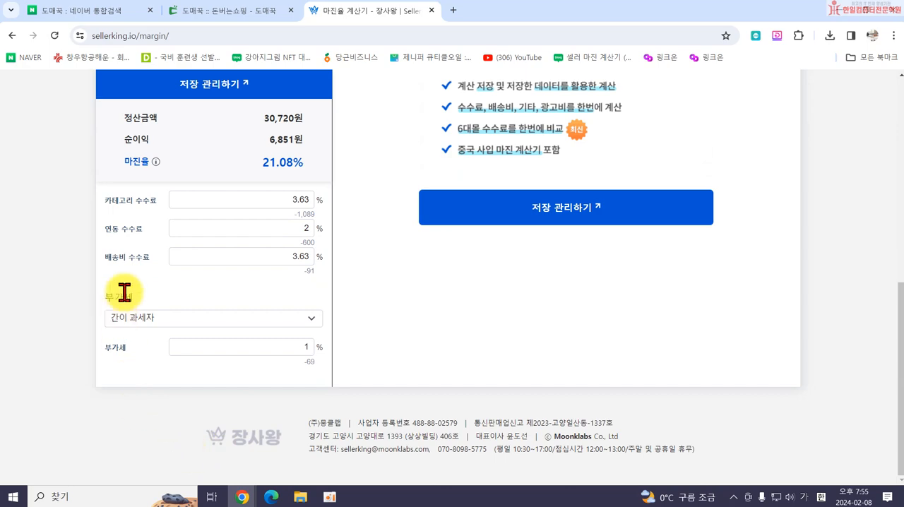
{"action": "scroll", "coordinate": [233, 381], "scroll_direction": "up", "scroll_amount": 4}
{"action": "scroll", "coordinate": [235, 368], "scroll_direction": "up", "scroll_amount": 3}
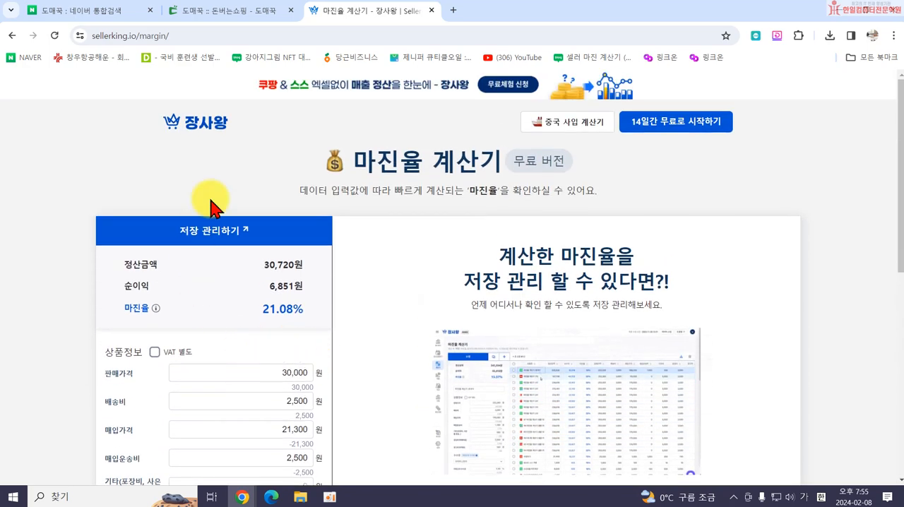
Check the backpack's shipping charge on the 도매꾹 order page and set the calculator's 배송비 to 3,500 won.
{"action": "left_click", "coordinate": [238, 12]}
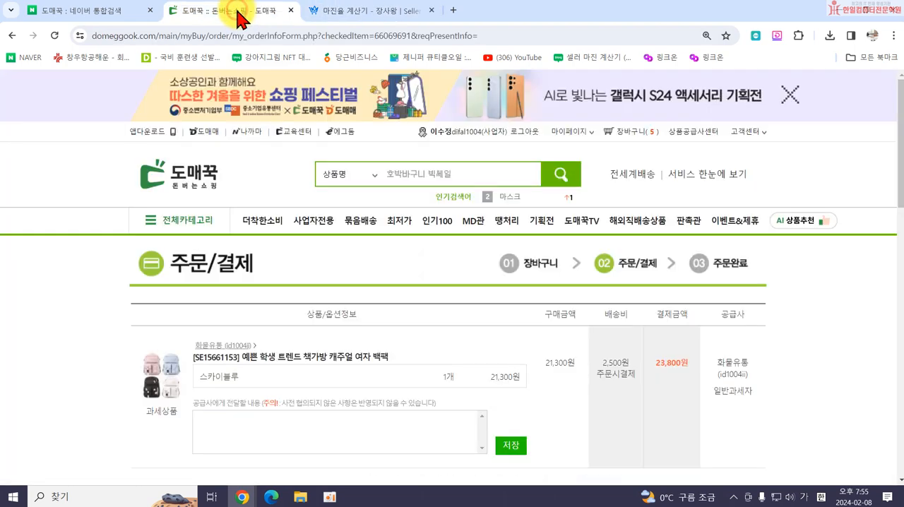
{"action": "left_click", "coordinate": [372, 12]}
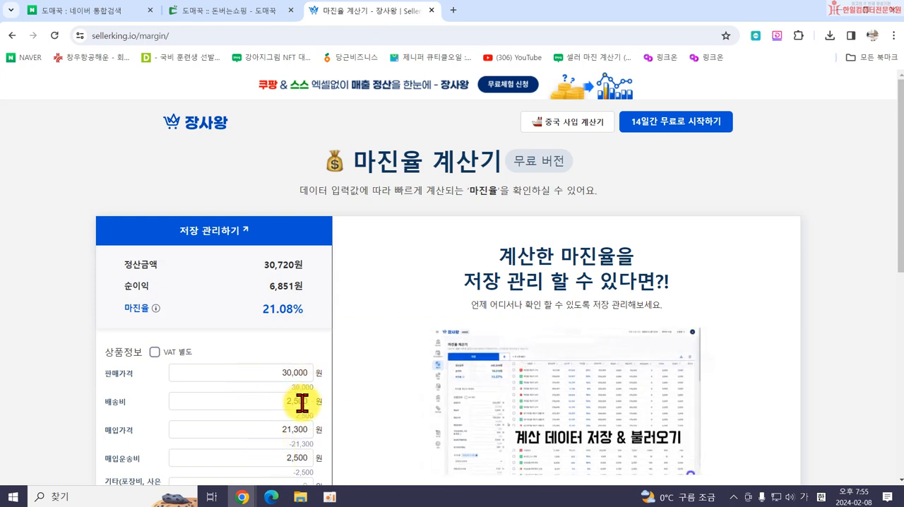
{"action": "scroll", "coordinate": [283, 406], "scroll_direction": "down", "scroll_amount": 3}
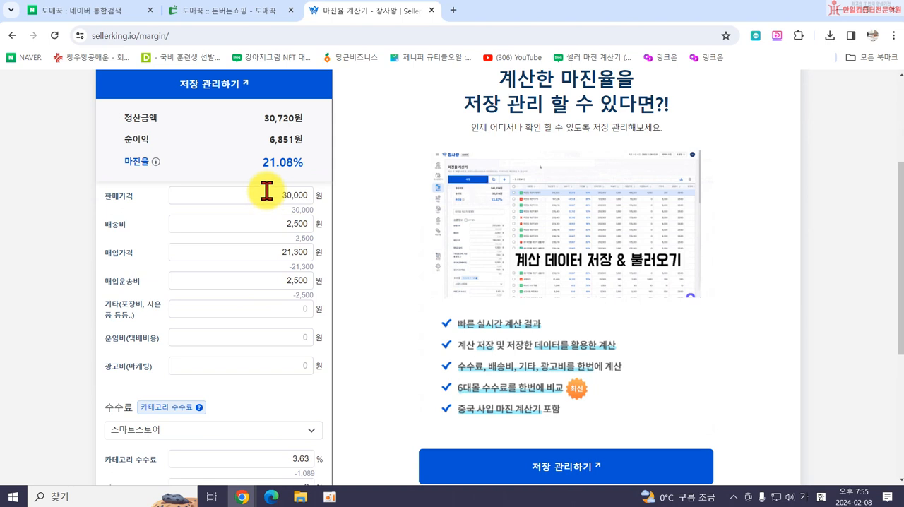
{"action": "double_click", "coordinate": [278, 223]}
{"action": "type", "text": "3,500"}
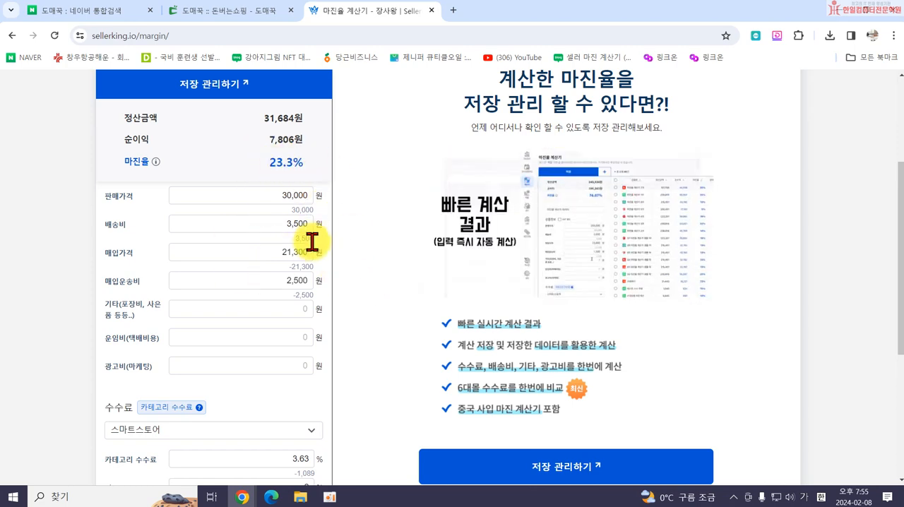
Set the 부가세 taxpayer type to 일반 과세자 and review the price, cost and commission entries with the margin result.
{"action": "scroll", "coordinate": [291, 402], "scroll_direction": "down", "scroll_amount": 4}
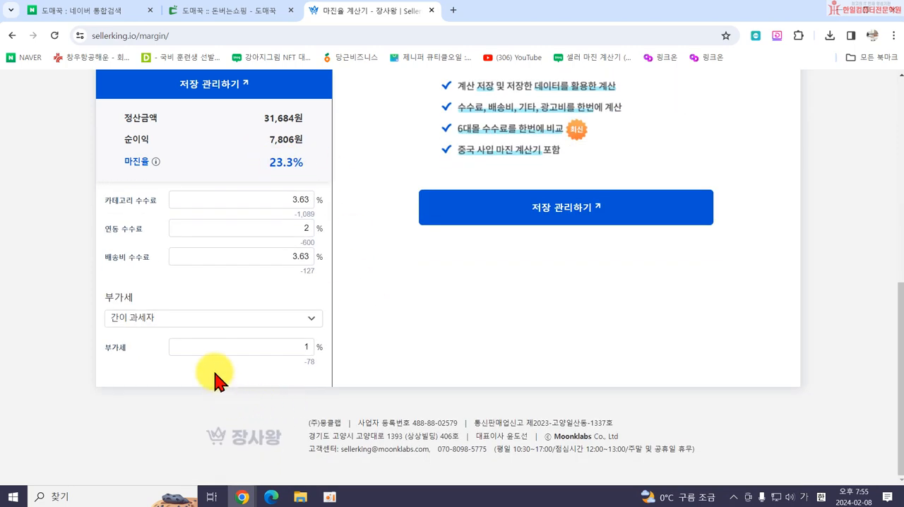
{"action": "left_click", "coordinate": [176, 322]}
{"action": "left_click", "coordinate": [162, 360]}
{"action": "scroll", "coordinate": [311, 233], "scroll_direction": "up", "scroll_amount": 4}
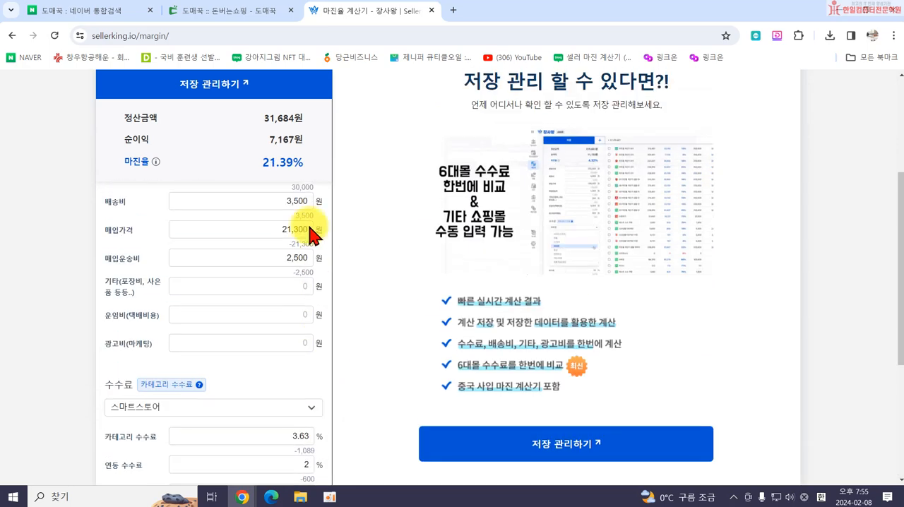
{"action": "scroll", "coordinate": [292, 452], "scroll_direction": "down", "scroll_amount": 3}
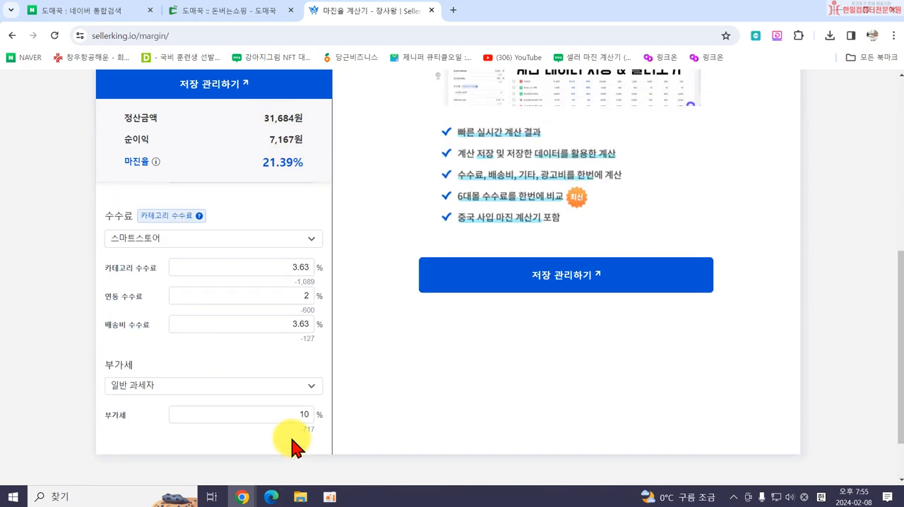
{"action": "scroll", "coordinate": [283, 367], "scroll_direction": "up", "scroll_amount": 8}
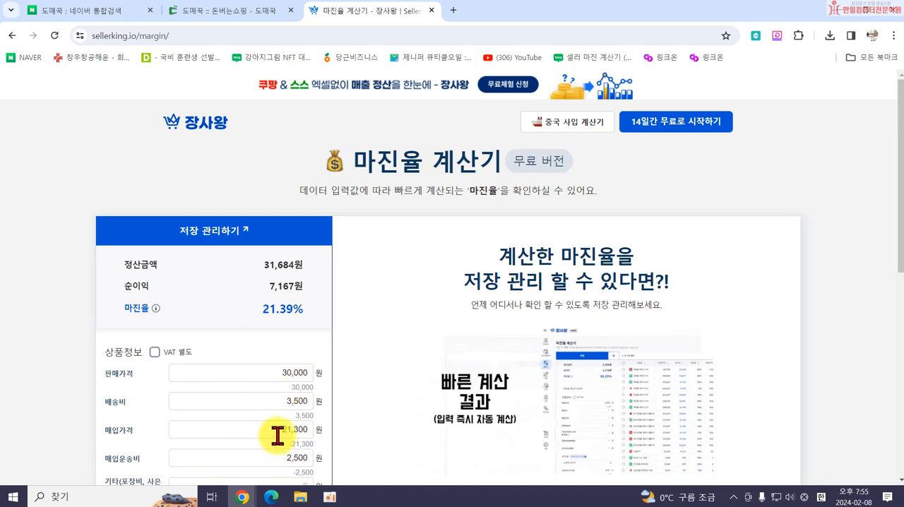
{"action": "scroll", "coordinate": [289, 432], "scroll_direction": "down", "scroll_amount": 1}
{"action": "scroll", "coordinate": [288, 431], "scroll_direction": "down", "scroll_amount": 3}
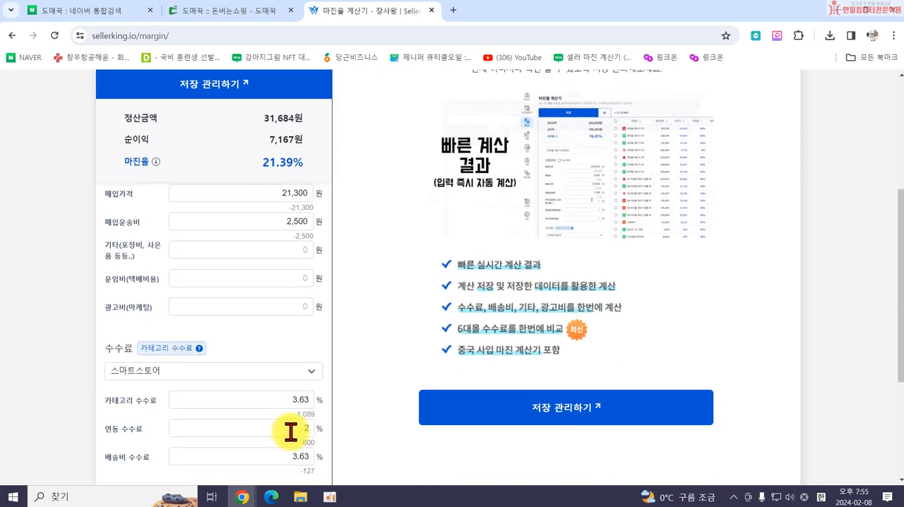
{"action": "scroll", "coordinate": [297, 432], "scroll_direction": "up", "scroll_amount": 2}
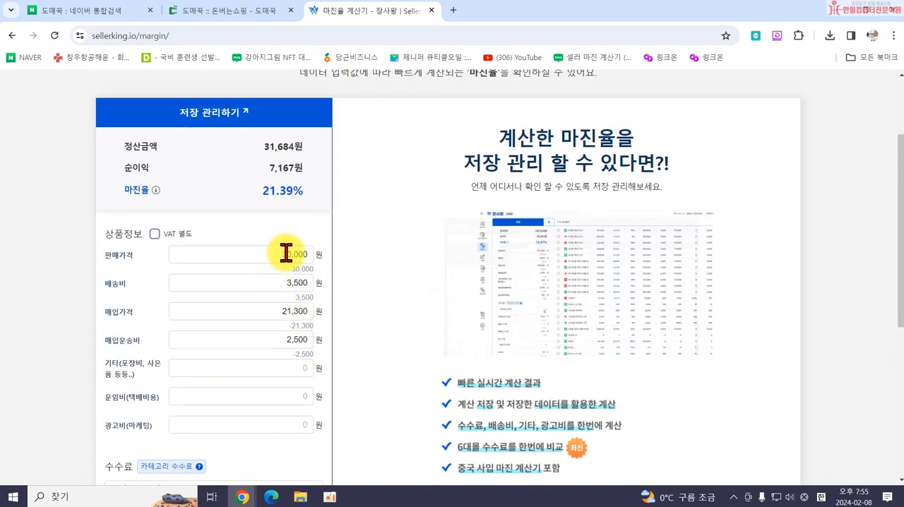
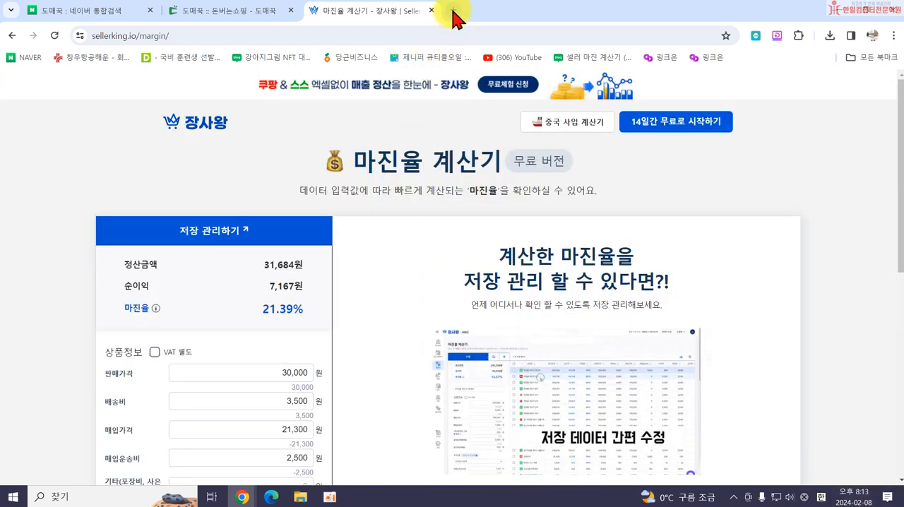
Search NAVER for 스마트스토어 in a new tab and open the 네이버 스마트스토어센터 dashboard, dismissing its notice.
{"action": "left_click", "coordinate": [454, 10]}
{"action": "left_click", "coordinate": [389, 311]}
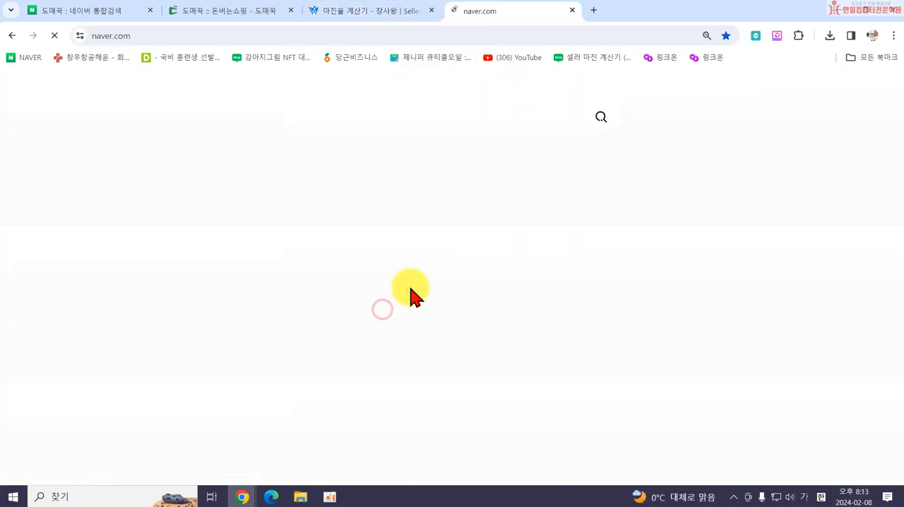
{"action": "left_click", "coordinate": [315, 113]}
{"action": "type", "text": "ㅅ"}
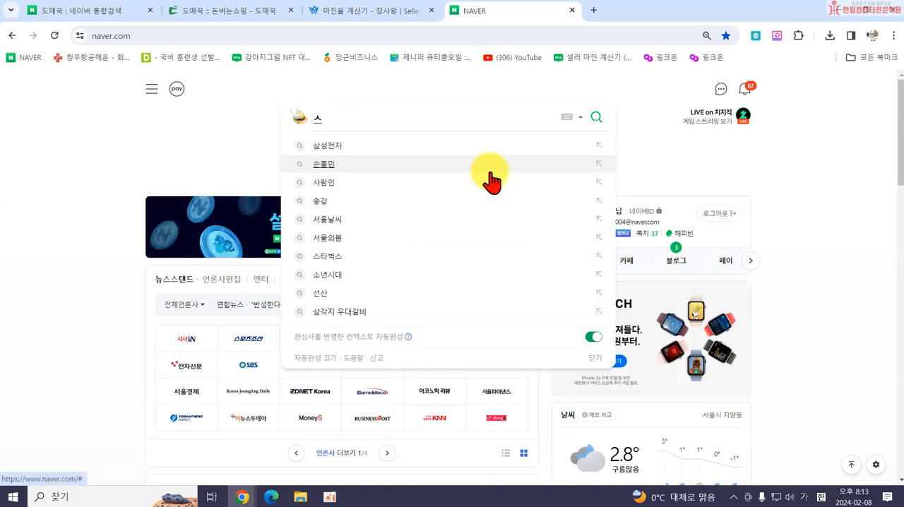
{"action": "type", "text": "마트스토어"}
{"action": "key", "text": "Return"}
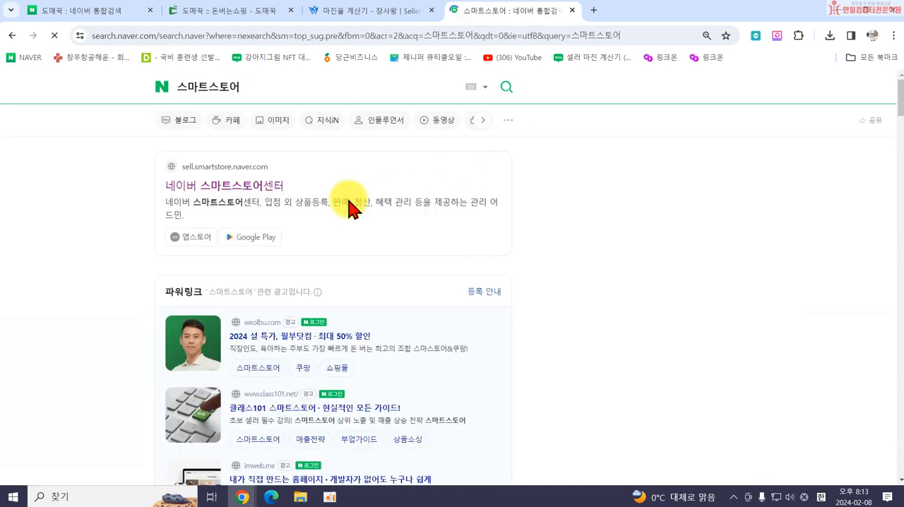
{"action": "left_click", "coordinate": [222, 188]}
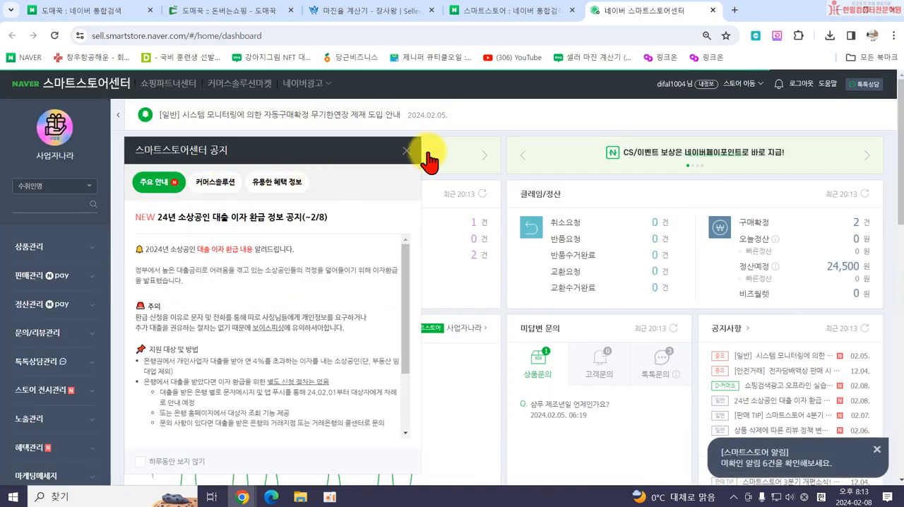
{"action": "left_click", "coordinate": [407, 151]}
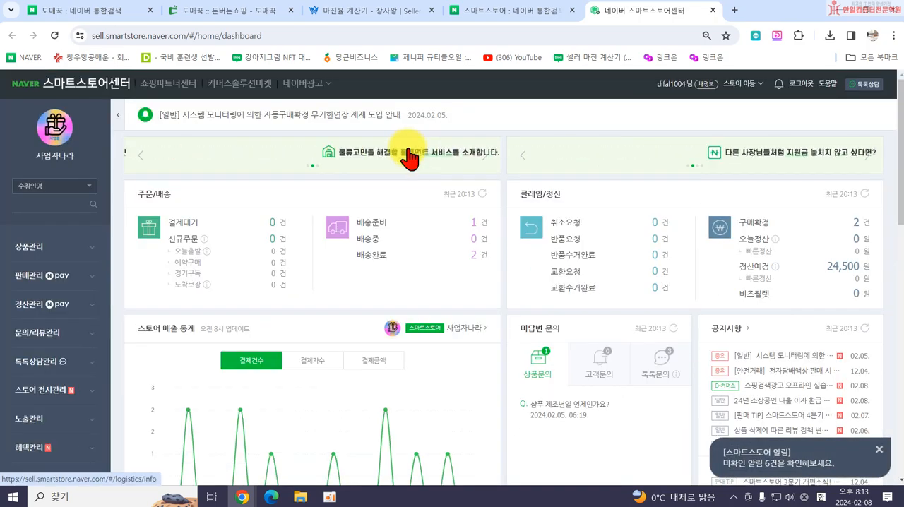
Switch to the 한일컴퓨터 store, skip its phone verification and notice, and open a new 상품 등록 form.
{"action": "left_click", "coordinate": [750, 88]}
{"action": "left_click", "coordinate": [380, 202]}
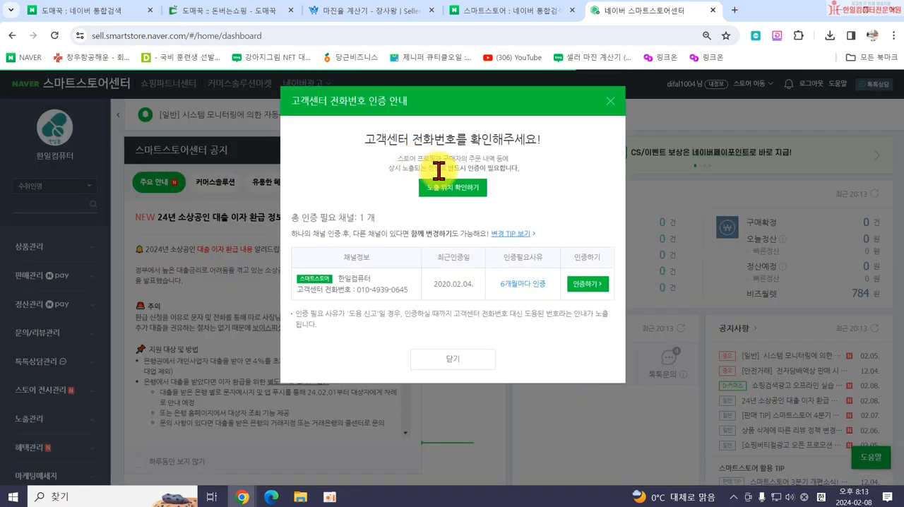
{"action": "left_click", "coordinate": [610, 101]}
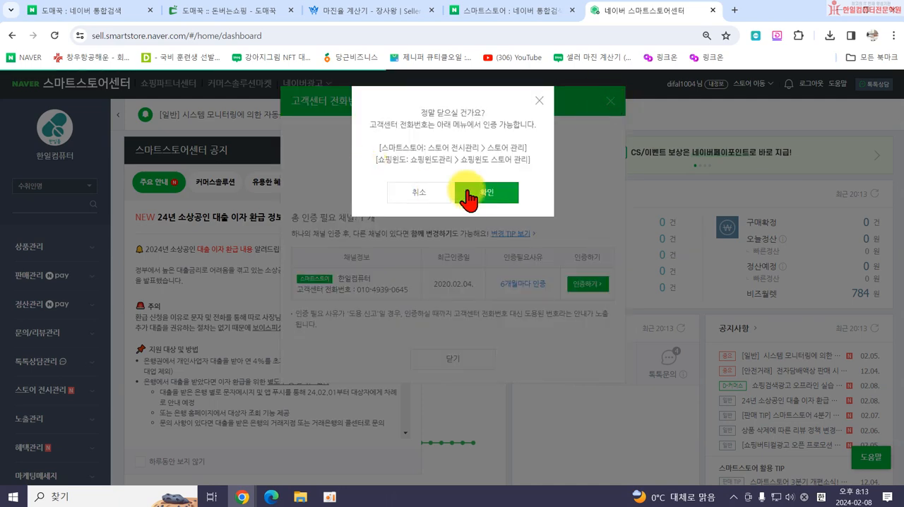
{"action": "left_click", "coordinate": [459, 185]}
{"action": "left_click", "coordinate": [408, 150]}
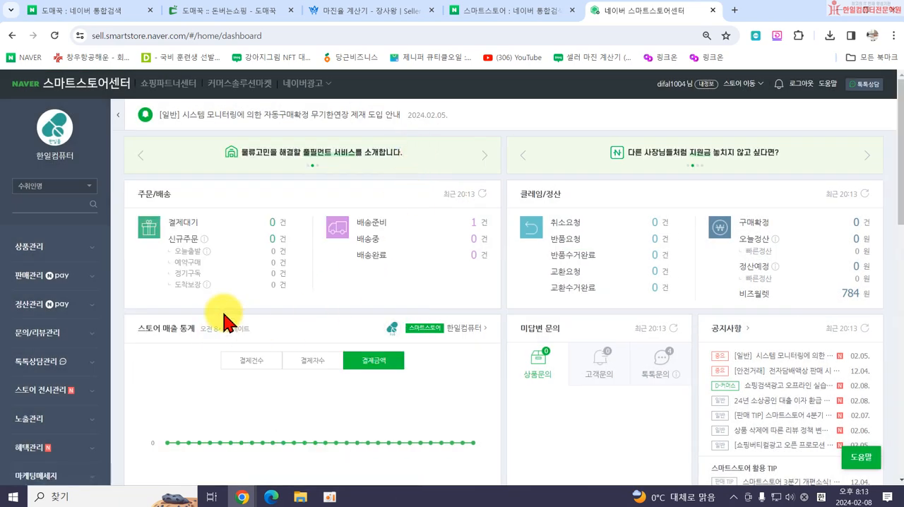
{"action": "left_click", "coordinate": [27, 248]}
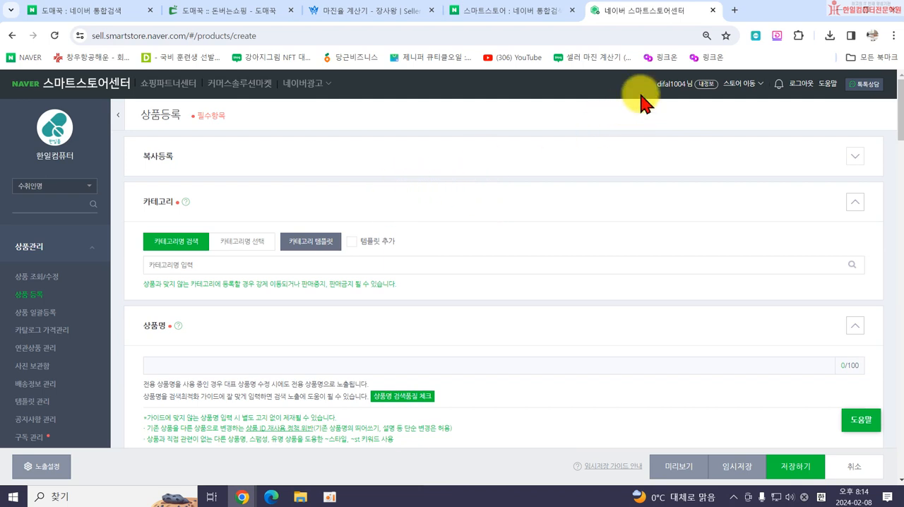
Search NAVER for 백팩 in a new tab.
{"action": "left_click", "coordinate": [735, 11]}
{"action": "left_click", "coordinate": [382, 307]}
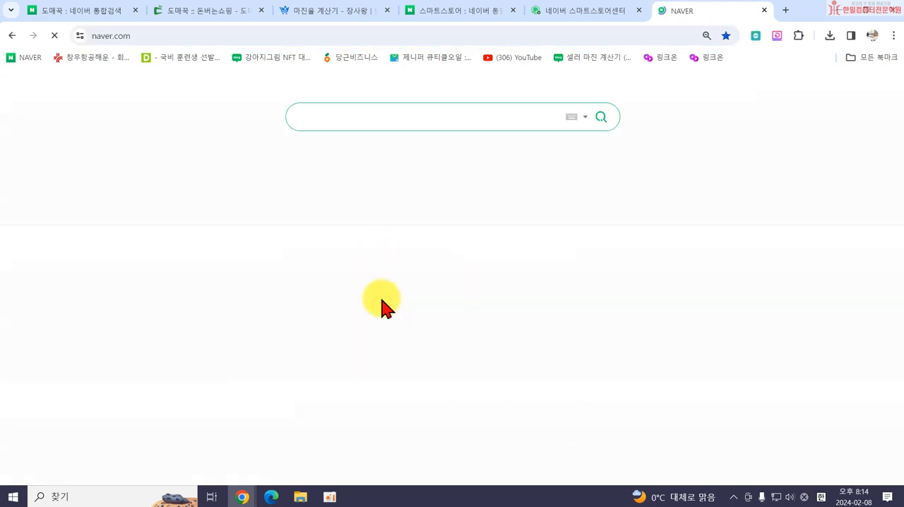
{"action": "left_click", "coordinate": [339, 121]}
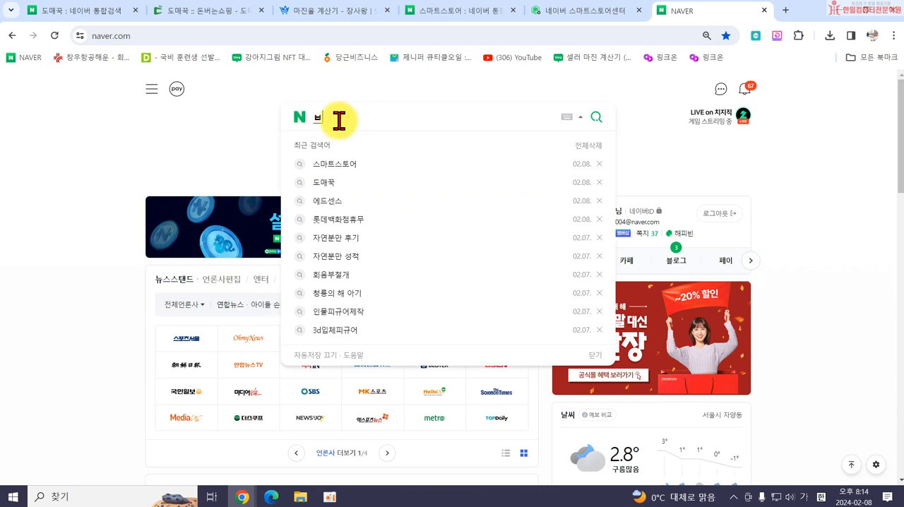
{"action": "type", "text": "백팩"}
{"action": "key", "text": "Return"}
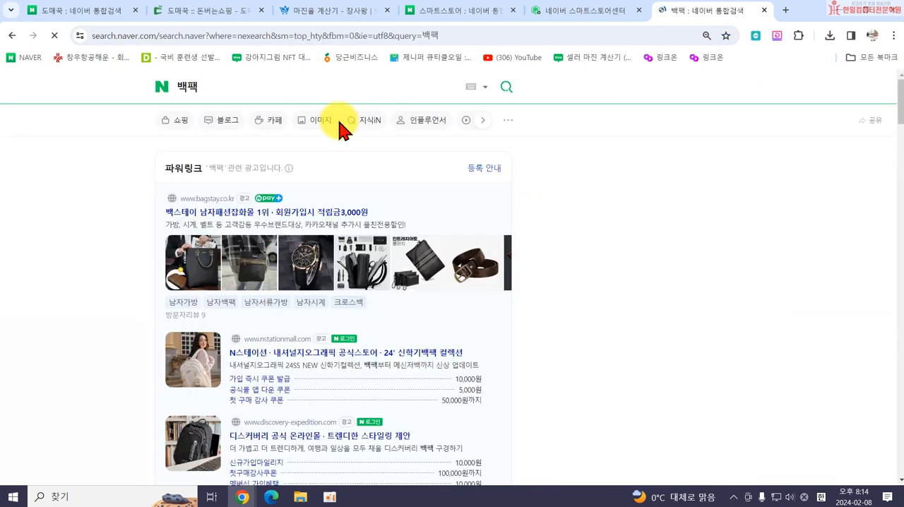
Refine the NAVER search to 학생백팩 and open its shopping results.
{"action": "left_click", "coordinate": [271, 122]}
{"action": "type", "text": "하"}
{"action": "type", "text": "생"}
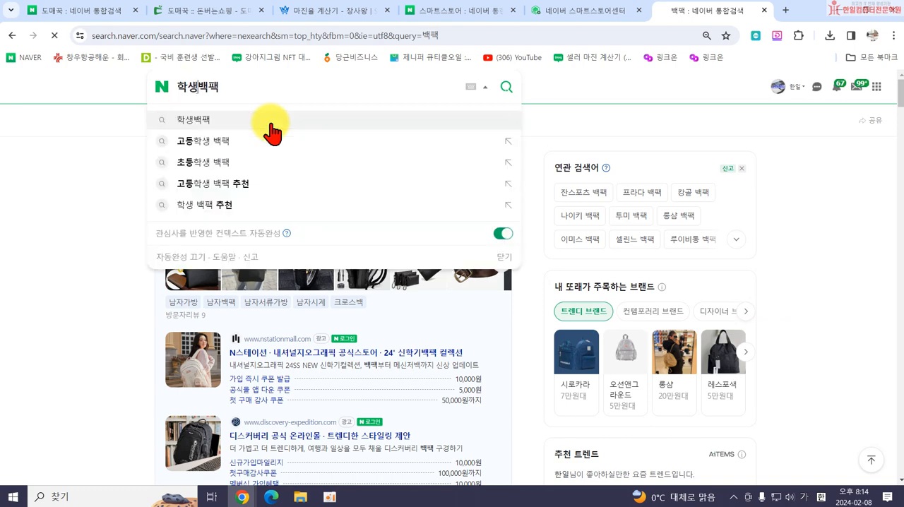
{"action": "left_click", "coordinate": [272, 123]}
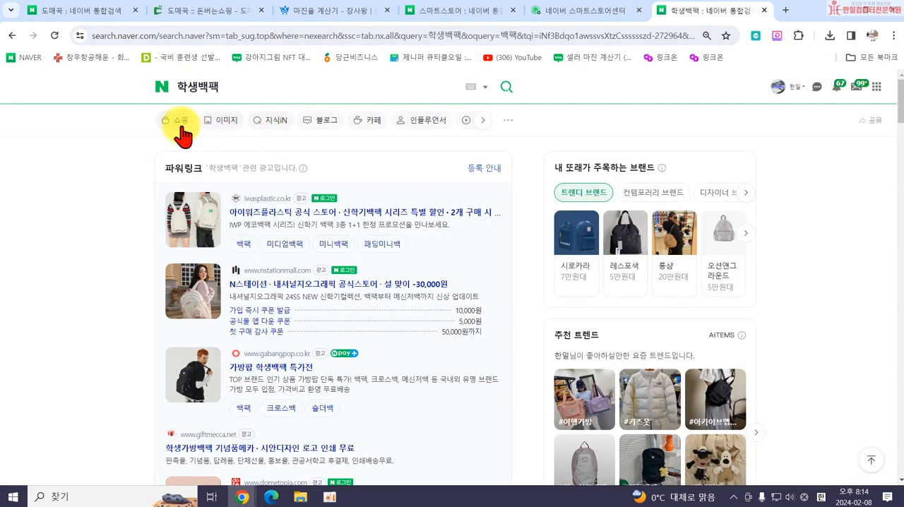
{"action": "left_click", "coordinate": [180, 129]}
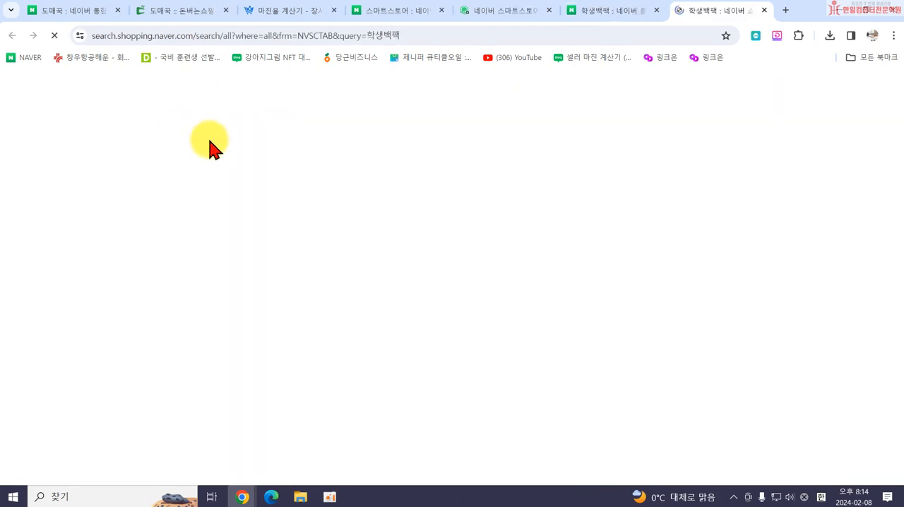
Examine the 학생백팩 shopping listings for their product titles, categories, prices and review figures.
{"action": "scroll", "coordinate": [305, 400], "scroll_direction": "down", "scroll_amount": 2}
{"action": "scroll", "coordinate": [305, 400], "scroll_direction": "down", "scroll_amount": 8}
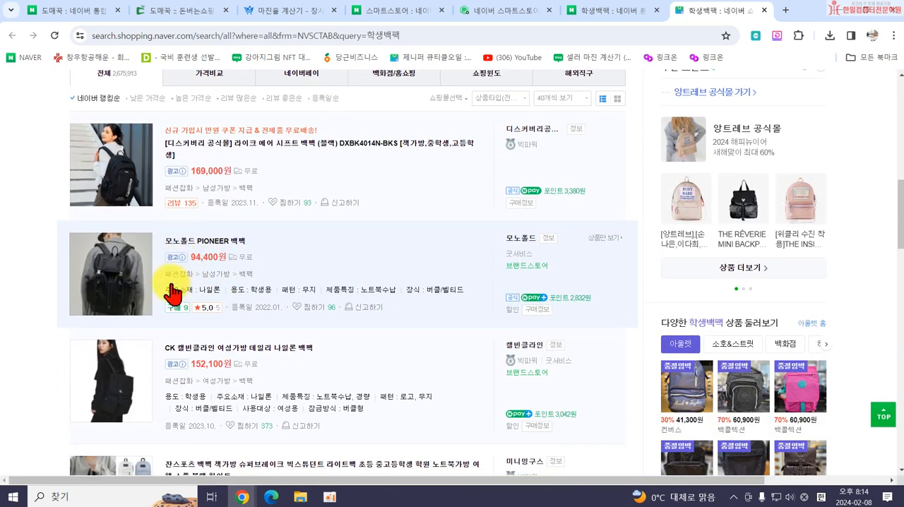
{"action": "scroll", "coordinate": [245, 275], "scroll_direction": "down", "scroll_amount": 1}
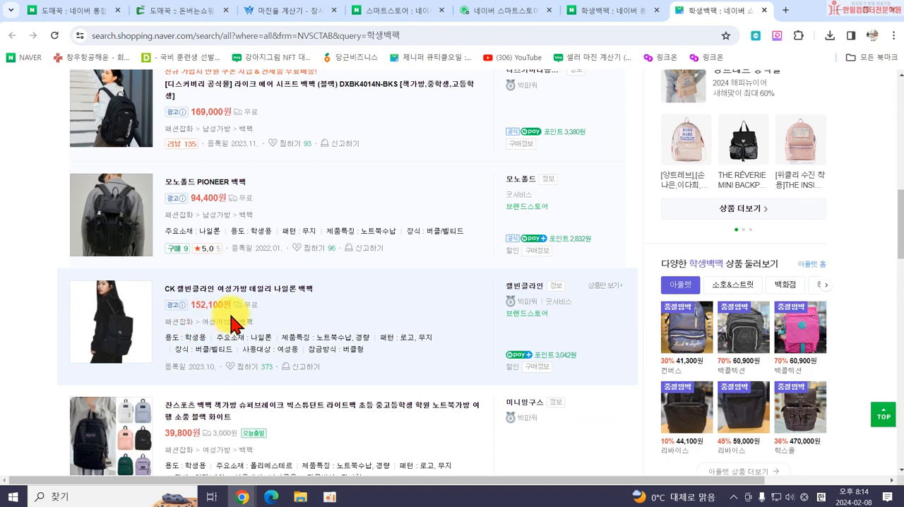
{"action": "scroll", "coordinate": [199, 339], "scroll_direction": "down", "scroll_amount": 2}
{"action": "scroll", "coordinate": [215, 335], "scroll_direction": "down", "scroll_amount": 1}
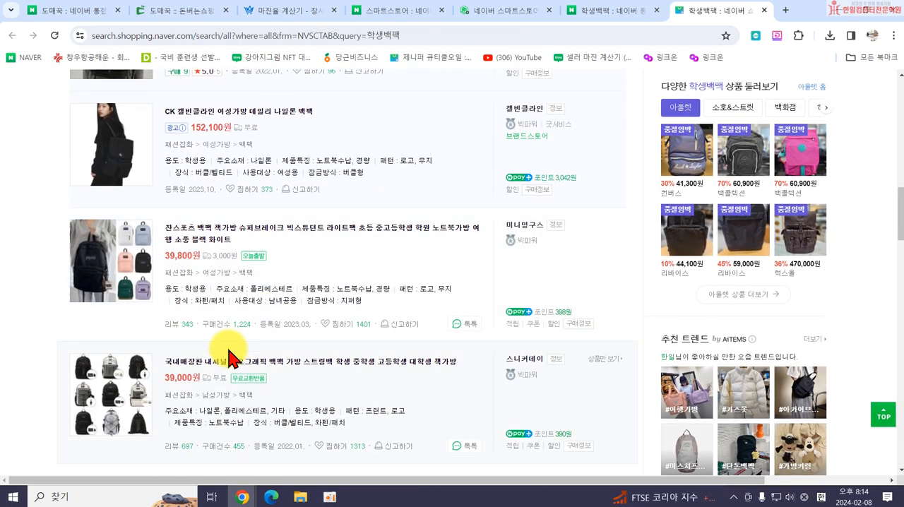
{"action": "scroll", "coordinate": [237, 385], "scroll_direction": "down", "scroll_amount": 2}
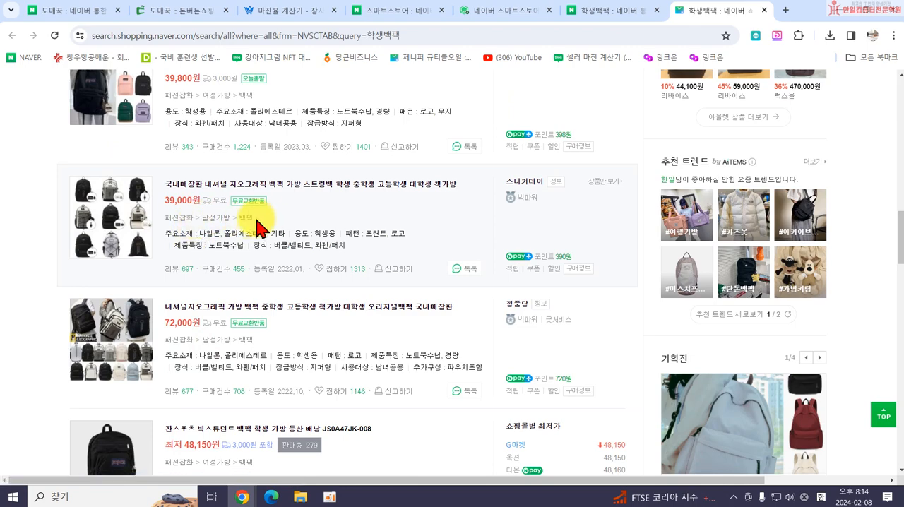
{"action": "scroll", "coordinate": [252, 247], "scroll_direction": "down", "scroll_amount": 3}
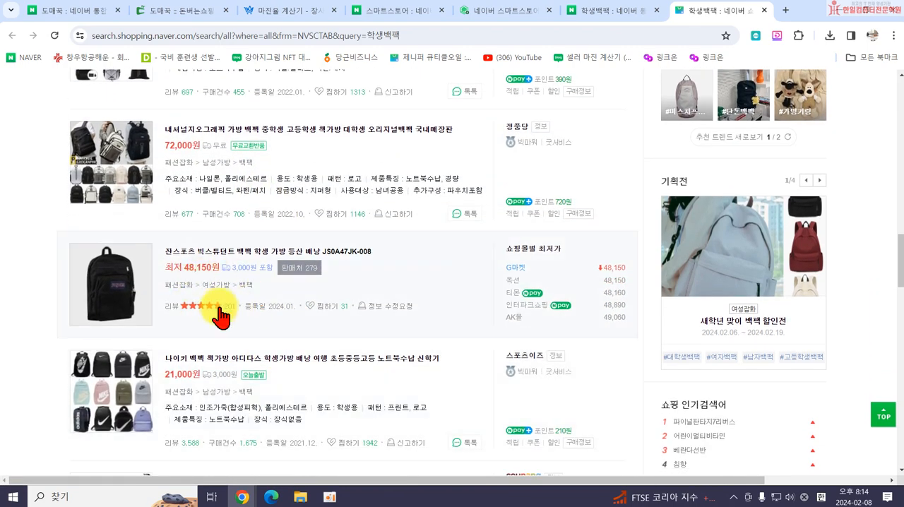
{"action": "scroll", "coordinate": [233, 297], "scroll_direction": "down", "scroll_amount": 3}
{"action": "scroll", "coordinate": [280, 319], "scroll_direction": "down", "scroll_amount": 3}
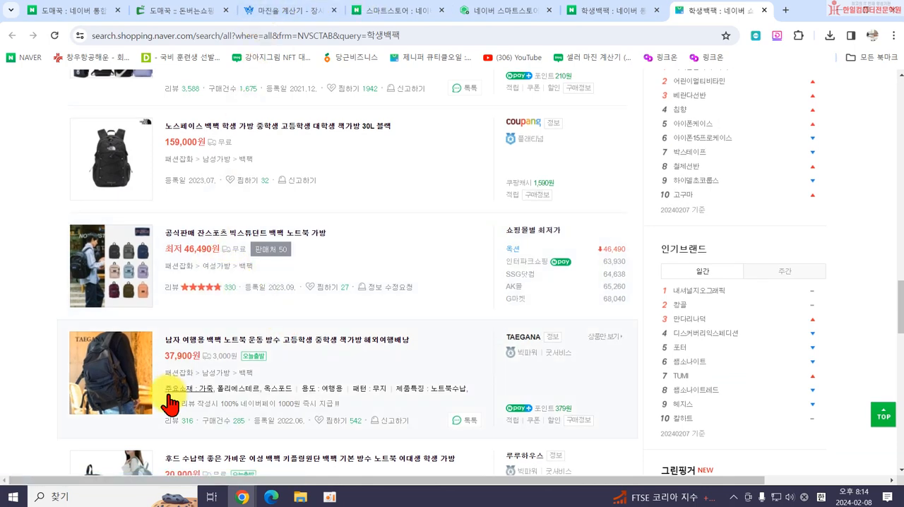
{"action": "scroll", "coordinate": [258, 367], "scroll_direction": "down", "scroll_amount": 3}
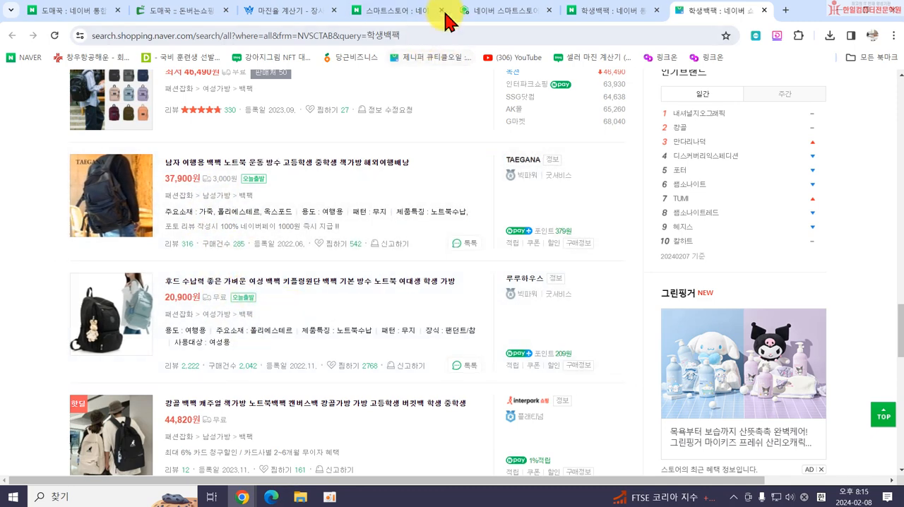
Set the product category to 패션잡화>여성가방>백팩 in the 스마트스토어센터 registration form and go to the 상품명 entry.
{"action": "left_click", "coordinate": [484, 13]}
{"action": "left_click", "coordinate": [221, 265]}
{"action": "type", "text": "벽"}
{"action": "type", "text": "팩"}
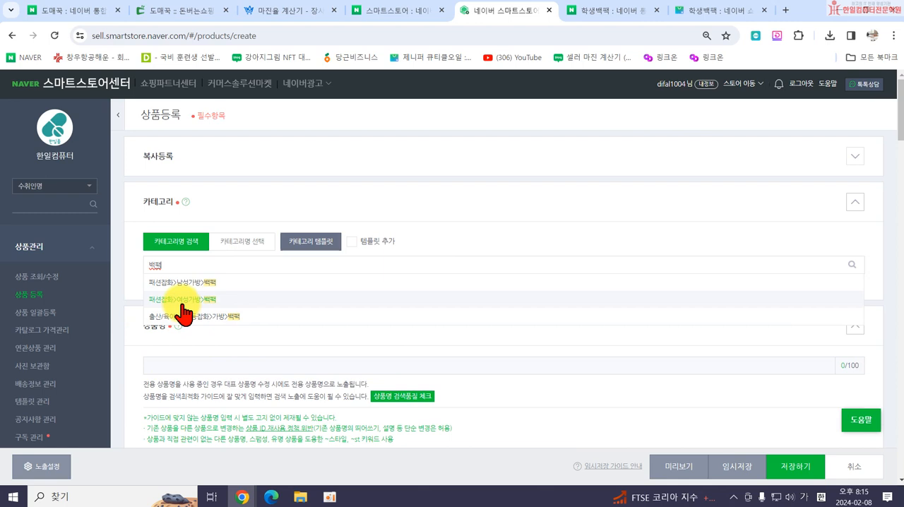
{"action": "left_click", "coordinate": [183, 300]}
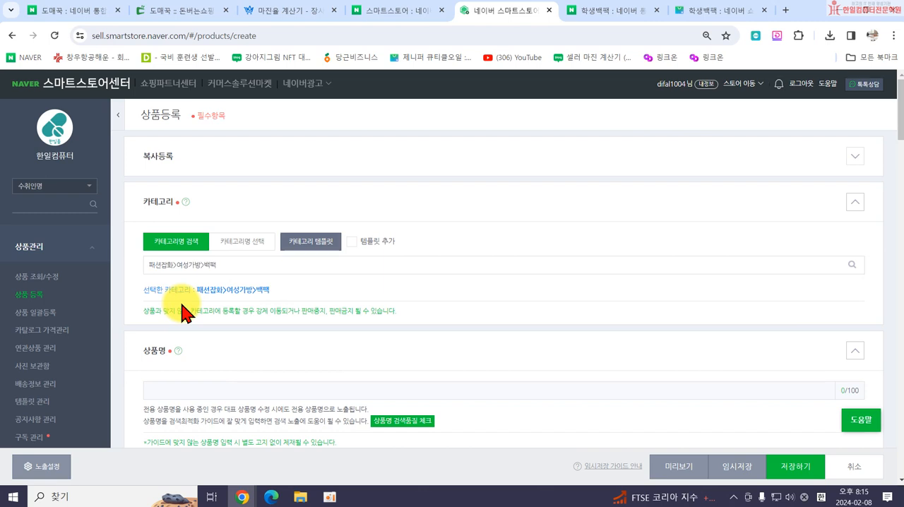
{"action": "left_click", "coordinate": [191, 391]}
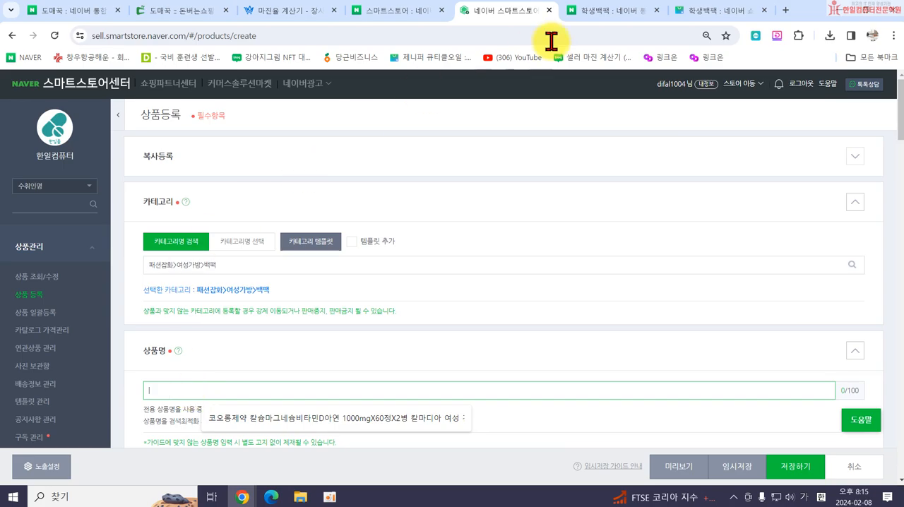
Review the expanded 쇼핑연관 keywords for 학생백팩 and the backpack's original title on the 도매꾹 order page.
{"action": "left_click", "coordinate": [700, 15]}
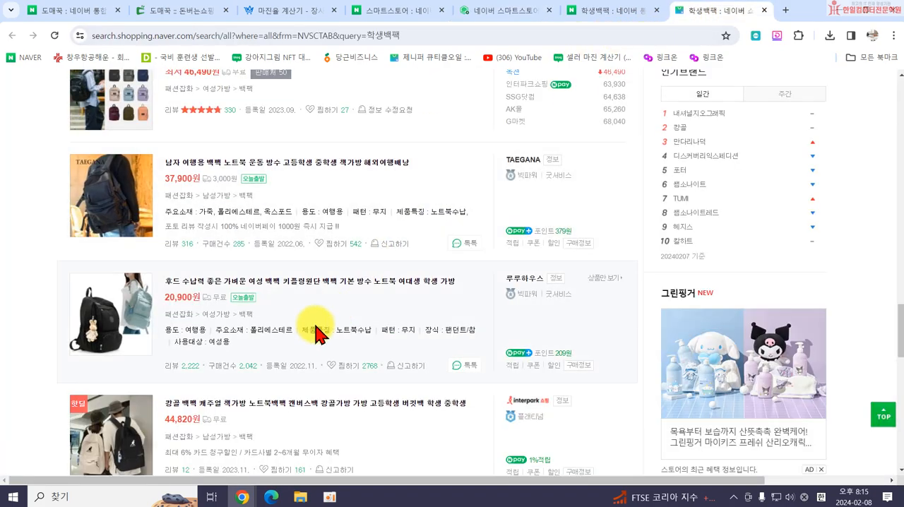
{"action": "scroll", "coordinate": [307, 283], "scroll_direction": "up", "scroll_amount": 10}
{"action": "scroll", "coordinate": [311, 275], "scroll_direction": "up", "scroll_amount": 8}
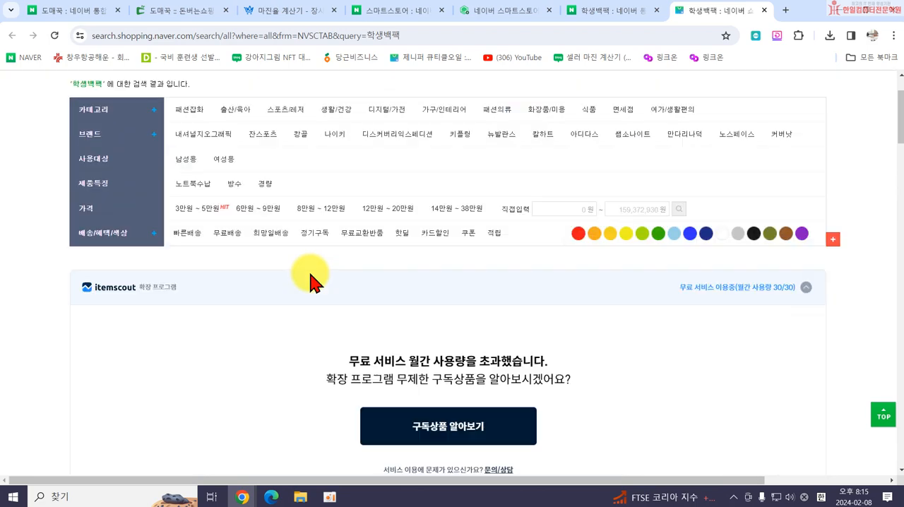
{"action": "scroll", "coordinate": [303, 273], "scroll_direction": "down", "scroll_amount": 3}
{"action": "scroll", "coordinate": [315, 325], "scroll_direction": "down", "scroll_amount": 3}
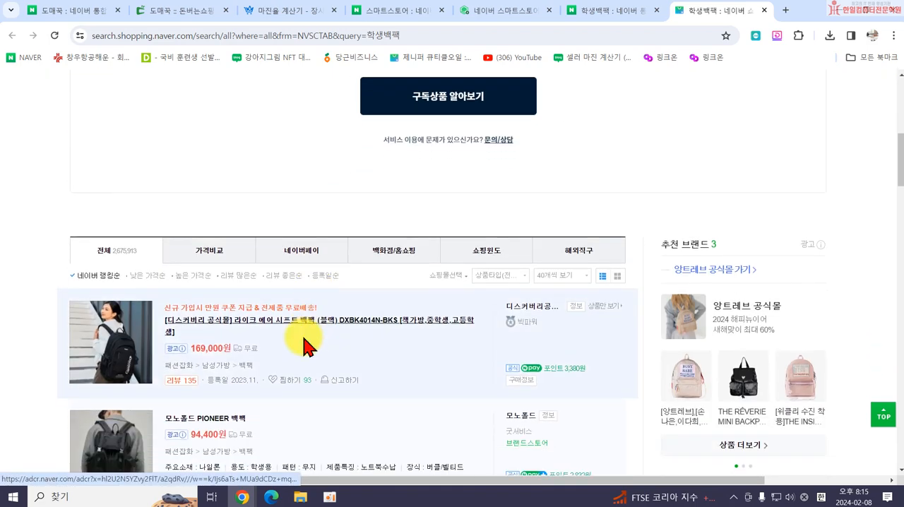
{"action": "scroll", "coordinate": [321, 314], "scroll_direction": "up", "scroll_amount": 6}
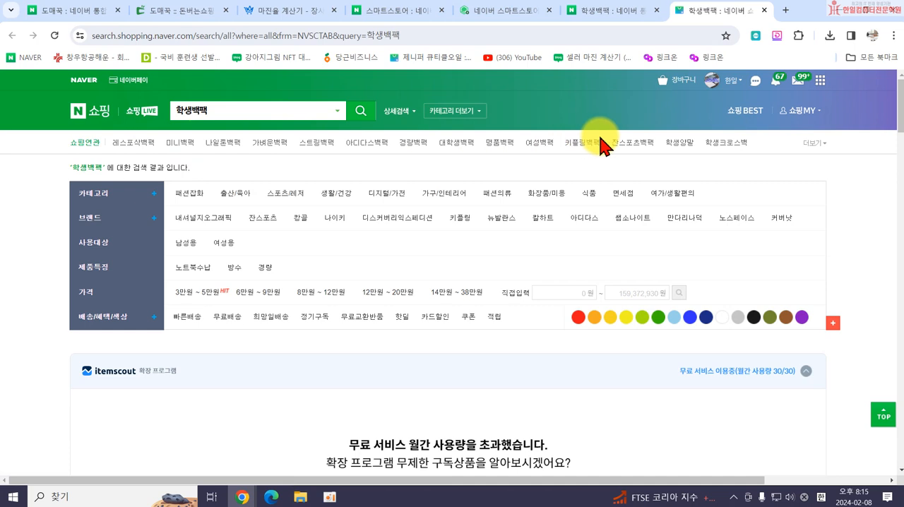
{"action": "left_click", "coordinate": [816, 145]}
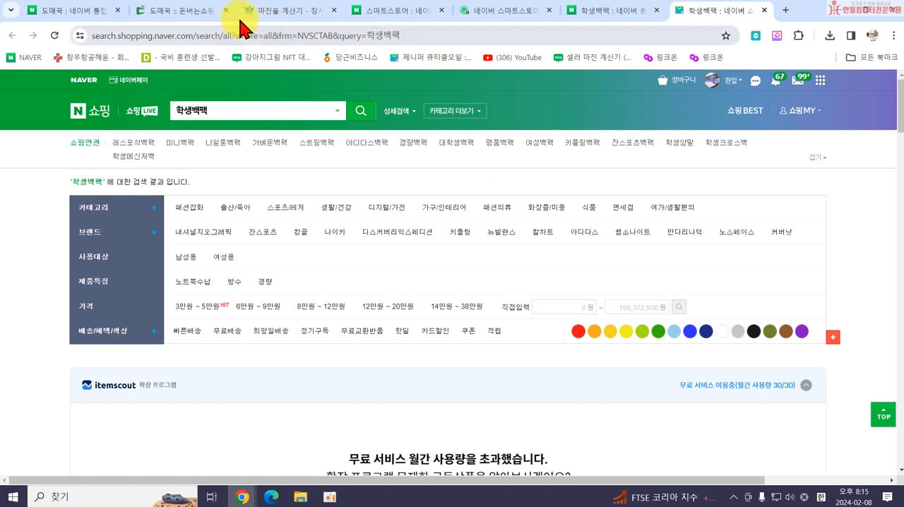
{"action": "left_click", "coordinate": [164, 14]}
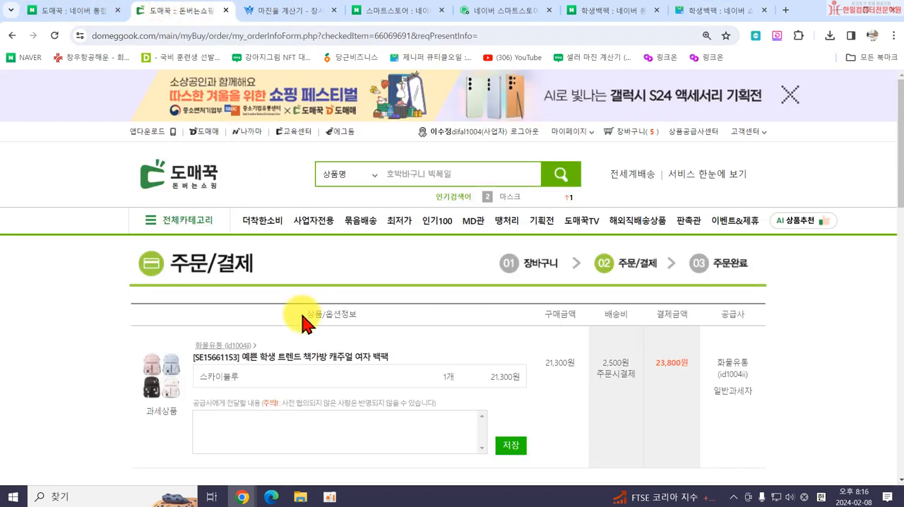
{"action": "scroll", "coordinate": [303, 317], "scroll_direction": "down", "scroll_amount": 1}
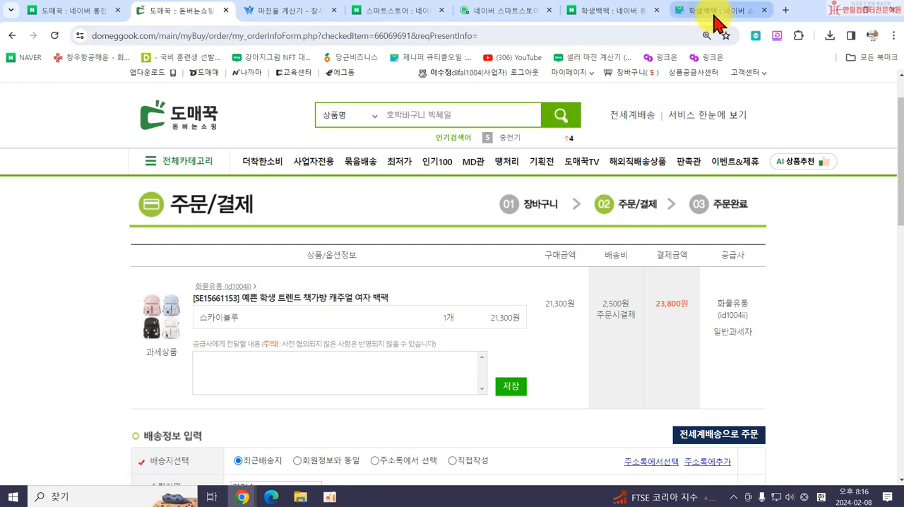
Enter 귀여운 학생백팩 여성가방 as the 상품명 in the 스마트스토어센터 product registration form.
{"action": "left_click", "coordinate": [485, 12]}
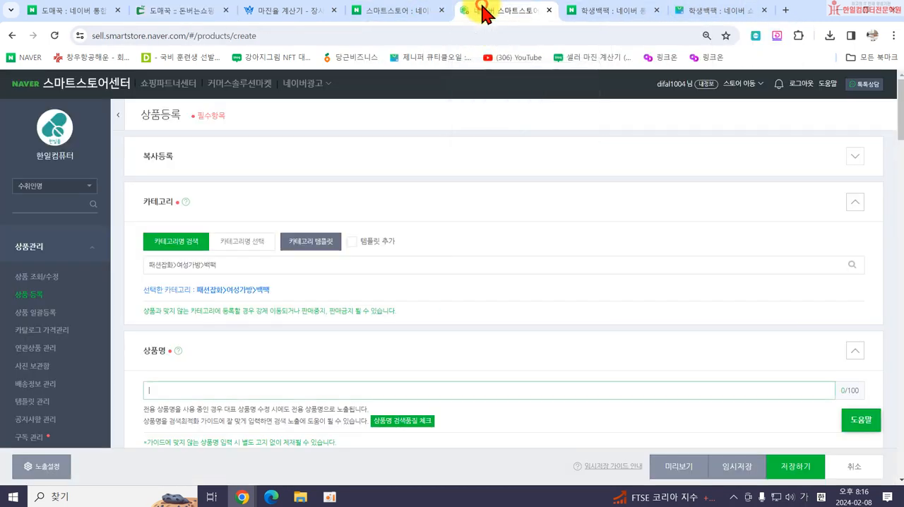
{"action": "left_click", "coordinate": [224, 390]}
{"action": "type", "text": "여"}
{"action": "key", "text": "BackSpace"}
{"action": "type", "text": "학새"}
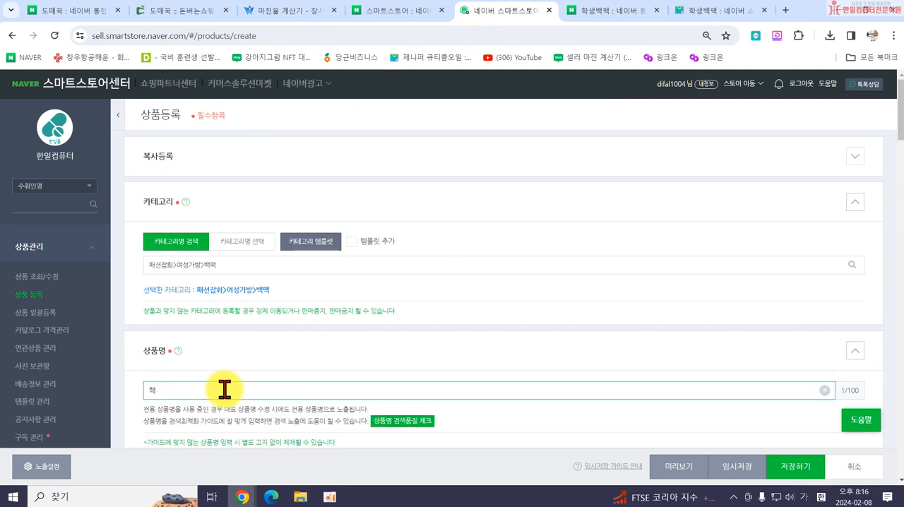
{"action": "key", "text": "BackSpace"}
{"action": "type", "text": "퀴"}
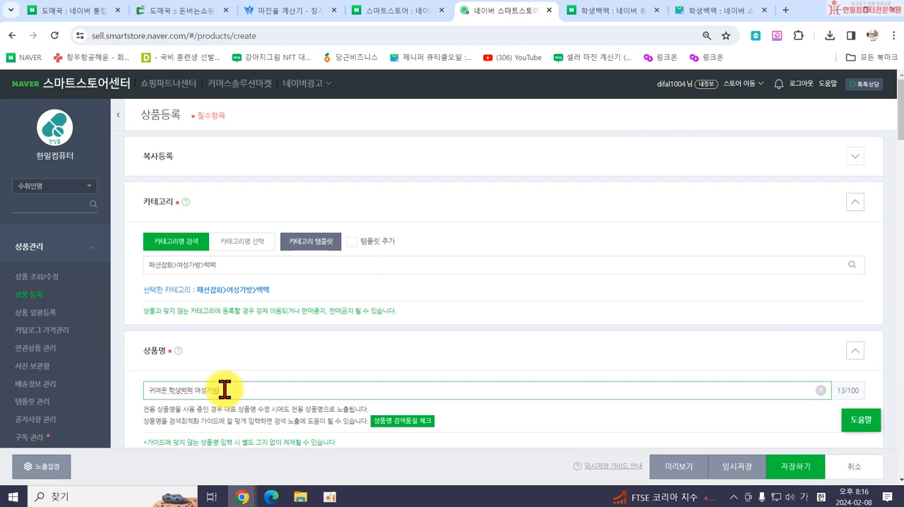
Recheck the original title and the 학생백팩 keywords, change the 상품명 to 귀여운 백팩 대학생 책가방 여성가방, and run its search quality check.
{"action": "left_click", "coordinate": [163, 14]}
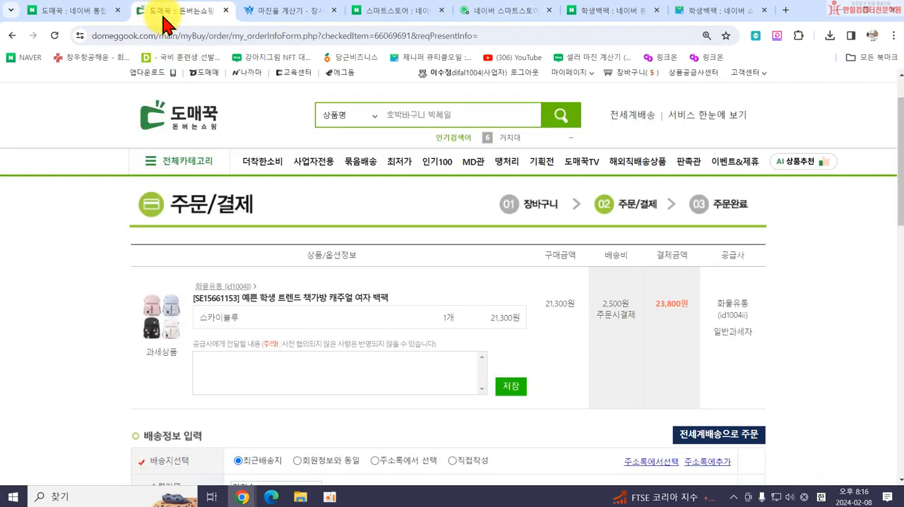
{"action": "left_click", "coordinate": [735, 11]}
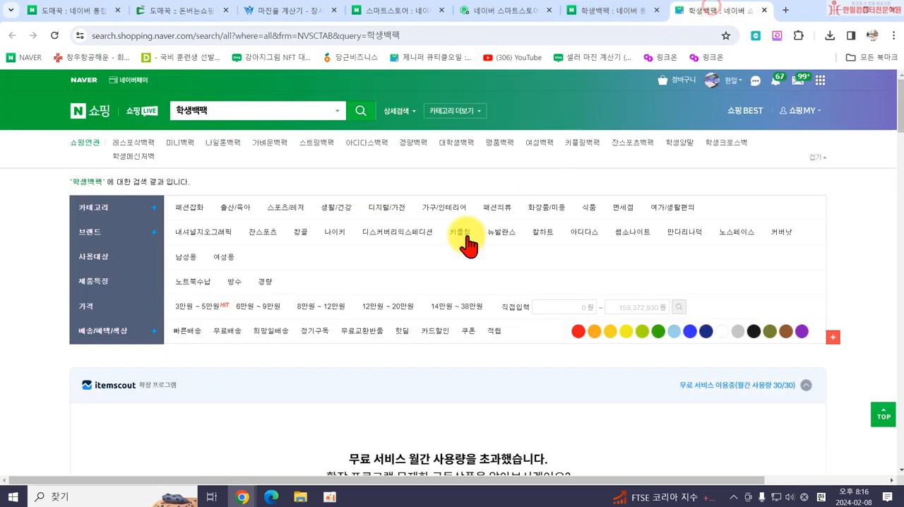
{"action": "scroll", "coordinate": [343, 307], "scroll_direction": "down", "scroll_amount": 4}
{"action": "left_click", "coordinate": [504, 12]}
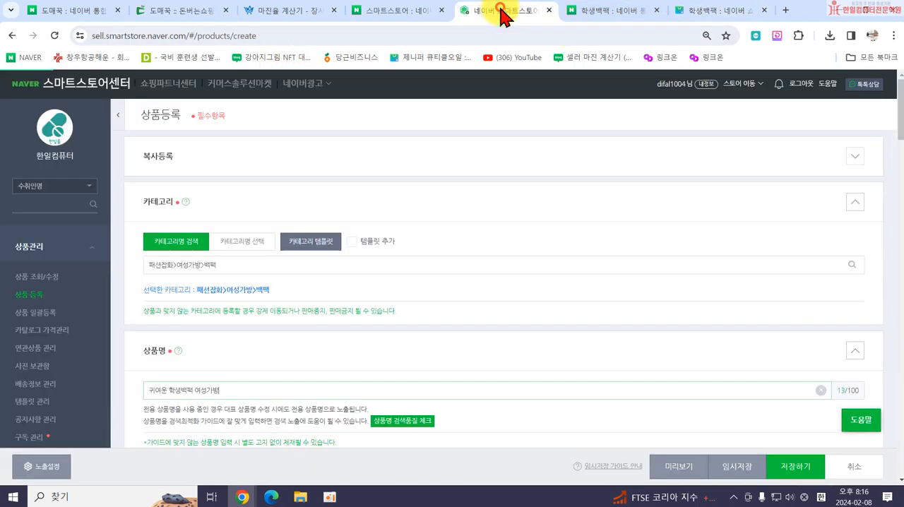
{"action": "scroll", "coordinate": [238, 333], "scroll_direction": "down", "scroll_amount": 3}
{"action": "left_click", "coordinate": [208, 211]}
{"action": "type", "text": "ㅅ"}
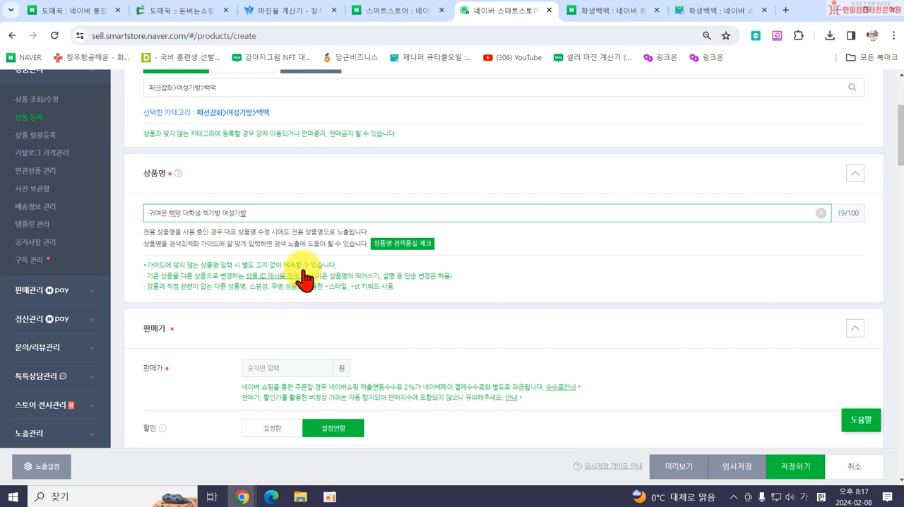
{"action": "left_click", "coordinate": [389, 244]}
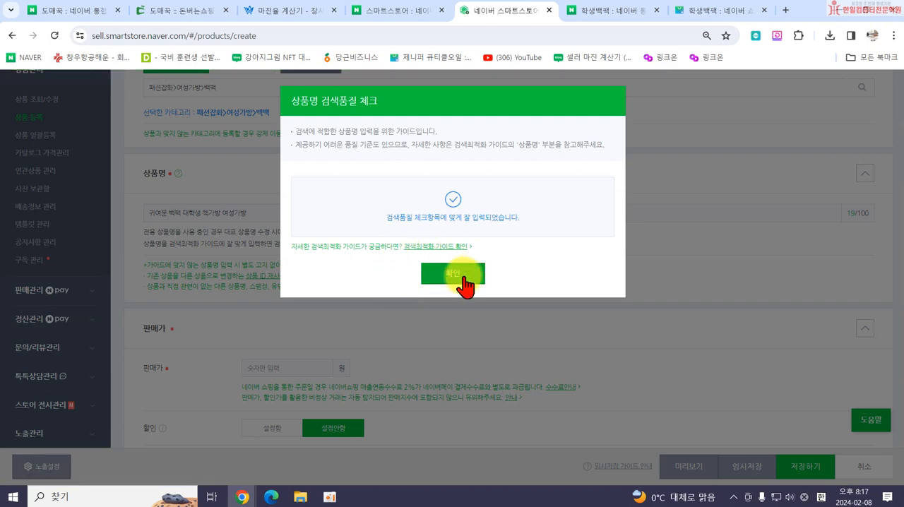
{"action": "left_click", "coordinate": [466, 280]}
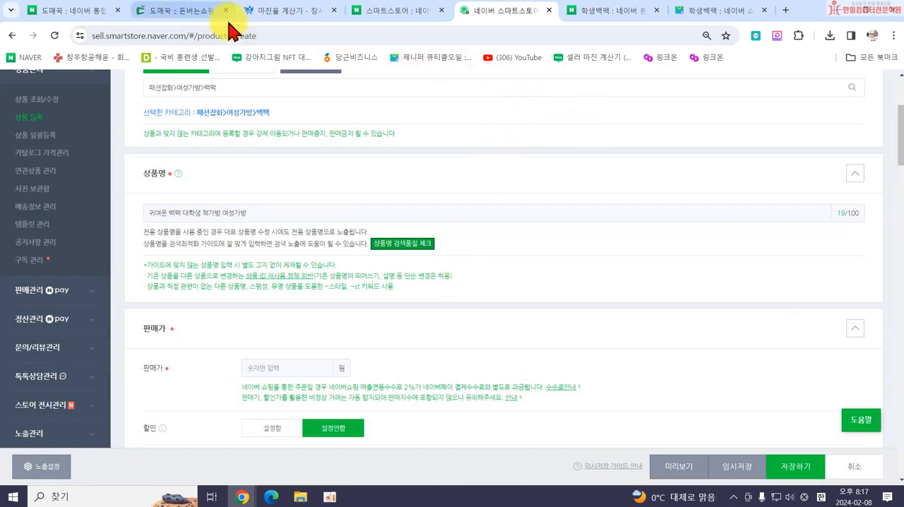
Consult the original 도매꾹 title and insert 캐주얼 before 여성가방 in the 상품명 of the 스마트스토어센터 form.
{"action": "left_click", "coordinate": [193, 12]}
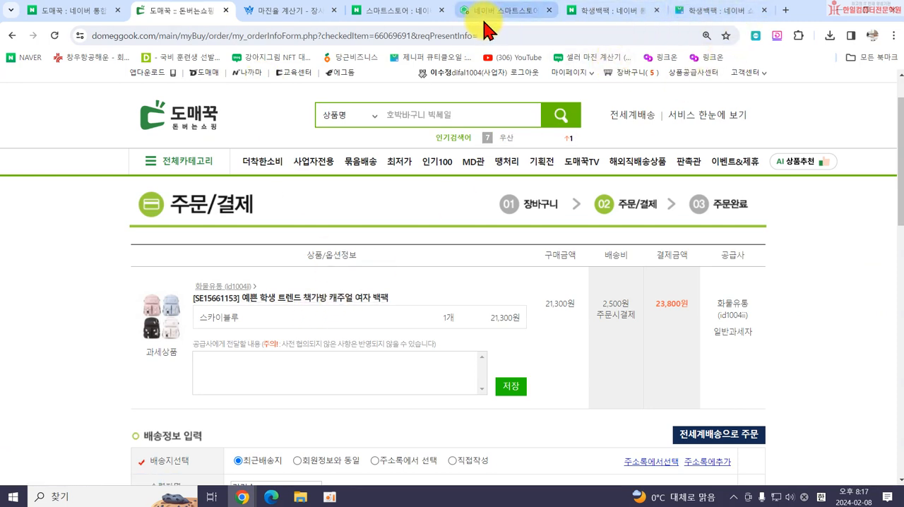
{"action": "left_click", "coordinate": [488, 14]}
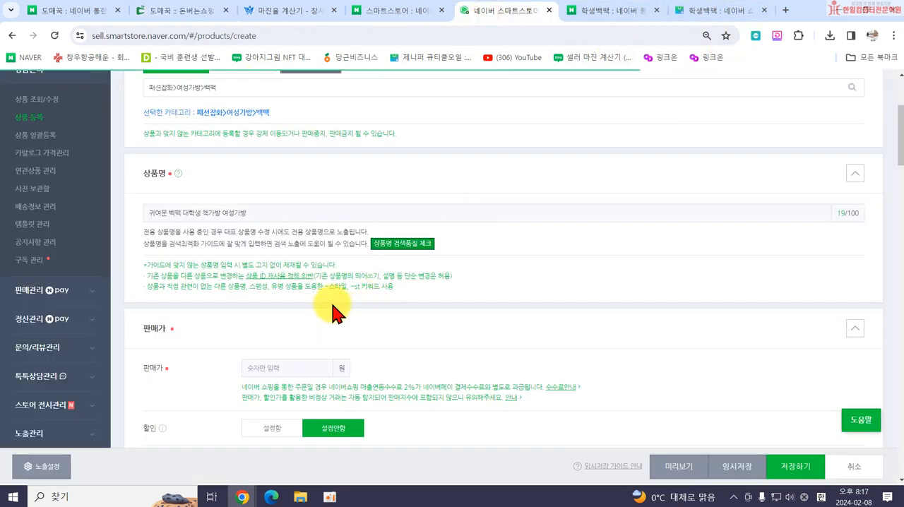
{"action": "left_click", "coordinate": [223, 213]}
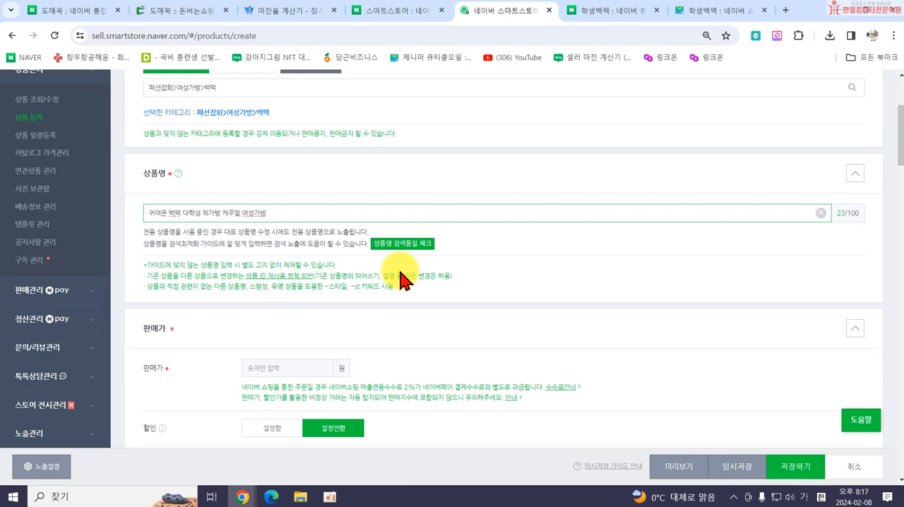
Set the 판매가 of the product to 30000원.
{"action": "left_click", "coordinate": [298, 366]}
{"action": "type", "text": "3"}
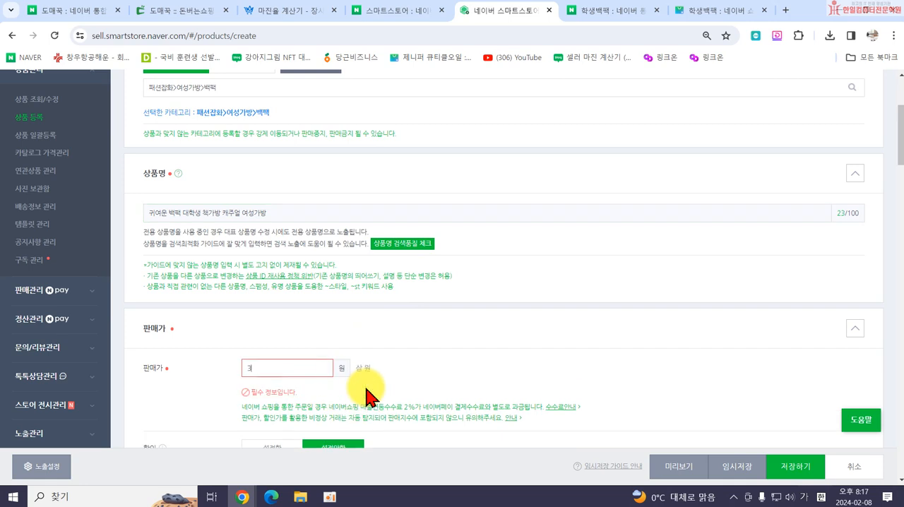
{"action": "type", "text": "0000"}
Expand the 옵션 section of the registration form to show its color and size option settings.
{"action": "scroll", "coordinate": [381, 385], "scroll_direction": "down", "scroll_amount": 3}
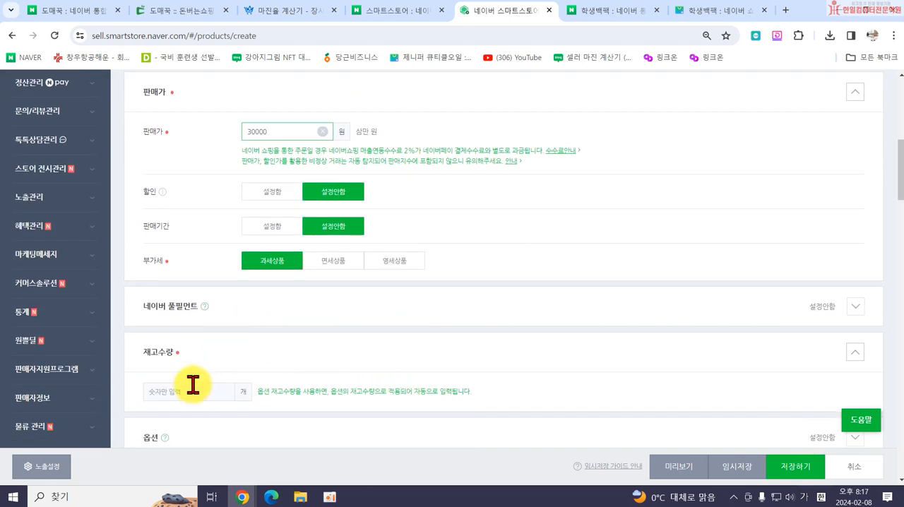
{"action": "scroll", "coordinate": [202, 364], "scroll_direction": "down", "scroll_amount": 2}
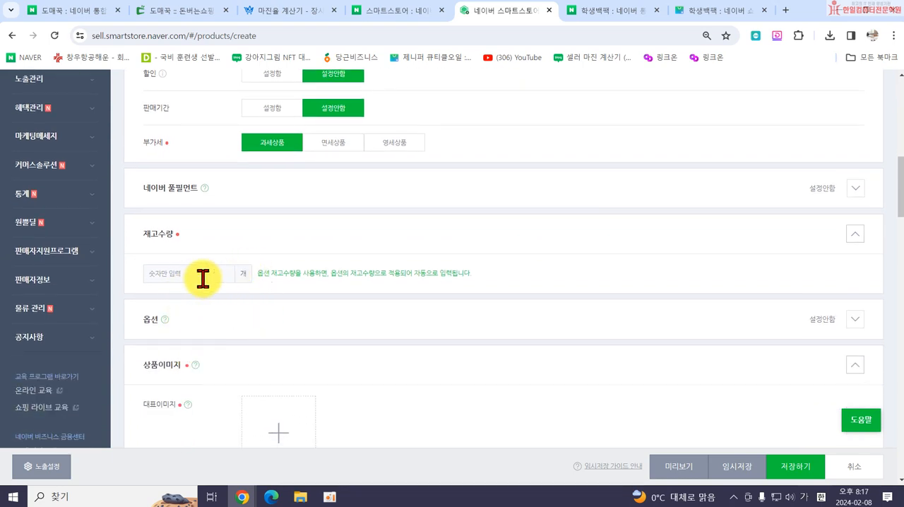
{"action": "left_click", "coordinate": [241, 320]}
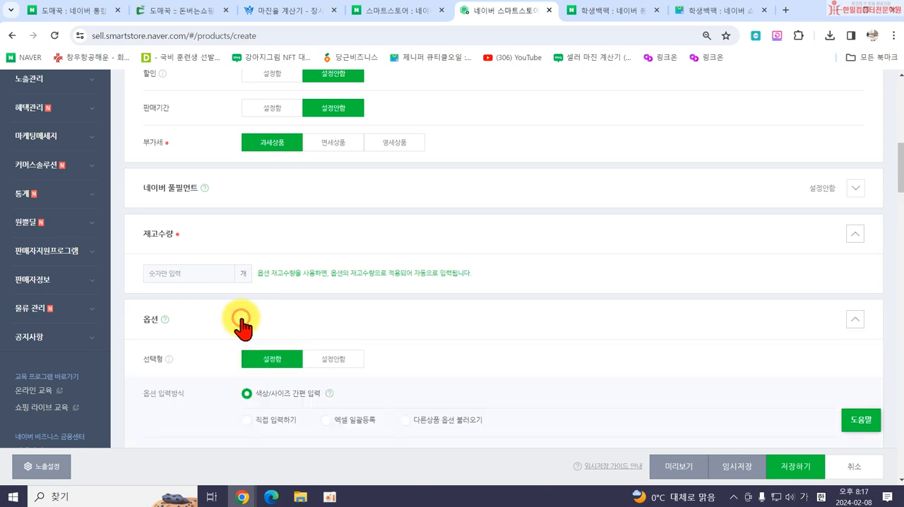
{"action": "scroll", "coordinate": [311, 328], "scroll_direction": "down", "scroll_amount": 2}
{"action": "scroll", "coordinate": [351, 328], "scroll_direction": "down", "scroll_amount": 2}
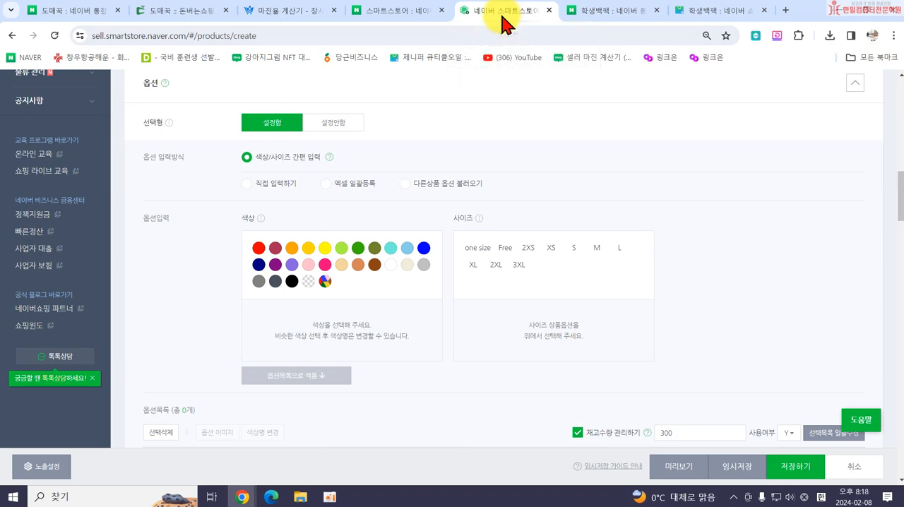
Place the 도매꾹 order page in its own window side by side with the 스마트스토어센터 form, keeping the option settings in view.
{"action": "key", "text": "super+Right"}
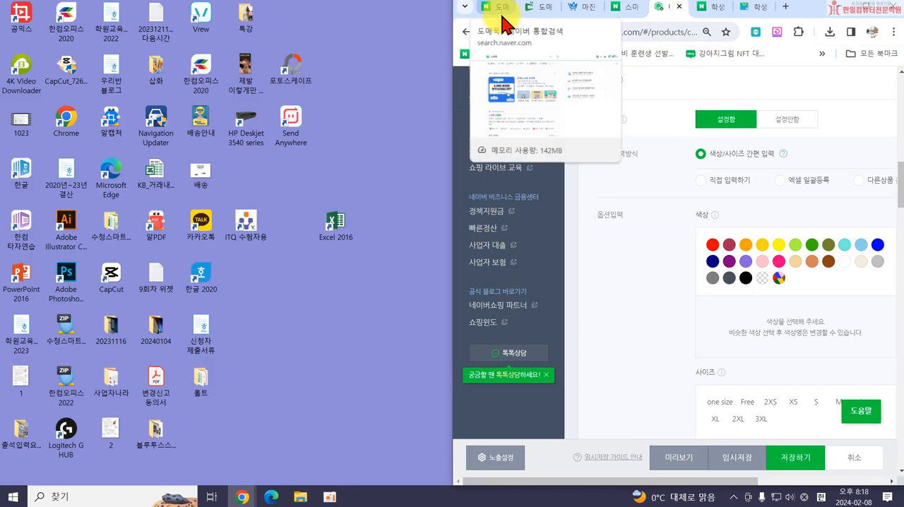
{"action": "left_click_drag", "start_coordinate": [528, 9], "coordinate": [258, 83]}
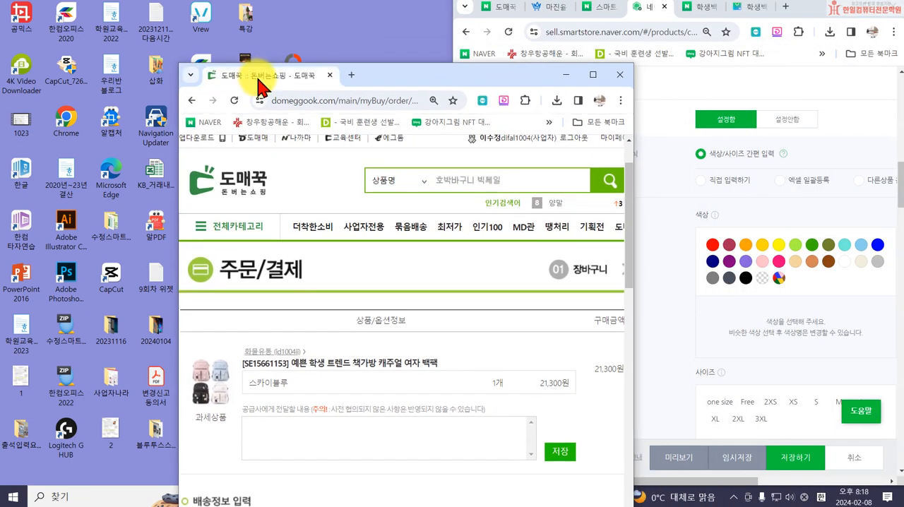
{"action": "key", "text": "super+Left"}
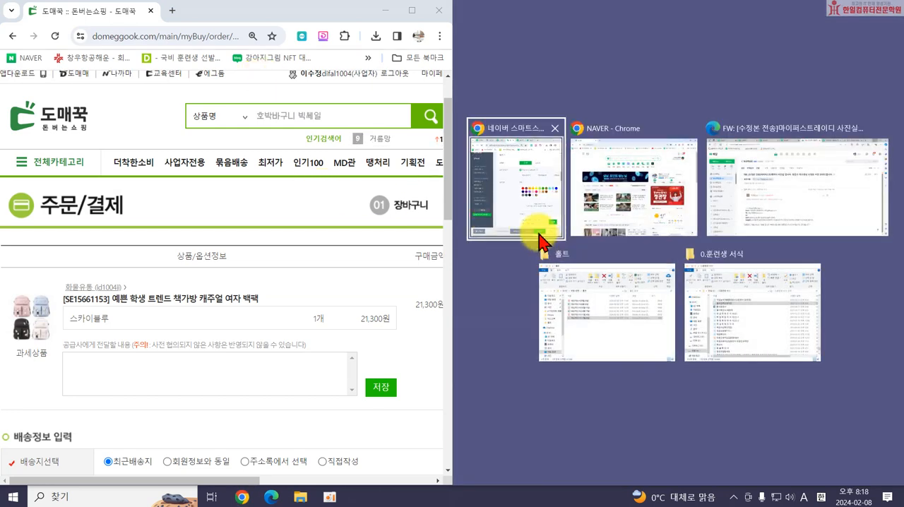
{"action": "left_click", "coordinate": [535, 191]}
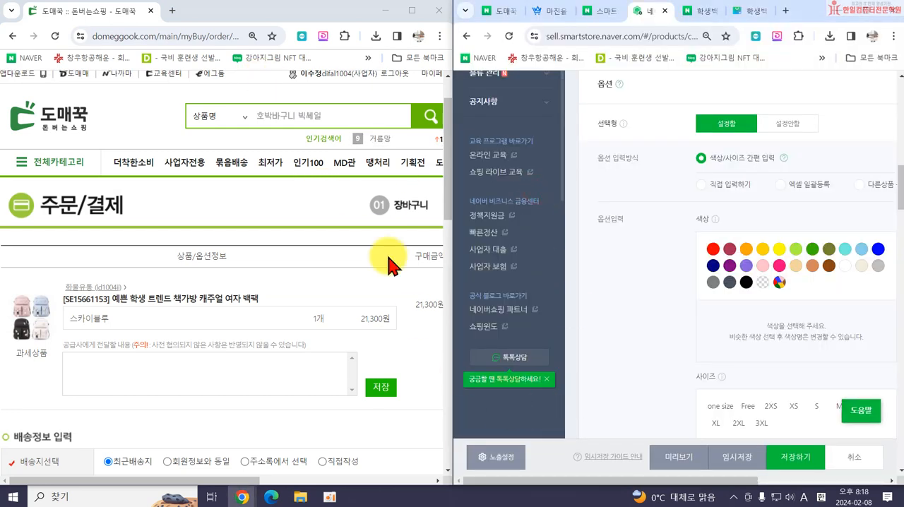
{"action": "left_click_drag", "start_coordinate": [600, 480], "coordinate": [684, 484]}
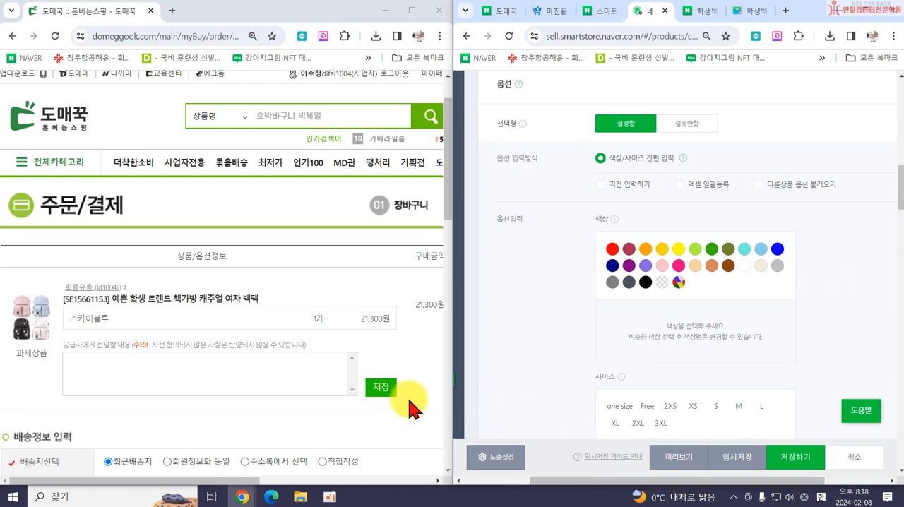
Open the backpack's 도매꾹 product page and show its complete color option list with stock quantities beside the registration form.
{"action": "left_click", "coordinate": [127, 305]}
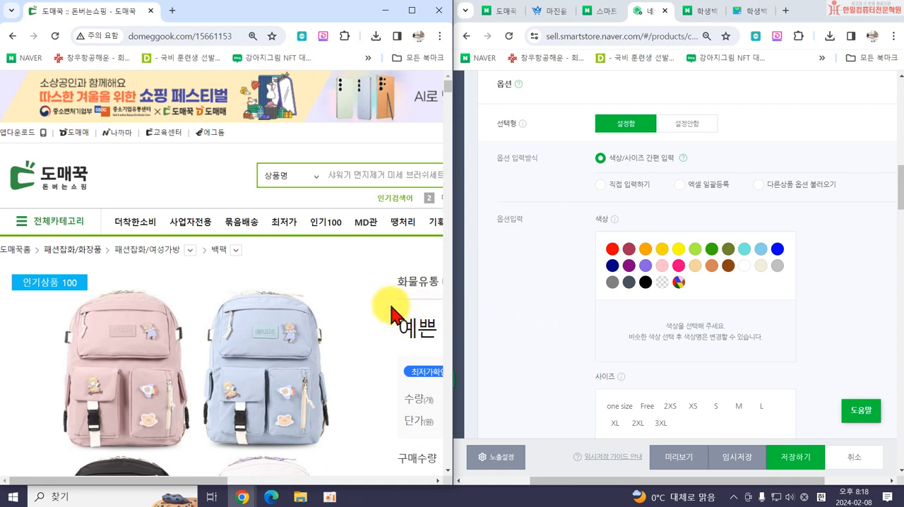
{"action": "scroll", "coordinate": [343, 313], "scroll_direction": "down", "scroll_amount": 3}
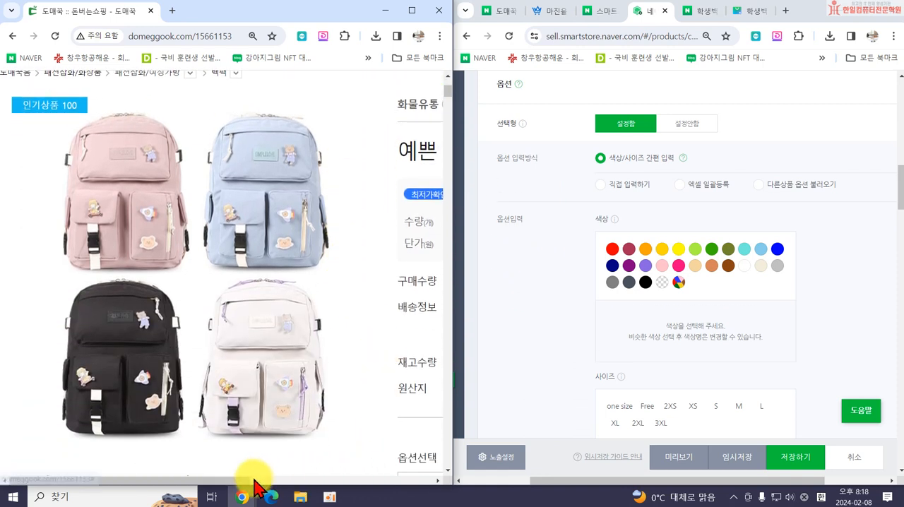
{"action": "left_click", "coordinate": [240, 481]}
{"action": "left_click_drag", "start_coordinate": [248, 487], "coordinate": [377, 480]}
{"action": "scroll", "coordinate": [358, 427], "scroll_direction": "down", "scroll_amount": 3}
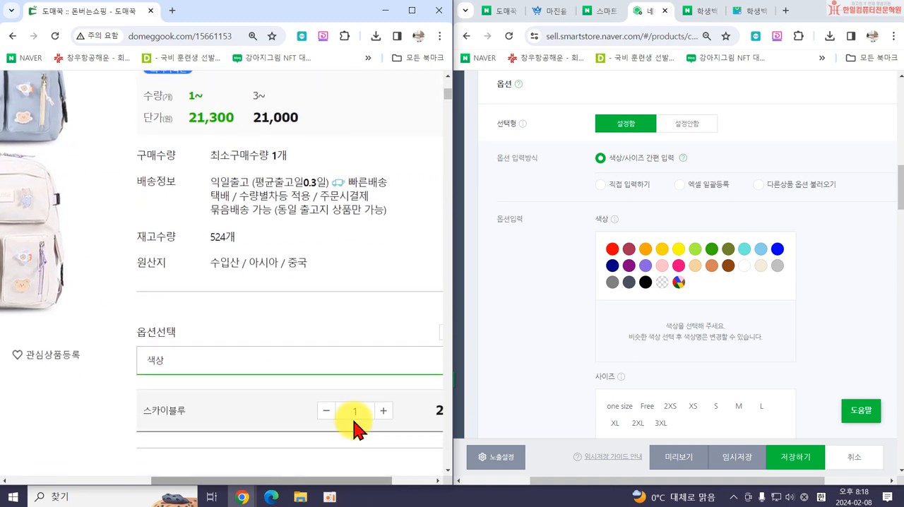
{"action": "left_click", "coordinate": [255, 321]}
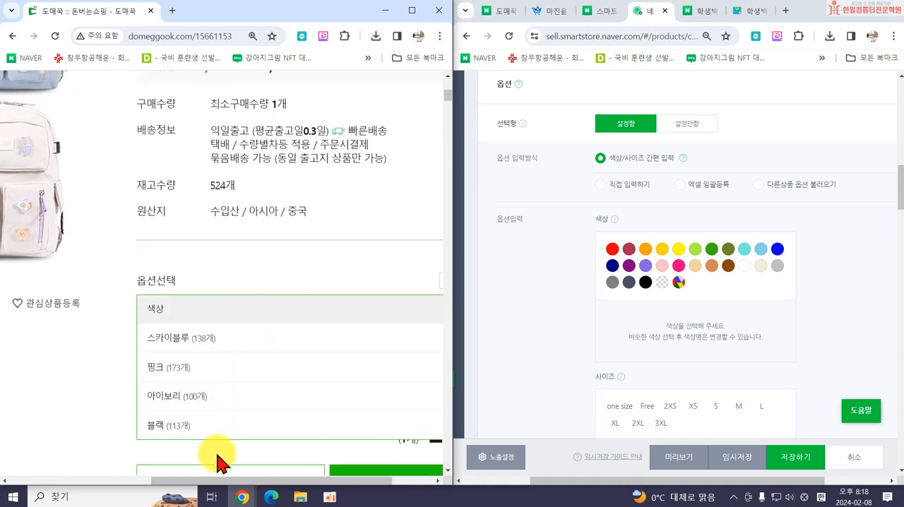
{"action": "left_click_drag", "start_coordinate": [223, 487], "coordinate": [295, 483]}
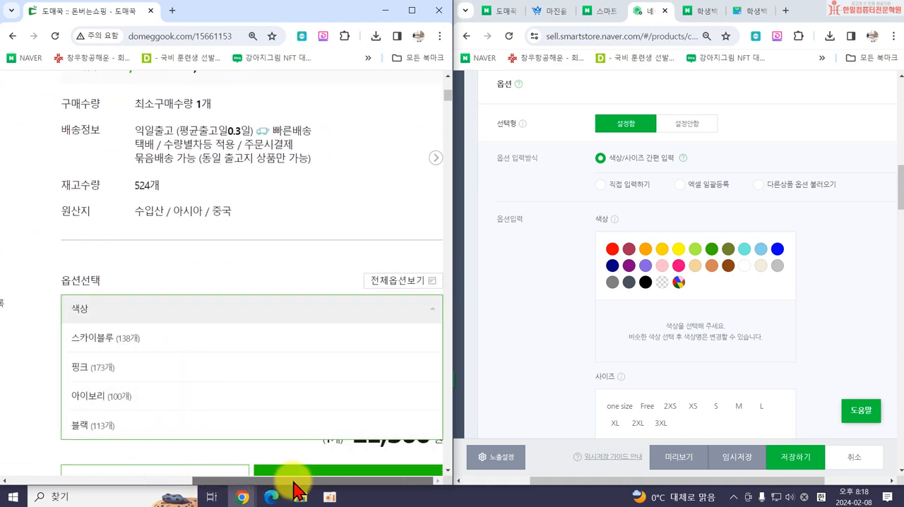
{"action": "left_click", "coordinate": [203, 300]}
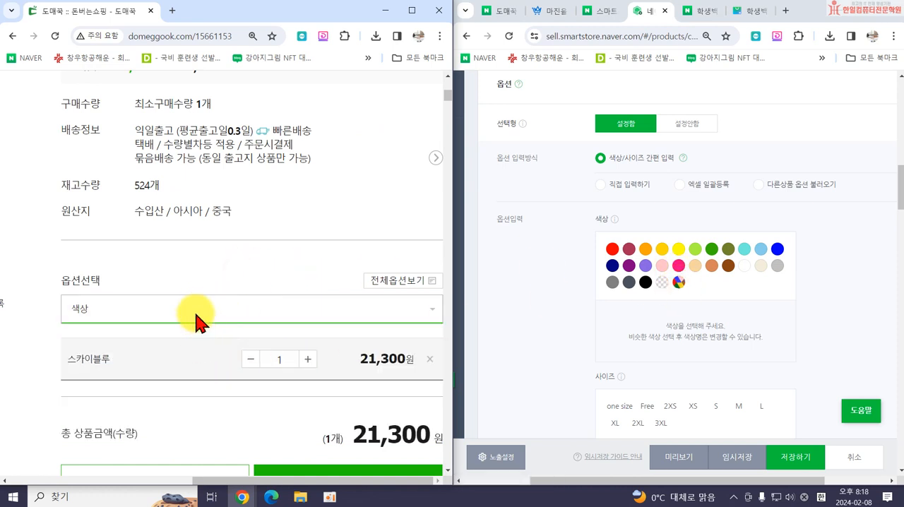
{"action": "left_click", "coordinate": [389, 277]}
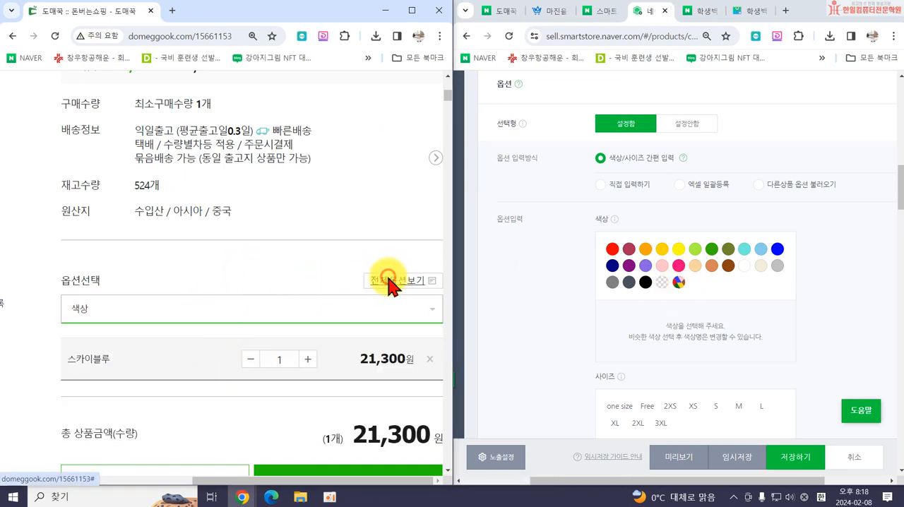
{"action": "left_click_drag", "start_coordinate": [445, 87], "coordinate": [248, 78]}
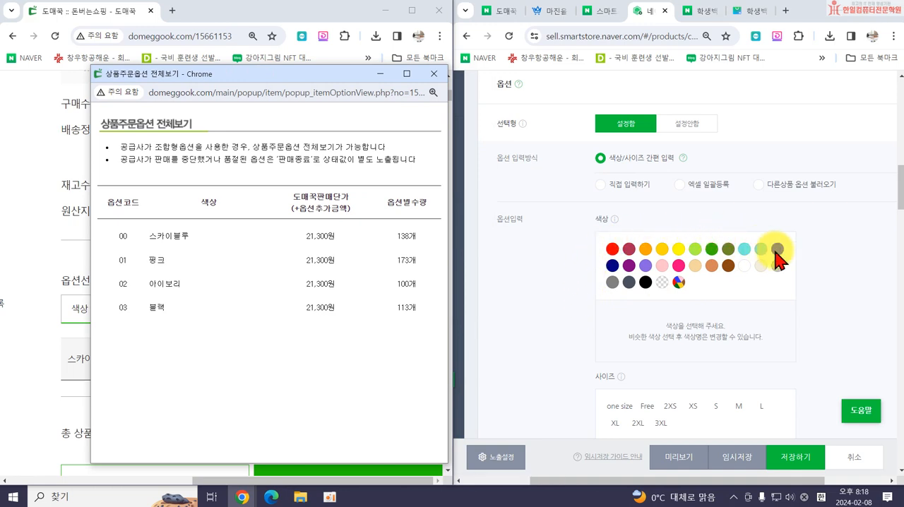
Switch the option entry method to 직접 입력하기 and apply option 색상 with values 스카이블루, 핑크, 아이보리, 블랙 to the option list.
{"action": "left_click", "coordinate": [601, 185]}
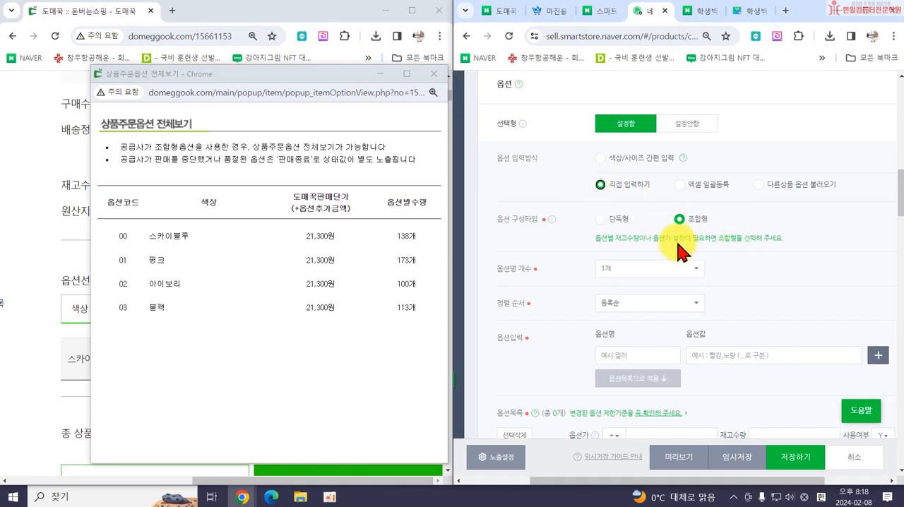
{"action": "left_click", "coordinate": [621, 355]}
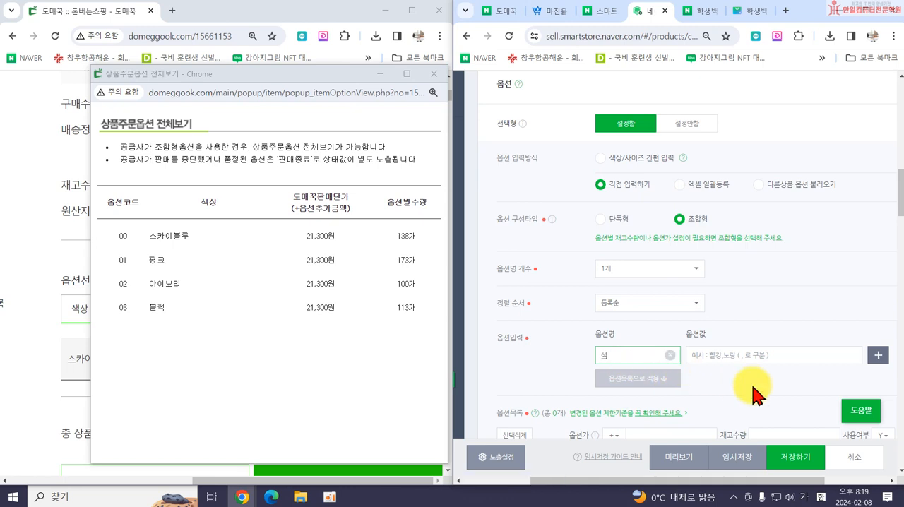
{"action": "left_click", "coordinate": [710, 356]}
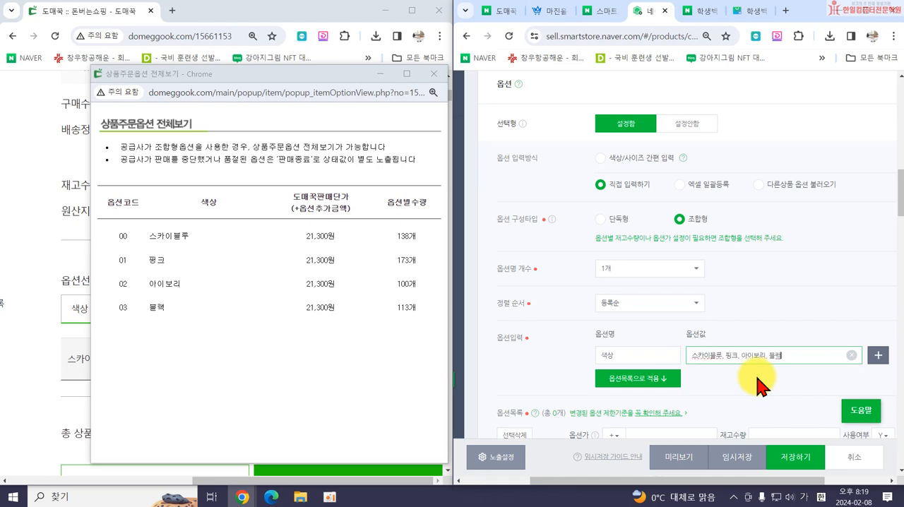
{"action": "left_click", "coordinate": [658, 384]}
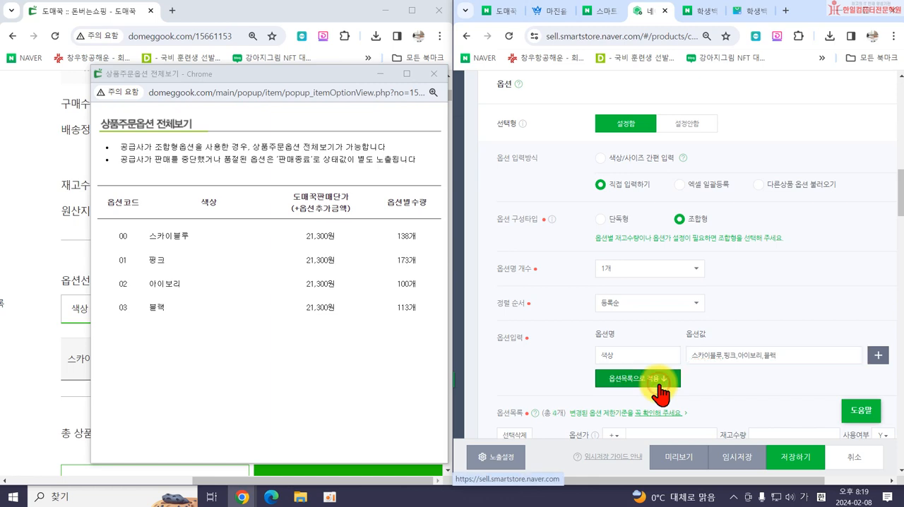
Select all four color options in the option list and bulk-update their 재고수량 to 50.
{"action": "scroll", "coordinate": [655, 392], "scroll_direction": "down", "scroll_amount": 3}
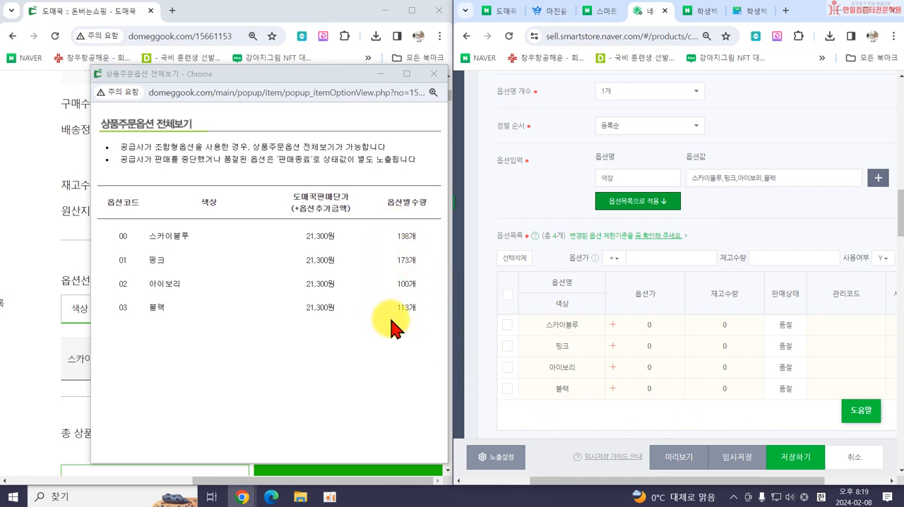
{"action": "left_click", "coordinate": [507, 295]}
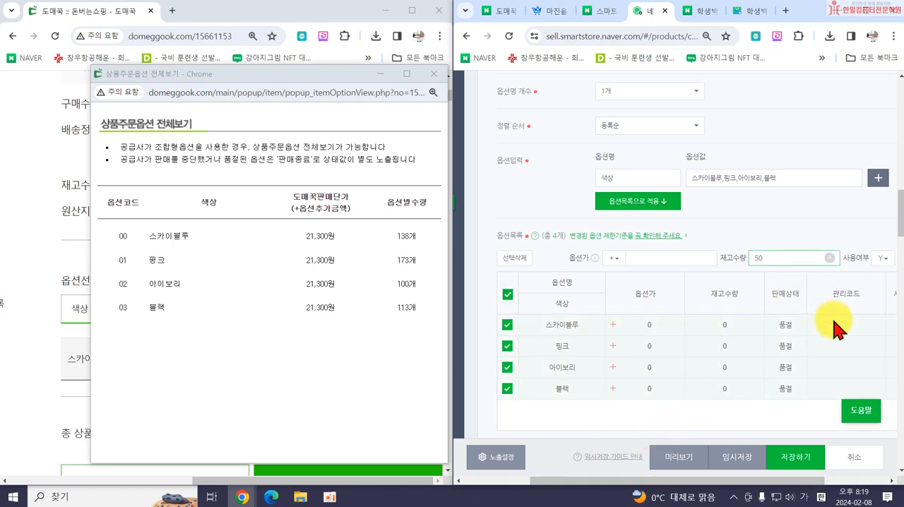
{"action": "left_click_drag", "start_coordinate": [757, 481], "coordinate": [819, 481]}
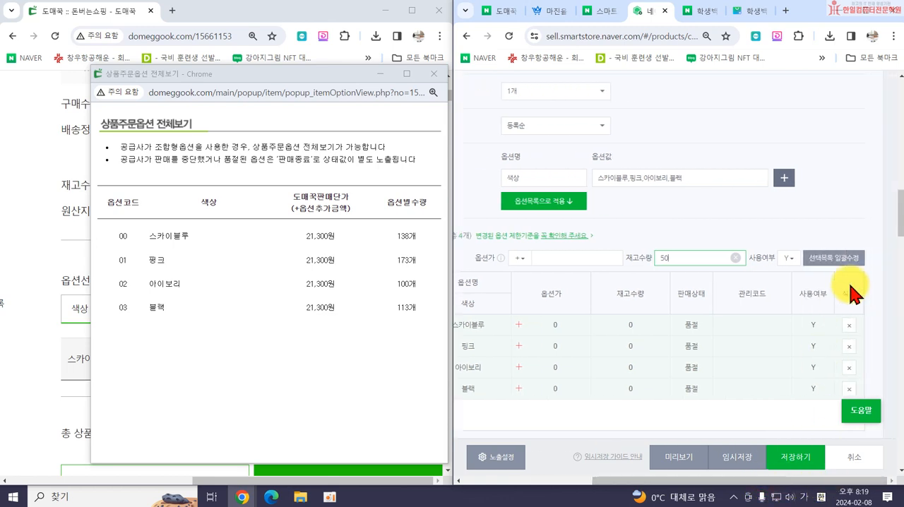
{"action": "left_click", "coordinate": [834, 258]}
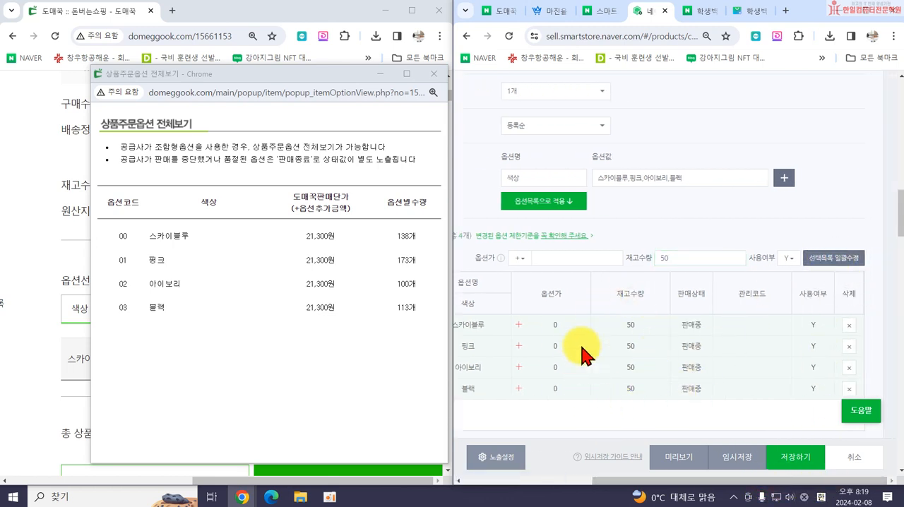
Expand the 스마트스토어센터 registration form to full screen and go past the option list to the 상품이미지 section.
{"action": "left_click_drag", "start_coordinate": [606, 482], "coordinate": [568, 482]}
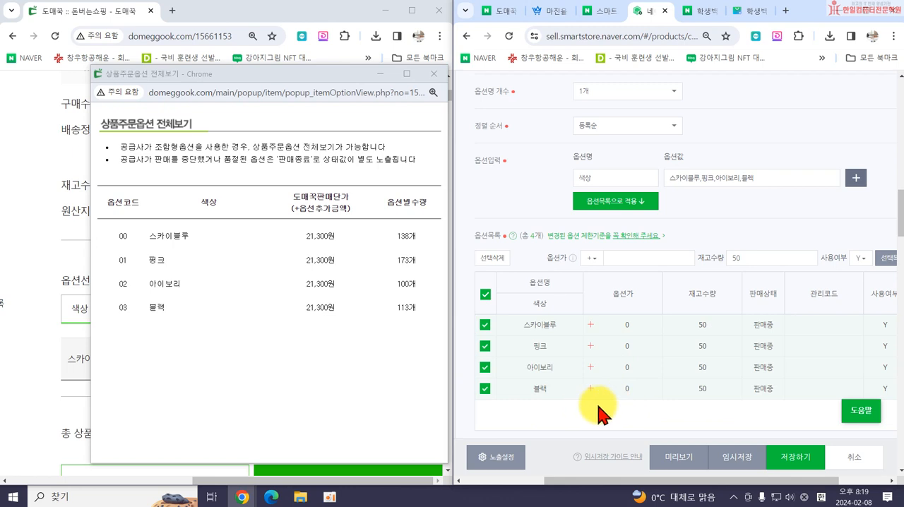
{"action": "scroll", "coordinate": [614, 403], "scroll_direction": "down", "scroll_amount": 3}
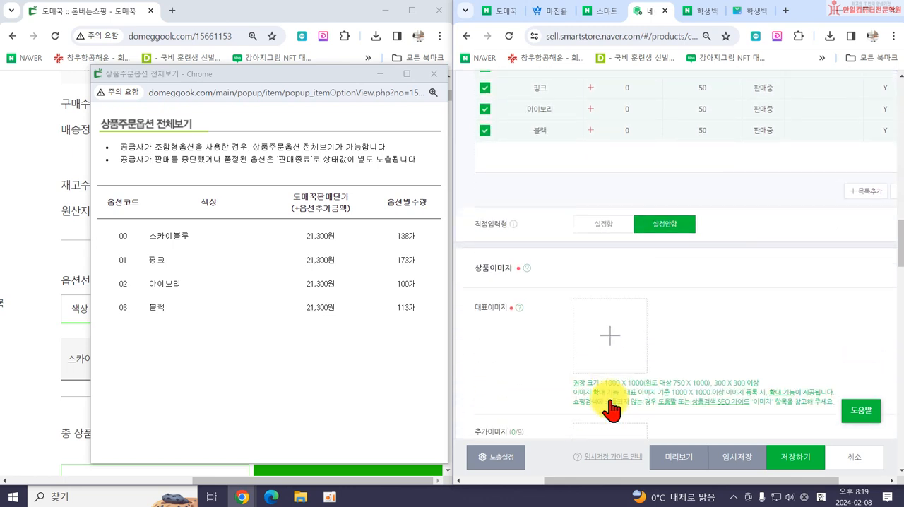
{"action": "scroll", "coordinate": [586, 326], "scroll_direction": "up", "scroll_amount": 2}
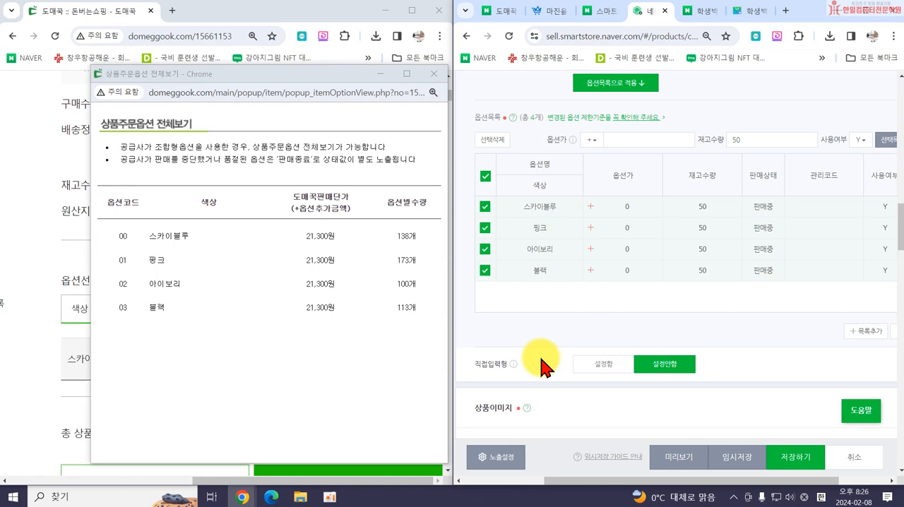
{"action": "double_click", "coordinate": [809, 14]}
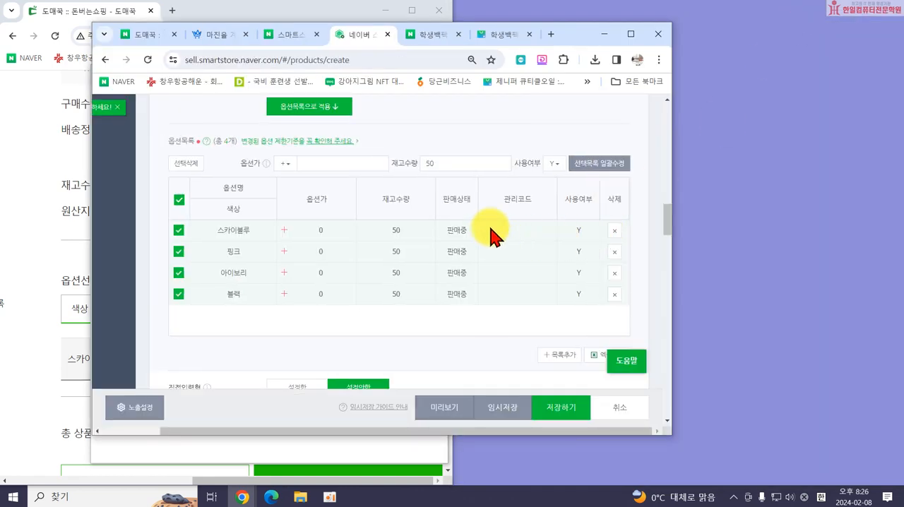
{"action": "left_click", "coordinate": [631, 34]}
{"action": "scroll", "coordinate": [484, 262], "scroll_direction": "down", "scroll_amount": 2}
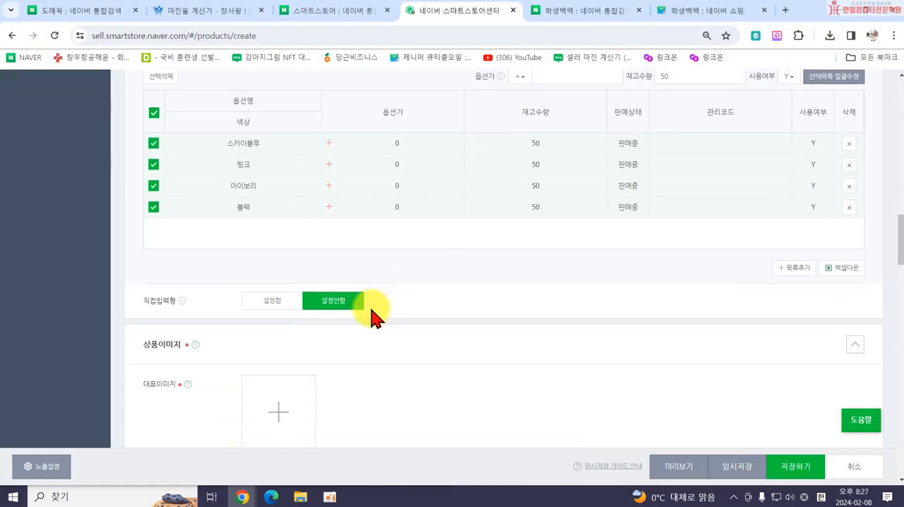
{"action": "scroll", "coordinate": [374, 318], "scroll_direction": "down", "scroll_amount": 3}
Start adding a 대표이미지 from 내 사진 and look through the 가방 folder for the main product photo.
{"action": "left_click", "coordinate": [277, 187]}
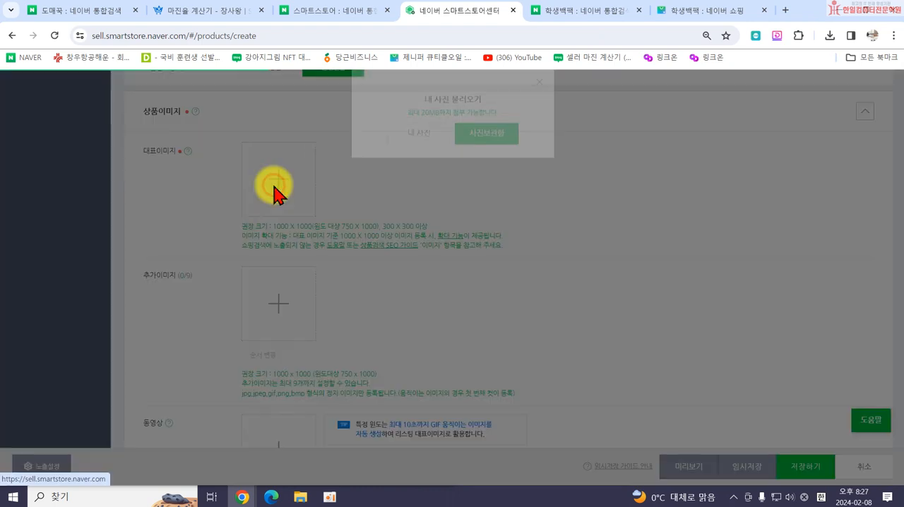
{"action": "left_click", "coordinate": [404, 162]}
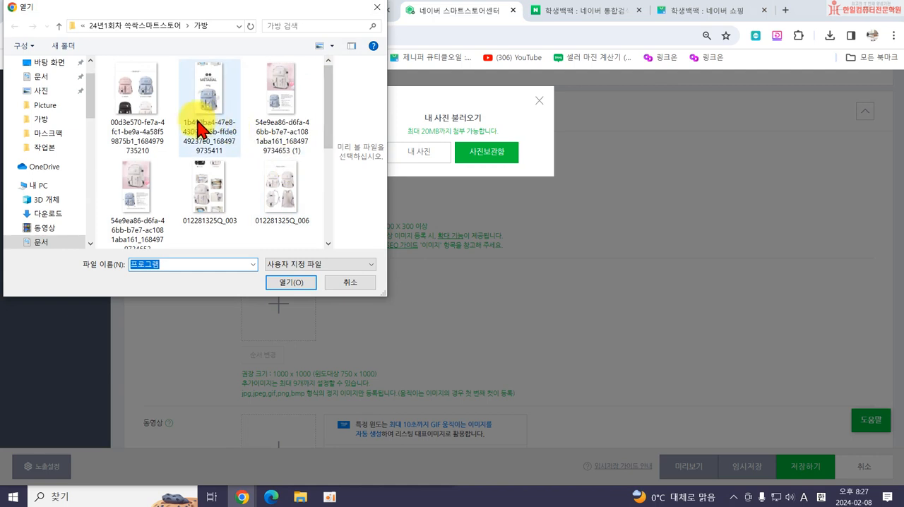
{"action": "scroll", "coordinate": [212, 176], "scroll_direction": "down", "scroll_amount": 2}
{"action": "scroll", "coordinate": [248, 204], "scroll_direction": "up", "scroll_amount": 2}
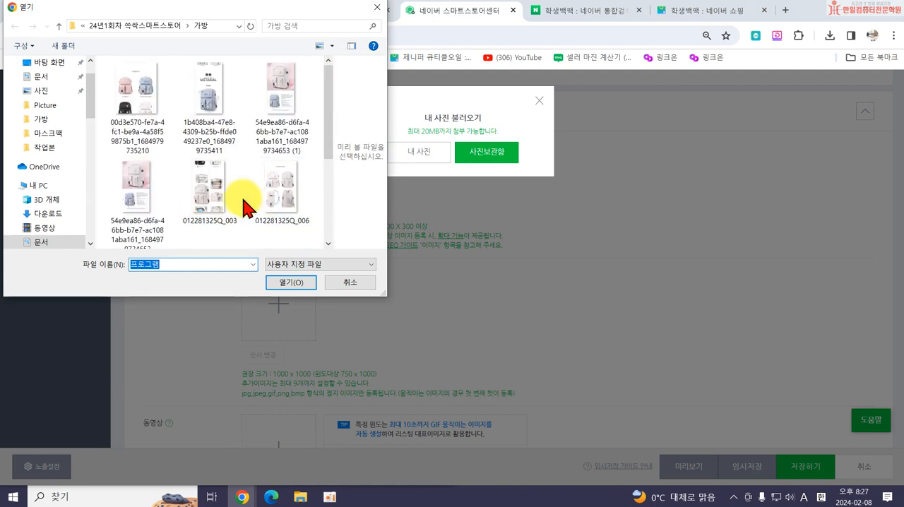
{"action": "scroll", "coordinate": [205, 152], "scroll_direction": "down", "scroll_amount": 4}
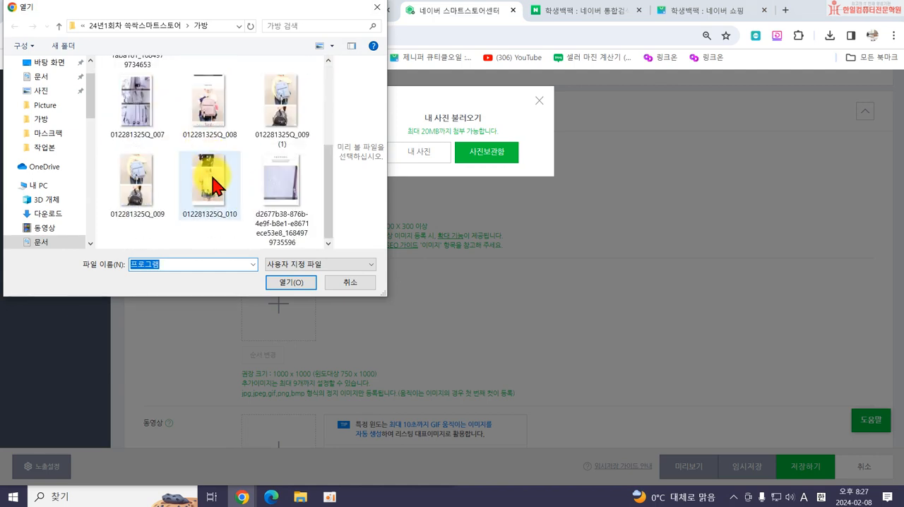
{"action": "scroll", "coordinate": [198, 205], "scroll_direction": "up", "scroll_amount": 4}
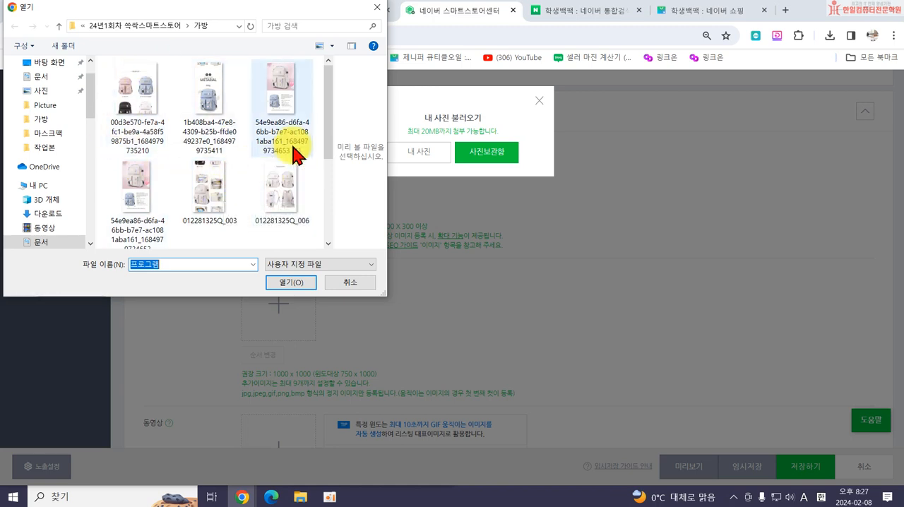
{"action": "left_click", "coordinate": [372, 8]}
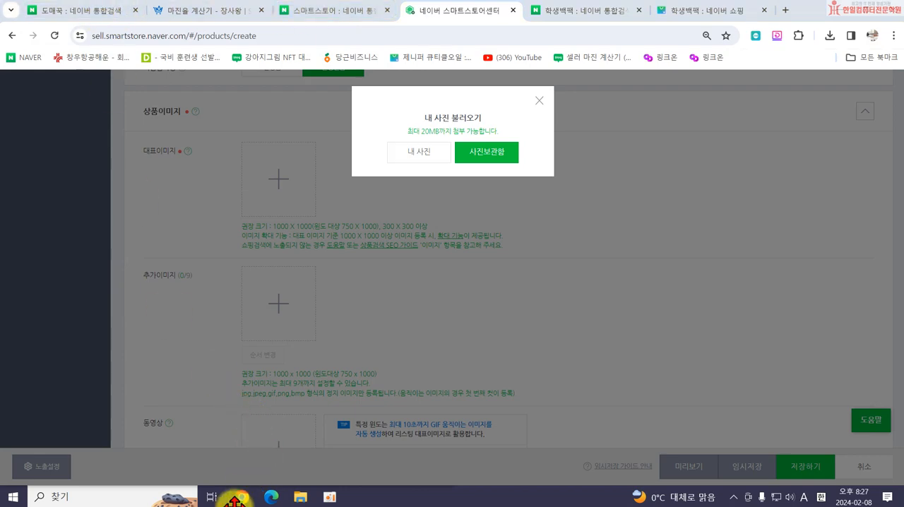
Bring up the 도매꾹 product page and show its main photo with all four backpack colors.
{"action": "mouse_move", "coordinate": [245, 488]}
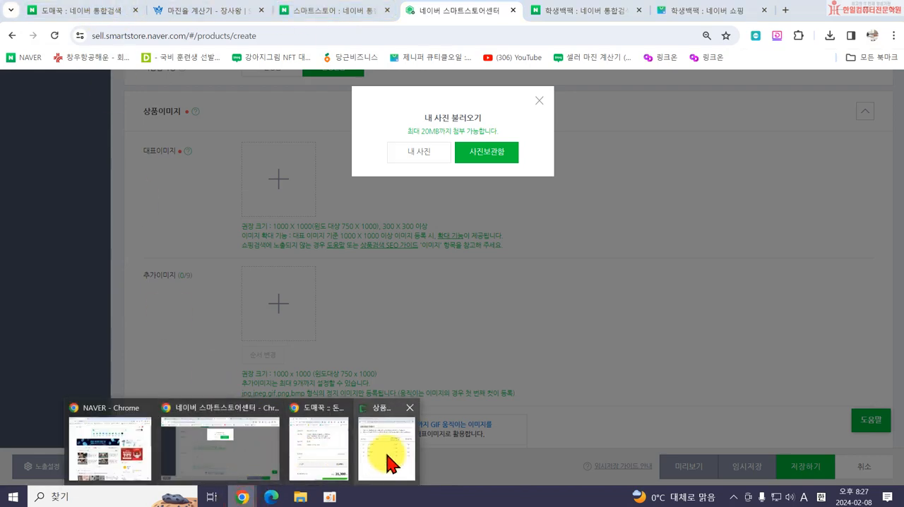
{"action": "left_click", "coordinate": [356, 465]}
{"action": "scroll", "coordinate": [238, 257], "scroll_direction": "up", "scroll_amount": 6}
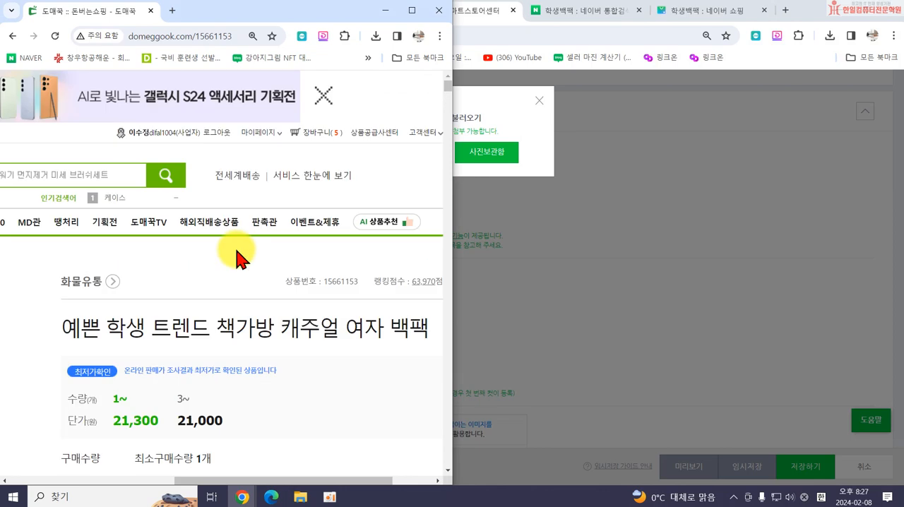
{"action": "scroll", "coordinate": [211, 269], "scroll_direction": "down", "scroll_amount": 3}
{"action": "left_click_drag", "start_coordinate": [298, 480], "coordinate": [115, 449]}
Switch to File Explorer and open the 24년1회차 쓱싹스마트스토어 folder in 문서.
{"action": "left_click", "coordinate": [295, 497]}
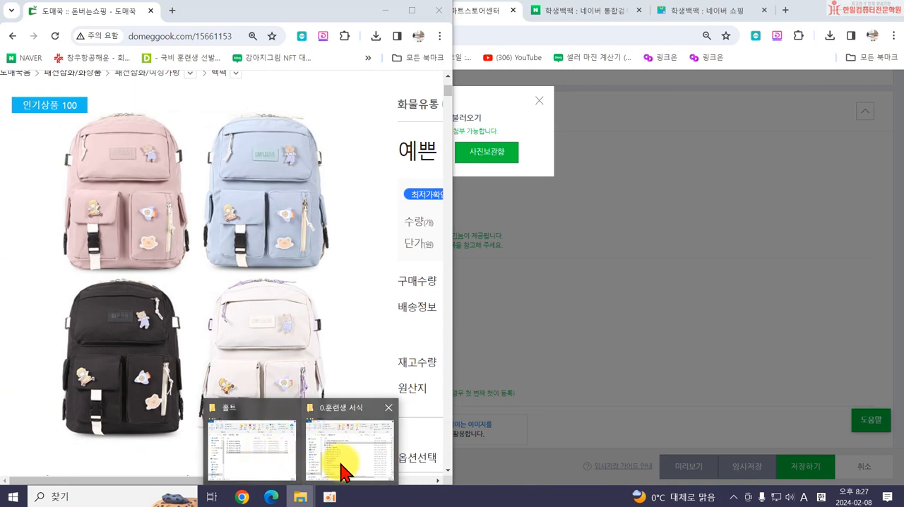
{"action": "left_click", "coordinate": [341, 467]}
{"action": "scroll", "coordinate": [183, 244], "scroll_direction": "up", "scroll_amount": 4}
{"action": "left_click", "coordinate": [181, 204]}
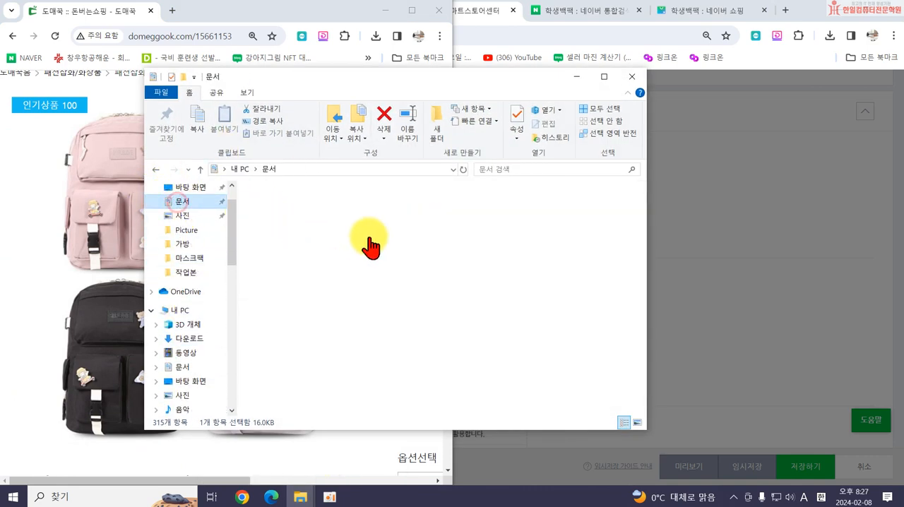
{"action": "scroll", "coordinate": [332, 283], "scroll_direction": "down", "scroll_amount": 5}
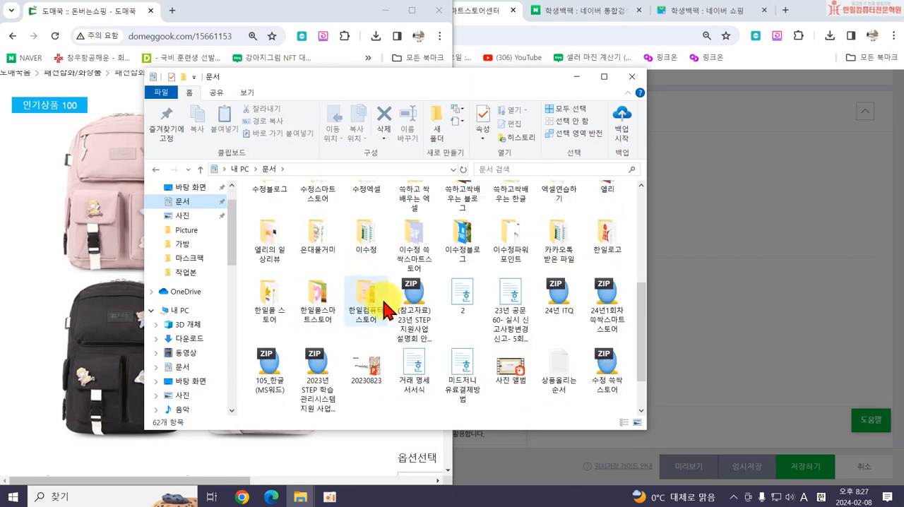
{"action": "scroll", "coordinate": [383, 311], "scroll_direction": "up", "scroll_amount": 5}
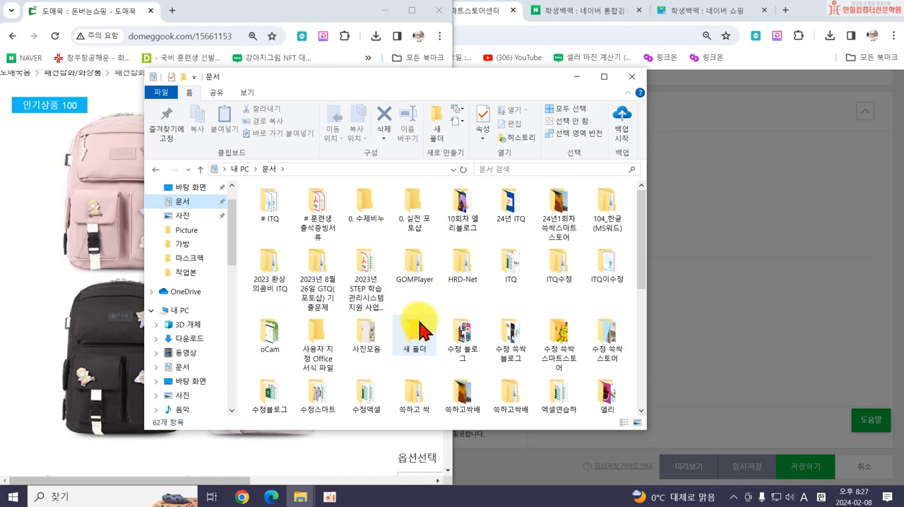
{"action": "scroll", "coordinate": [424, 332], "scroll_direction": "down", "scroll_amount": 3}
{"action": "scroll", "coordinate": [507, 351], "scroll_direction": "up", "scroll_amount": 3}
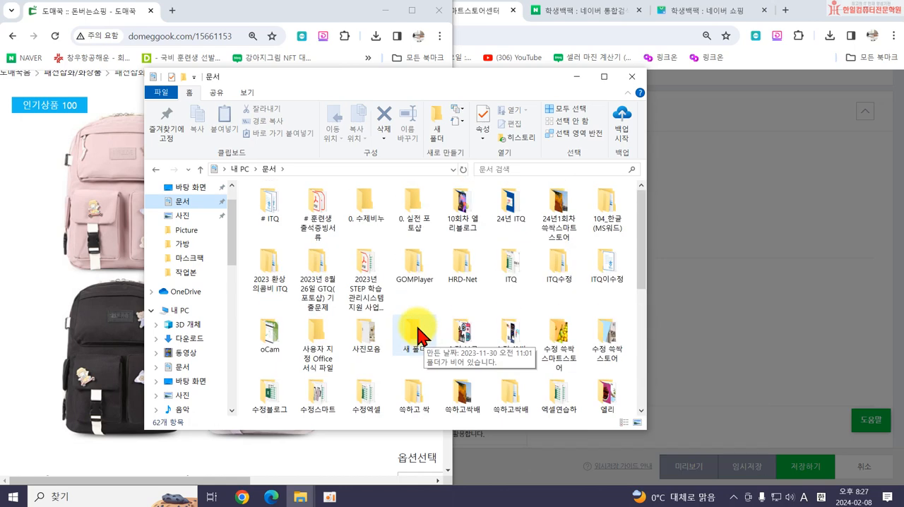
{"action": "scroll", "coordinate": [512, 358], "scroll_direction": "down", "scroll_amount": 1}
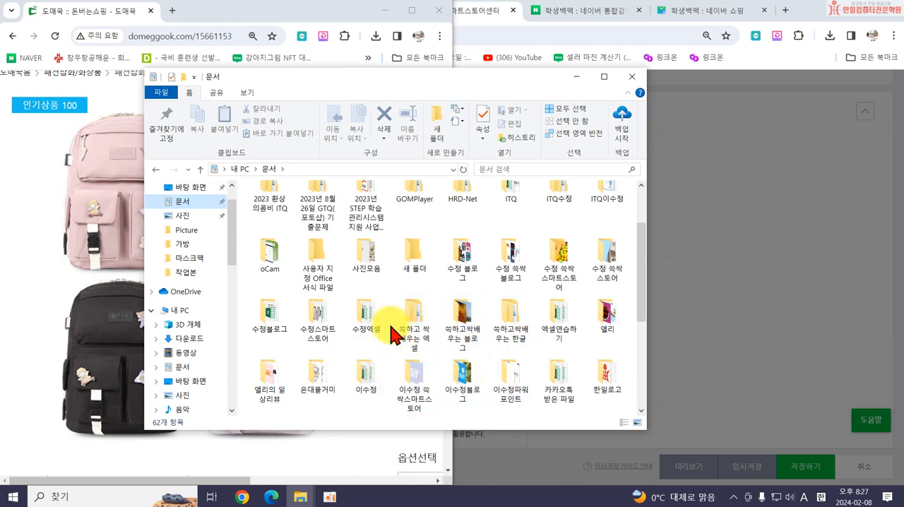
{"action": "scroll", "coordinate": [374, 311], "scroll_direction": "up", "scroll_amount": 1}
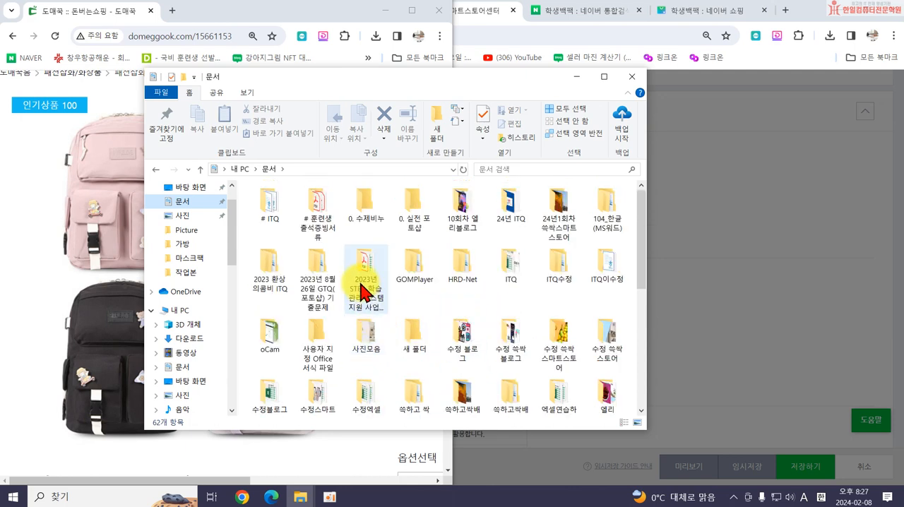
{"action": "double_click", "coordinate": [555, 219]}
Copy the four-backpack main photo from the product page into the 가방 folder and close the folder window.
{"action": "left_click_drag", "start_coordinate": [344, 80], "coordinate": [541, 94]}
{"action": "double_click", "coordinate": [473, 225]}
{"action": "left_click_drag", "start_coordinate": [187, 303], "coordinate": [659, 405]}
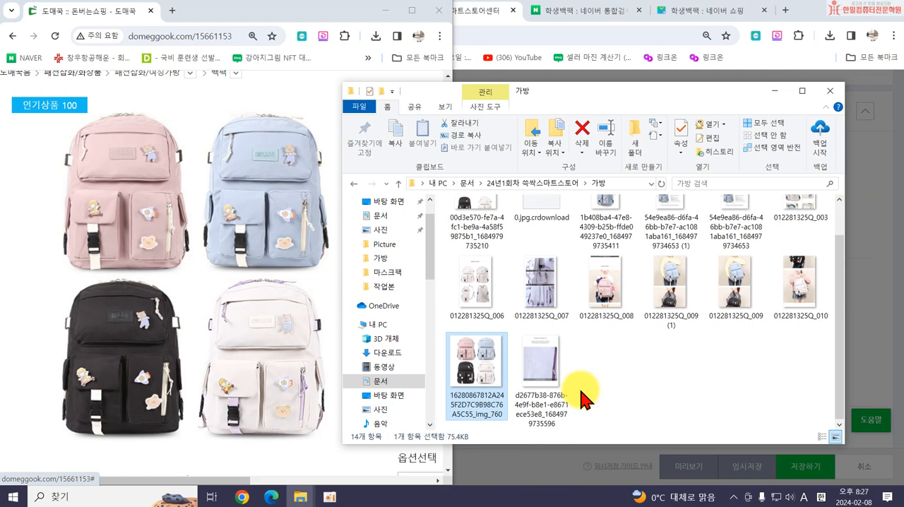
{"action": "left_click", "coordinate": [830, 90]}
Upload the saved four-backpack photo from the 가방 folder as the 대표이미지.
{"action": "left_click", "coordinate": [536, 126]}
{"action": "left_click", "coordinate": [408, 157]}
{"action": "scroll", "coordinate": [217, 170], "scroll_direction": "down", "scroll_amount": 3}
{"action": "double_click", "coordinate": [279, 106]}
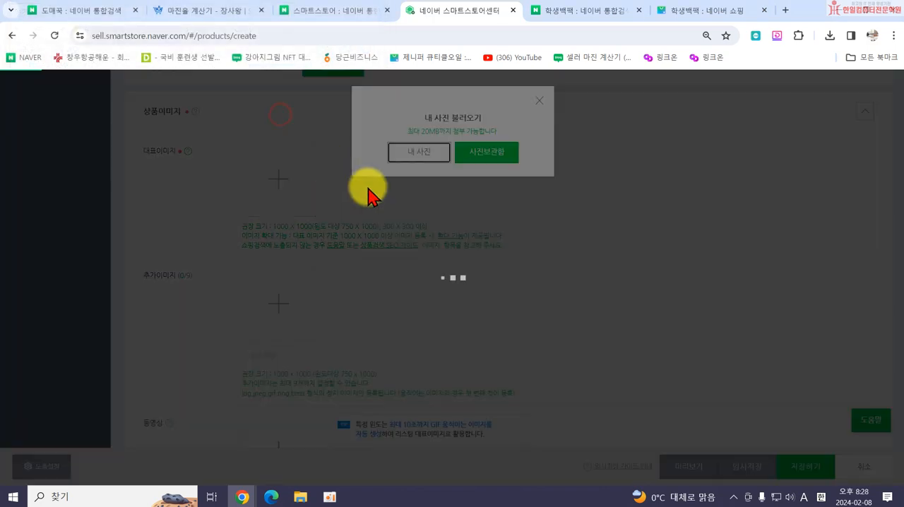
Leave 추가이미지 and 동영상 empty and open SmartEditor ONE for the product's 상세설명.
{"action": "scroll", "coordinate": [343, 283], "scroll_direction": "down", "scroll_amount": 2}
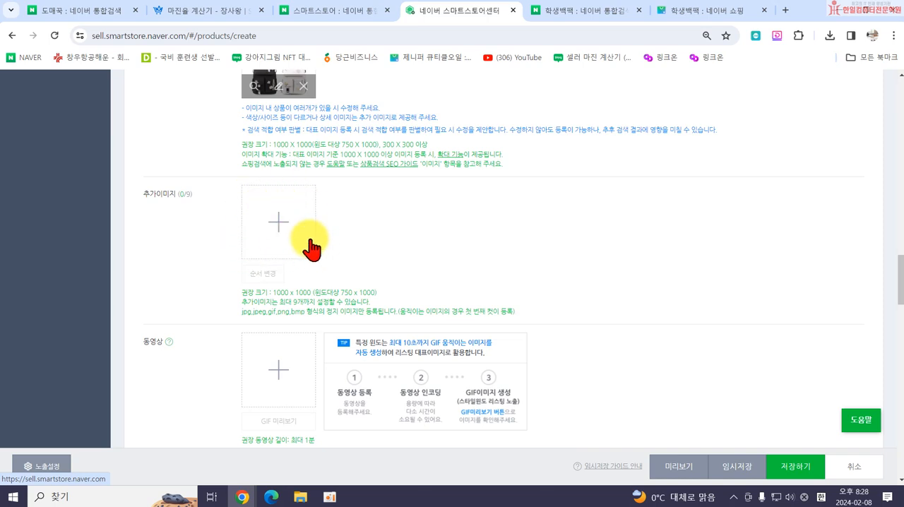
{"action": "scroll", "coordinate": [282, 233], "scroll_direction": "down", "scroll_amount": 4}
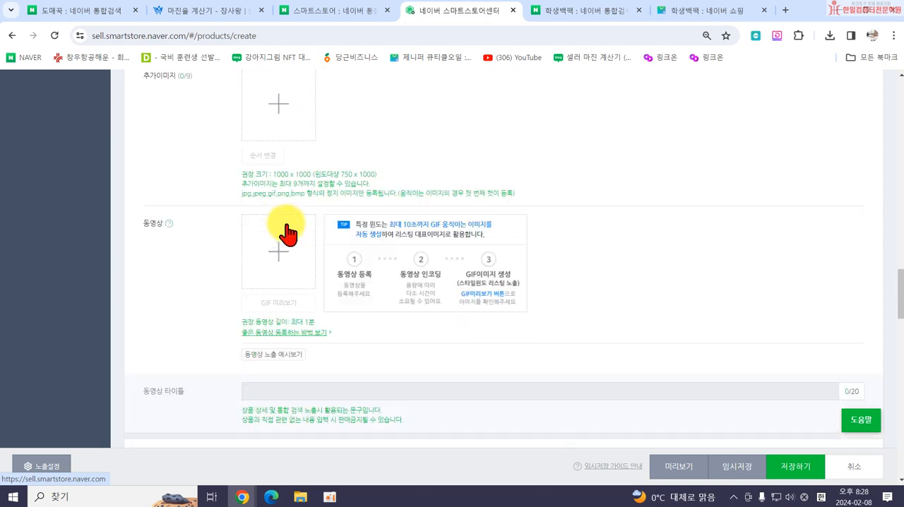
{"action": "left_click", "coordinate": [441, 321]}
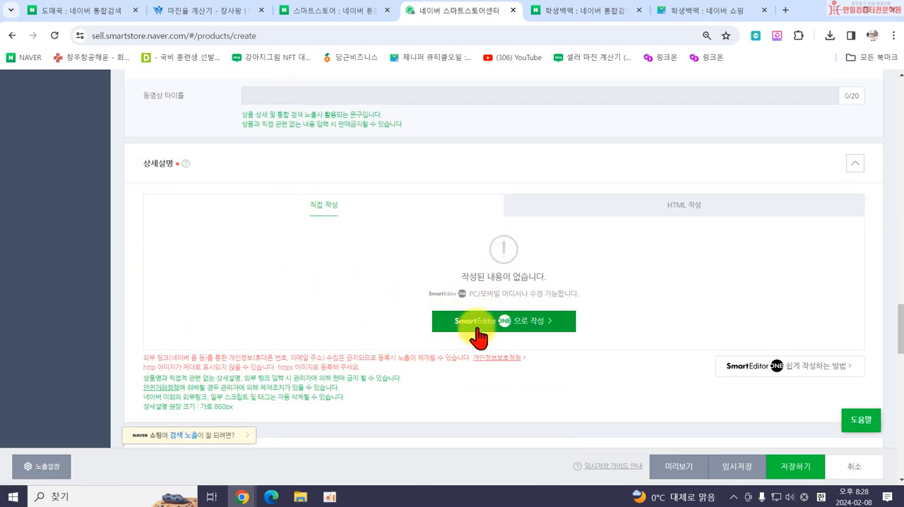
{"action": "left_click", "coordinate": [476, 326]}
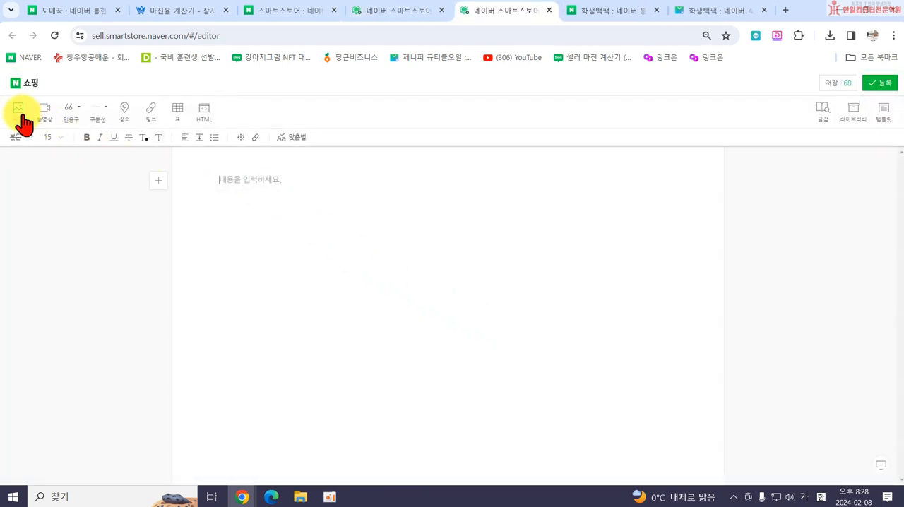
Insert all 가방 folder photos except the four-backpack main photo into the description and register it.
{"action": "left_click", "coordinate": [20, 113]}
{"action": "left_click", "coordinate": [424, 157]}
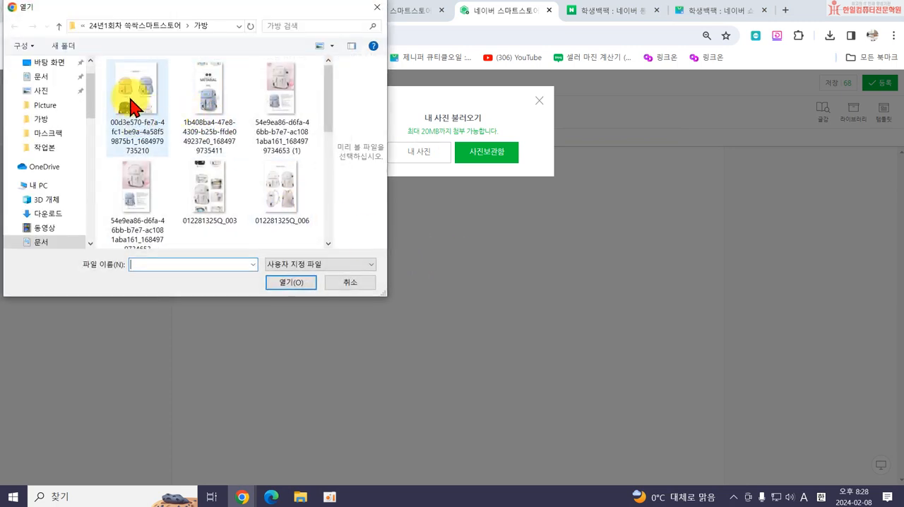
{"action": "left_click", "coordinate": [135, 104]}
{"action": "scroll", "coordinate": [282, 190], "scroll_direction": "down", "scroll_amount": 3}
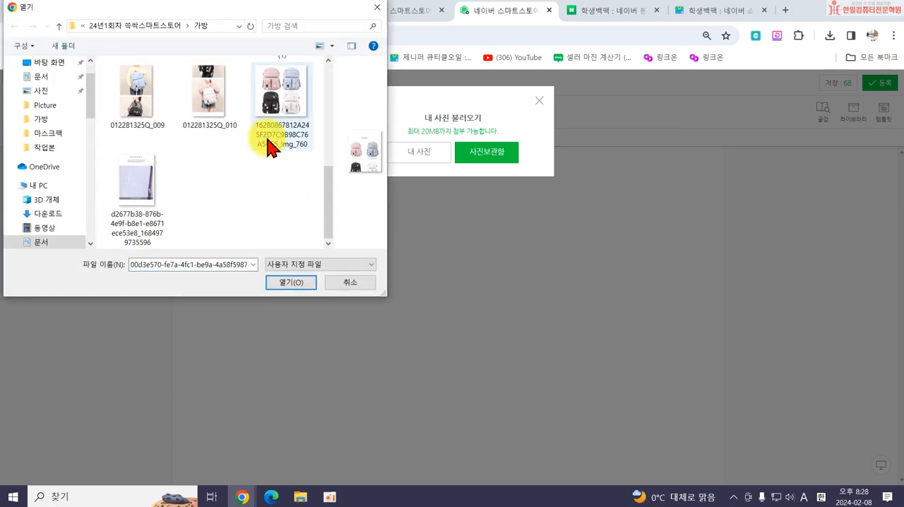
{"action": "left_click", "coordinate": [135, 187], "text": "shift"}
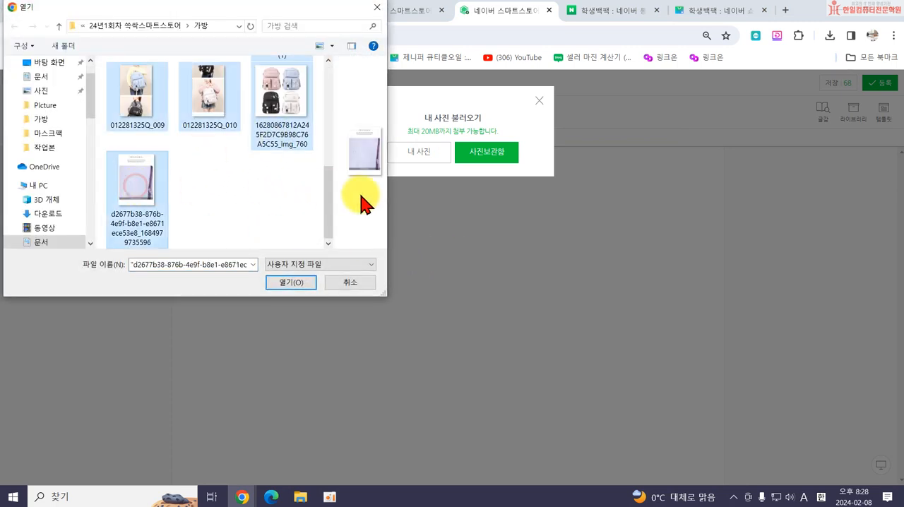
{"action": "left_click", "coordinate": [279, 109], "text": "ctrl"}
{"action": "left_click", "coordinate": [291, 283]}
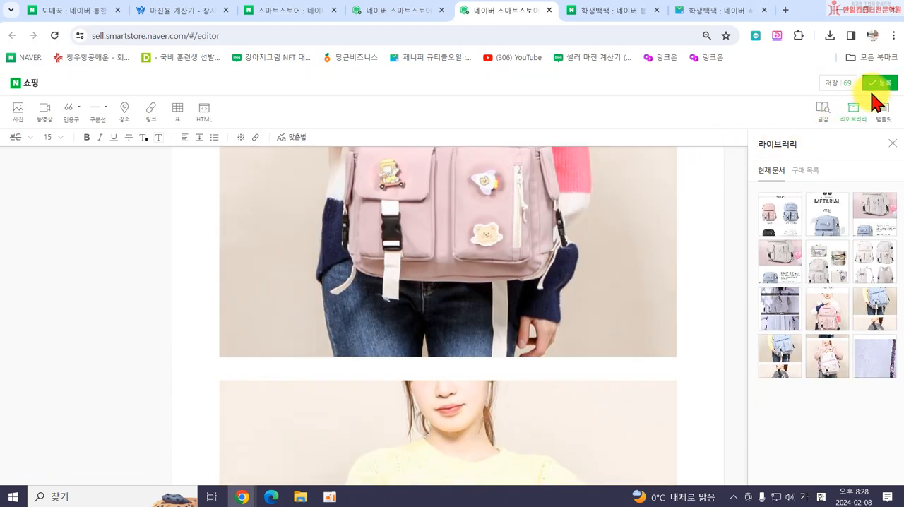
{"action": "left_click", "coordinate": [883, 84]}
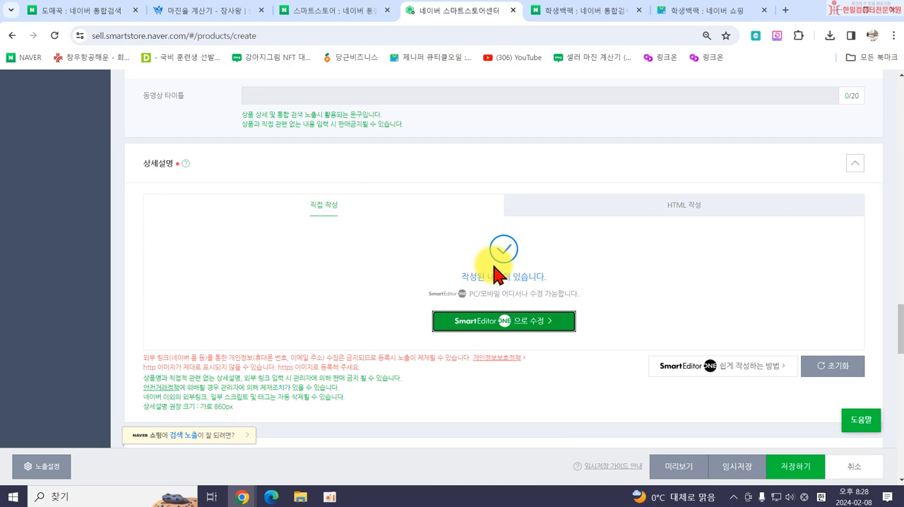
Check the image and 상세설명 sections of the form, and expand the 상품 주요정보 section.
{"action": "scroll", "coordinate": [508, 265], "scroll_direction": "up", "scroll_amount": 5}
{"action": "scroll", "coordinate": [278, 240], "scroll_direction": "up", "scroll_amount": 8}
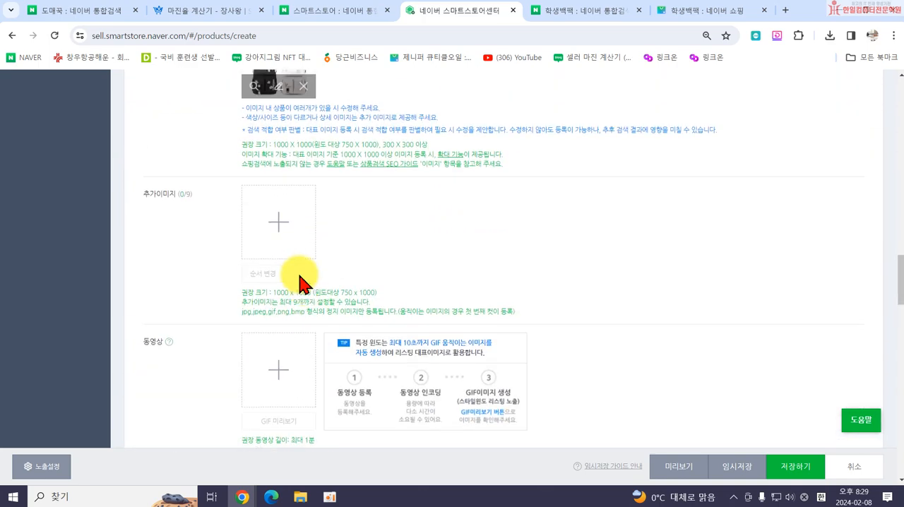
{"action": "scroll", "coordinate": [247, 228], "scroll_direction": "up", "scroll_amount": 2}
{"action": "scroll", "coordinate": [323, 293], "scroll_direction": "down", "scroll_amount": 8}
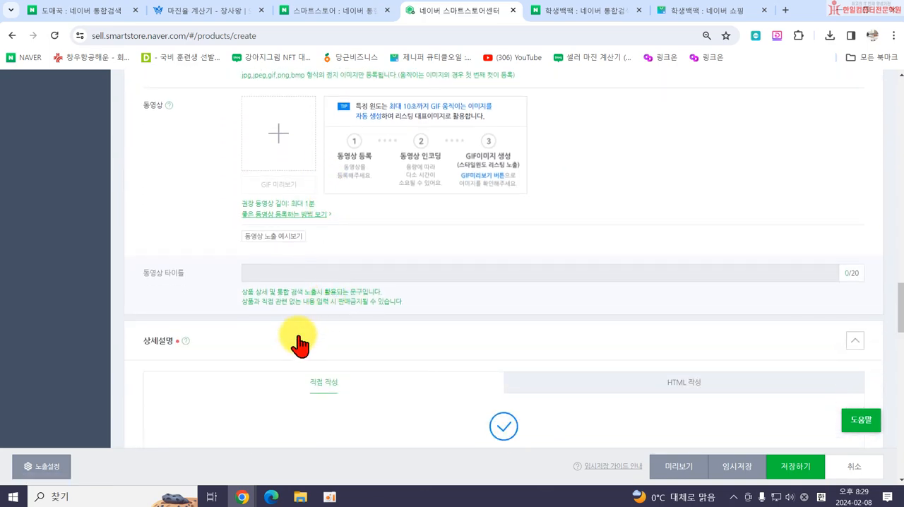
{"action": "scroll", "coordinate": [452, 307], "scroll_direction": "down", "scroll_amount": 3}
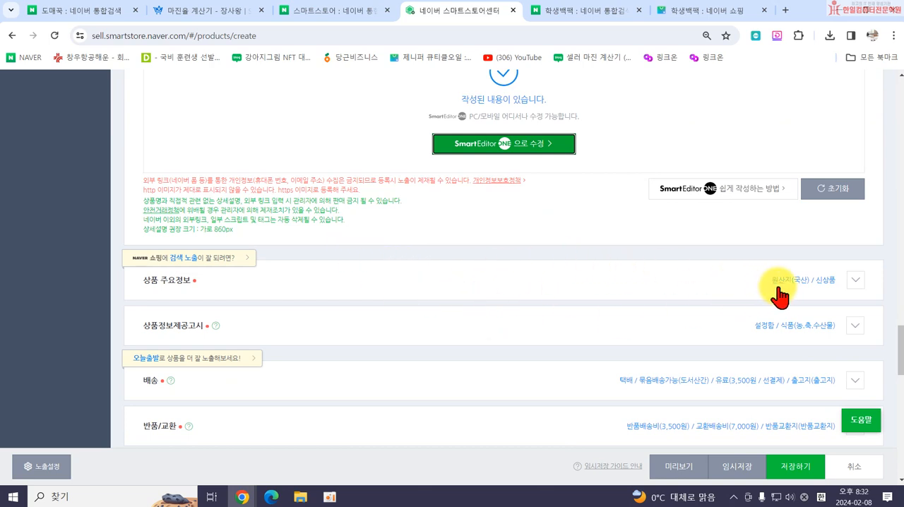
{"action": "left_click", "coordinate": [855, 281]}
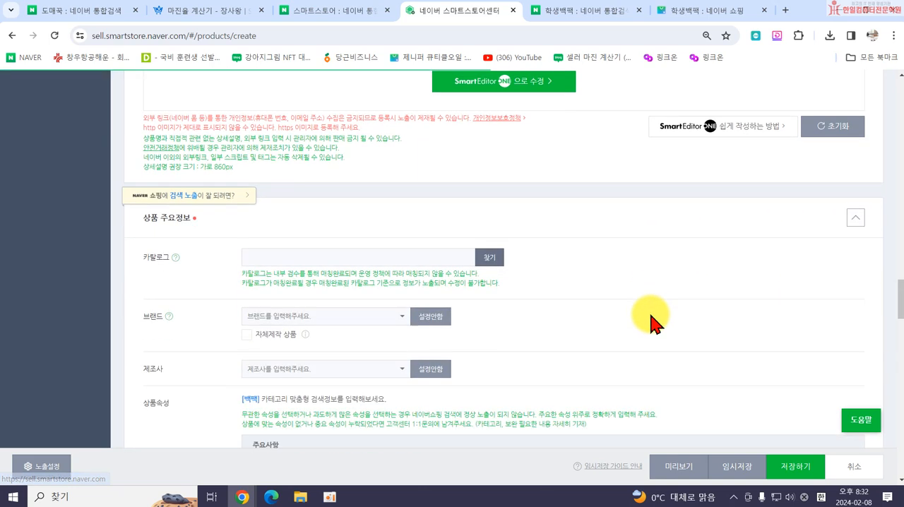
Bring up the 도매꾹 backpack page and place the 스마트스토어 registration form side by side with it.
{"action": "scroll", "coordinate": [524, 307], "scroll_direction": "down", "scroll_amount": 2}
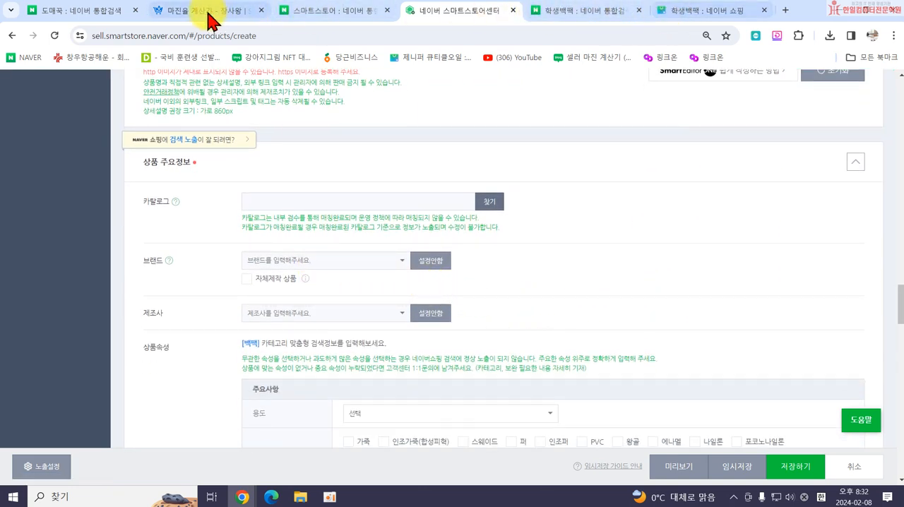
{"action": "mouse_move", "coordinate": [244, 491]}
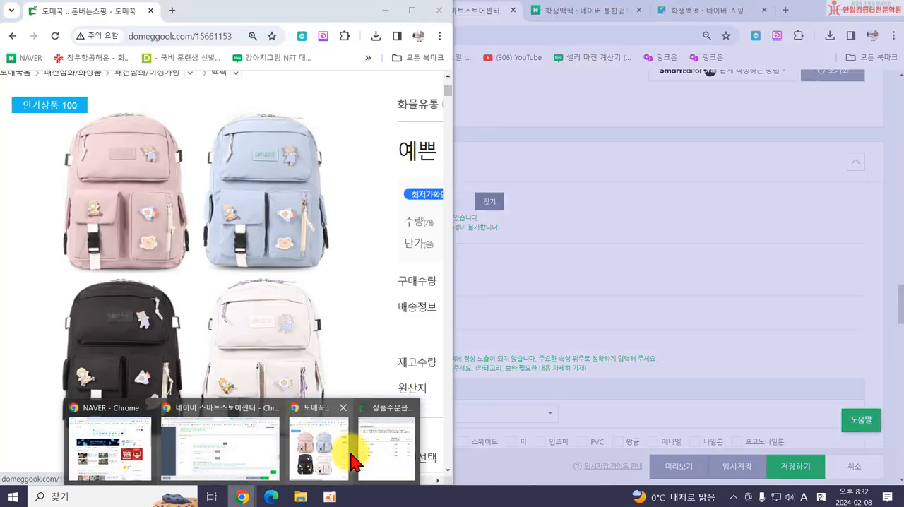
{"action": "left_click", "coordinate": [353, 462]}
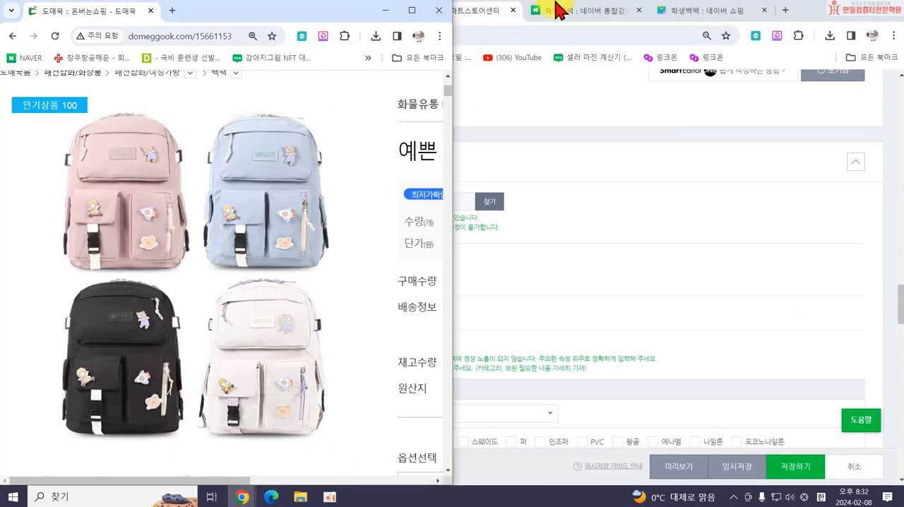
{"action": "left_click_drag", "start_coordinate": [803, 9], "coordinate": [903, 132]}
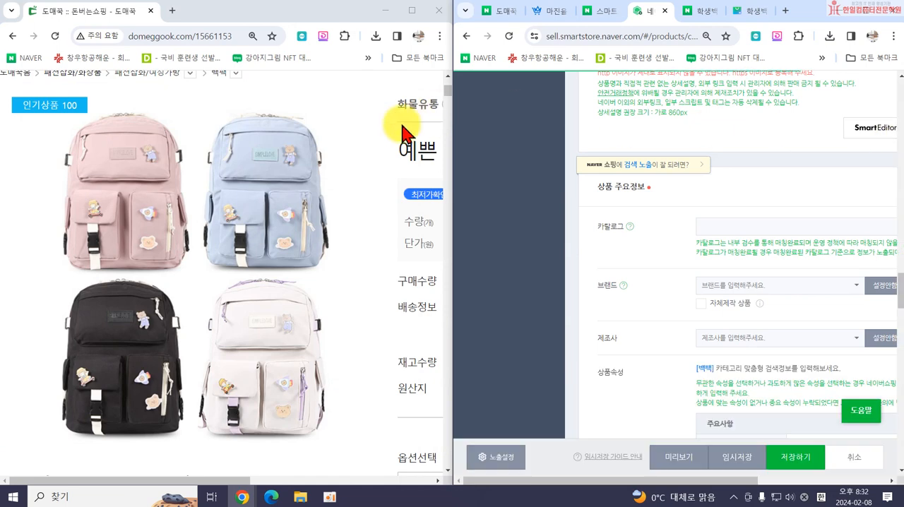
{"action": "left_click_drag", "start_coordinate": [672, 483], "coordinate": [726, 487]}
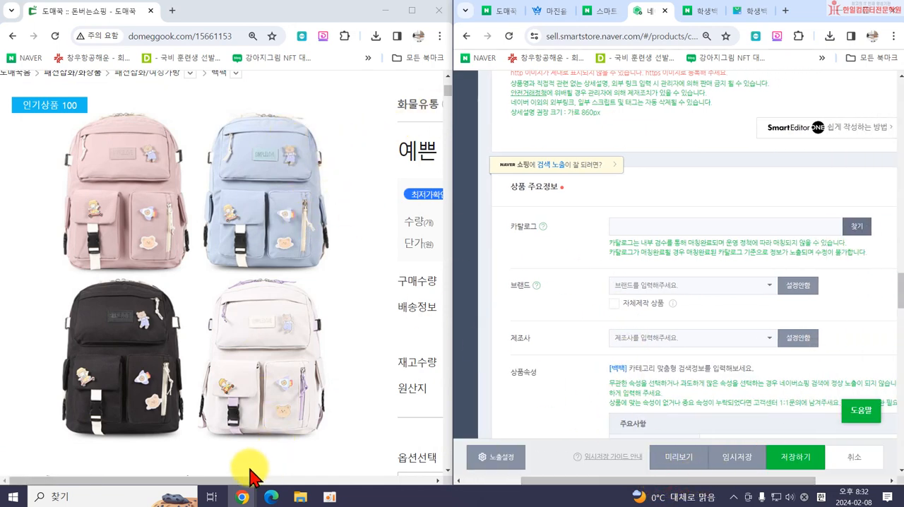
Copy the manufacturer IACY from the 상품정보 table on the 도매꾹 page into the form's 제조사 field.
{"action": "left_click_drag", "start_coordinate": [231, 481], "coordinate": [329, 486]}
{"action": "scroll", "coordinate": [261, 365], "scroll_direction": "down", "scroll_amount": 10}
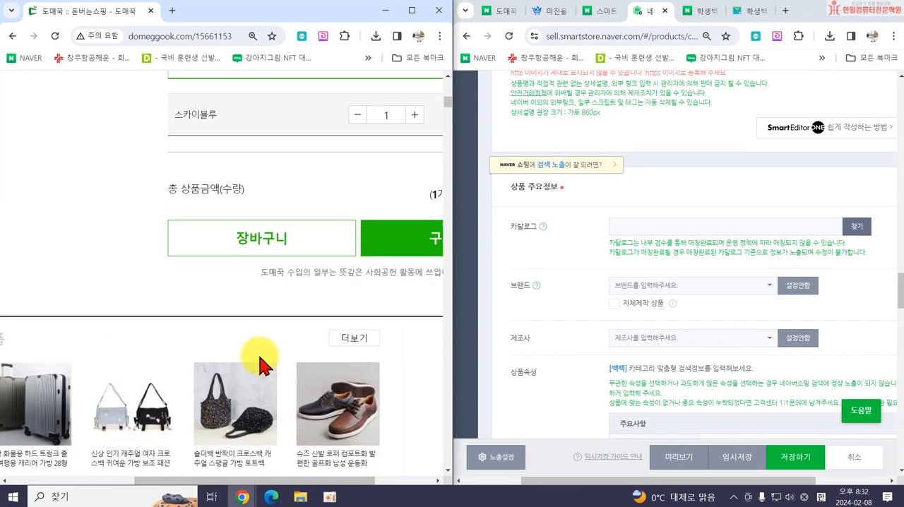
{"action": "scroll", "coordinate": [261, 365], "scroll_direction": "up", "scroll_amount": 3}
{"action": "scroll", "coordinate": [248, 440], "scroll_direction": "down", "scroll_amount": 7}
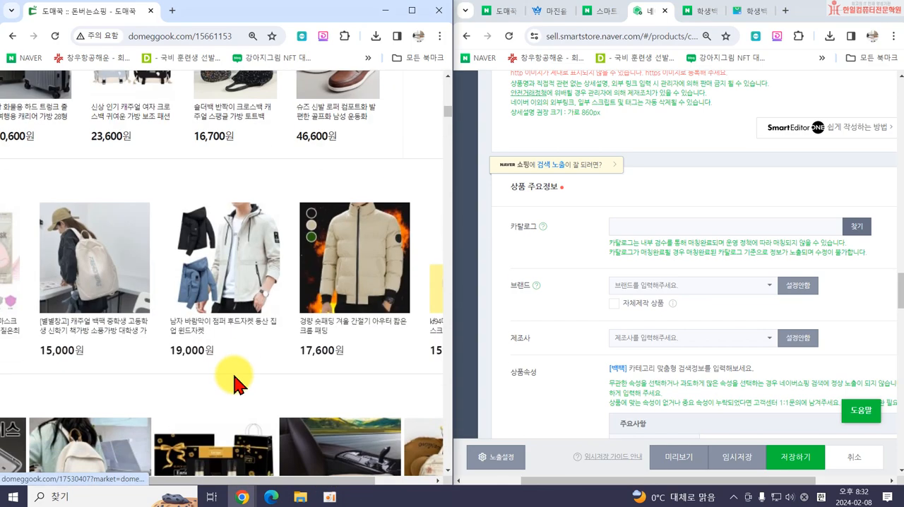
{"action": "left_click_drag", "start_coordinate": [252, 485], "coordinate": [171, 485]}
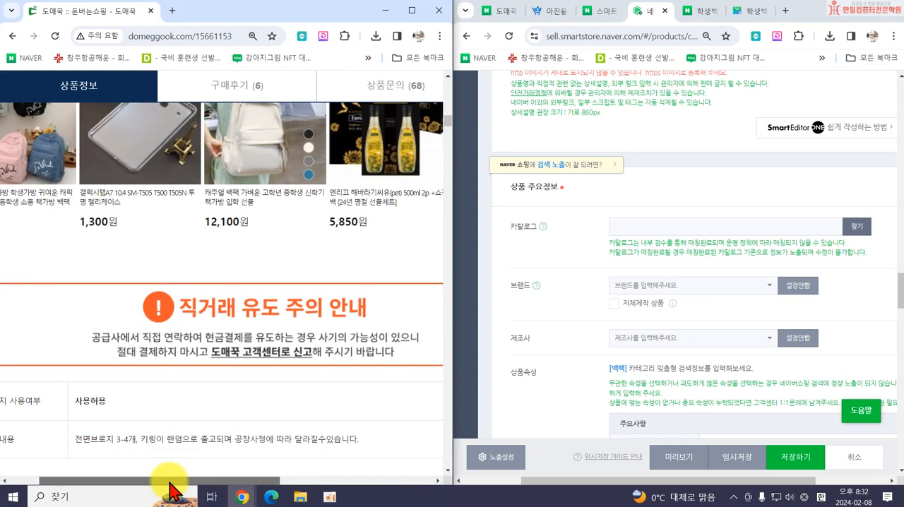
{"action": "scroll", "coordinate": [187, 380], "scroll_direction": "down", "scroll_amount": 3}
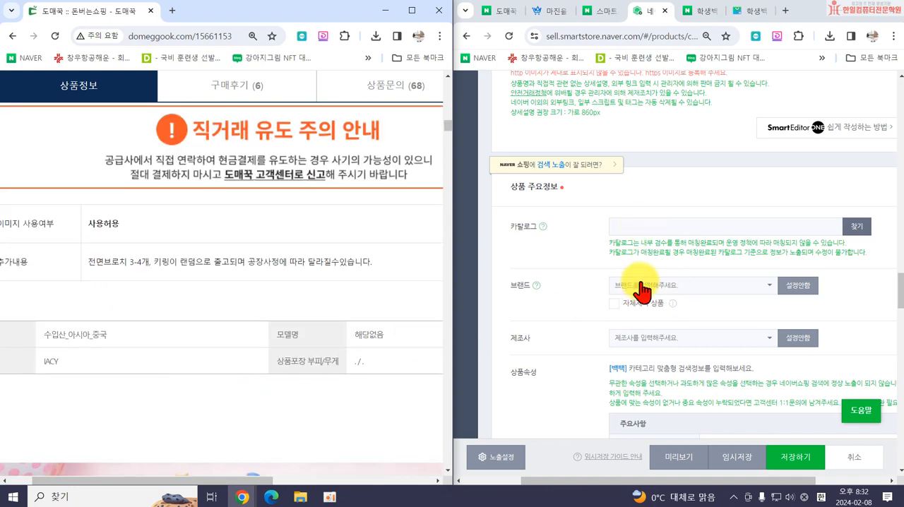
{"action": "left_click_drag", "start_coordinate": [228, 482], "coordinate": [204, 482]}
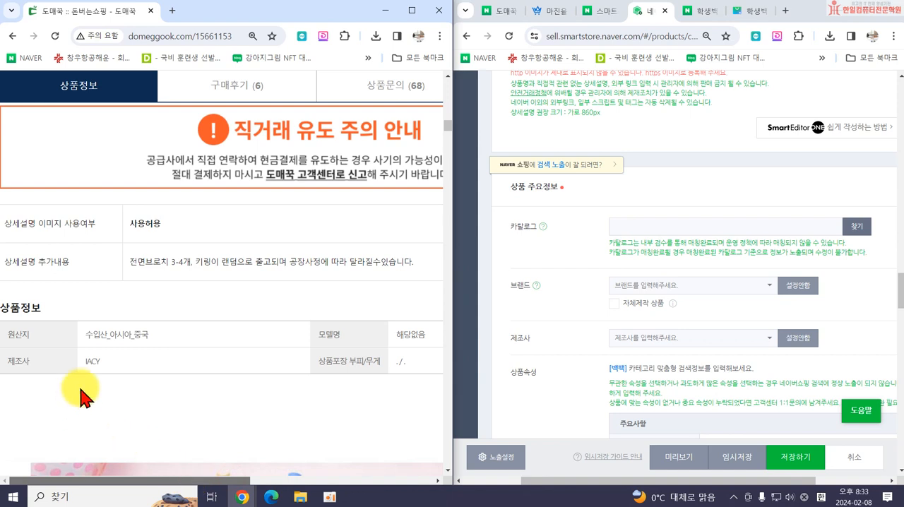
{"action": "left_click_drag", "start_coordinate": [84, 361], "coordinate": [97, 361]}
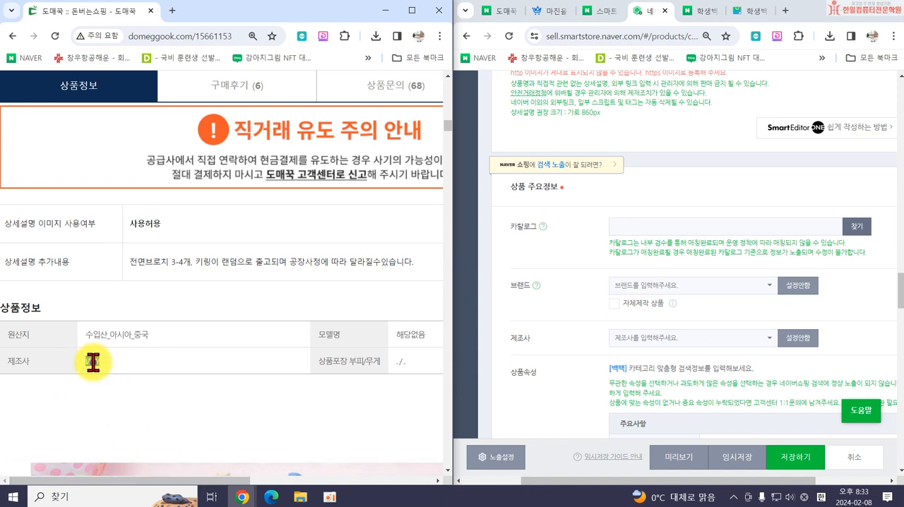
{"action": "right_click", "coordinate": [92, 361]}
{"action": "left_click", "coordinate": [125, 238]}
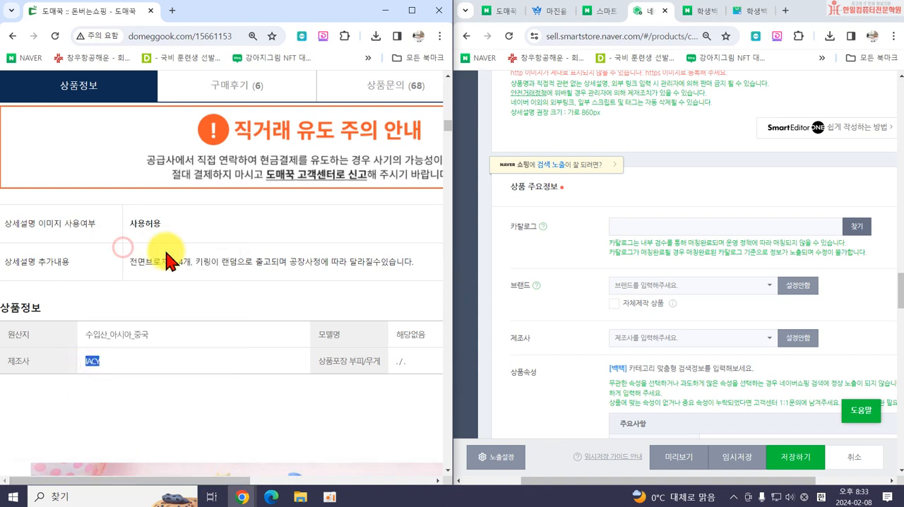
{"action": "right_click", "coordinate": [630, 337]}
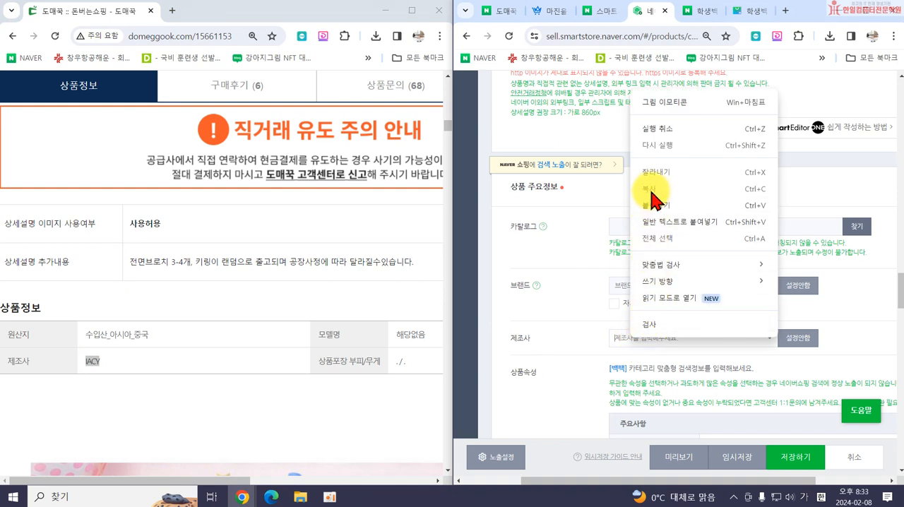
{"action": "left_click", "coordinate": [653, 205]}
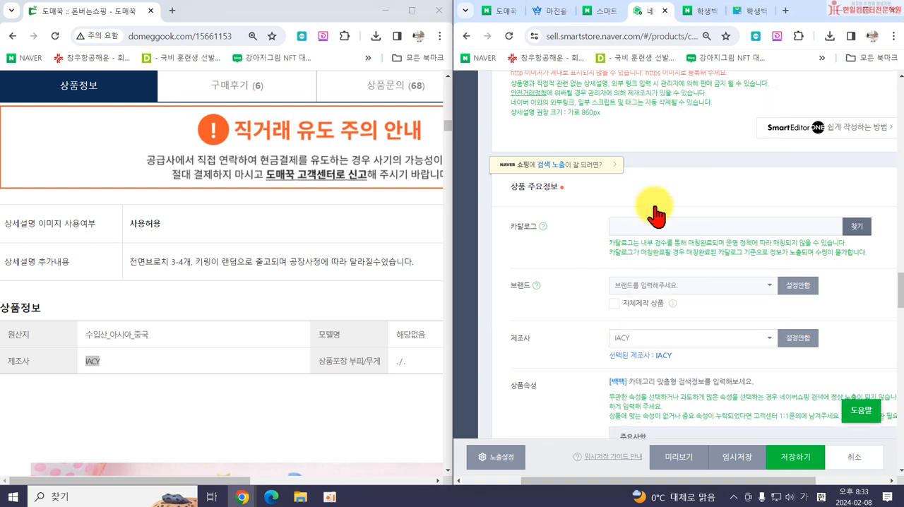
Consult the backpack's specification list on the 도매꾹 page and select 방수 as the 제품특징 under 상품속성.
{"action": "scroll", "coordinate": [652, 423], "scroll_direction": "down", "scroll_amount": 3}
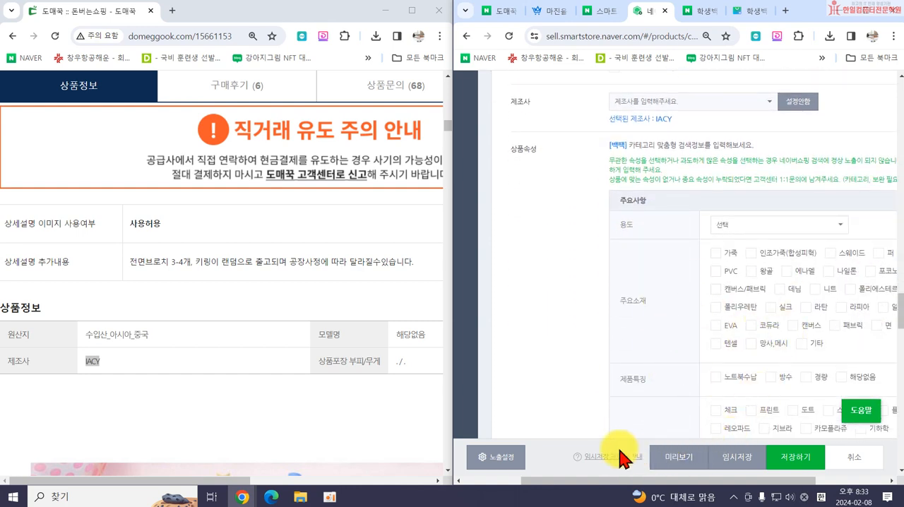
{"action": "left_click_drag", "start_coordinate": [585, 482], "coordinate": [663, 482]}
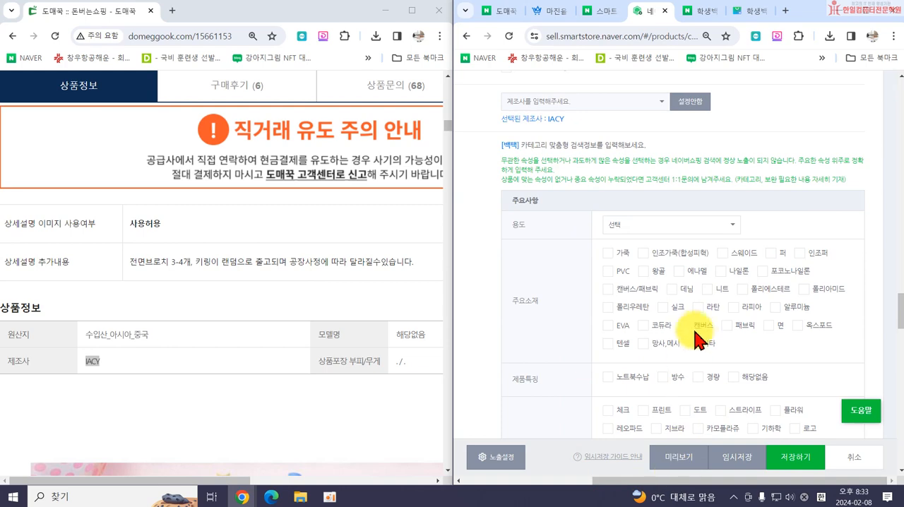
{"action": "scroll", "coordinate": [230, 300], "scroll_direction": "down", "scroll_amount": 10}
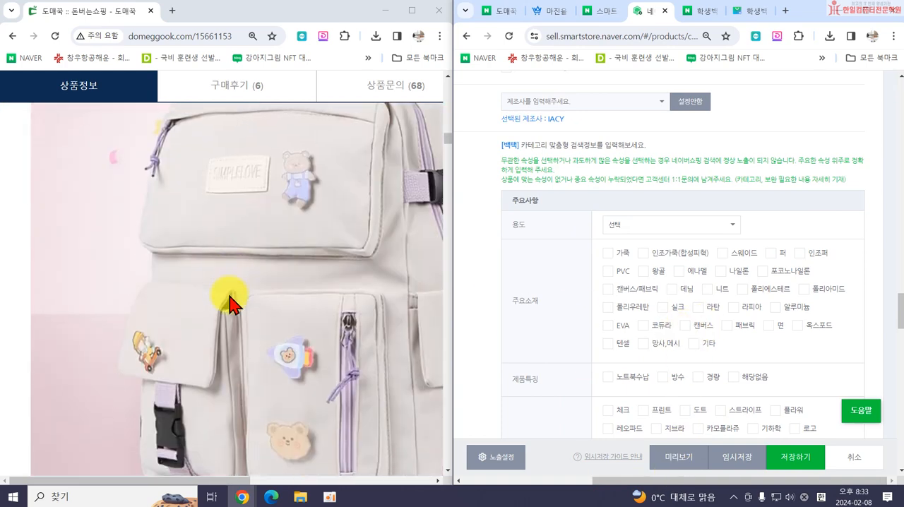
{"action": "scroll", "coordinate": [233, 304], "scroll_direction": "down", "scroll_amount": 3}
{"action": "scroll", "coordinate": [242, 299], "scroll_direction": "up", "scroll_amount": 5}
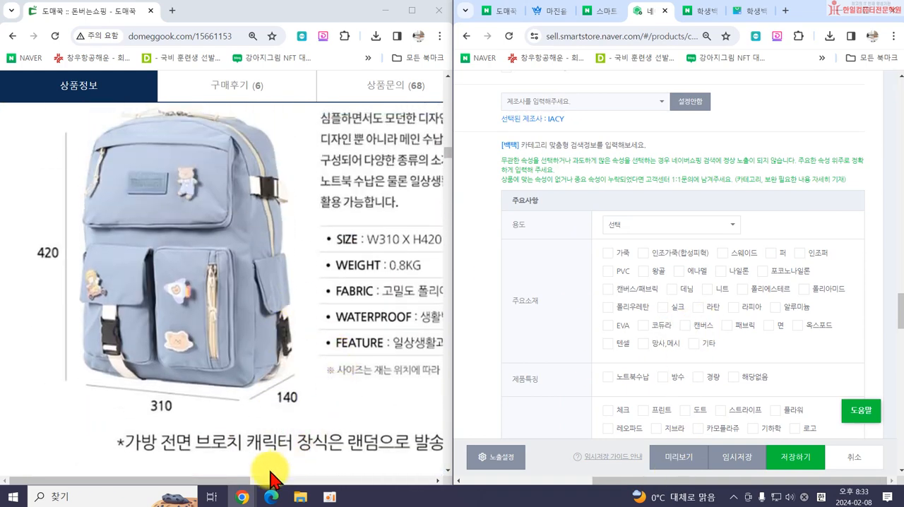
{"action": "left_click_drag", "start_coordinate": [270, 480], "coordinate": [325, 480]}
{"action": "scroll", "coordinate": [671, 353], "scroll_direction": "down", "scroll_amount": 1}
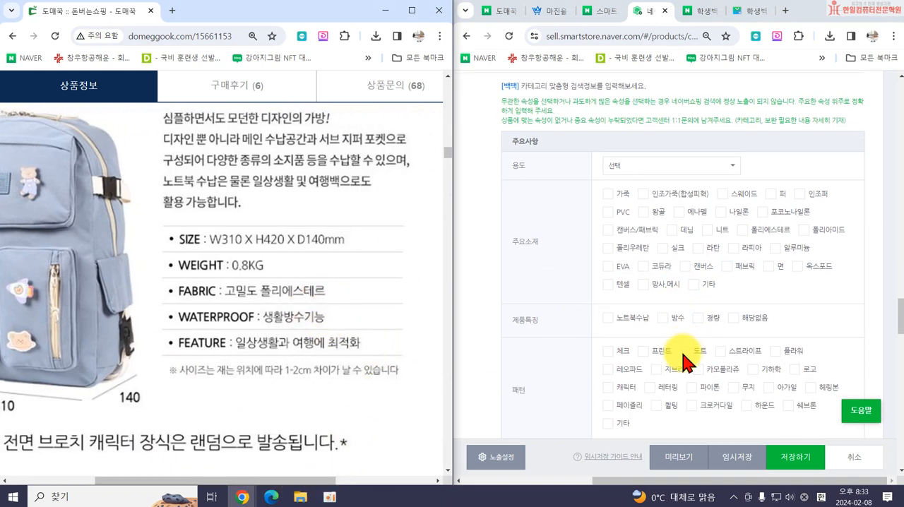
{"action": "left_click", "coordinate": [658, 318]}
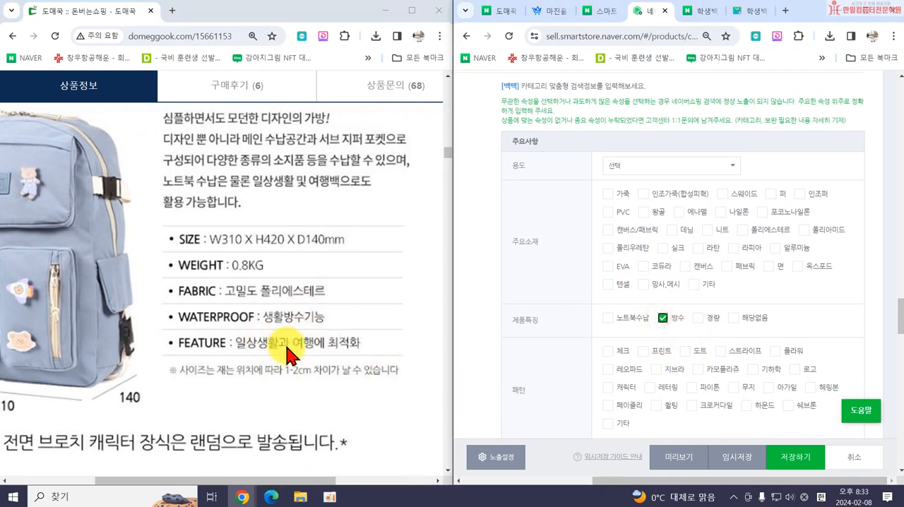
Select 무지 as the backpack's 패턴 in the 상품속성 table.
{"action": "scroll", "coordinate": [740, 384], "scroll_direction": "down", "scroll_amount": 1}
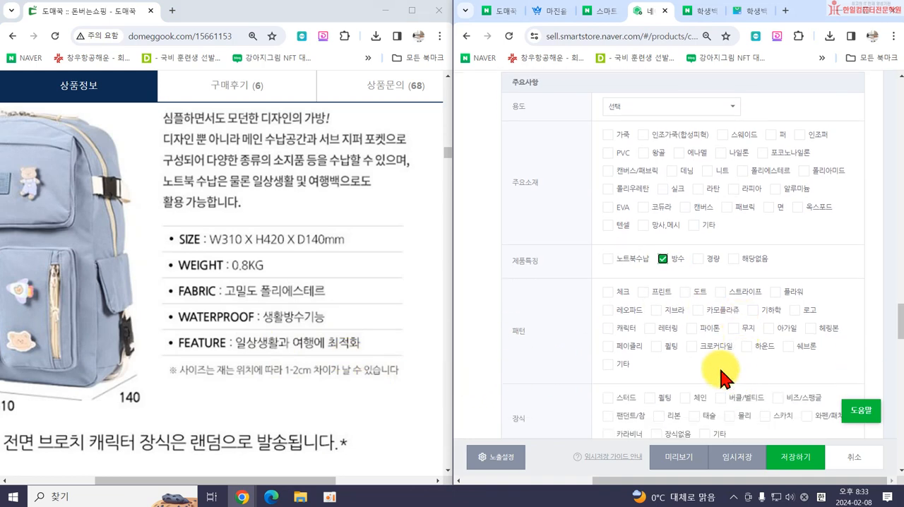
{"action": "scroll", "coordinate": [720, 378], "scroll_direction": "down", "scroll_amount": 2}
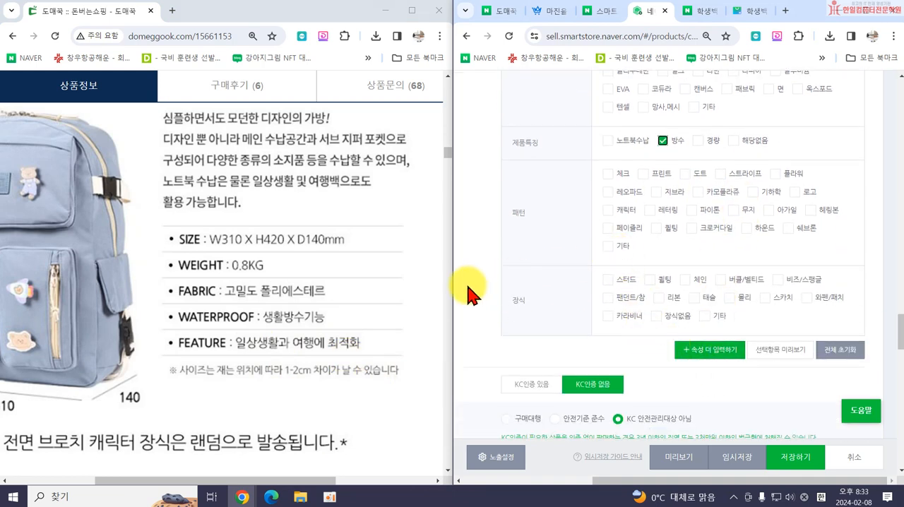
{"action": "left_click", "coordinate": [734, 210]}
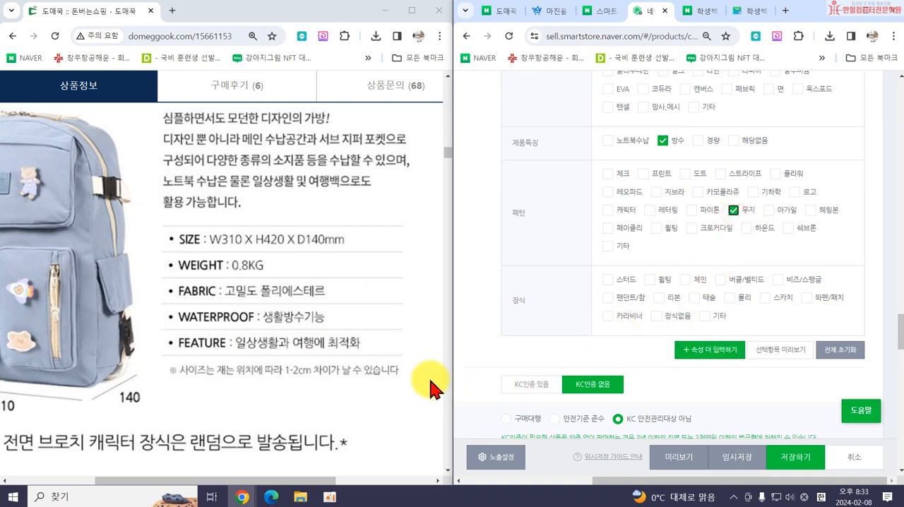
Check the FABRIC entry on the 도매꾹 page and select 폴리에스테르 as the 주요소재.
{"action": "scroll", "coordinate": [157, 342], "scroll_direction": "up", "scroll_amount": 1}
{"action": "scroll", "coordinate": [222, 356], "scroll_direction": "down", "scroll_amount": 4}
{"action": "scroll", "coordinate": [691, 280], "scroll_direction": "up", "scroll_amount": 3}
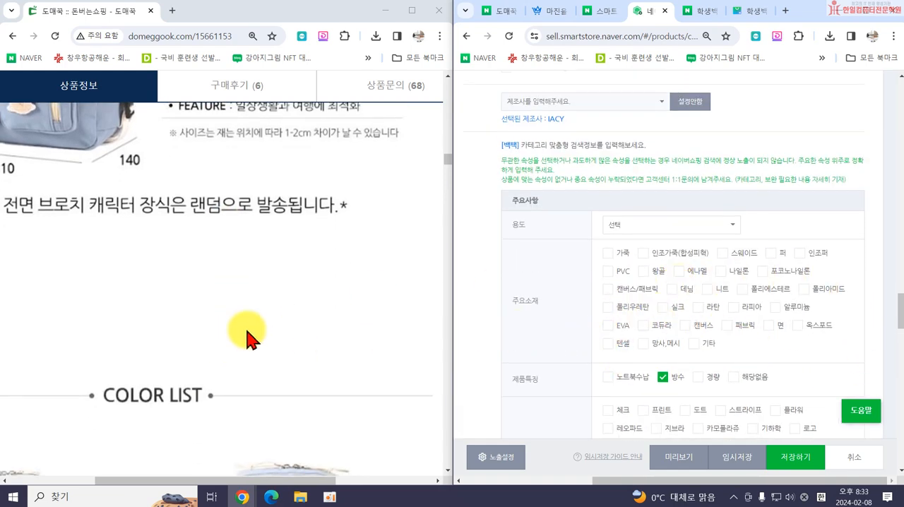
{"action": "scroll", "coordinate": [247, 337], "scroll_direction": "down", "scroll_amount": 12}
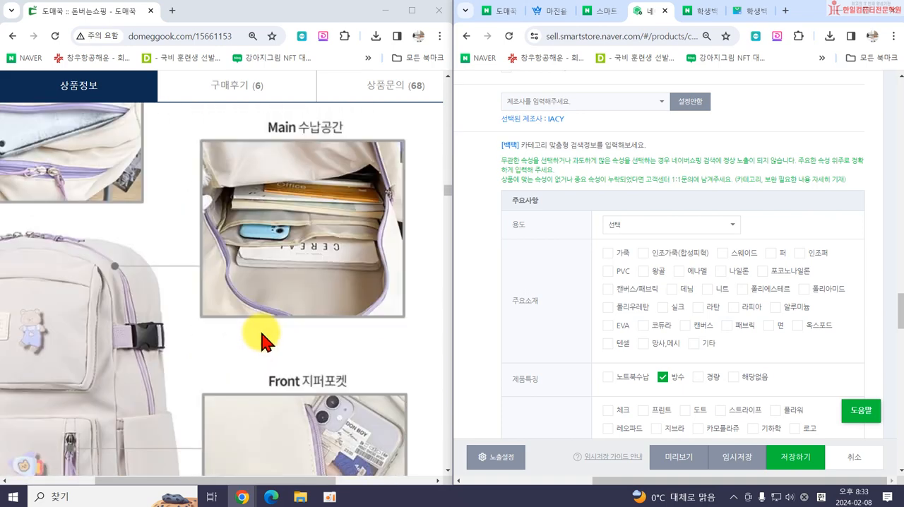
{"action": "scroll", "coordinate": [262, 337], "scroll_direction": "up", "scroll_amount": 12}
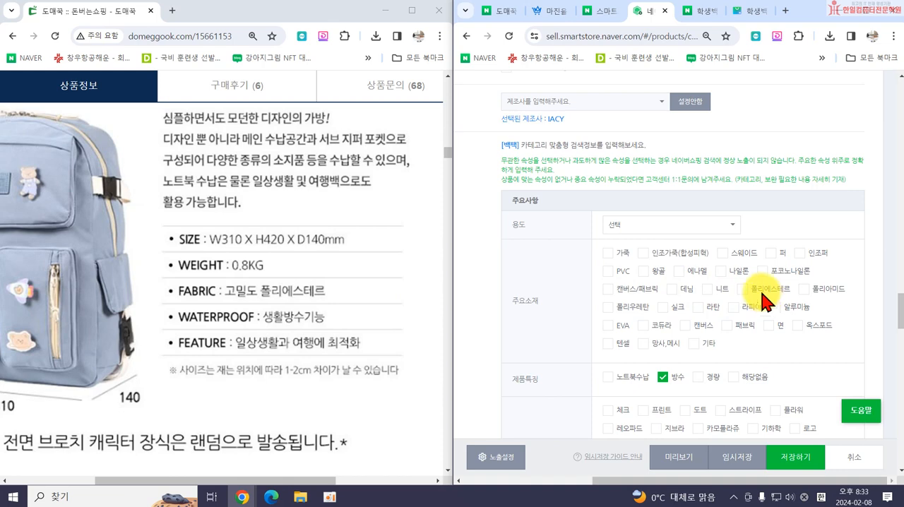
{"action": "scroll", "coordinate": [617, 327], "scroll_direction": "down", "scroll_amount": 4}
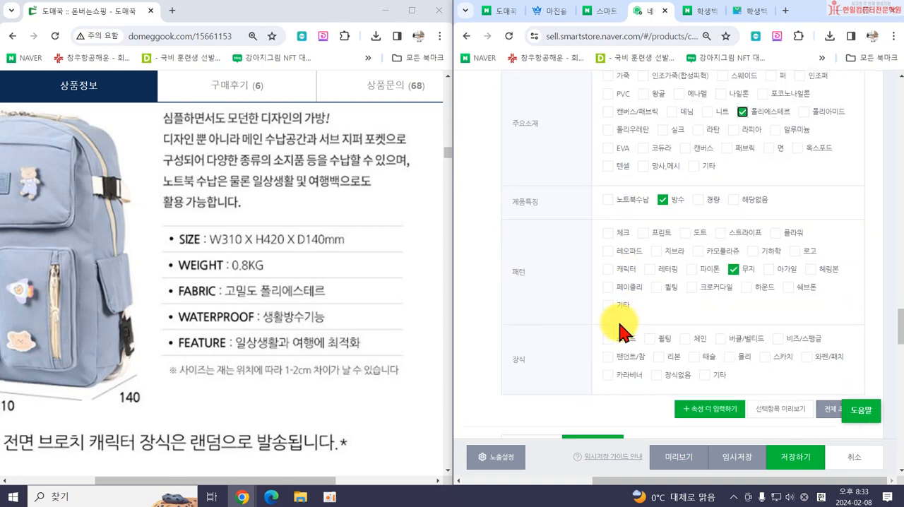
Enlarge the 스마트스토어센터 window to full width and expand the 상품정보제공고시 section of the product form.
{"action": "scroll", "coordinate": [551, 325], "scroll_direction": "down", "scroll_amount": 2}
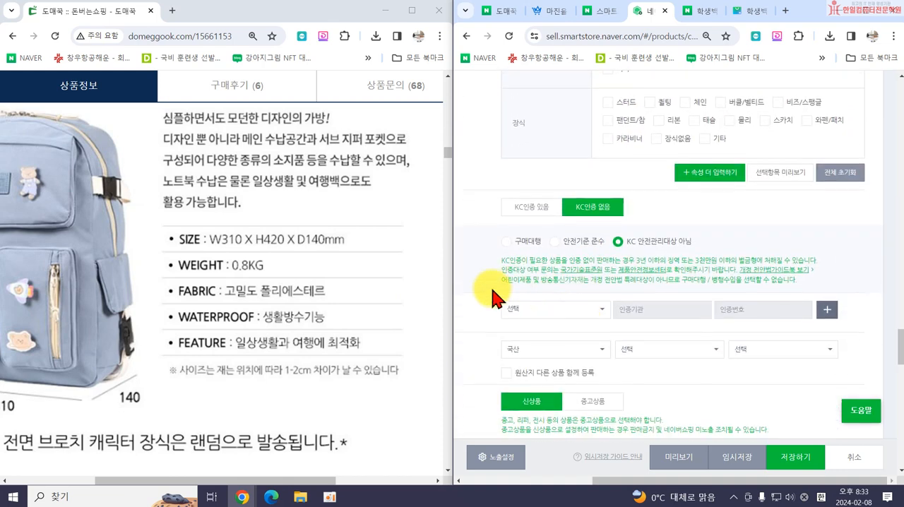
{"action": "scroll", "coordinate": [595, 218], "scroll_direction": "down", "scroll_amount": 3}
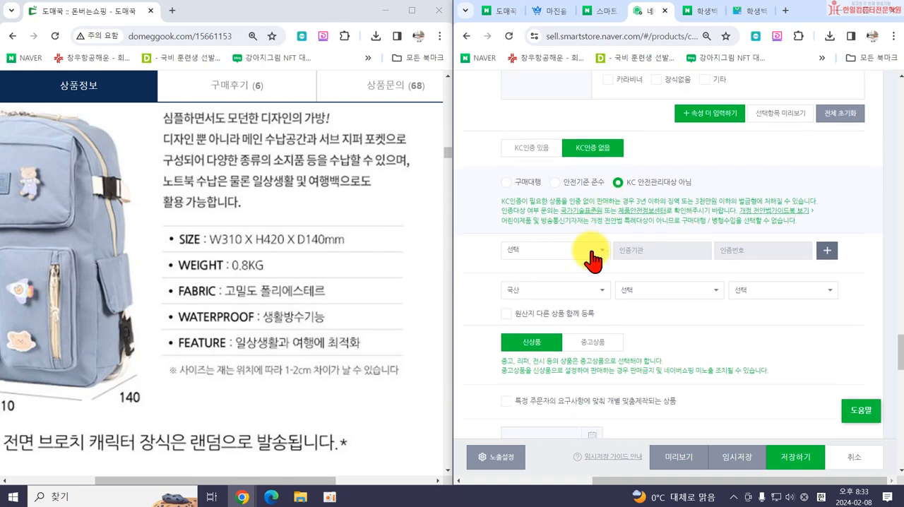
{"action": "scroll", "coordinate": [565, 340], "scroll_direction": "down", "scroll_amount": 3}
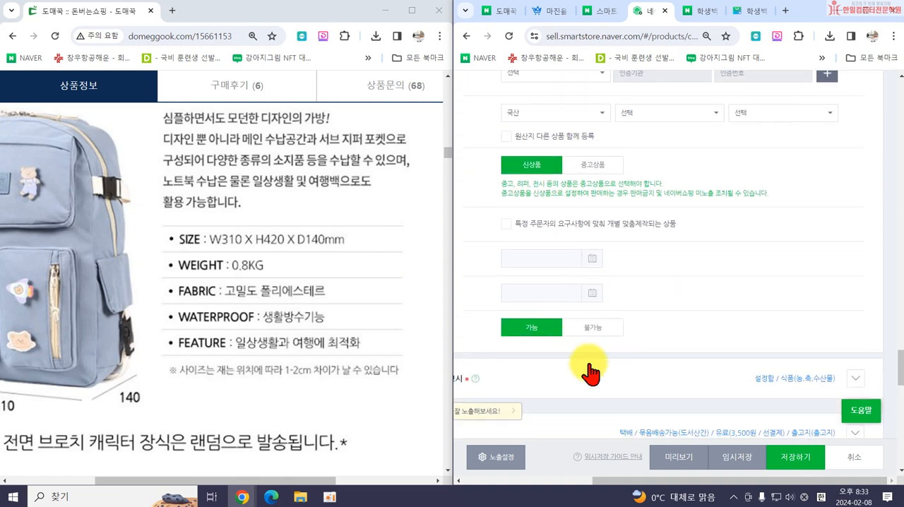
{"action": "left_click_drag", "start_coordinate": [634, 481], "coordinate": [586, 486]}
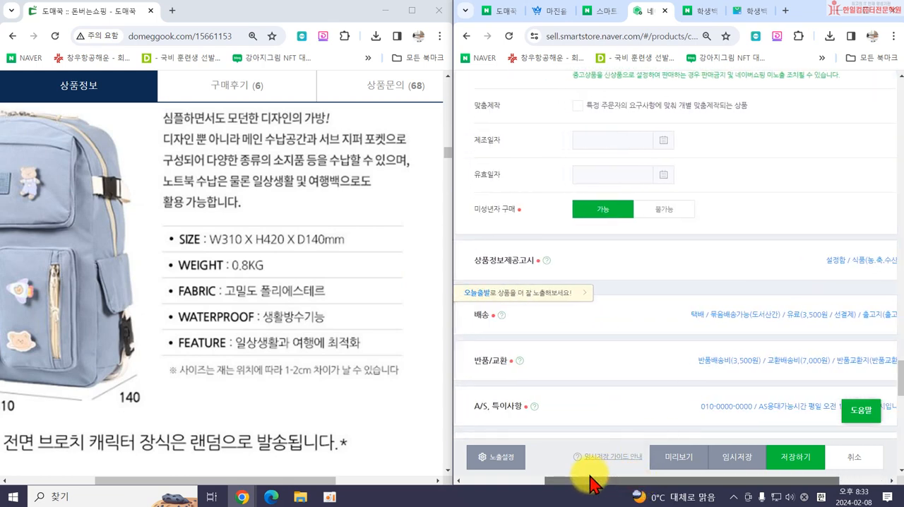
{"action": "left_click_drag", "start_coordinate": [742, 14], "coordinate": [526, 2]}
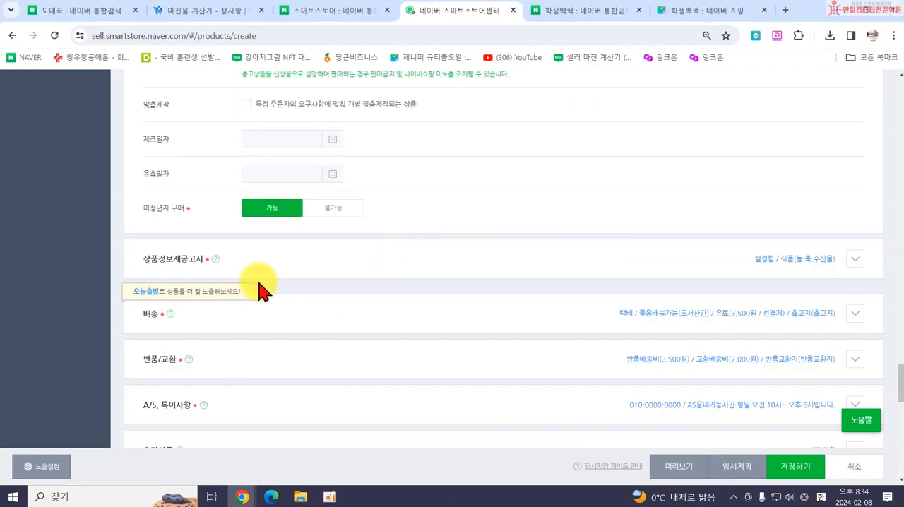
{"action": "left_click", "coordinate": [304, 261]}
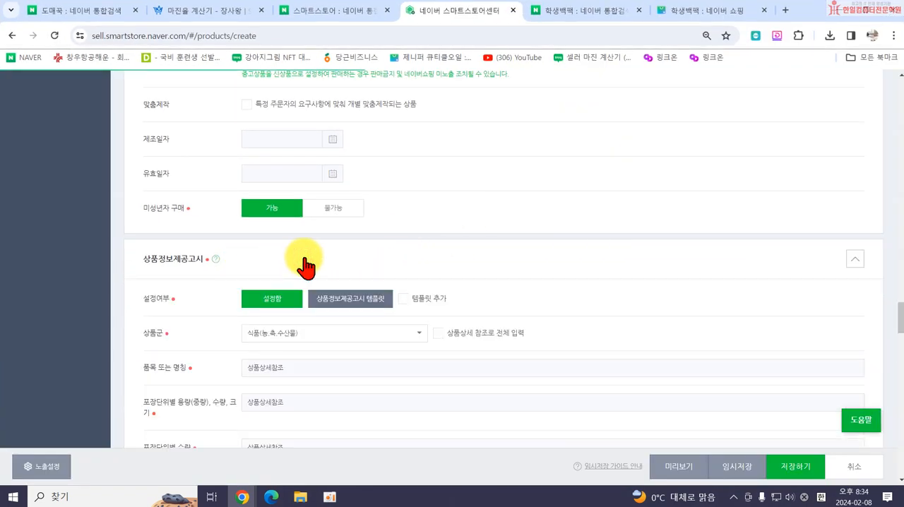
Set the 상품군 of 상품정보제공고시 to 가방 and enable 상품상세 참조로 전체 입력.
{"action": "scroll", "coordinate": [388, 297], "scroll_direction": "down", "scroll_amount": 1}
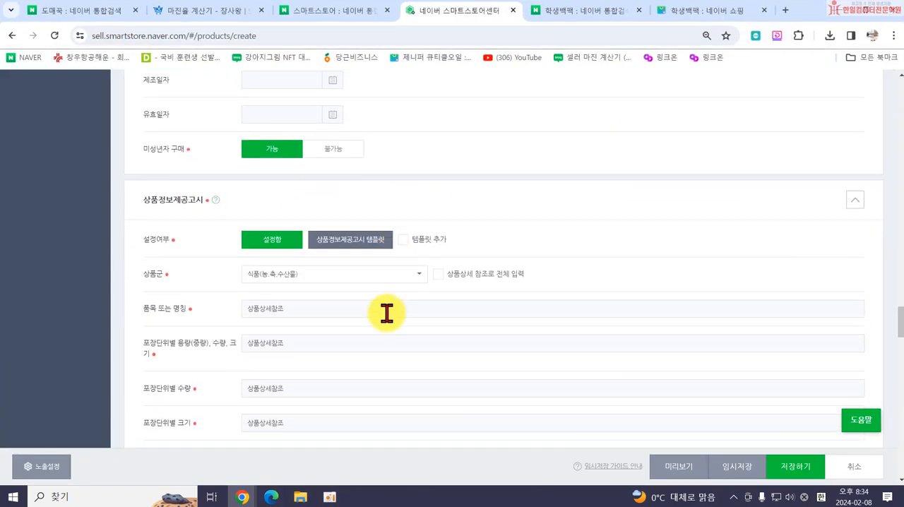
{"action": "left_click", "coordinate": [322, 277]}
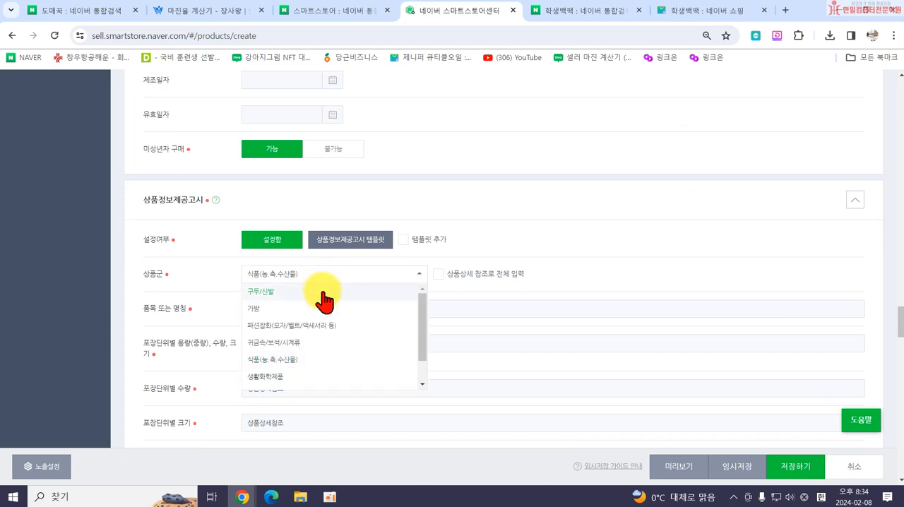
{"action": "scroll", "coordinate": [320, 303], "scroll_direction": "down", "scroll_amount": 1}
{"action": "scroll", "coordinate": [320, 304], "scroll_direction": "up", "scroll_amount": 1}
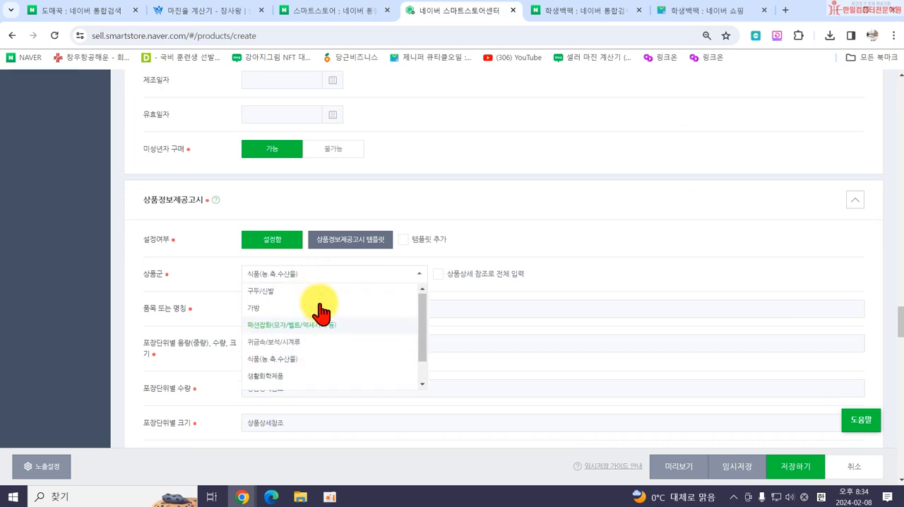
{"action": "left_click", "coordinate": [256, 310]}
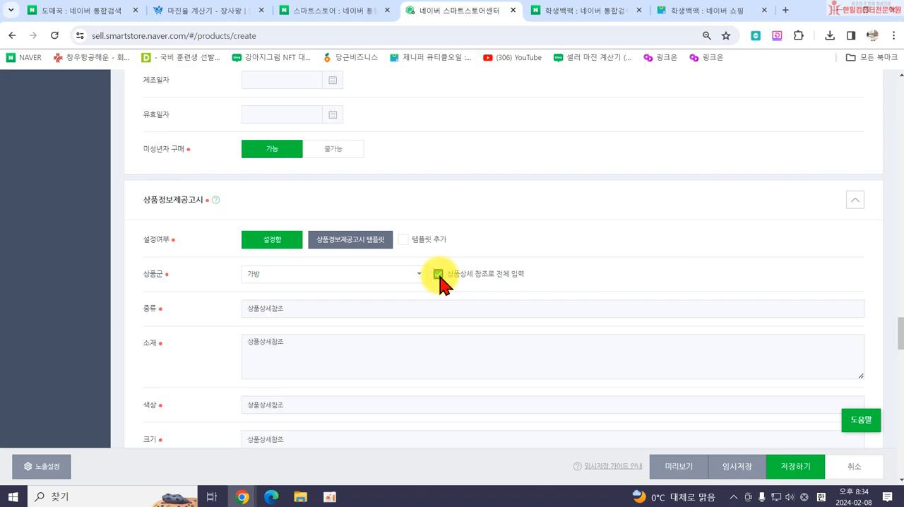
Expand the 배송 section and review the delivery method, courier, bundled shipping, shipping fee and 출고지 settings.
{"action": "scroll", "coordinate": [437, 281], "scroll_direction": "down", "scroll_amount": 6}
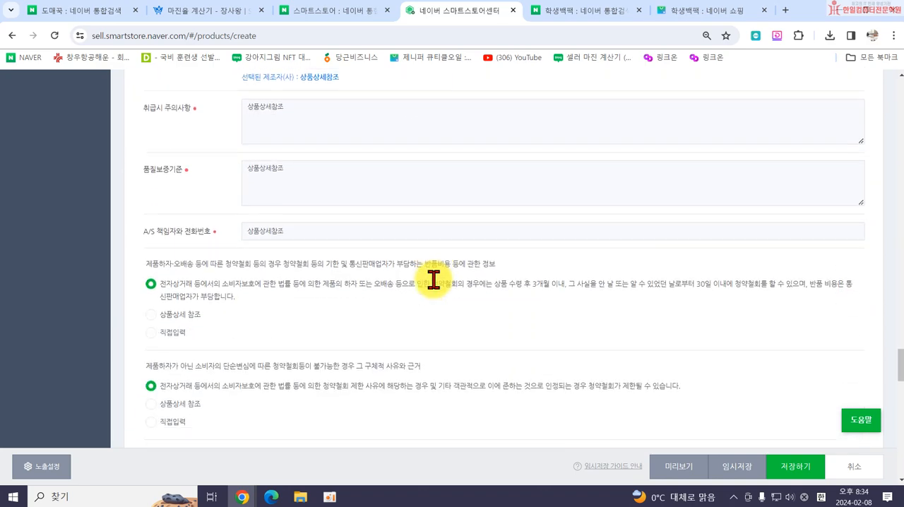
{"action": "scroll", "coordinate": [433, 282], "scroll_direction": "down", "scroll_amount": 10}
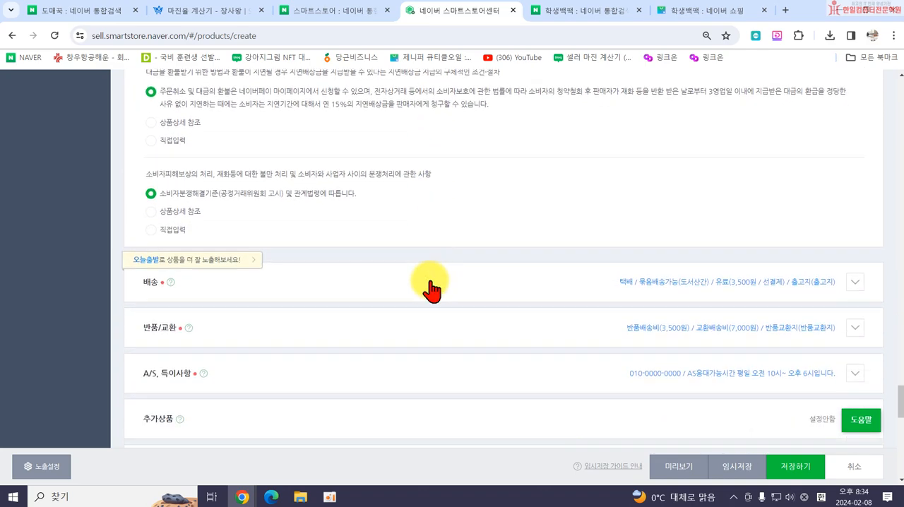
{"action": "left_click", "coordinate": [427, 289]}
{"action": "scroll", "coordinate": [403, 319], "scroll_direction": "down", "scroll_amount": 1}
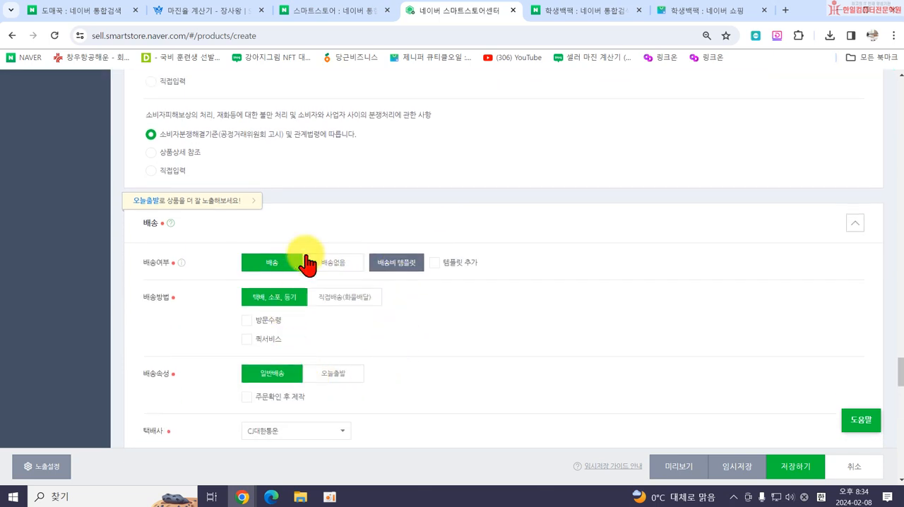
{"action": "scroll", "coordinate": [400, 282], "scroll_direction": "down", "scroll_amount": 1}
{"action": "scroll", "coordinate": [399, 282], "scroll_direction": "down", "scroll_amount": 1}
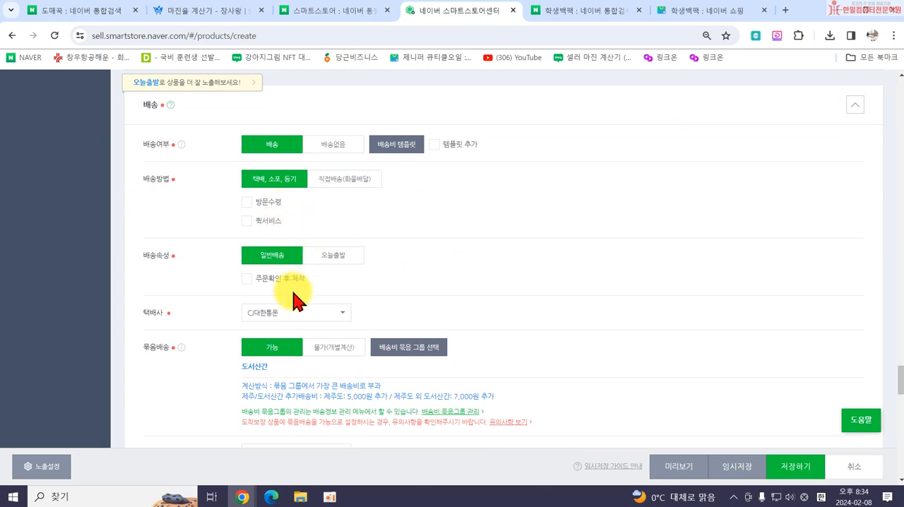
{"action": "scroll", "coordinate": [296, 296], "scroll_direction": "down", "scroll_amount": 3}
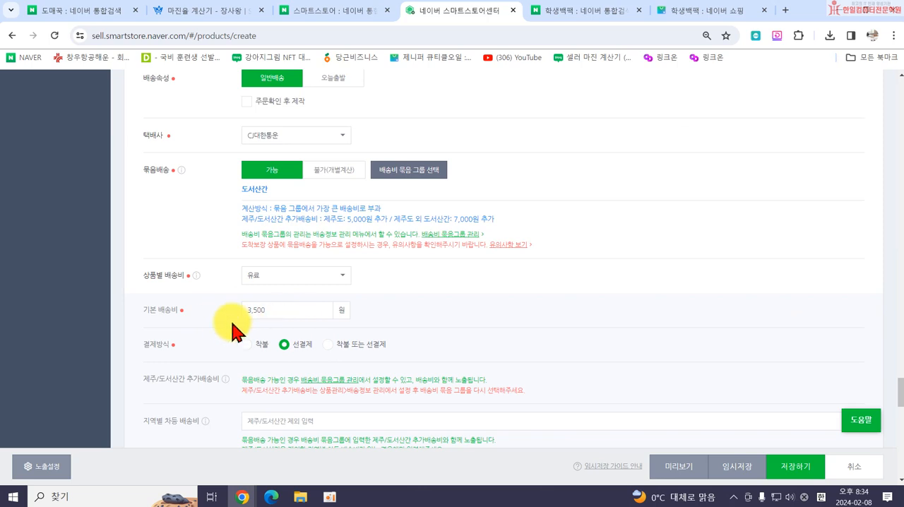
{"action": "scroll", "coordinate": [434, 327], "scroll_direction": "down", "scroll_amount": 3}
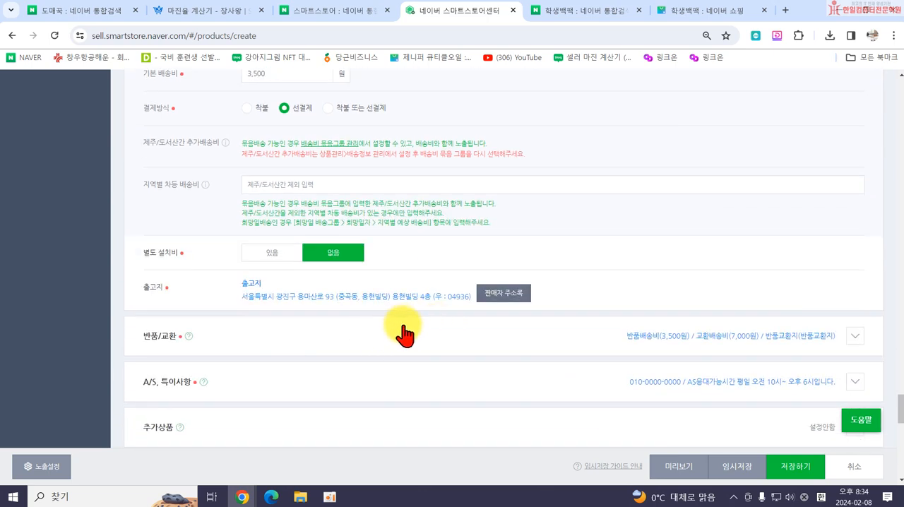
Expand the 반품/교환 and A/S, 특이사항 sections and review the return and exchange fees and the A/S guidance.
{"action": "left_click", "coordinate": [408, 338]}
{"action": "scroll", "coordinate": [323, 339], "scroll_direction": "down", "scroll_amount": 2}
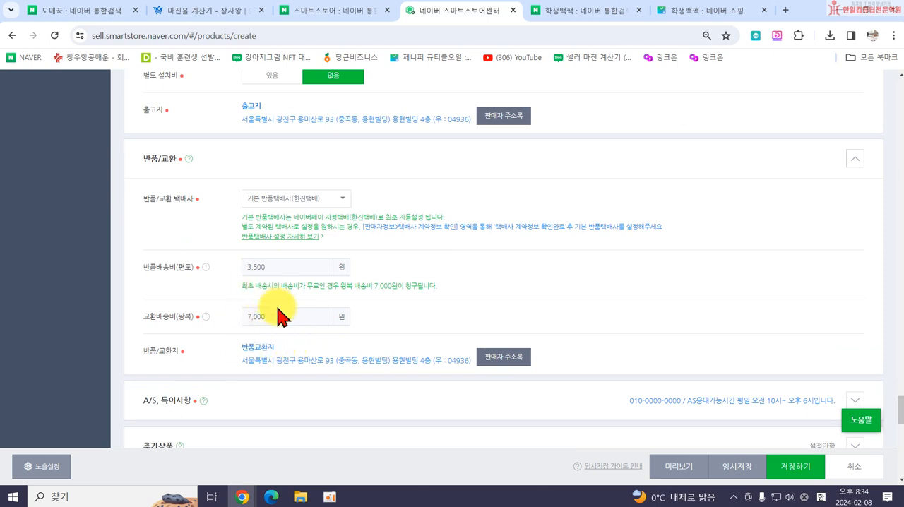
{"action": "scroll", "coordinate": [408, 337], "scroll_direction": "down", "scroll_amount": 2}
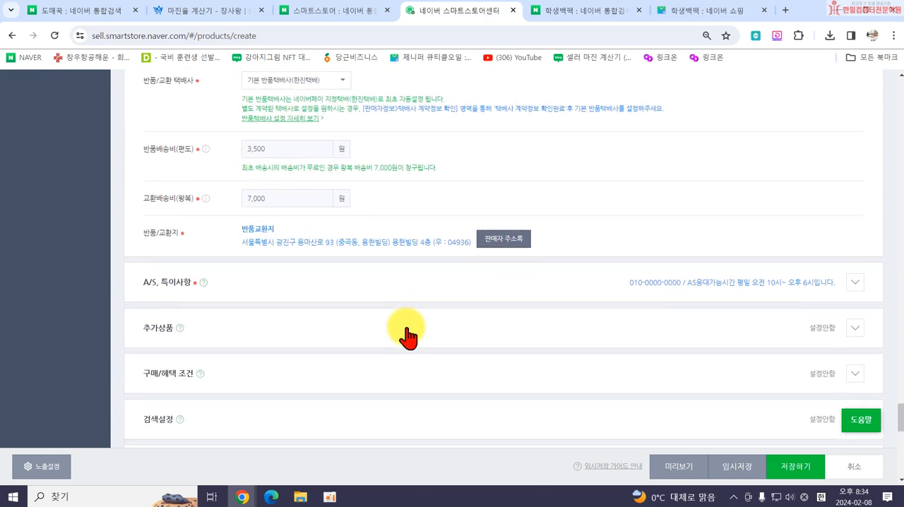
{"action": "left_click", "coordinate": [410, 283]}
{"action": "scroll", "coordinate": [335, 346], "scroll_direction": "down", "scroll_amount": 3}
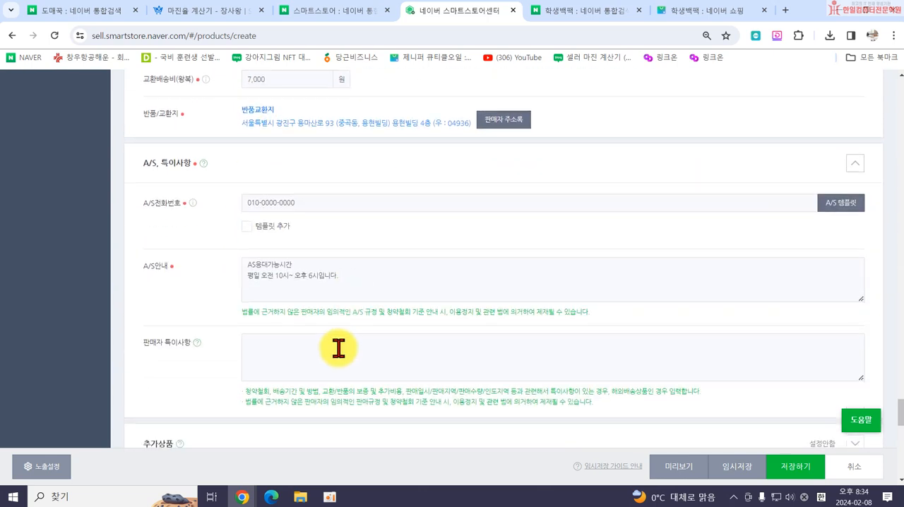
{"action": "scroll", "coordinate": [344, 335], "scroll_direction": "down", "scroll_amount": 1}
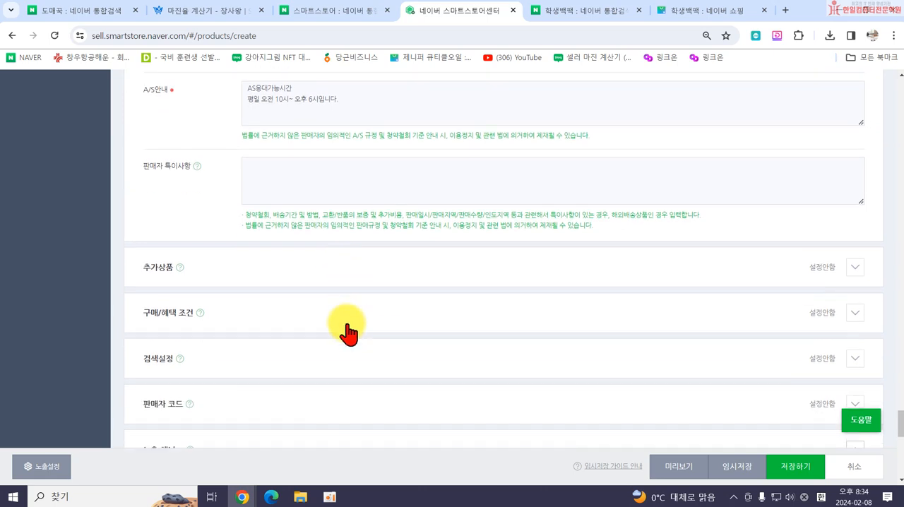
Look over the optional 추가상품 and 구매/혜택 조건 sections and leave both collapsed.
{"action": "scroll", "coordinate": [336, 325], "scroll_direction": "down", "scroll_amount": 1}
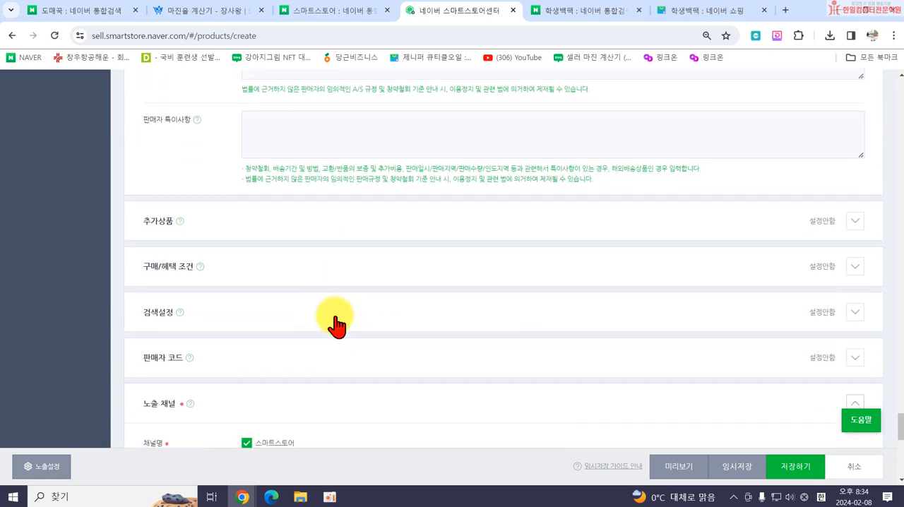
{"action": "left_click", "coordinate": [302, 212]}
{"action": "left_click", "coordinate": [313, 218]}
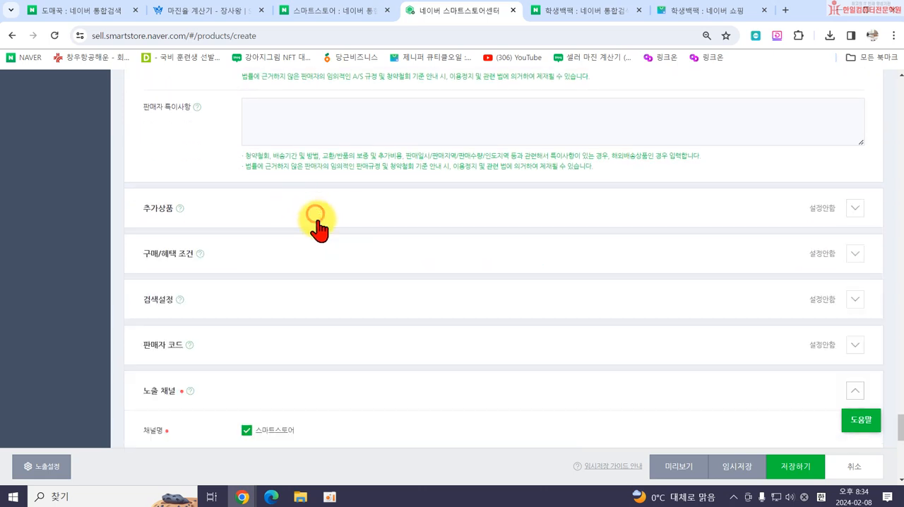
{"action": "left_click", "coordinate": [295, 258]}
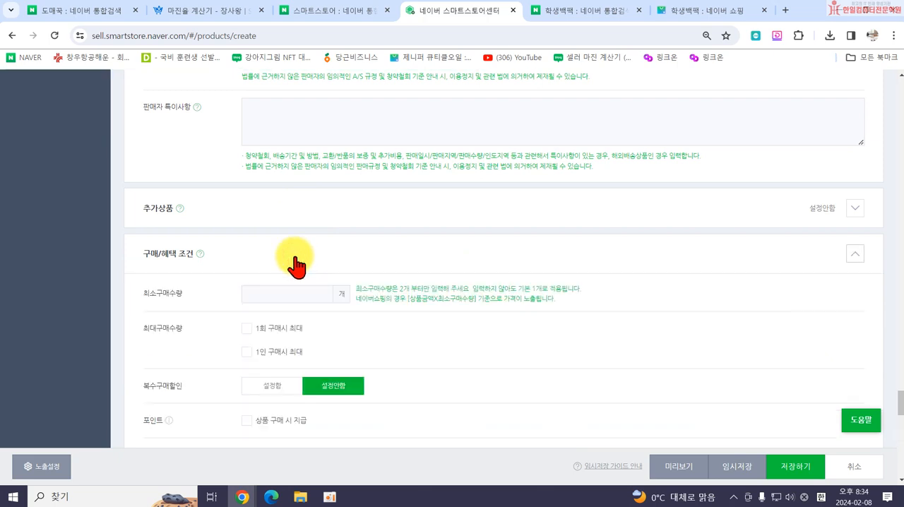
{"action": "left_click", "coordinate": [295, 261]}
Expand 검색설정, enable 태그 직접 입력 and add the tag 여성백팩.
{"action": "scroll", "coordinate": [299, 275], "scroll_direction": "down", "scroll_amount": 1}
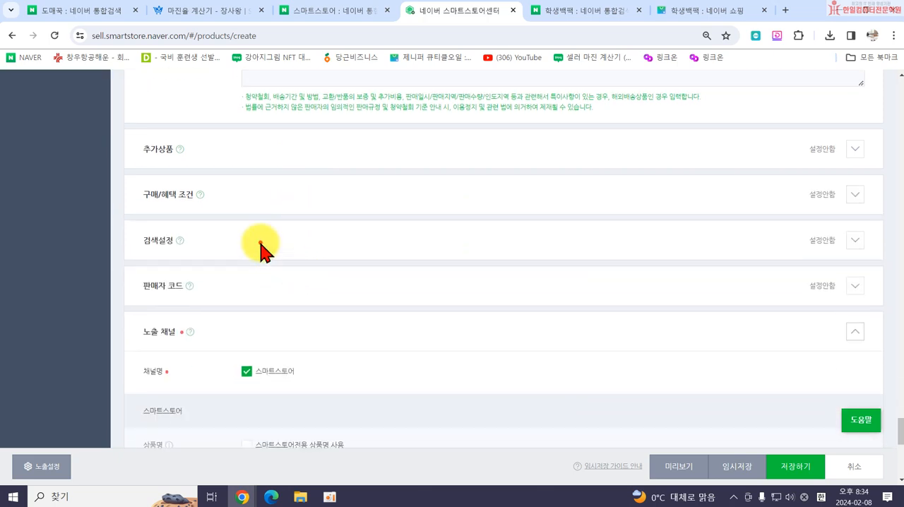
{"action": "left_click", "coordinate": [263, 248]}
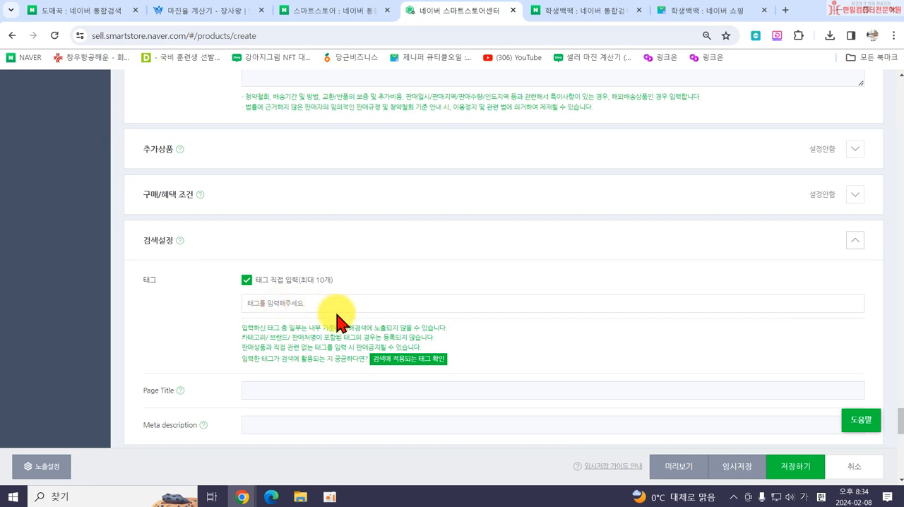
{"action": "type", "text": "여섭"}
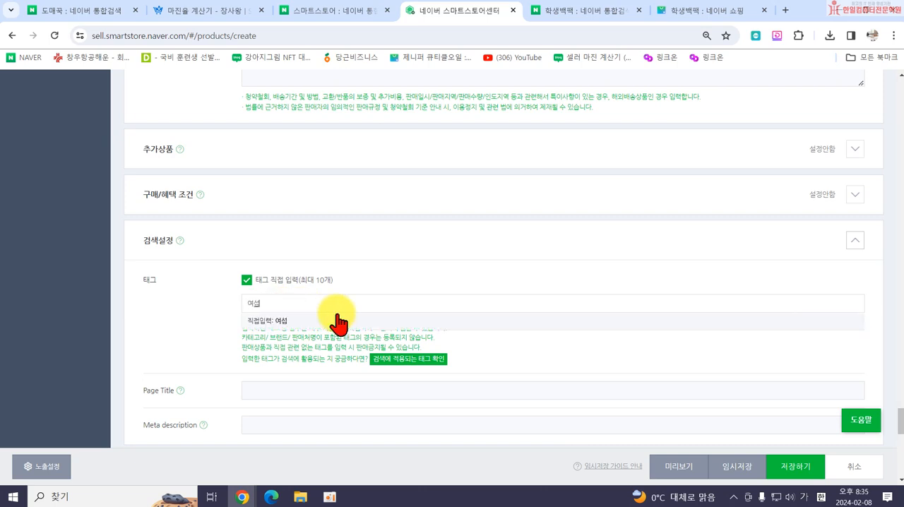
{"action": "type", "text": "성백배"}
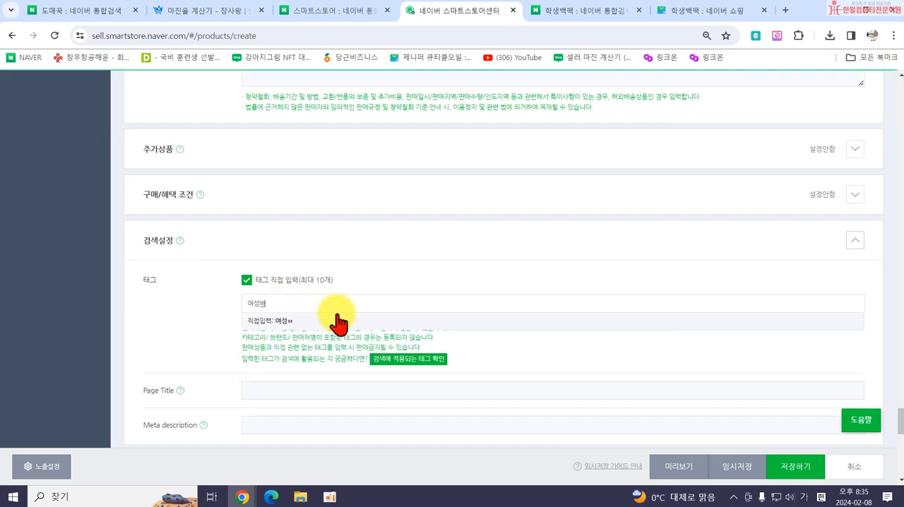
{"action": "key", "text": "Return"}
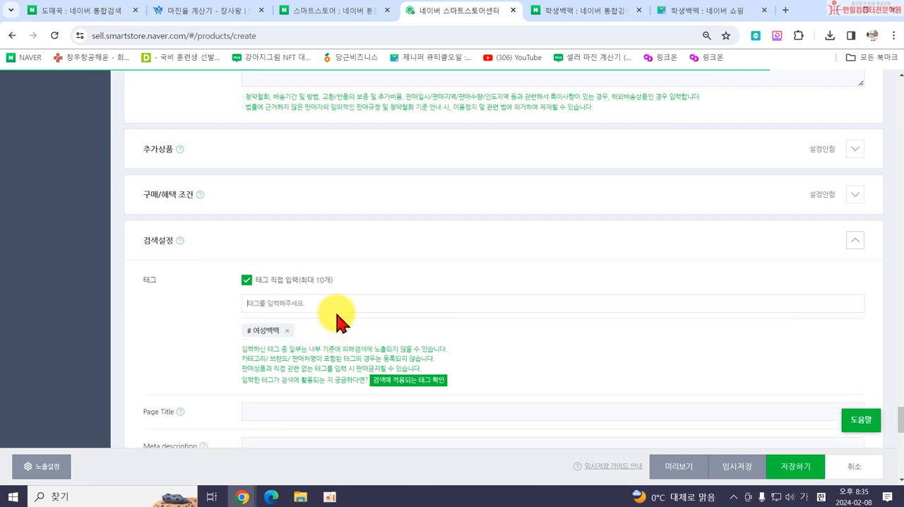
Add the search tags 여자백팩 and 학생백팩 to the product.
{"action": "type", "text": "여자백"}
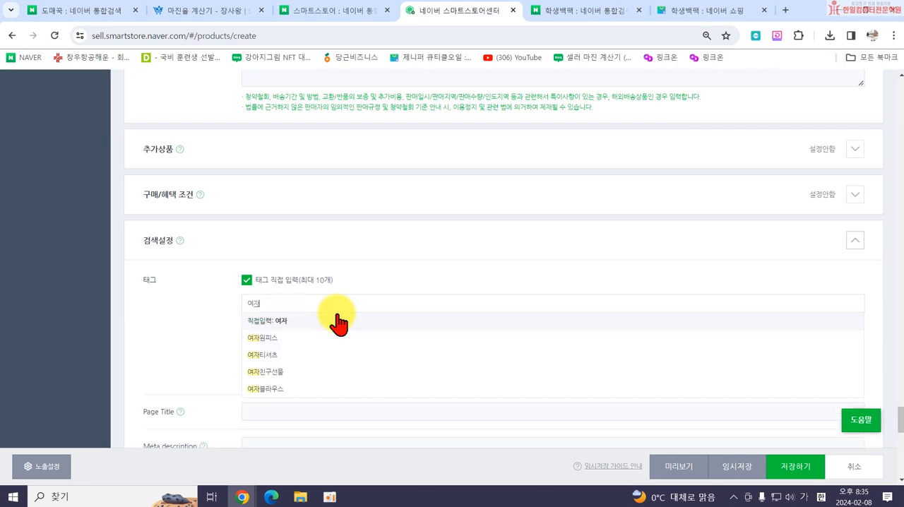
{"action": "type", "text": "팩"}
{"action": "key", "text": "Return"}
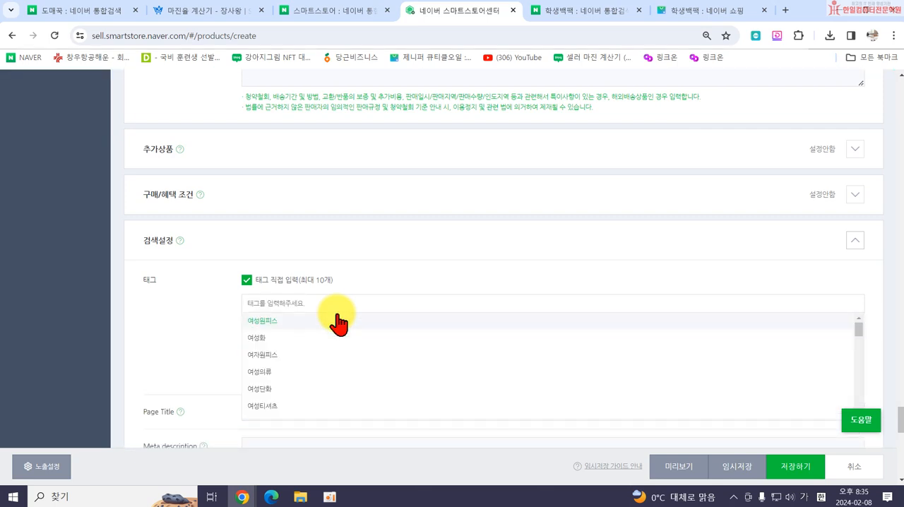
{"action": "type", "text": "ㅎ"}
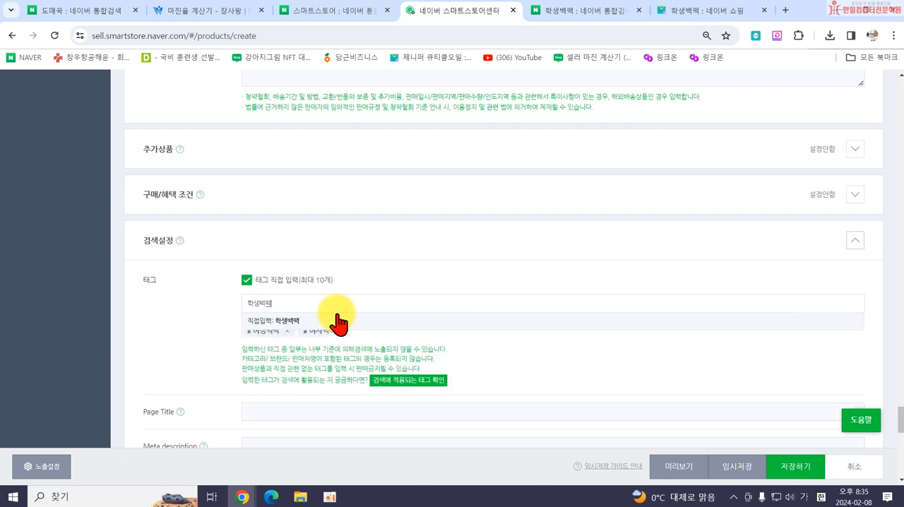
{"action": "key", "text": "Return"}
Try to add 학생가방 as a search tag and dismiss the notice.
{"action": "type", "text": "ㅎㅏㄱ생가방"}
{"action": "key", "text": "Return"}
{"action": "type", "text": "ㅊ"}
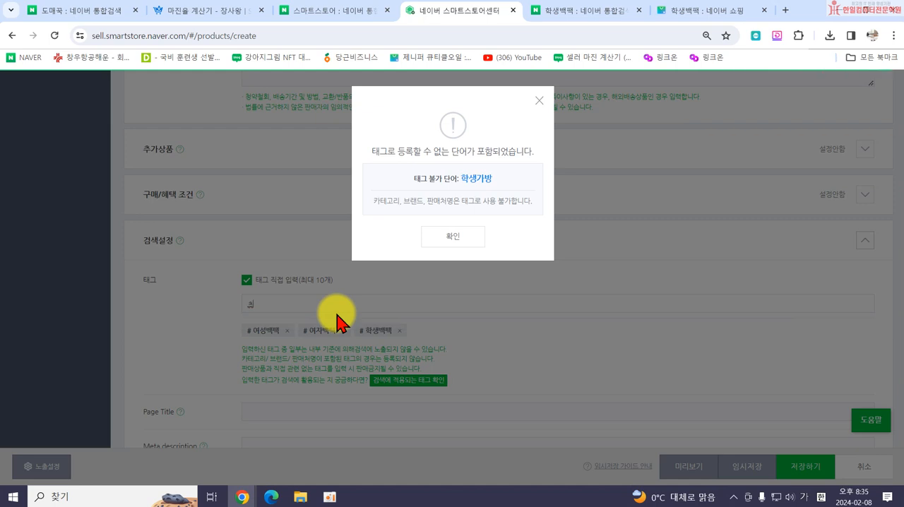
{"action": "type", "text": "ㅚ"}
{"action": "left_click", "coordinate": [452, 237]}
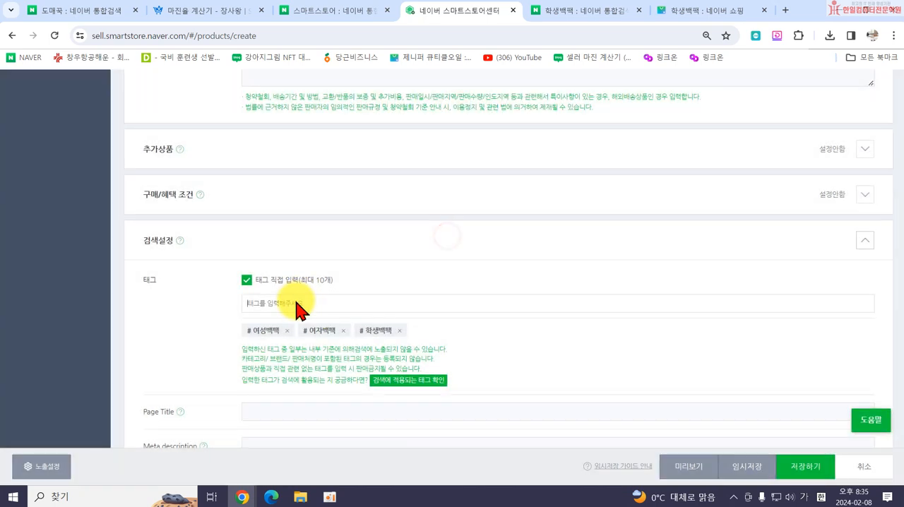
Add the search tag 책가방 to the product's 태그 list.
{"action": "left_click", "coordinate": [296, 301]}
{"action": "type", "text": "책가방"}
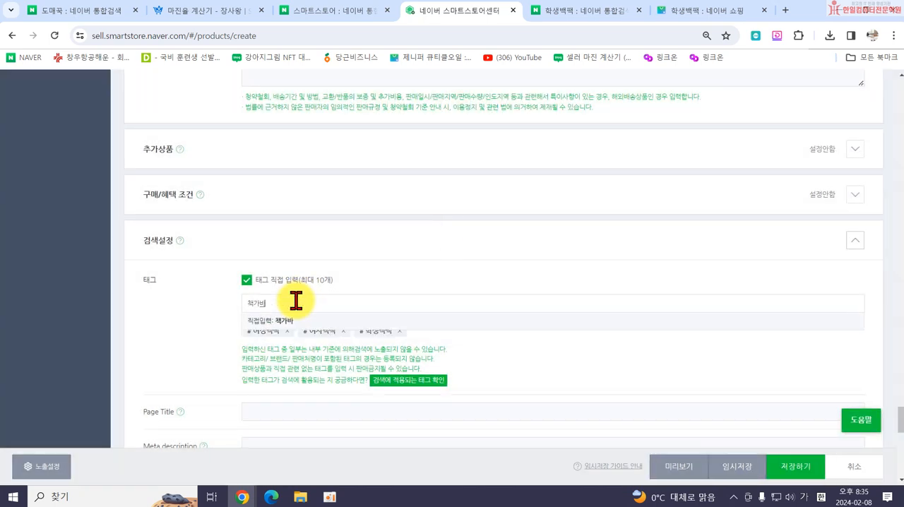
{"action": "key", "text": "Return"}
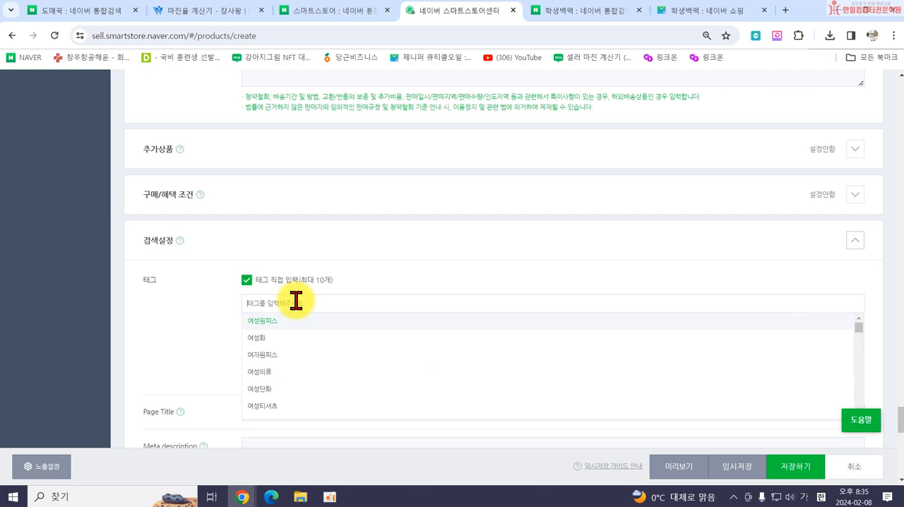
Try 예쁜책가방 as a search tag, check whether it applies to search, and remove it.
{"action": "type", "text": "예쁜책가방"}
{"action": "key", "text": "Return"}
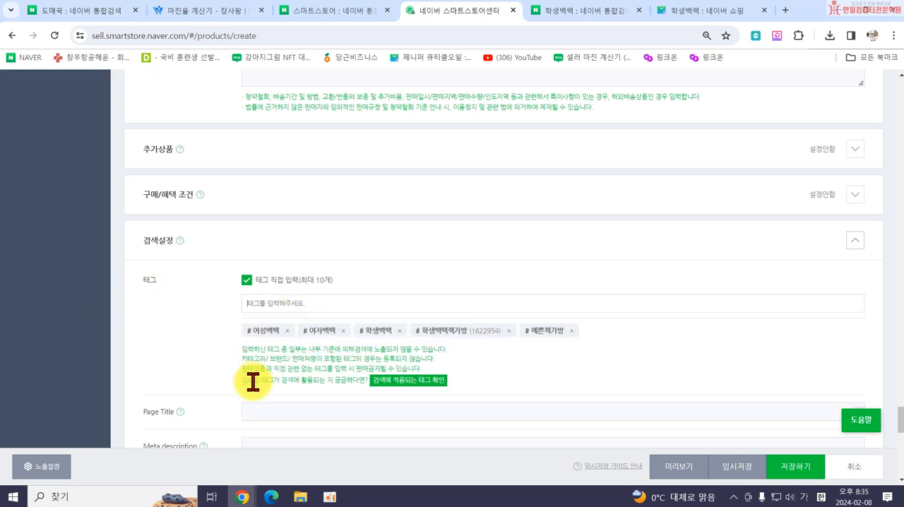
{"action": "left_click", "coordinate": [396, 381]}
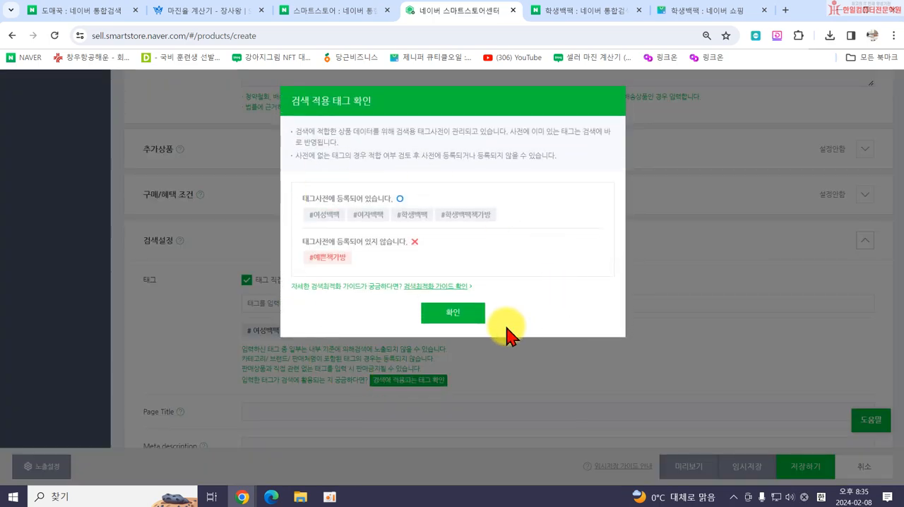
{"action": "left_click", "coordinate": [479, 305]}
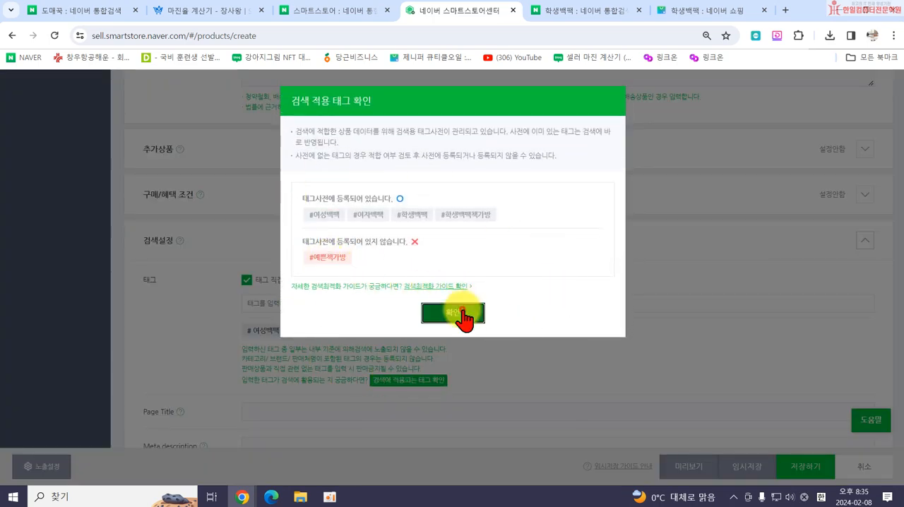
{"action": "left_click", "coordinate": [573, 329]}
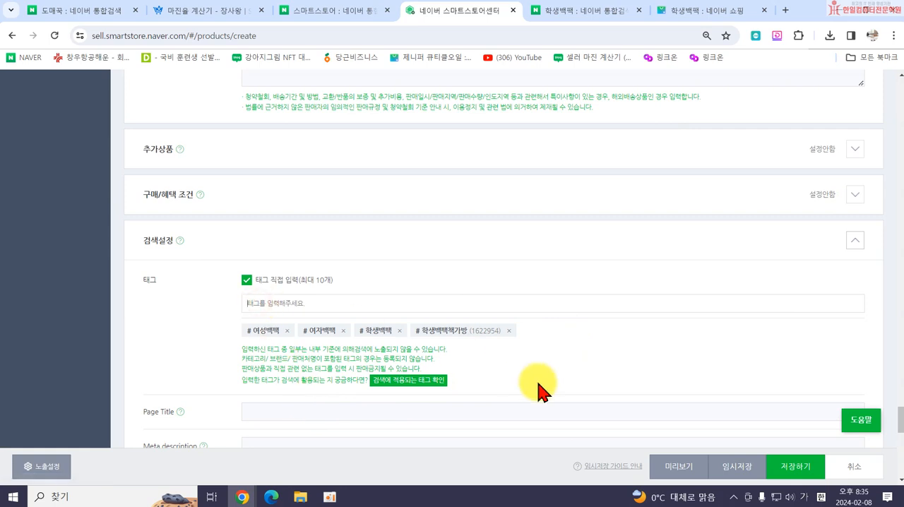
Set the Meta description to 예쁜 여성 캐주얼 중고등학생 대학생 책가방 백팩 and add the search tag 캐주얼가방.
{"action": "scroll", "coordinate": [353, 339], "scroll_direction": "down", "scroll_amount": 2}
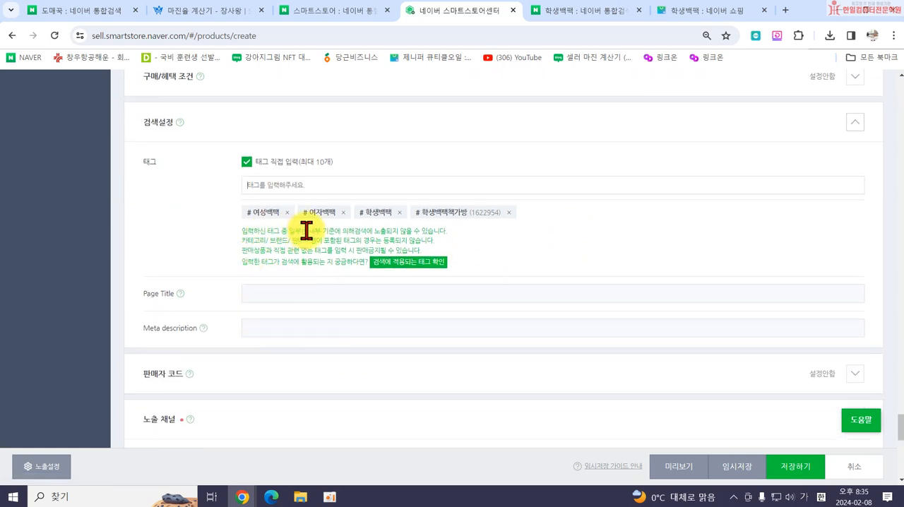
{"action": "left_click", "coordinate": [252, 326]}
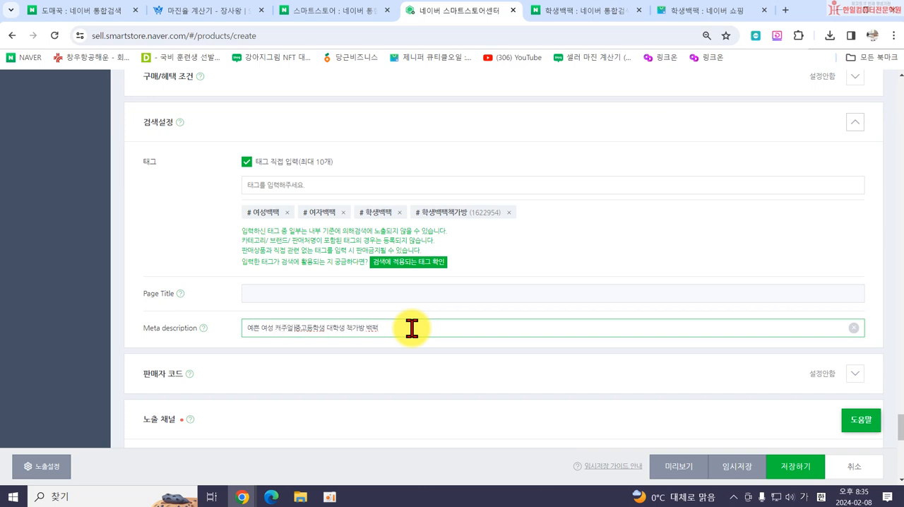
{"action": "left_click", "coordinate": [337, 181]}
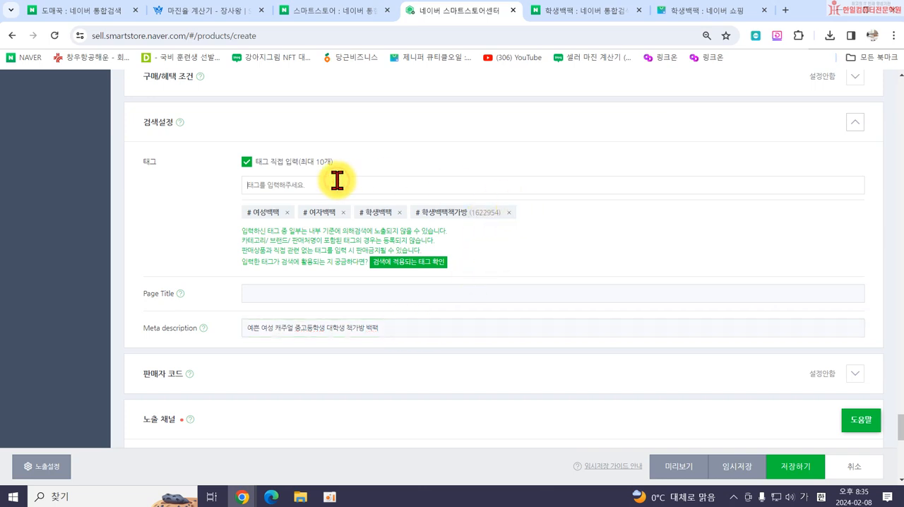
{"action": "type", "text": "ㅋㅐㅈㅜㅇㅓㄹㄱㅏㅂㅏㅇ"}
{"action": "key", "text": "Return"}
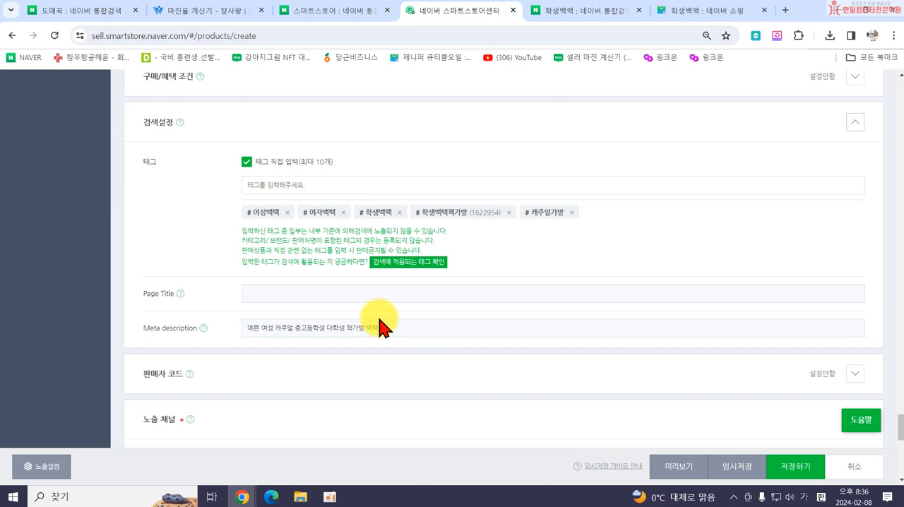
Expand the 판매자 코드 section and open the 판매자 상품코드 field for editing.
{"action": "scroll", "coordinate": [424, 317], "scroll_direction": "down", "scroll_amount": 1}
{"action": "left_click", "coordinate": [475, 311]}
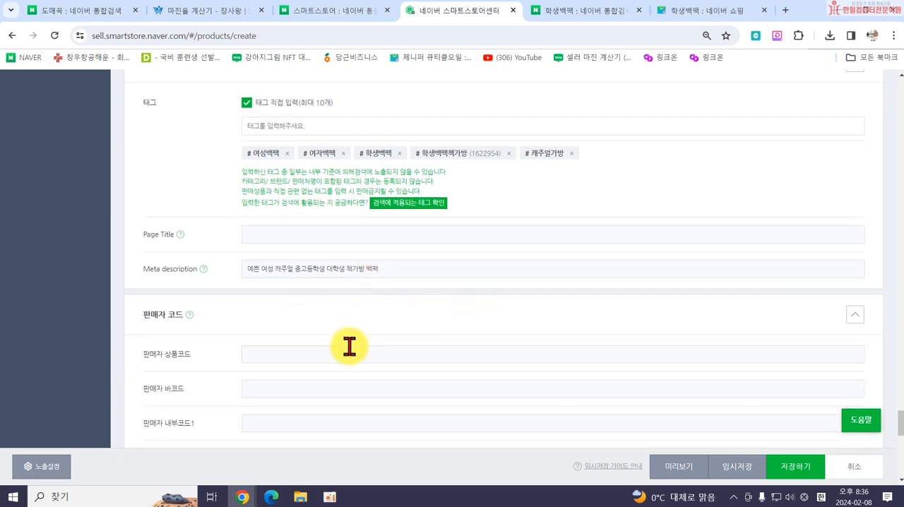
{"action": "scroll", "coordinate": [350, 350], "scroll_direction": "down", "scroll_amount": 2}
{"action": "scroll", "coordinate": [351, 349], "scroll_direction": "up", "scroll_amount": 1}
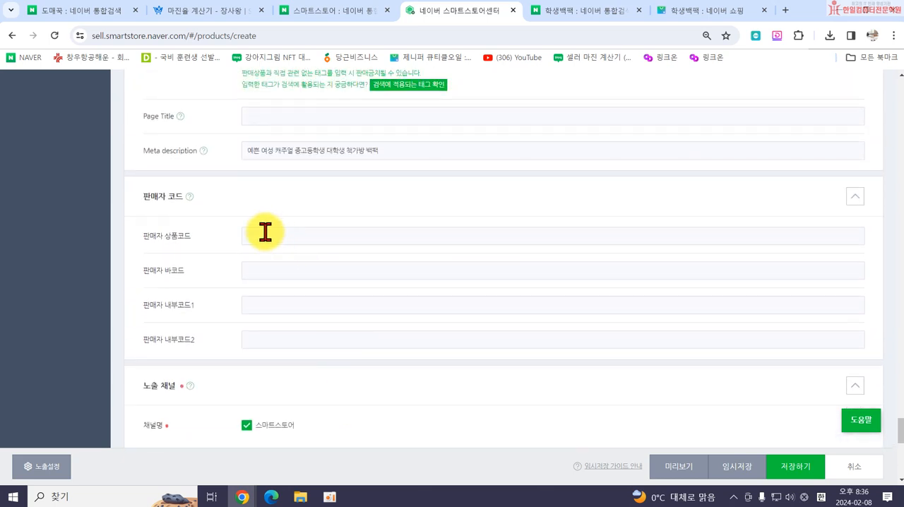
{"action": "left_click", "coordinate": [255, 235]}
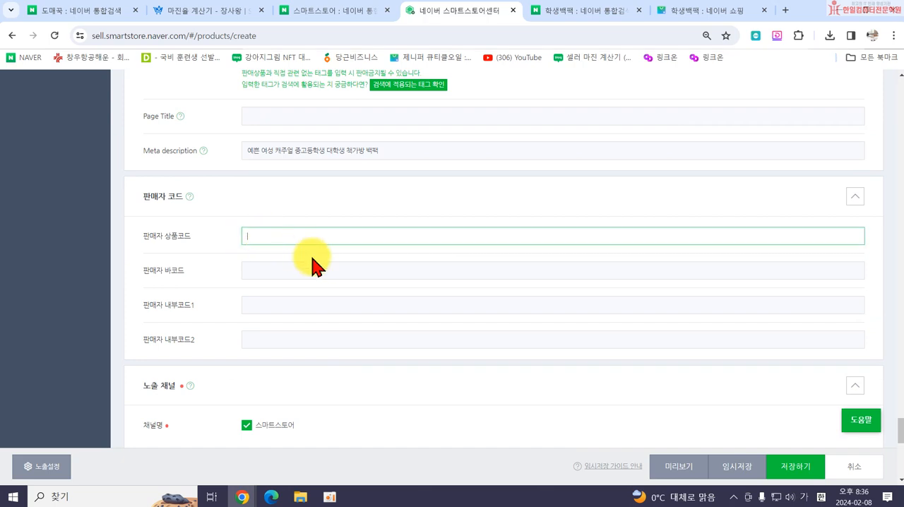
Run the 쇼핑 상품정보 검색품질 체크 for the product and dismiss its report.
{"action": "scroll", "coordinate": [347, 297], "scroll_direction": "down", "scroll_amount": 3}
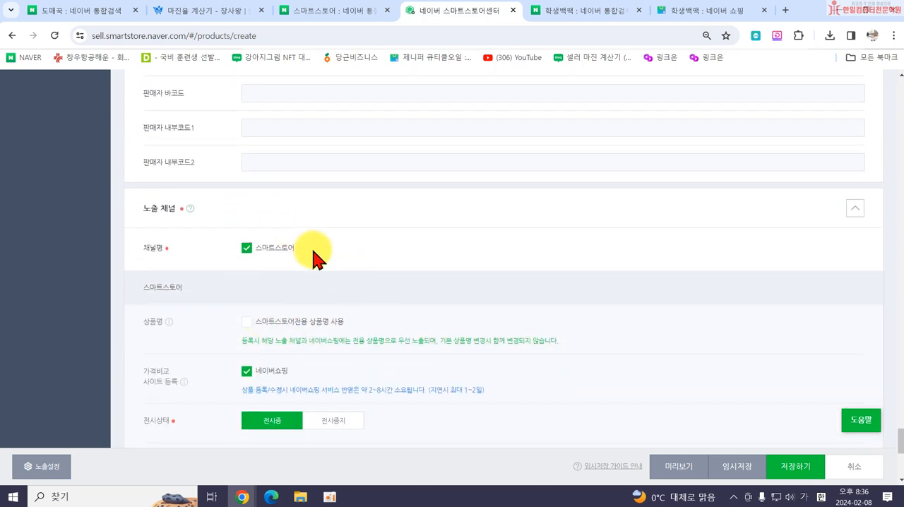
{"action": "scroll", "coordinate": [332, 268], "scroll_direction": "down", "scroll_amount": 2}
{"action": "scroll", "coordinate": [383, 293], "scroll_direction": "down", "scroll_amount": 2}
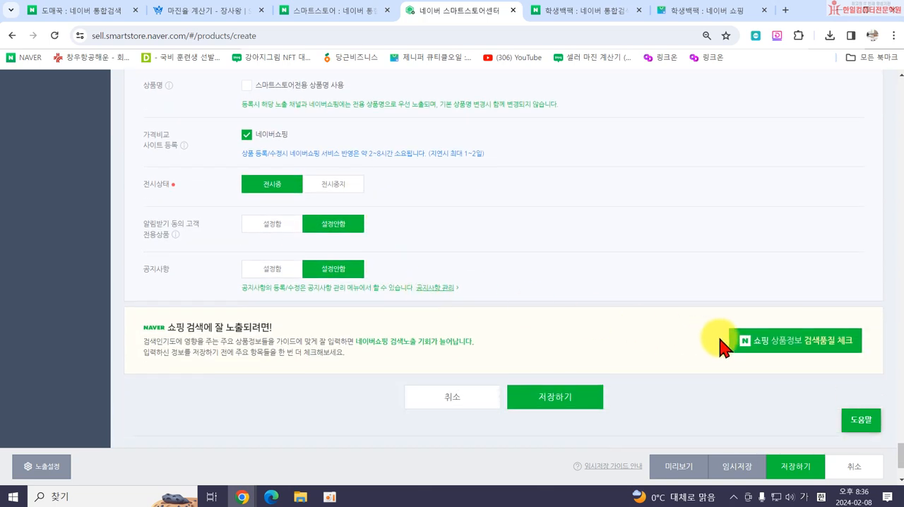
{"action": "left_click", "coordinate": [790, 355]}
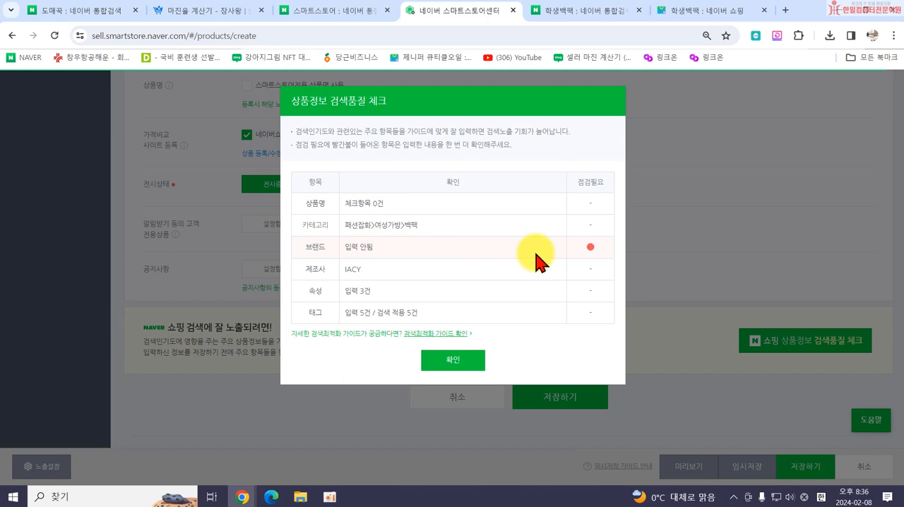
{"action": "left_click", "coordinate": [449, 363]}
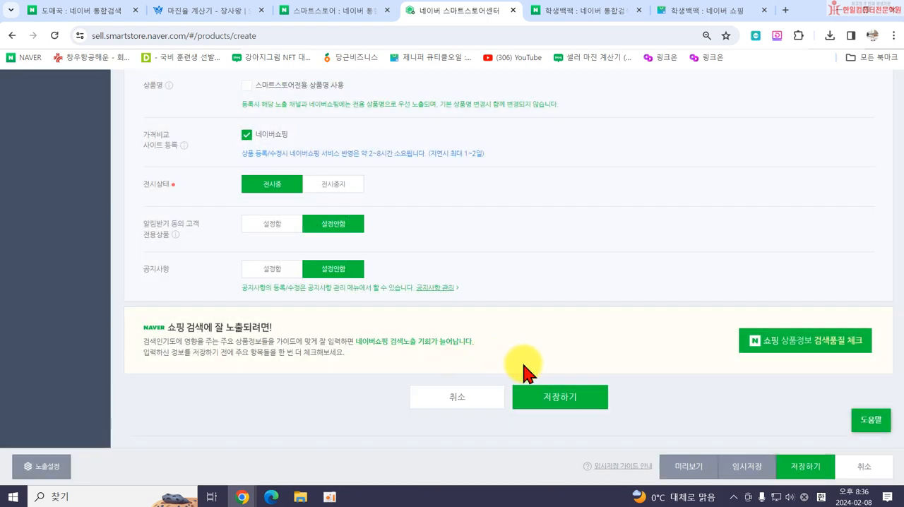
Save the product registration and open the published product's store page.
{"action": "left_click", "coordinate": [548, 394]}
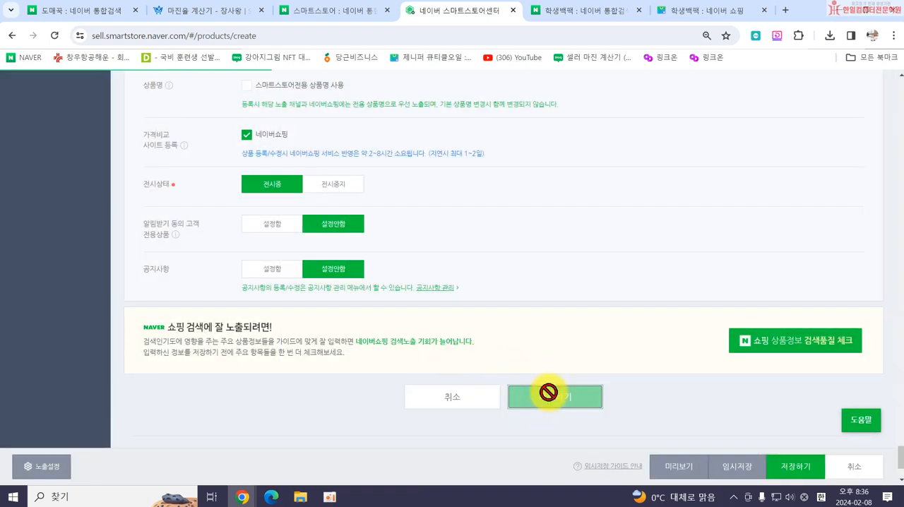
{"action": "left_click", "coordinate": [409, 143]}
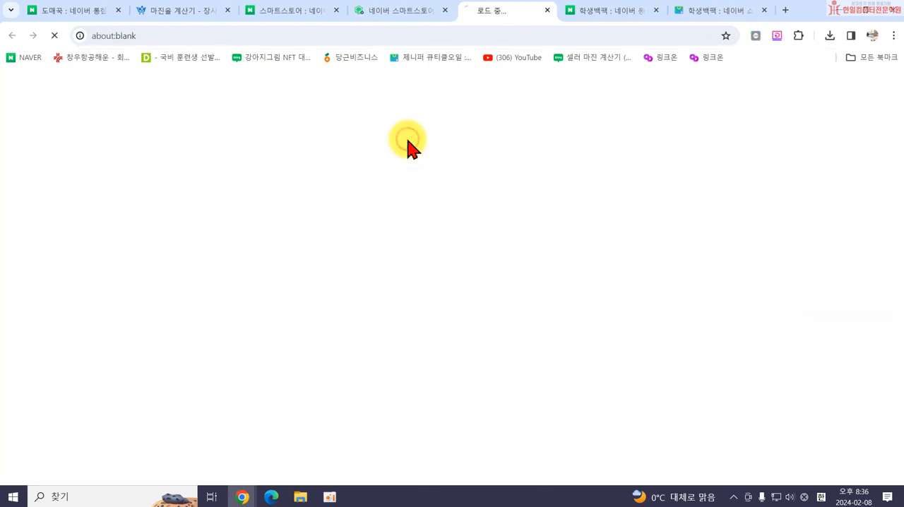
Check the product's price, delivery details and 색상 options on its store page.
{"action": "scroll", "coordinate": [440, 325], "scroll_direction": "down", "scroll_amount": 2}
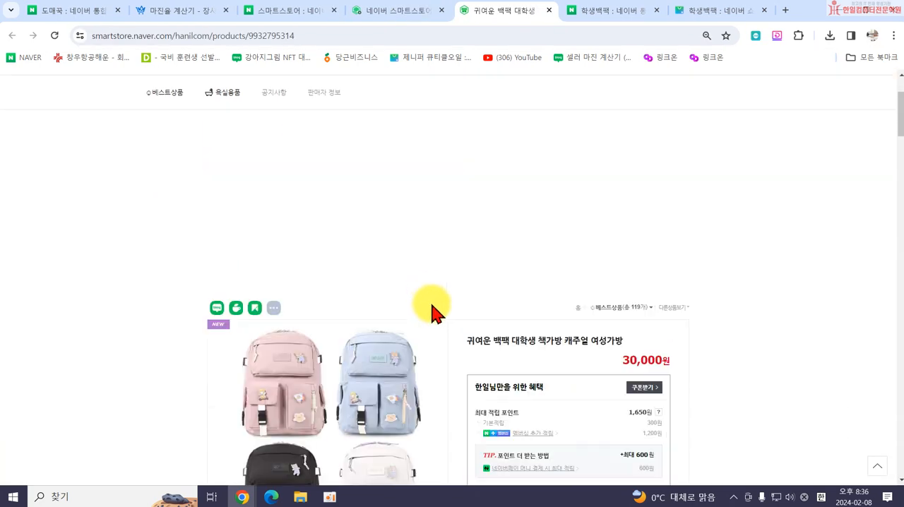
{"action": "scroll", "coordinate": [423, 296], "scroll_direction": "down", "scroll_amount": 5}
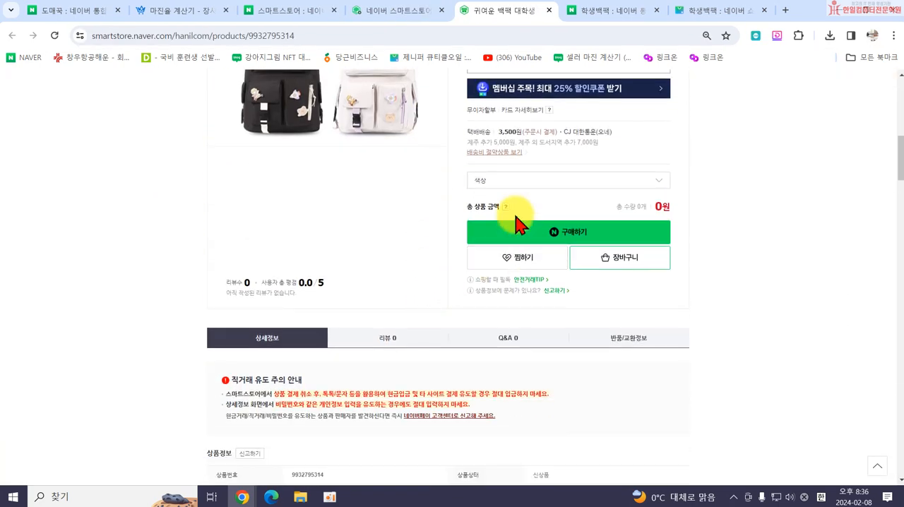
{"action": "left_click", "coordinate": [520, 180]}
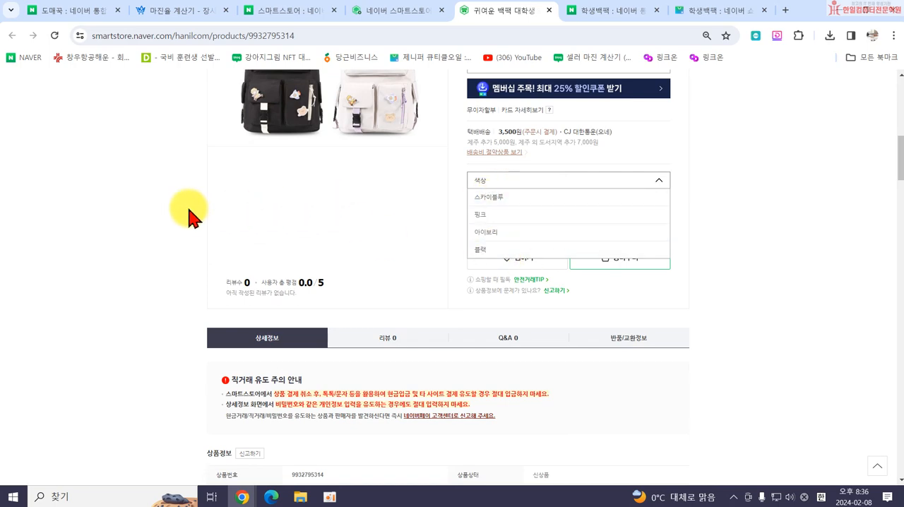
Look through the product's 상세정보 images and attribute table on the store page.
{"action": "scroll", "coordinate": [189, 215], "scroll_direction": "down", "scroll_amount": 15}
{"action": "scroll", "coordinate": [242, 227], "scroll_direction": "down", "scroll_amount": 5}
{"action": "scroll", "coordinate": [344, 311], "scroll_direction": "up", "scroll_amount": 2}
{"action": "left_click", "coordinate": [387, 355]}
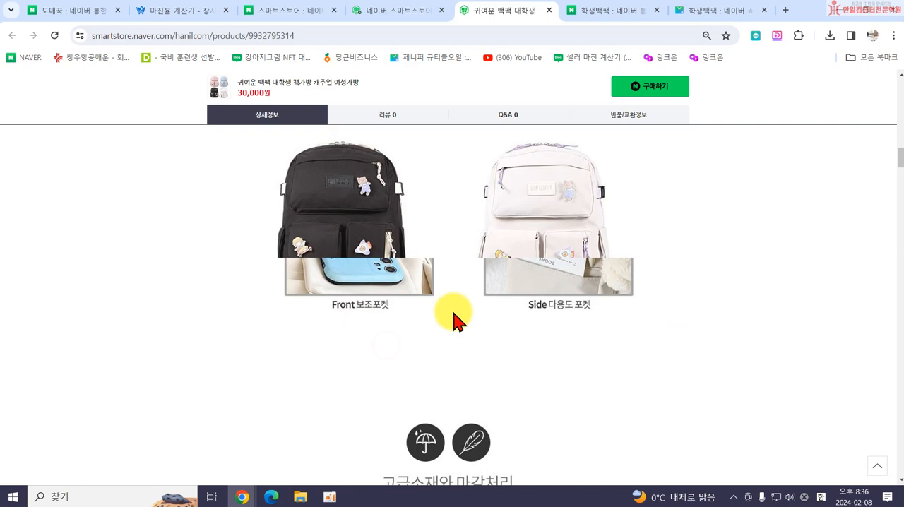
{"action": "scroll", "coordinate": [452, 311], "scroll_direction": "down", "scroll_amount": 12}
{"action": "scroll", "coordinate": [443, 317], "scroll_direction": "up", "scroll_amount": 1}
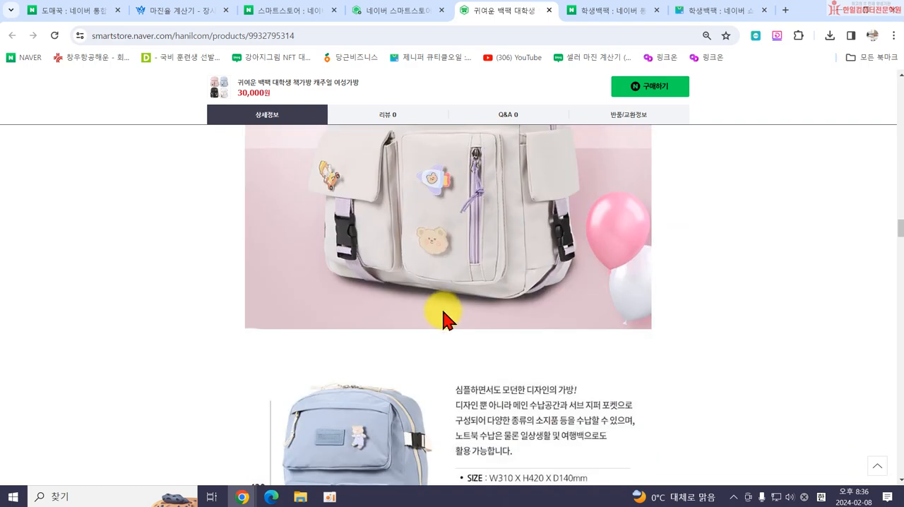
{"action": "scroll", "coordinate": [444, 315], "scroll_direction": "down", "scroll_amount": 12}
{"action": "scroll", "coordinate": [447, 304], "scroll_direction": "down", "scroll_amount": 12}
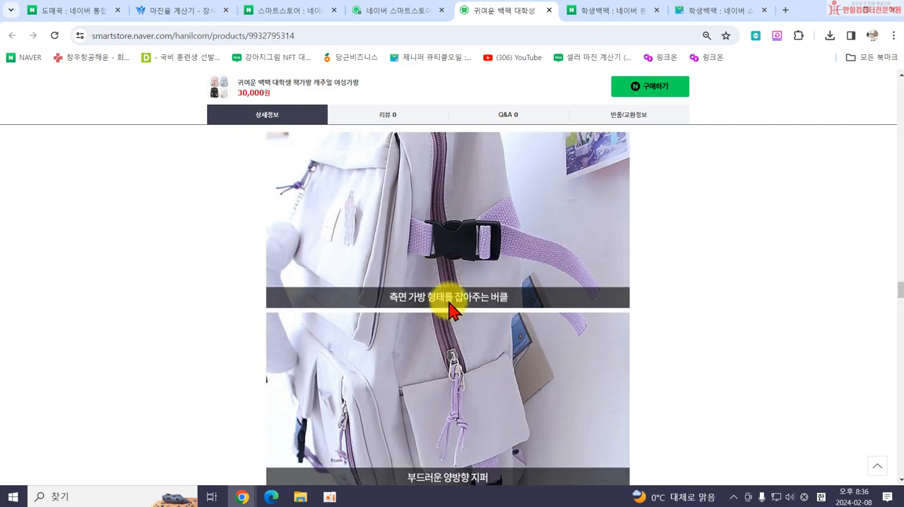
{"action": "scroll", "coordinate": [378, 298], "scroll_direction": "up", "scroll_amount": 13}
{"action": "scroll", "coordinate": [378, 268], "scroll_direction": "up", "scroll_amount": 10}
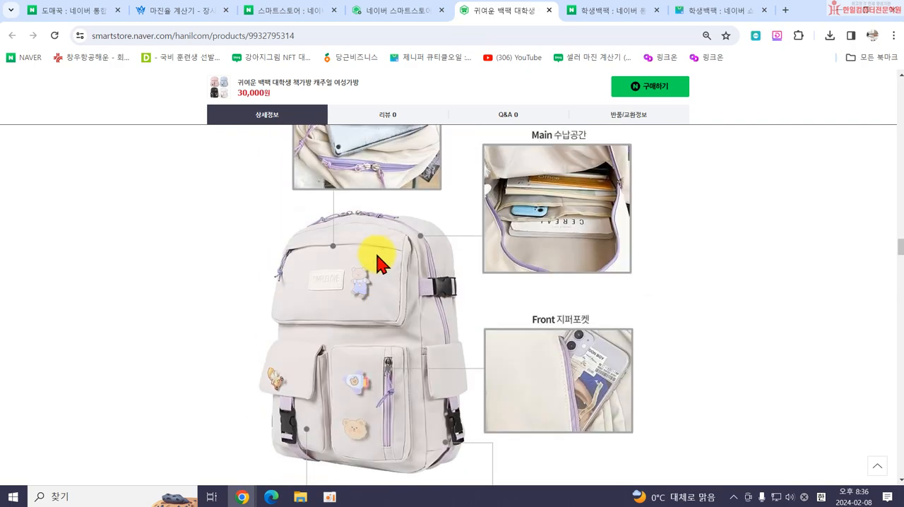
{"action": "scroll", "coordinate": [371, 230], "scroll_direction": "down", "scroll_amount": 3}
{"action": "scroll", "coordinate": [363, 356], "scroll_direction": "up", "scroll_amount": 10}
{"action": "scroll", "coordinate": [439, 316], "scroll_direction": "up", "scroll_amount": 10}
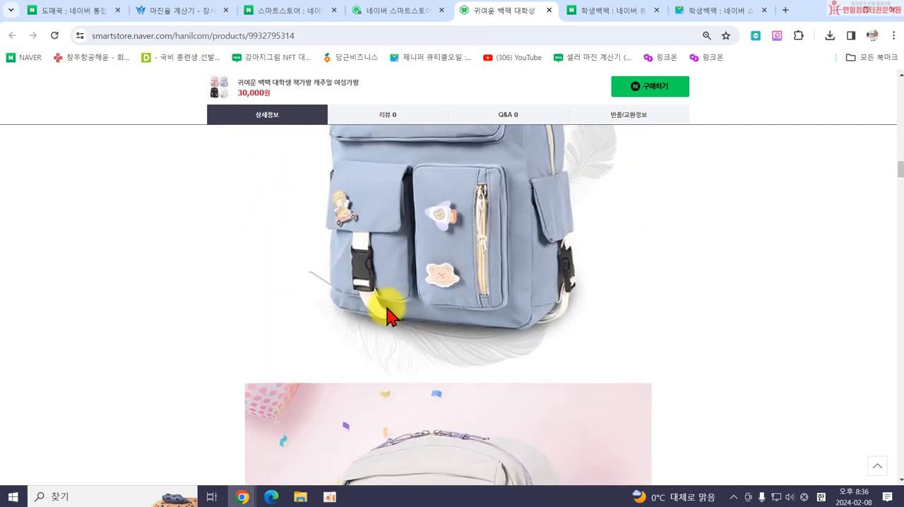
{"action": "scroll", "coordinate": [491, 319], "scroll_direction": "up", "scroll_amount": 7}
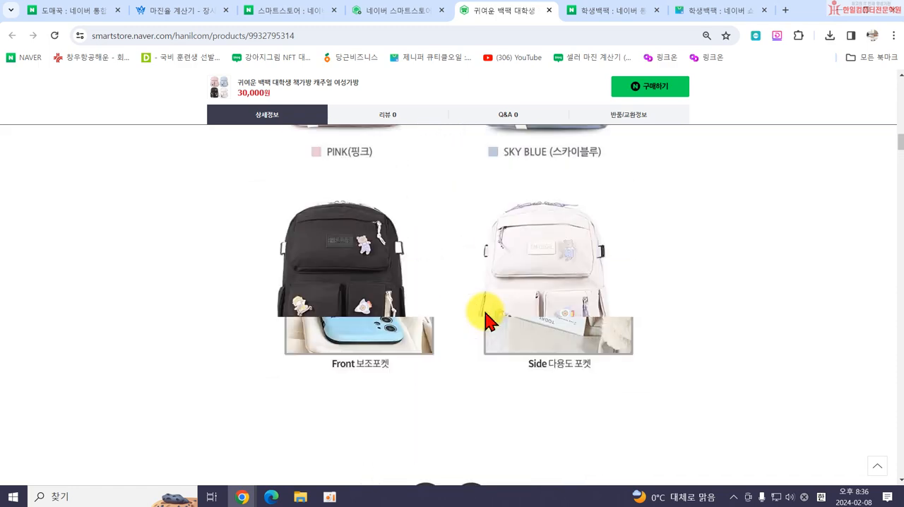
{"action": "scroll", "coordinate": [494, 331], "scroll_direction": "up", "scroll_amount": 8}
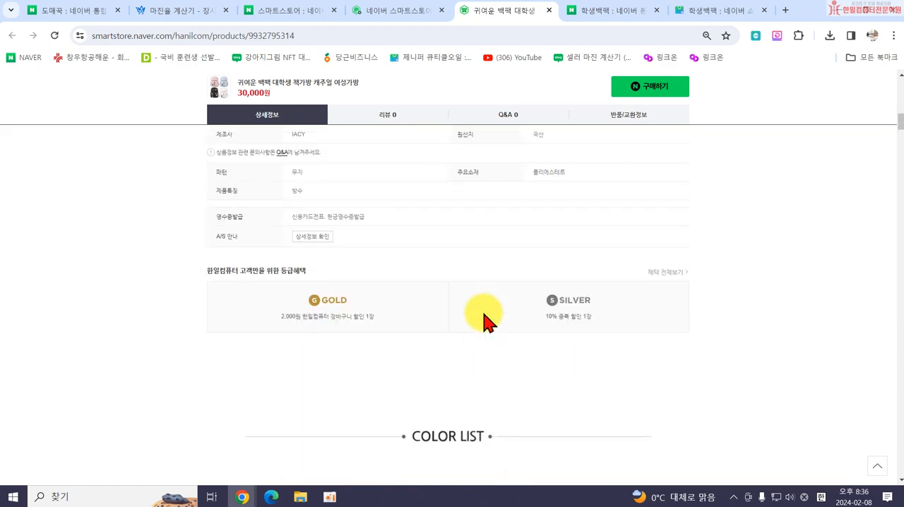
{"action": "scroll", "coordinate": [548, 349], "scroll_direction": "up", "scroll_amount": 5}
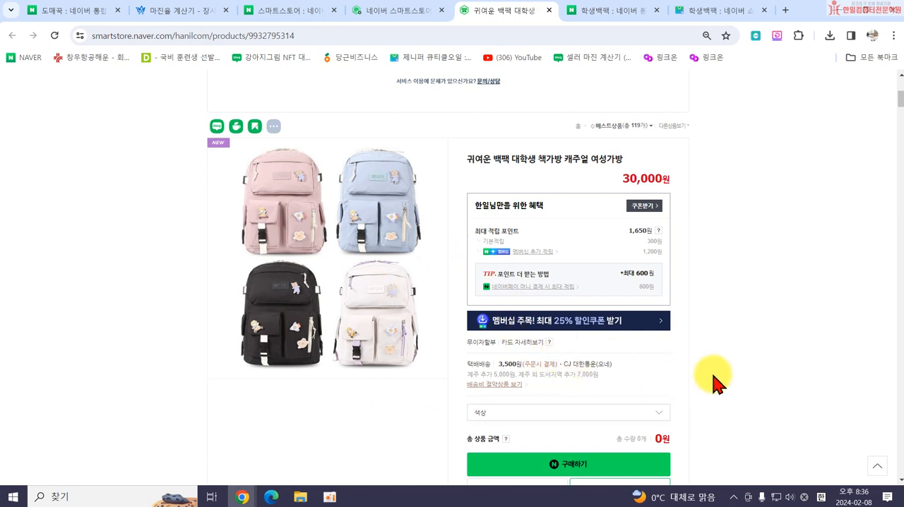
Select the 색상 option 스카이블루 for the backpack and proceed to the order page.
{"action": "scroll", "coordinate": [657, 378], "scroll_direction": "down", "scroll_amount": 1}
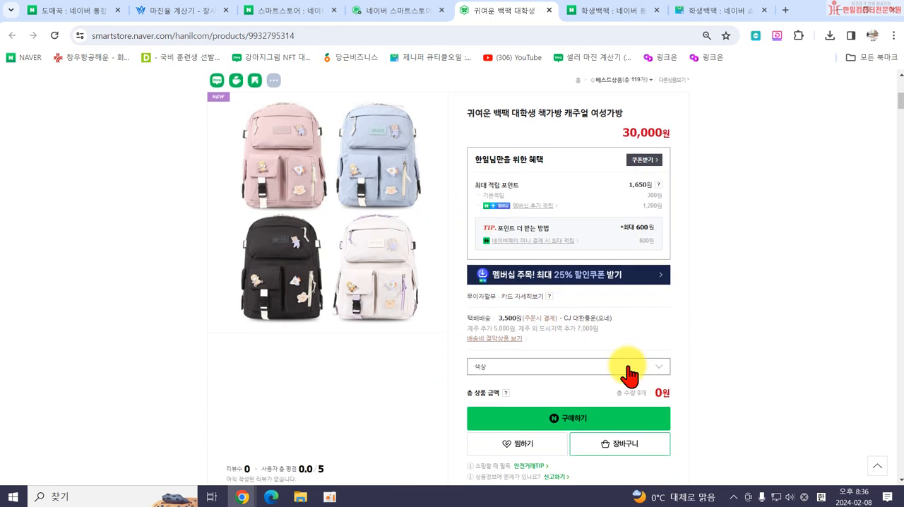
{"action": "left_click", "coordinate": [541, 354]}
{"action": "left_click", "coordinate": [500, 378]}
{"action": "scroll", "coordinate": [445, 382], "scroll_direction": "down", "scroll_amount": 2}
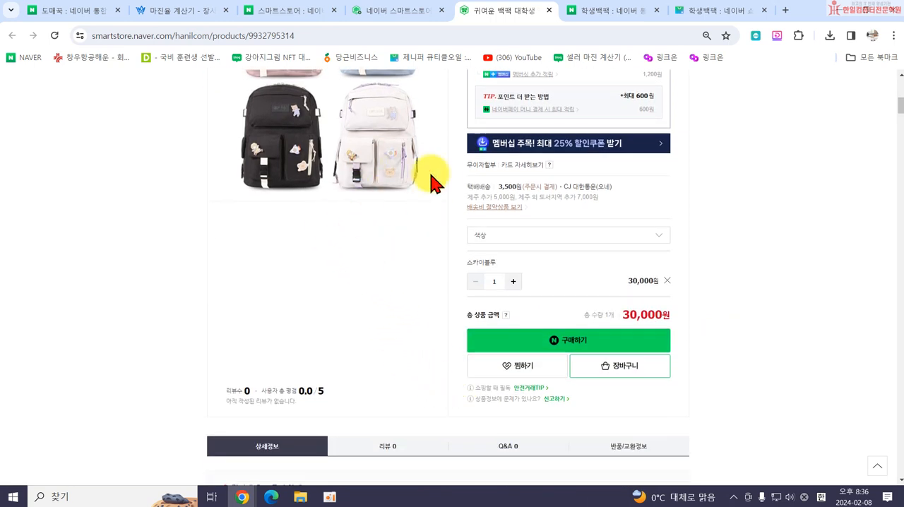
{"action": "left_click", "coordinate": [542, 354]}
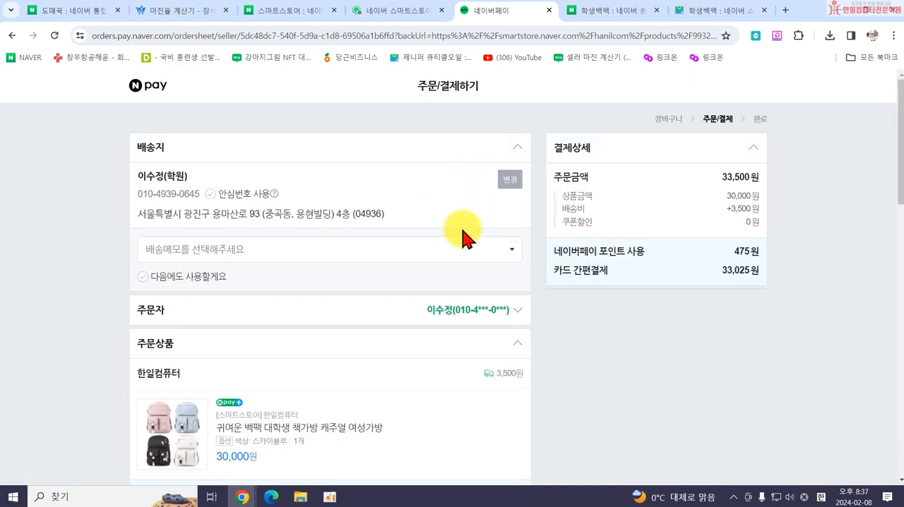
Review the order sheet's delivery, product and payment sections, and return to the backpack's store page.
{"action": "scroll", "coordinate": [484, 234], "scroll_direction": "down", "scroll_amount": 11}
{"action": "scroll", "coordinate": [339, 317], "scroll_direction": "down", "scroll_amount": 3}
{"action": "scroll", "coordinate": [429, 329], "scroll_direction": "up", "scroll_amount": 14}
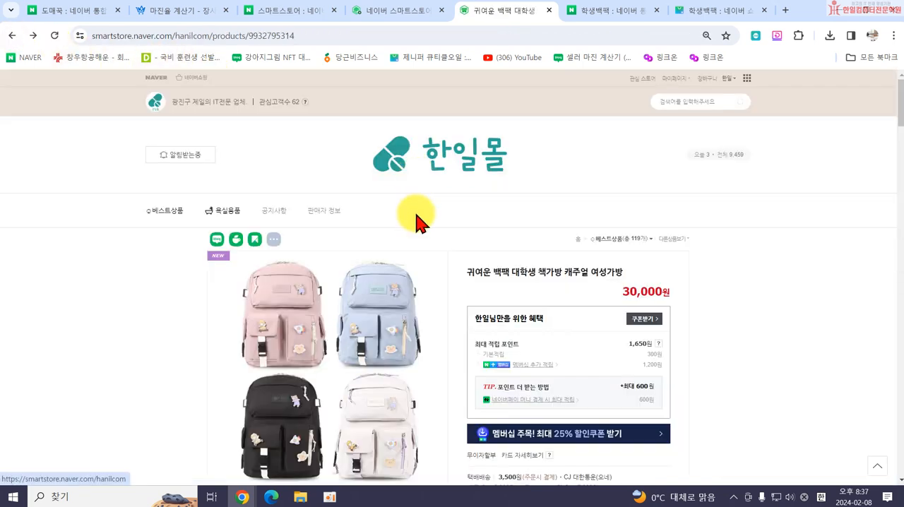
{"action": "scroll", "coordinate": [794, 326], "scroll_direction": "down", "scroll_amount": 3}
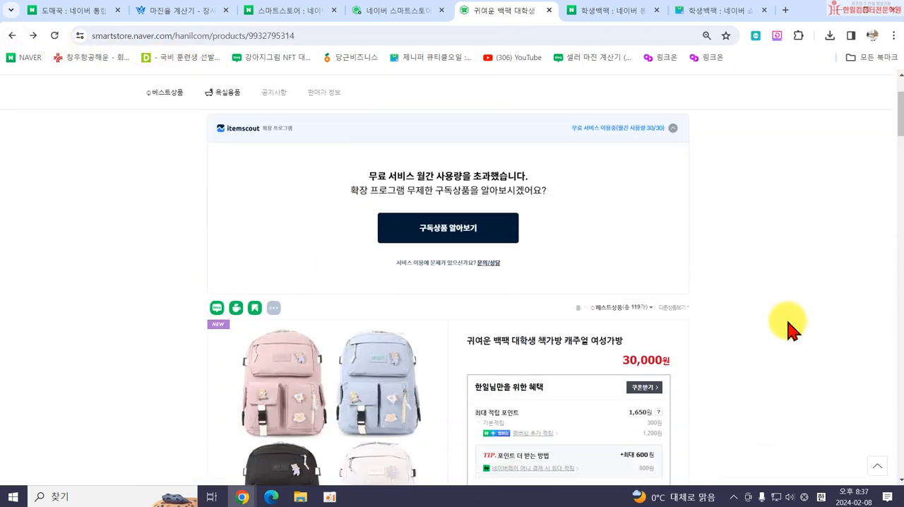
{"action": "scroll", "coordinate": [791, 326], "scroll_direction": "down", "scroll_amount": 2}
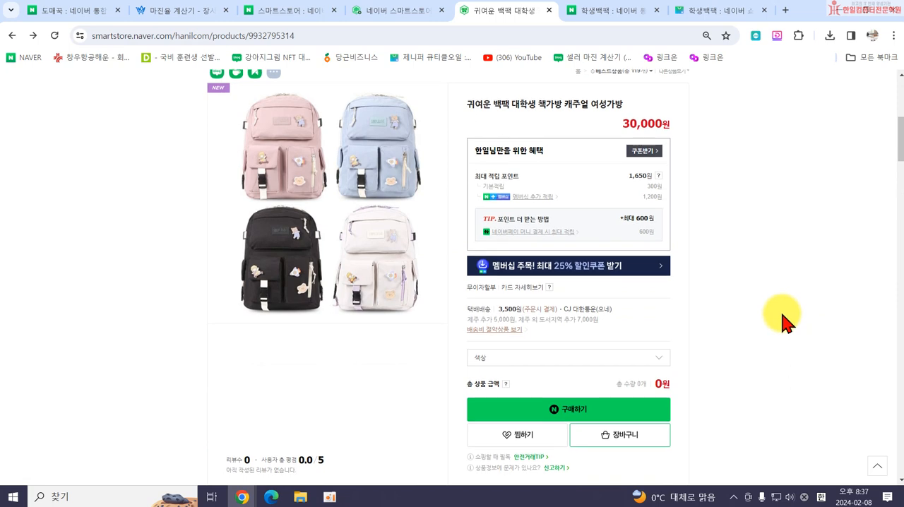
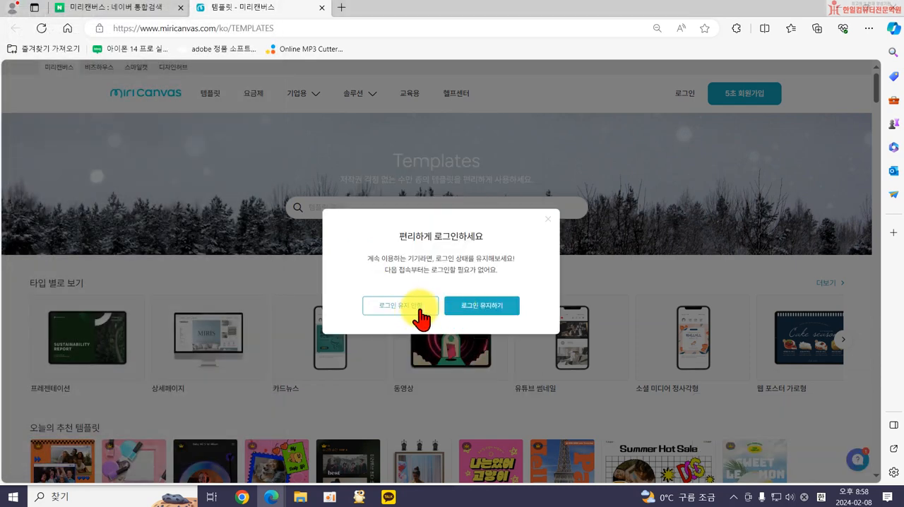
Sign in to MiriCanvas with the Google account and open a blank square design page.
{"action": "left_click", "coordinate": [419, 311]}
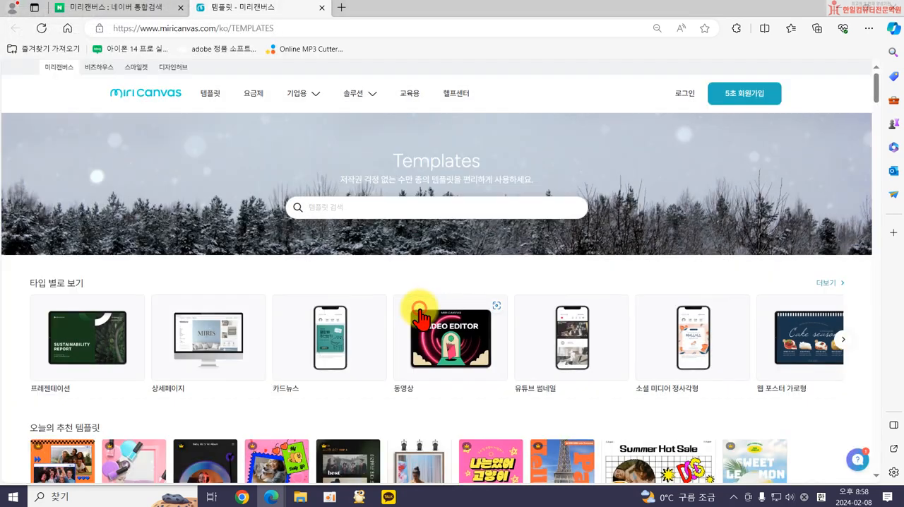
{"action": "left_click", "coordinate": [708, 99]}
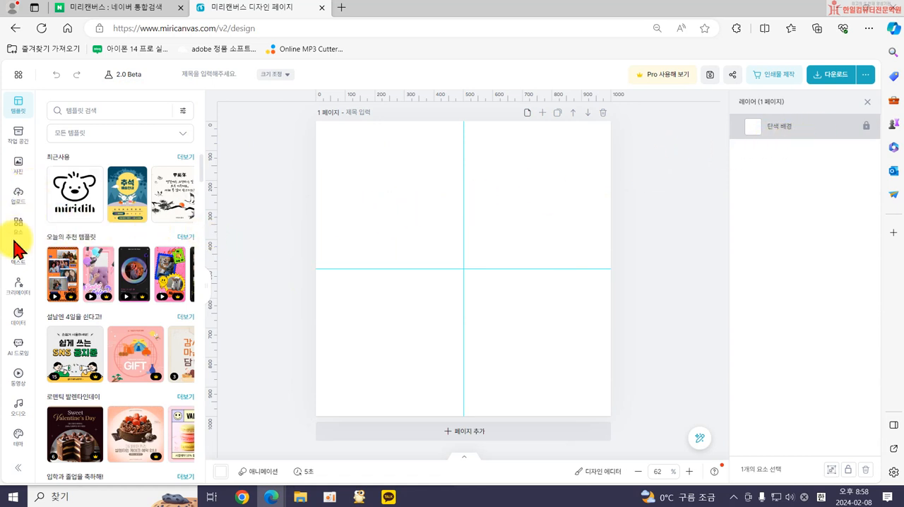
Insert a monthly calendar table with a light blue header row from the 표 elements and fit it to the page.
{"action": "left_click", "coordinate": [34, 230]}
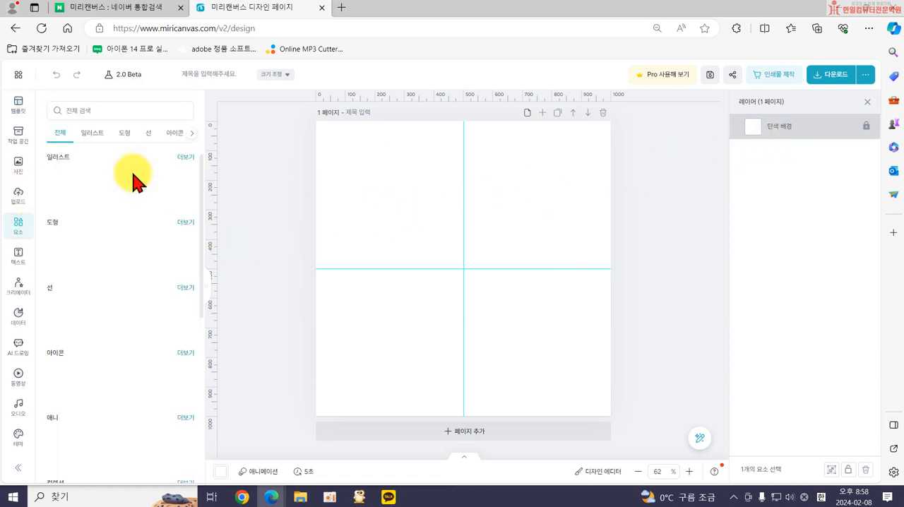
{"action": "left_click", "coordinate": [190, 135]}
{"action": "left_click", "coordinate": [161, 135]}
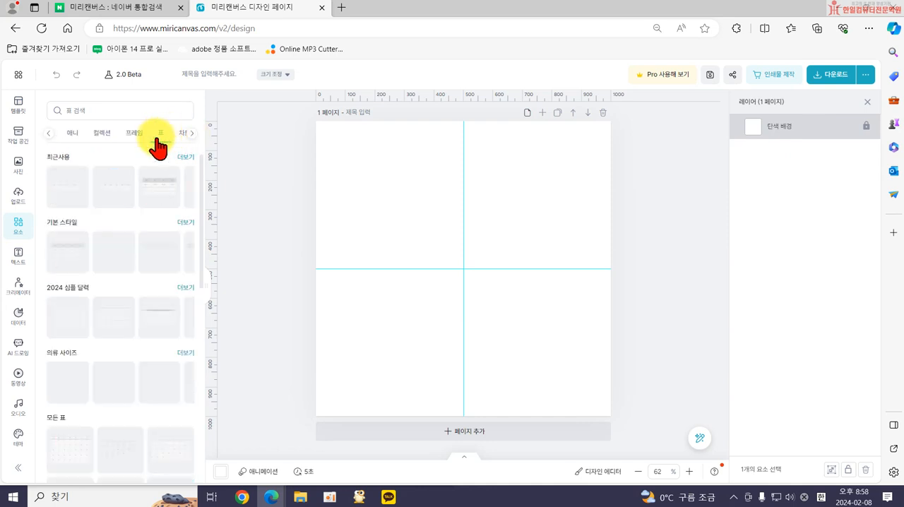
{"action": "scroll", "coordinate": [115, 389], "scroll_direction": "down", "scroll_amount": 3}
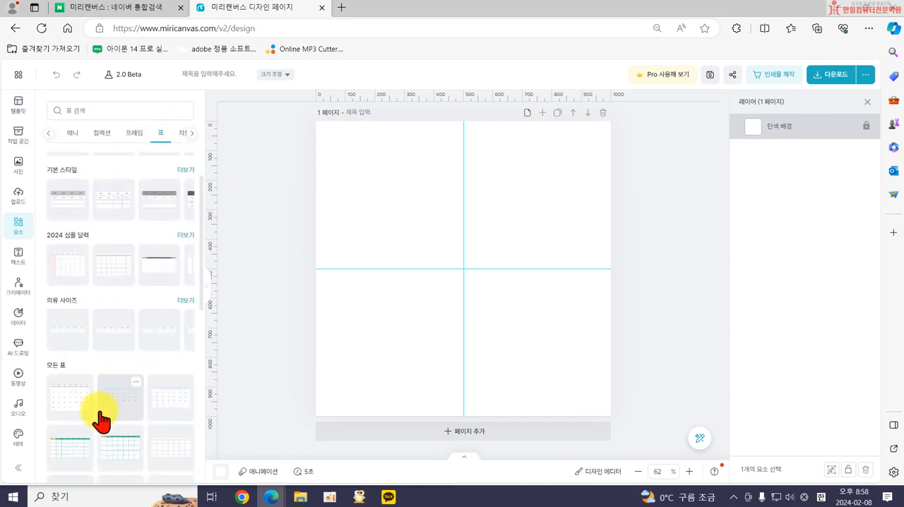
{"action": "scroll", "coordinate": [132, 387], "scroll_direction": "down", "scroll_amount": 3}
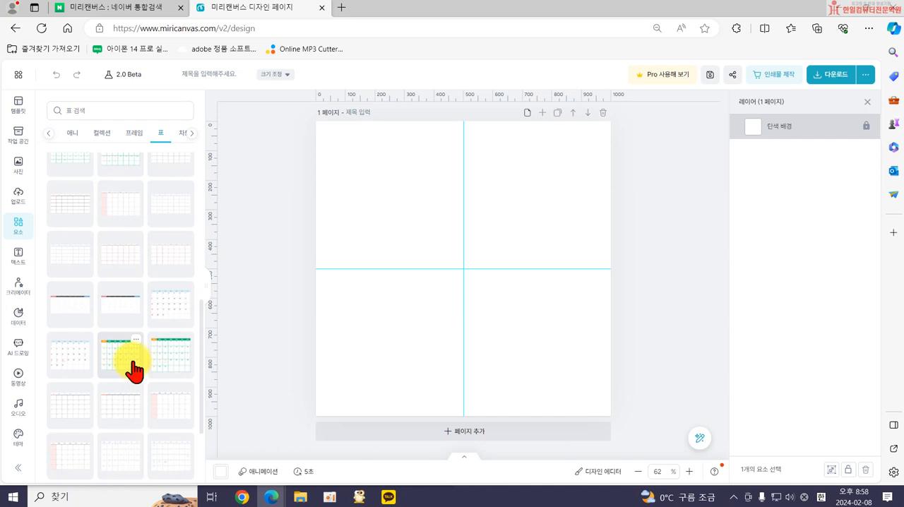
{"action": "left_click", "coordinate": [68, 364]}
{"action": "left_click_drag", "start_coordinate": [376, 336], "coordinate": [307, 385]}
{"action": "left_click_drag", "start_coordinate": [555, 202], "coordinate": [578, 182]}
Position one calendar table in the lower part of the page and delete the duplicate calendar behind it.
{"action": "left_click", "coordinate": [422, 188]}
{"action": "left_click", "coordinate": [429, 167]}
{"action": "left_click", "coordinate": [387, 169]}
{"action": "left_click", "coordinate": [410, 187]}
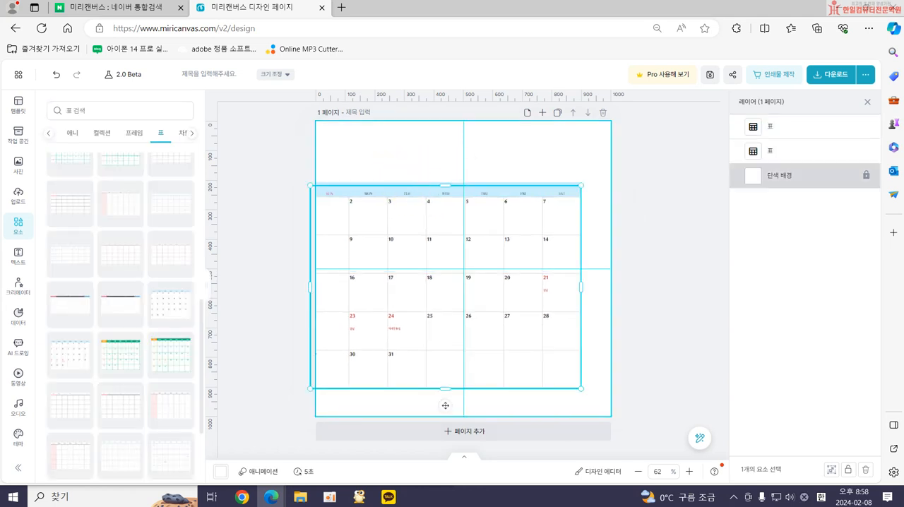
{"action": "left_click_drag", "start_coordinate": [410, 188], "coordinate": [430, 208]}
{"action": "left_click", "coordinate": [424, 192]}
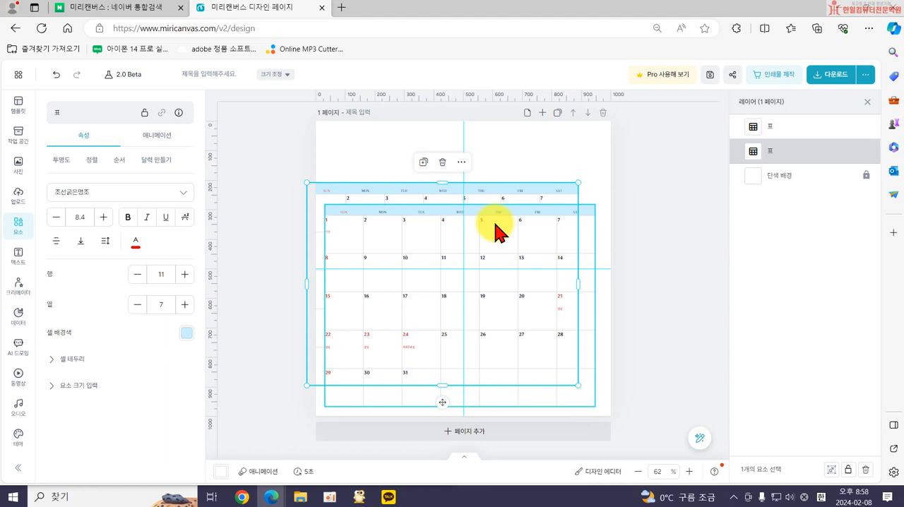
{"action": "key", "text": "Delete"}
Clear the calendar's first-week dates through Wednesday and enter 1 for Thursday and 2 for Friday, checking against the system calendar for February 2024.
{"action": "left_click", "coordinate": [337, 228]}
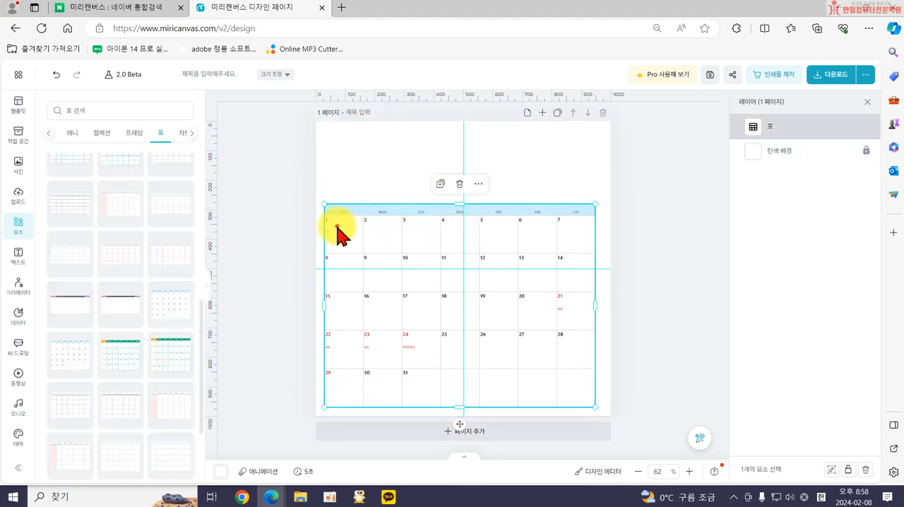
{"action": "left_click", "coordinate": [335, 229]}
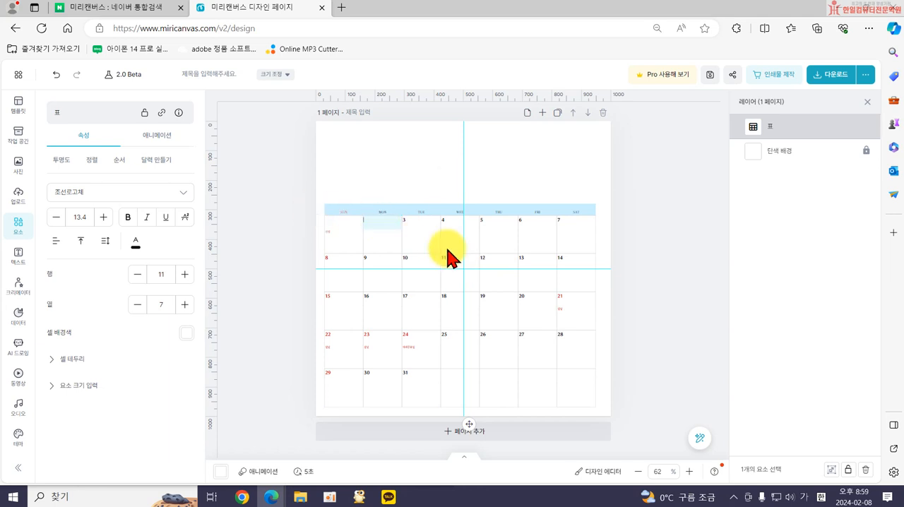
{"action": "left_click", "coordinate": [853, 496]}
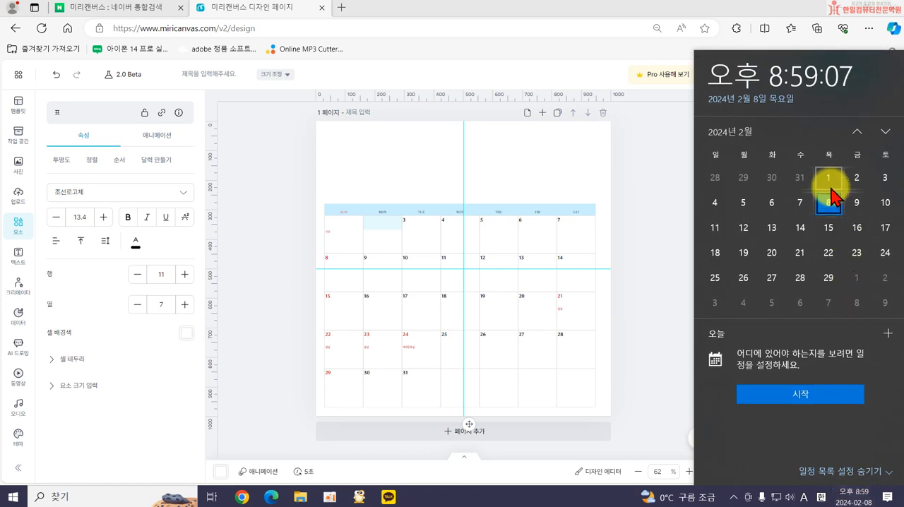
{"action": "left_click", "coordinate": [412, 225]}
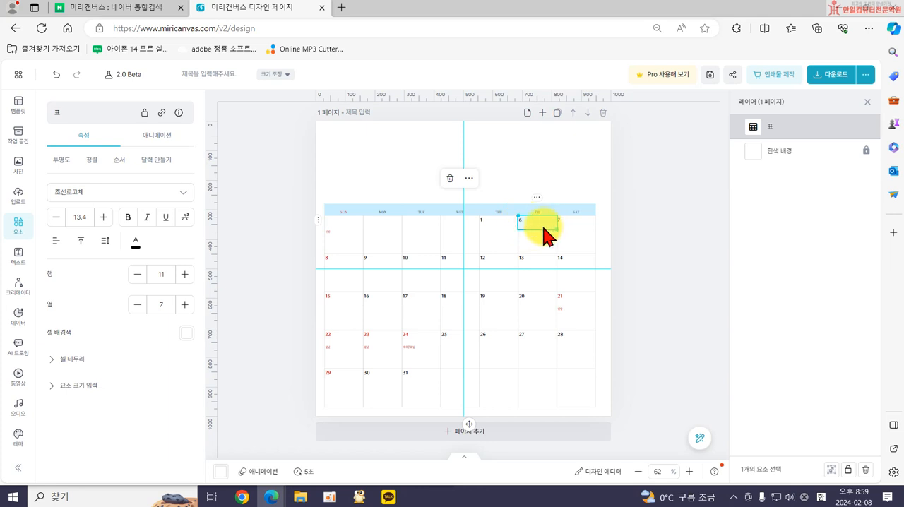
{"action": "double_click", "coordinate": [531, 259]}
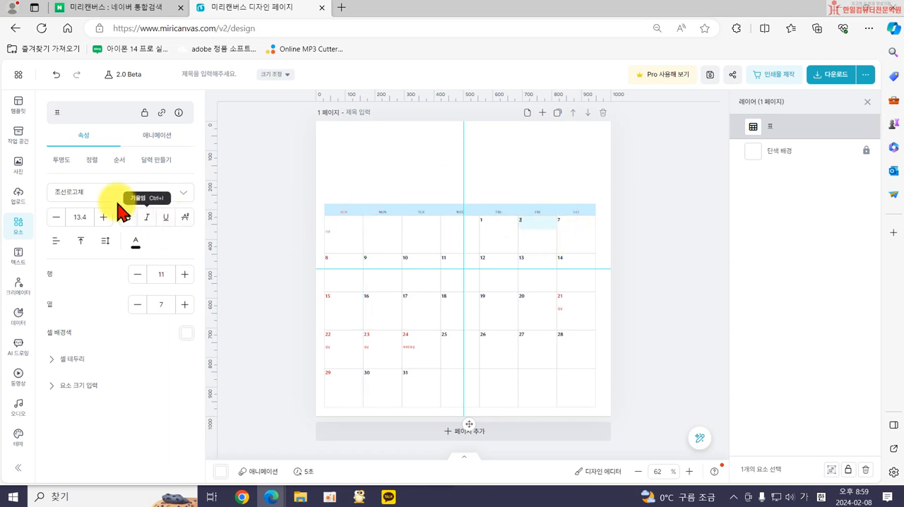
Generate the calendar's dates for month 2 of 2024 with 공휴일·기념일 표시하기 enabled.
{"action": "left_click", "coordinate": [158, 159]}
{"action": "left_click", "coordinate": [138, 207]}
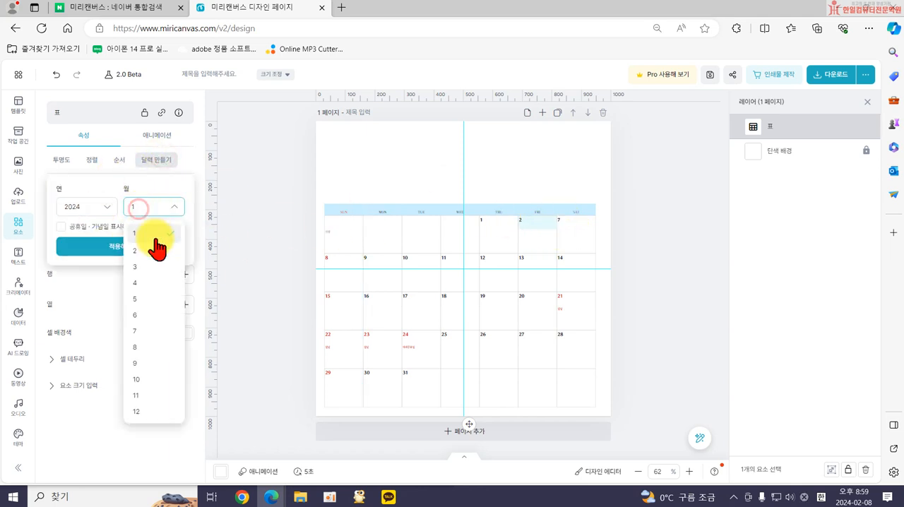
{"action": "left_click", "coordinate": [159, 253]}
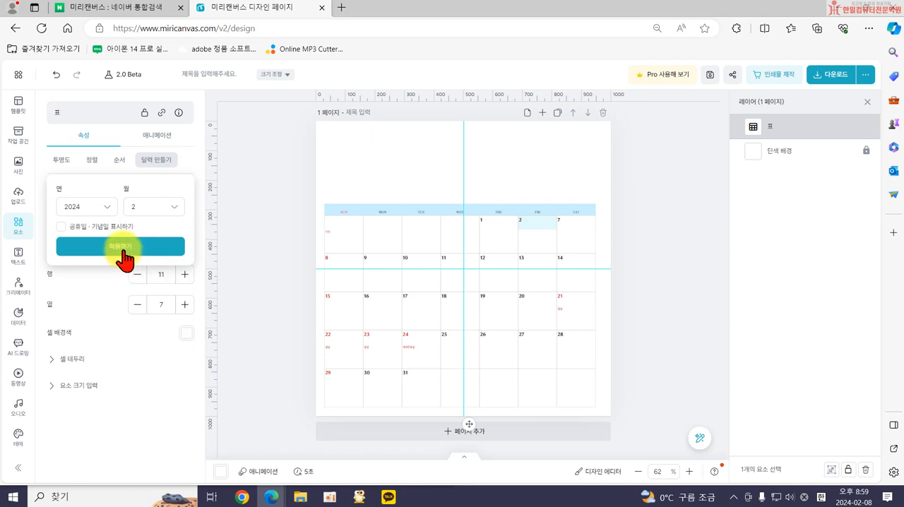
{"action": "left_click", "coordinate": [61, 226]}
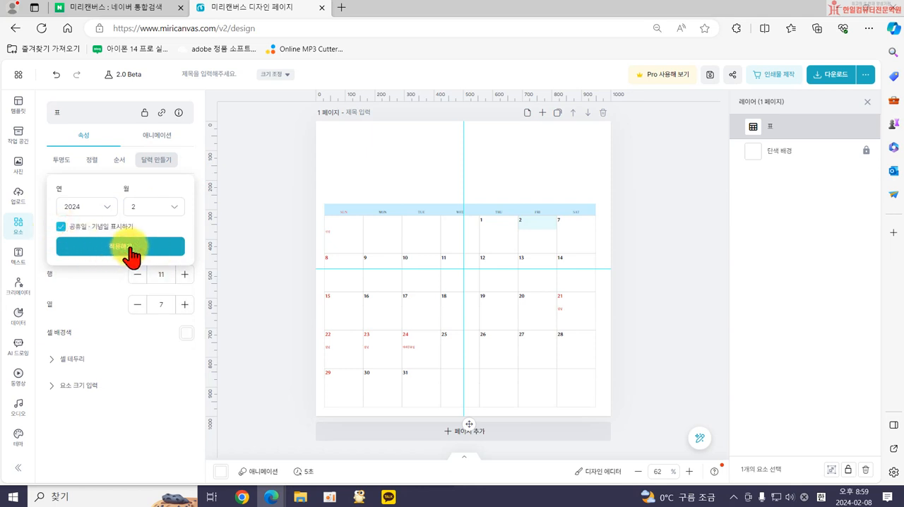
{"action": "left_click", "coordinate": [129, 248]}
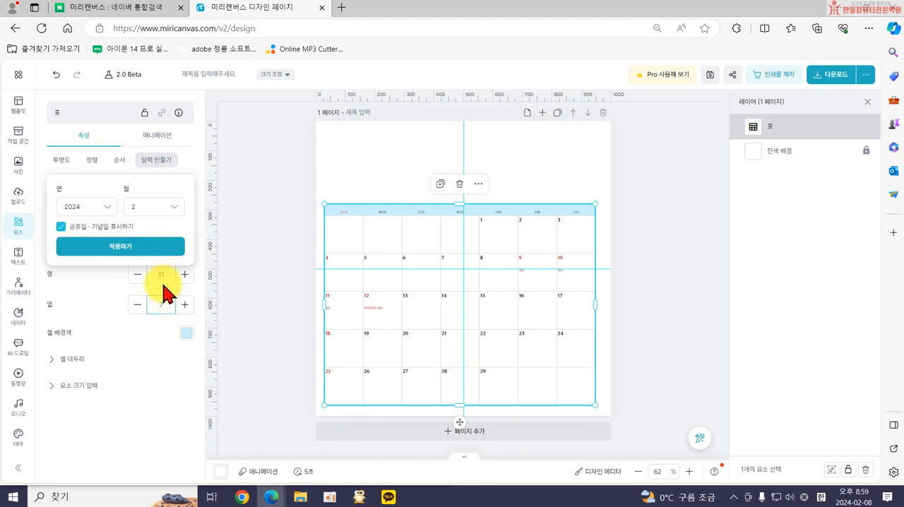
{"action": "left_click", "coordinate": [196, 168]}
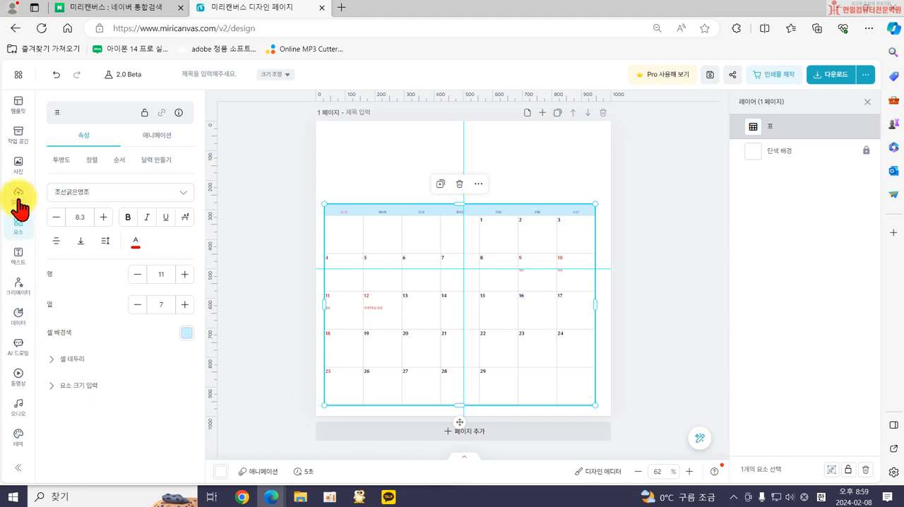
Add a double-headed arrow line from the 선 elements and fit it across the calendar cells for the 9th and 10th.
{"action": "left_click", "coordinate": [21, 225]}
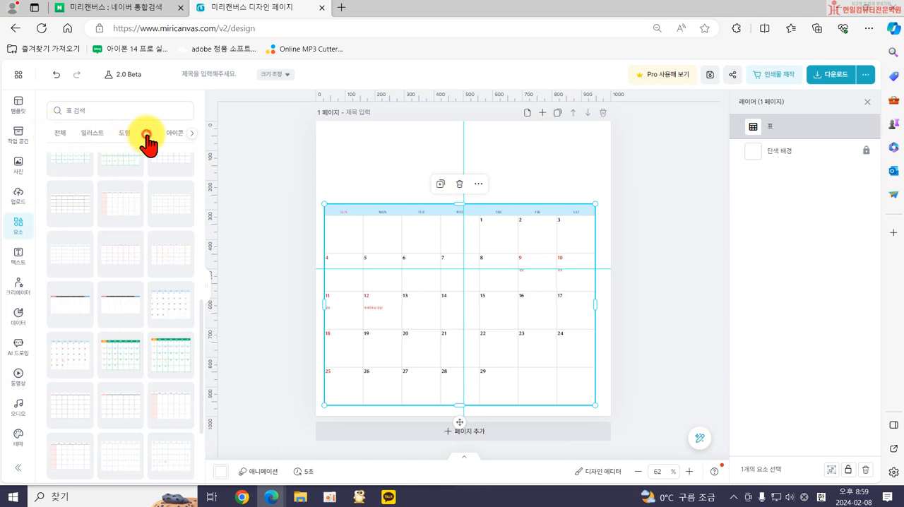
{"action": "left_click", "coordinate": [147, 134]}
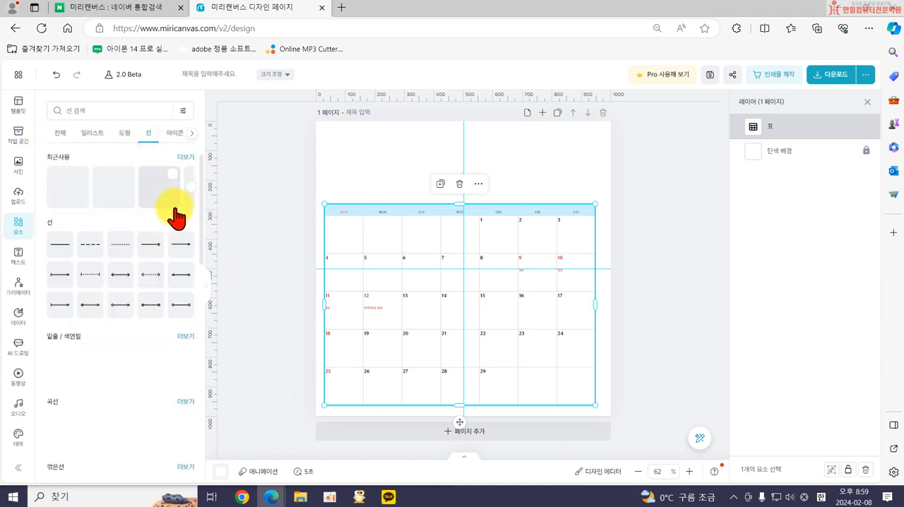
{"action": "left_click", "coordinate": [183, 274]}
{"action": "left_click_drag", "start_coordinate": [419, 214], "coordinate": [539, 287]}
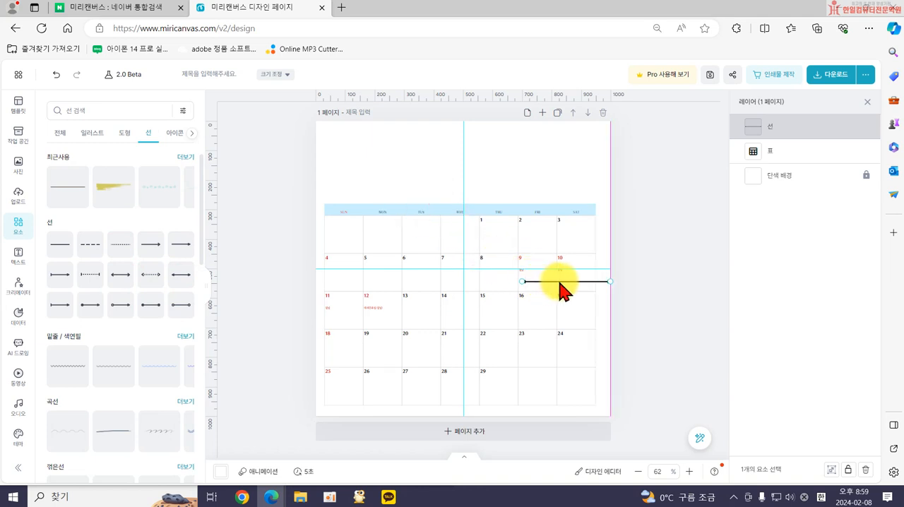
{"action": "left_click", "coordinate": [557, 283]}
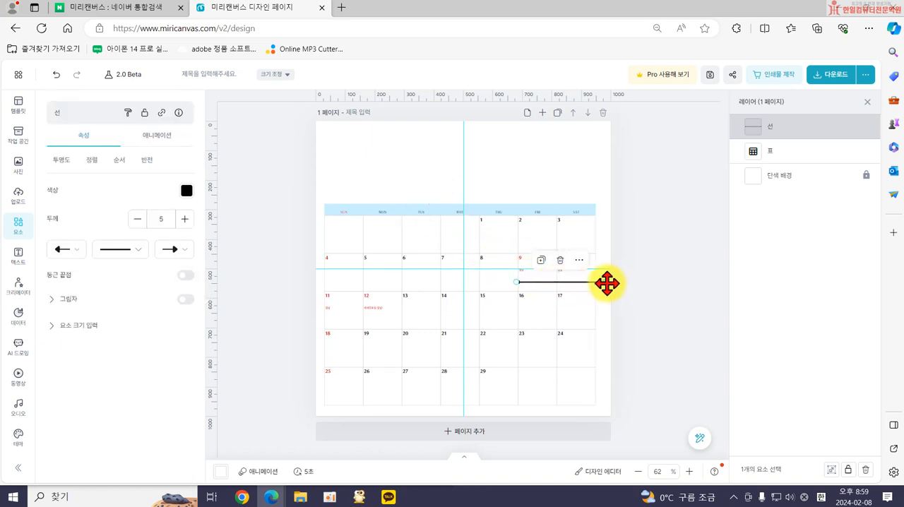
{"action": "left_click_drag", "start_coordinate": [603, 282], "coordinate": [594, 281]}
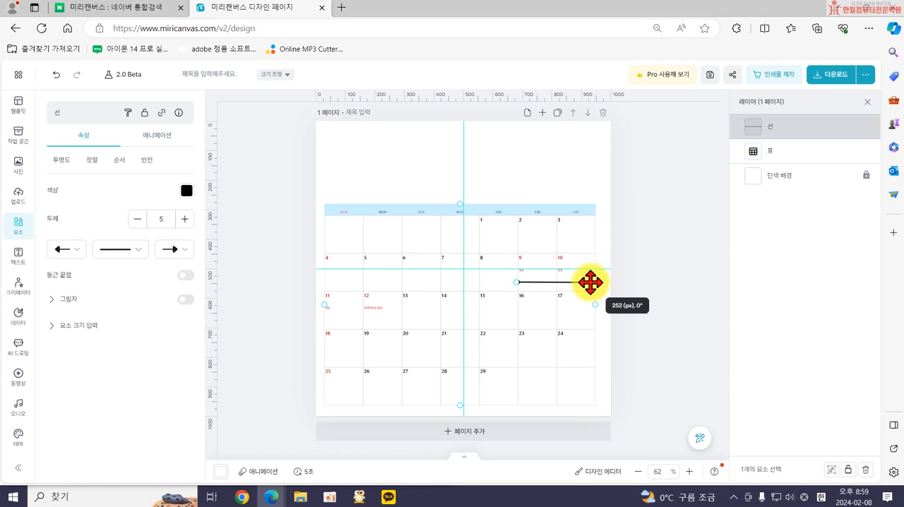
{"action": "left_click_drag", "start_coordinate": [593, 281], "coordinate": [592, 282]}
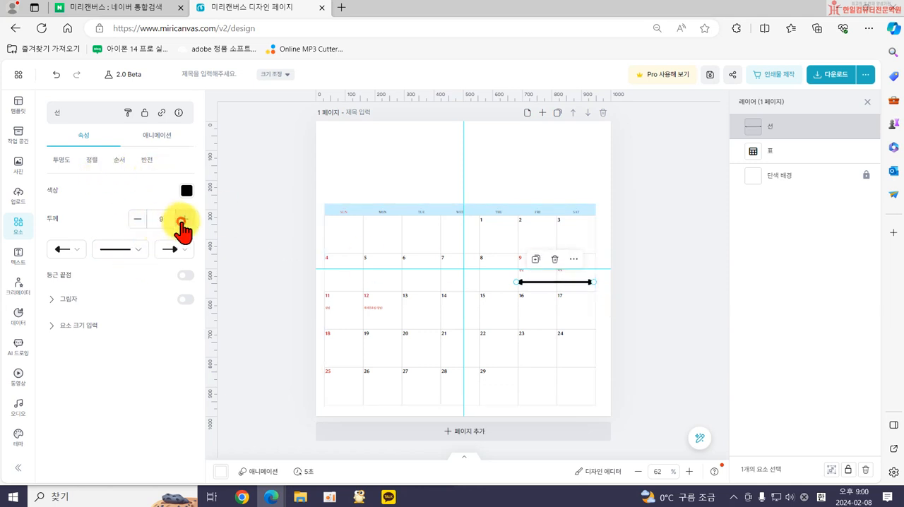
Set the arrow line's thickness to 16 and its colour to orange-red #D94925.
{"action": "left_click", "coordinate": [183, 218]}
{"action": "left_click", "coordinate": [186, 190]}
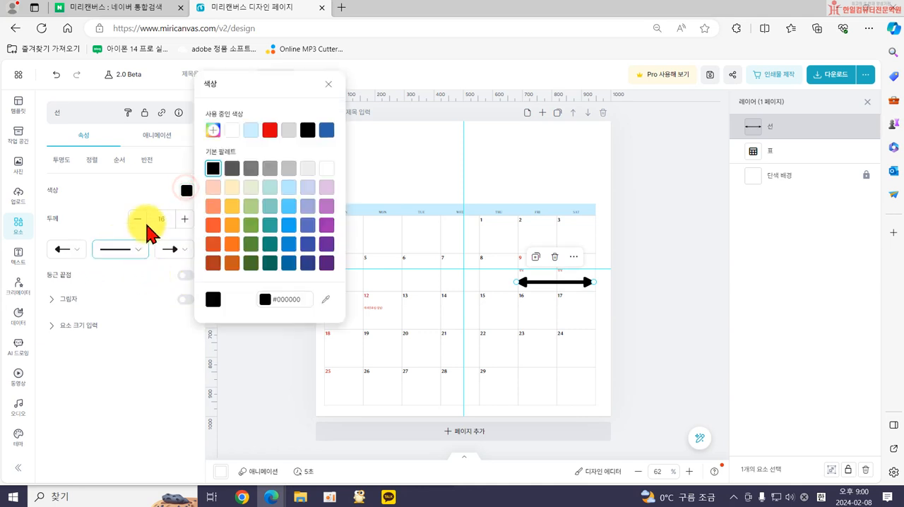
{"action": "left_click", "coordinate": [213, 244]}
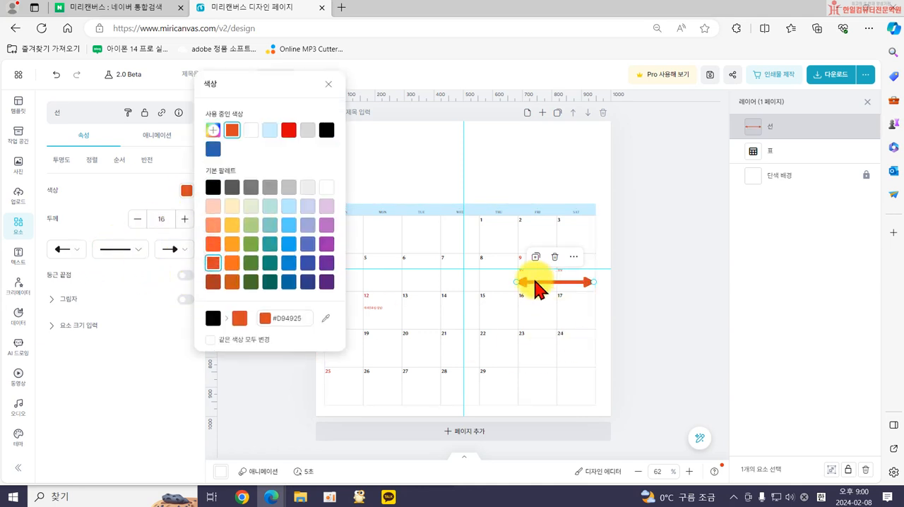
Copy the arrow to span the 11th and 12th, and remove the copy's start arrowhead so it points only right.
{"action": "left_click_drag", "start_coordinate": [534, 289], "coordinate": [354, 365]}
{"action": "left_click", "coordinate": [346, 359]}
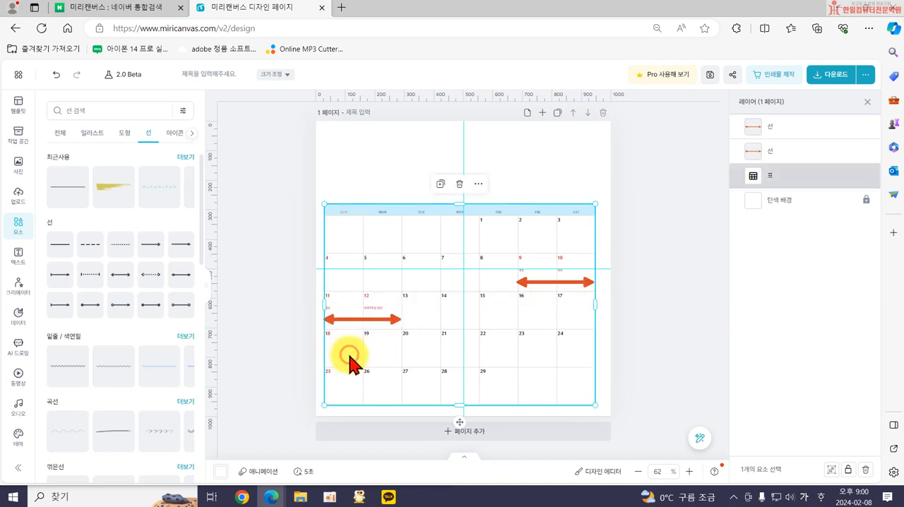
{"action": "left_click", "coordinate": [342, 319]}
{"action": "left_click", "coordinate": [61, 251]}
{"action": "left_click", "coordinate": [60, 275]}
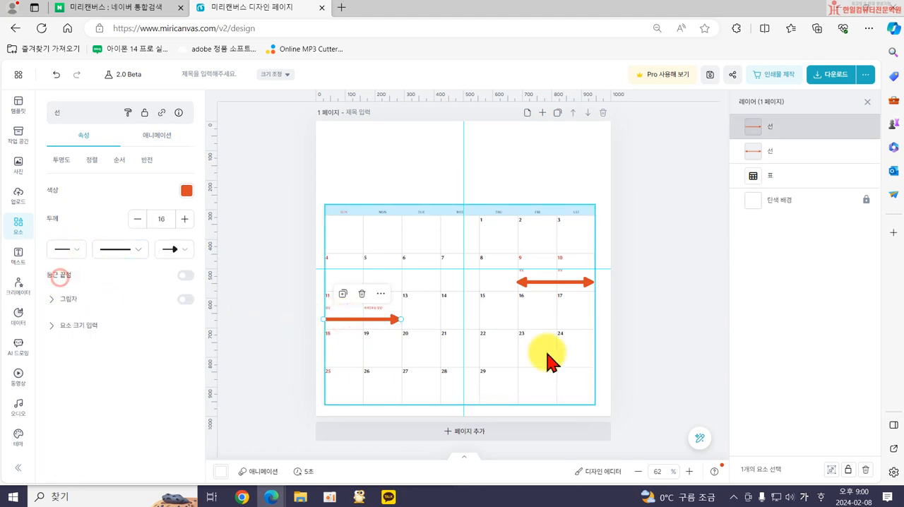
Remove the end arrowhead from the arrow across the 9th and 10th so it points only left.
{"action": "left_click", "coordinate": [559, 284]}
{"action": "left_click", "coordinate": [175, 251]}
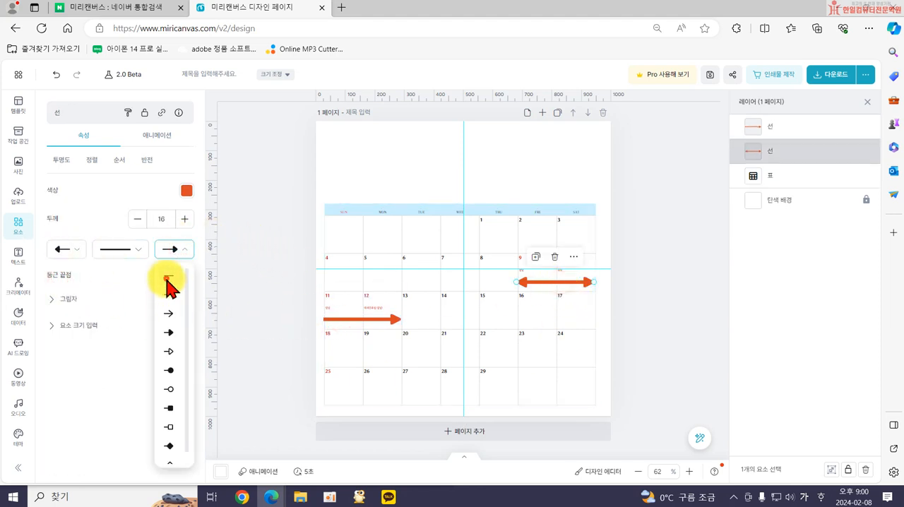
{"action": "left_click", "coordinate": [169, 280]}
{"action": "left_click", "coordinate": [262, 344]}
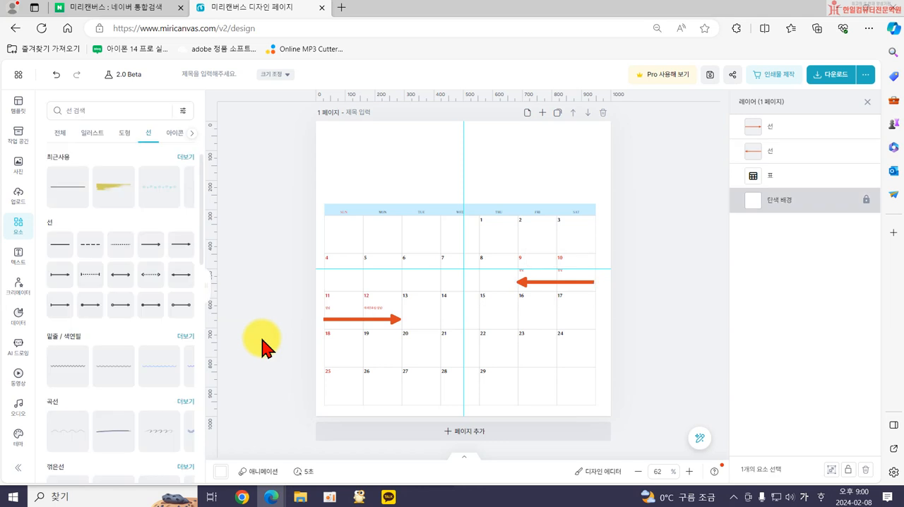
Add a title text reading "명절연휴 휴무" to the page.
{"action": "left_click", "coordinate": [19, 255]}
{"action": "left_click", "coordinate": [127, 185]}
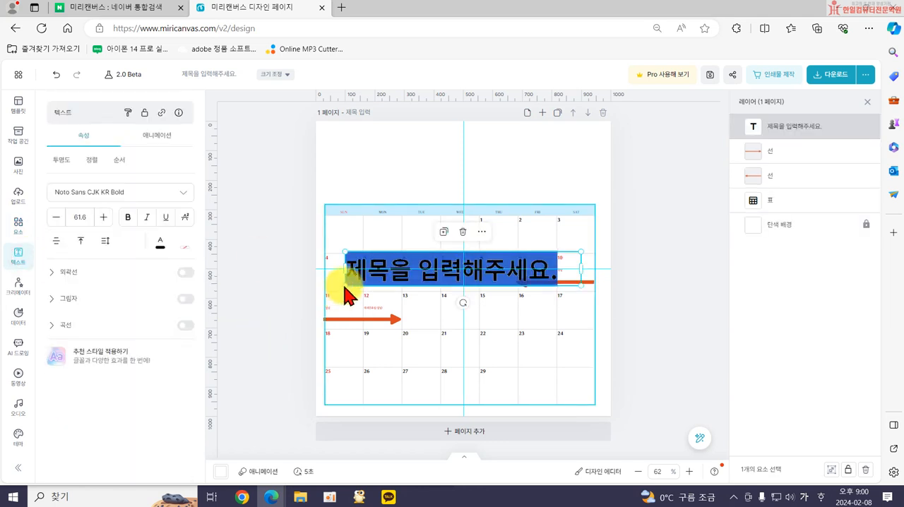
{"action": "type", "text": "ㅎ"}
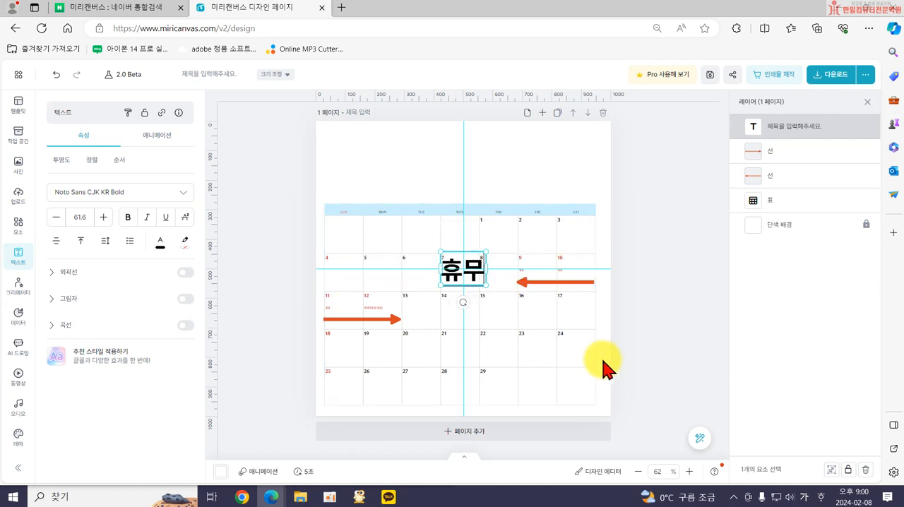
{"action": "type", "text": "명절연휴"}
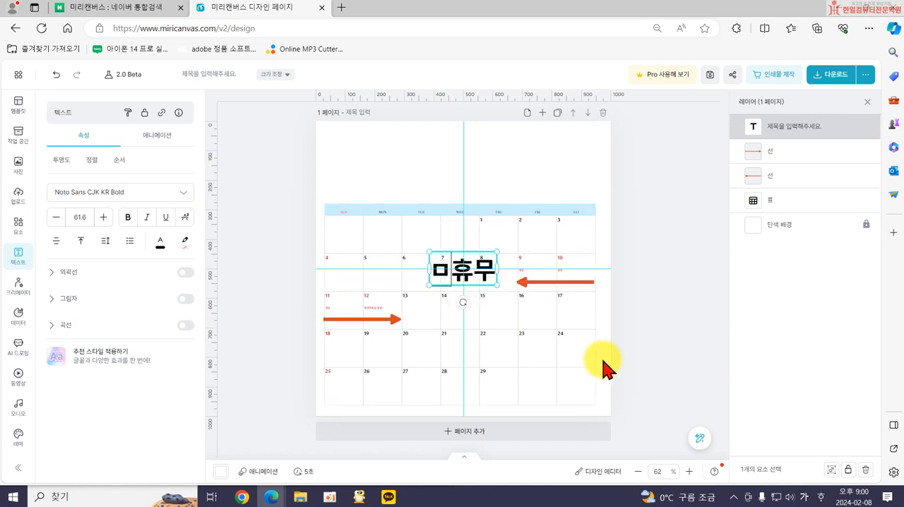
{"action": "left_click", "coordinate": [660, 324]}
Shrink the 명절연휴 휴무 text to fit above the arrow on the 9th and 10th, and place a copy above the other arrow.
{"action": "left_click", "coordinate": [524, 275]}
{"action": "left_click_drag", "start_coordinate": [535, 286], "coordinate": [384, 337]}
{"action": "left_click", "coordinate": [384, 337]}
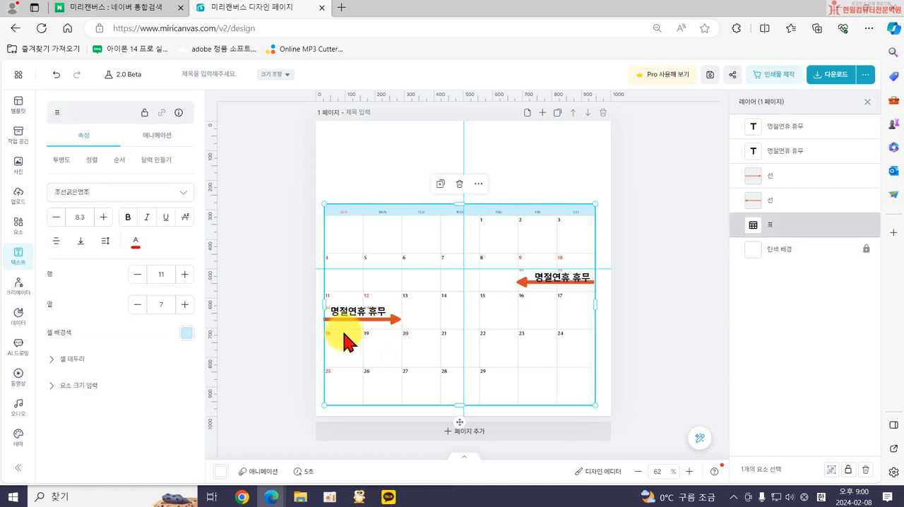
{"action": "left_click", "coordinate": [288, 332]}
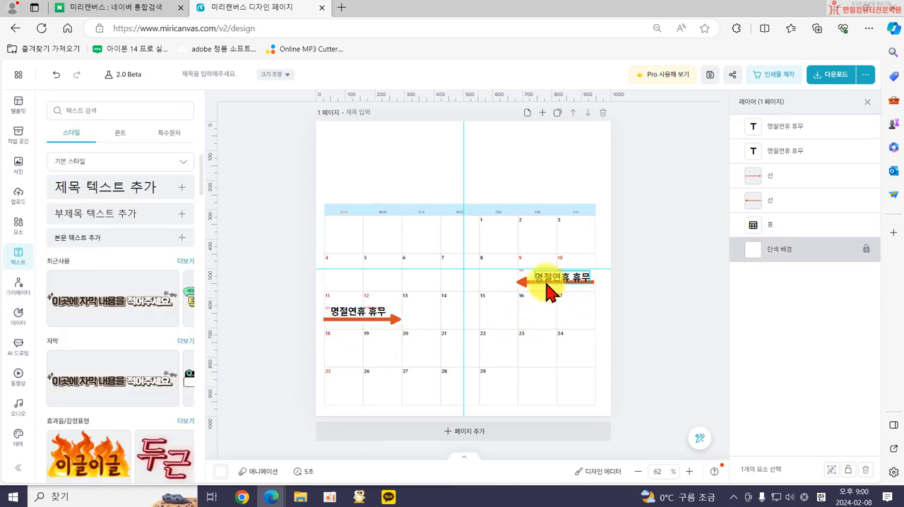
Delete both arrows and both 명절연휴 휴무 labels from the calendar.
{"action": "left_click", "coordinate": [521, 281]}
{"action": "key", "text": "Delete"}
{"action": "left_click", "coordinate": [538, 278]}
{"action": "key", "text": "Delete"}
{"action": "left_click", "coordinate": [385, 320]}
{"action": "key", "text": "Delete"}
{"action": "left_click", "coordinate": [369, 311]}
{"action": "key", "text": "Delete"}
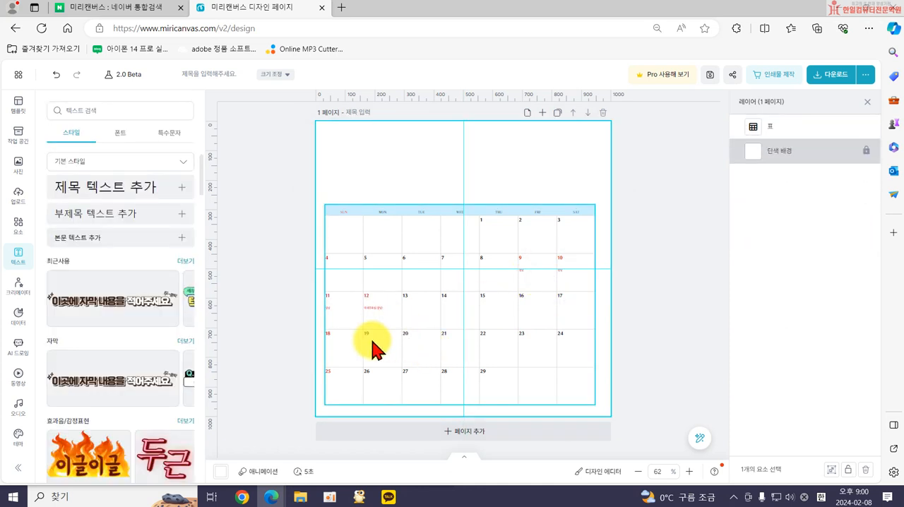
Add a square shape and resize it to about 266 × 122 px so it covers the 9th and 10th.
{"action": "left_click", "coordinate": [22, 227]}
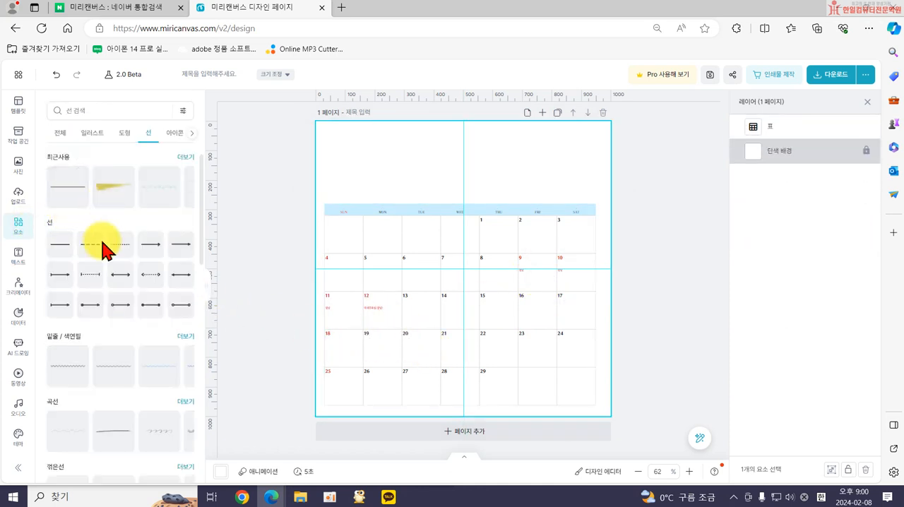
{"action": "left_click", "coordinate": [124, 134]}
{"action": "left_click_drag", "start_coordinate": [72, 195], "coordinate": [470, 263]}
{"action": "left_click_drag", "start_coordinate": [463, 180], "coordinate": [577, 280]}
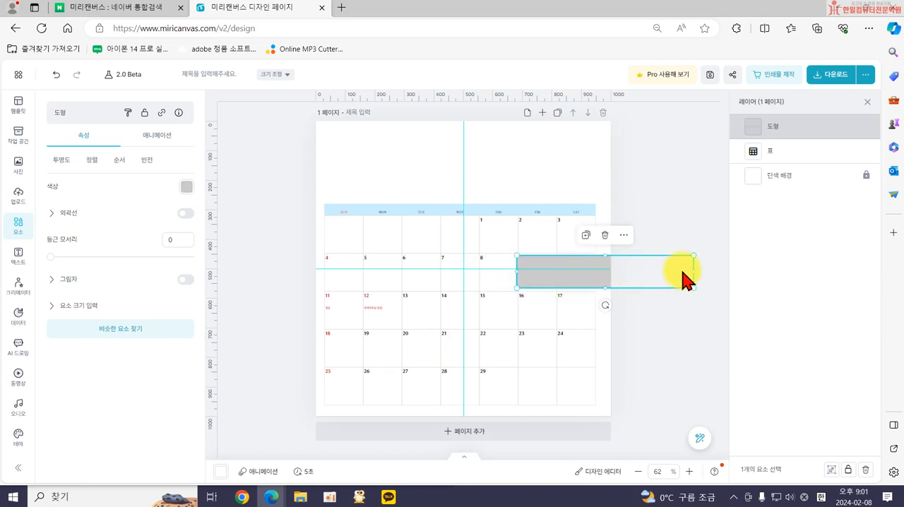
{"action": "left_click_drag", "start_coordinate": [690, 268], "coordinate": [597, 266]}
{"action": "left_click_drag", "start_coordinate": [558, 289], "coordinate": [558, 290]}
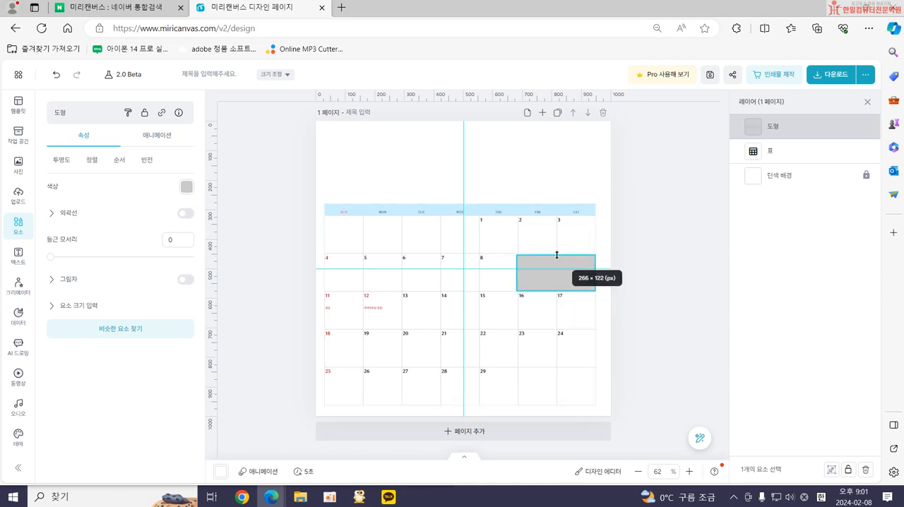
{"action": "left_click_drag", "start_coordinate": [556, 254], "coordinate": [557, 254]}
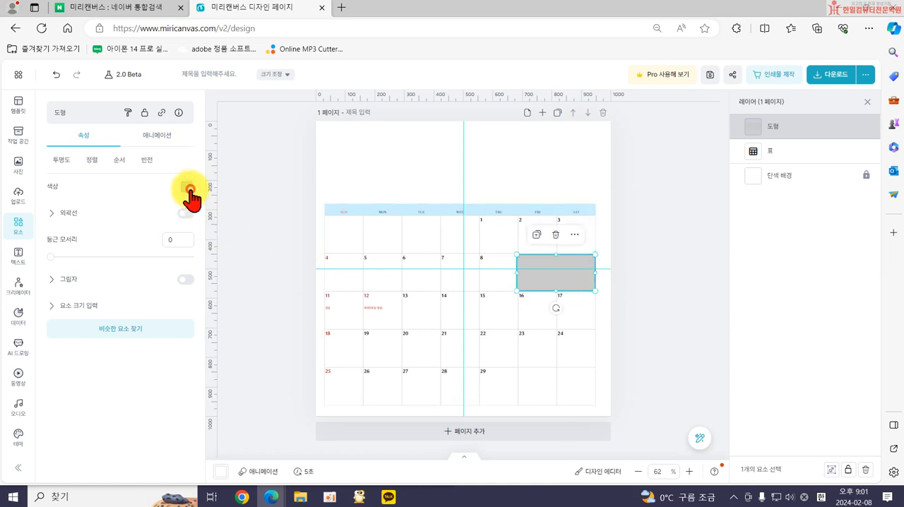
Color the rectangle over the 9th and 10th orange-red (#D94925) and set its opacity to 59%.
{"action": "left_click", "coordinate": [189, 191]}
{"action": "left_click", "coordinate": [212, 300]}
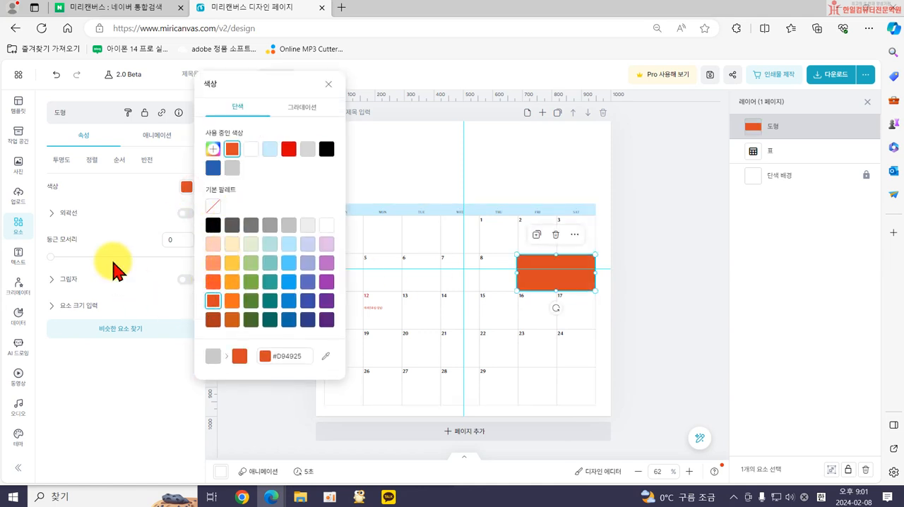
{"action": "left_click", "coordinate": [62, 159]}
{"action": "left_click_drag", "start_coordinate": [150, 210], "coordinate": [130, 201]}
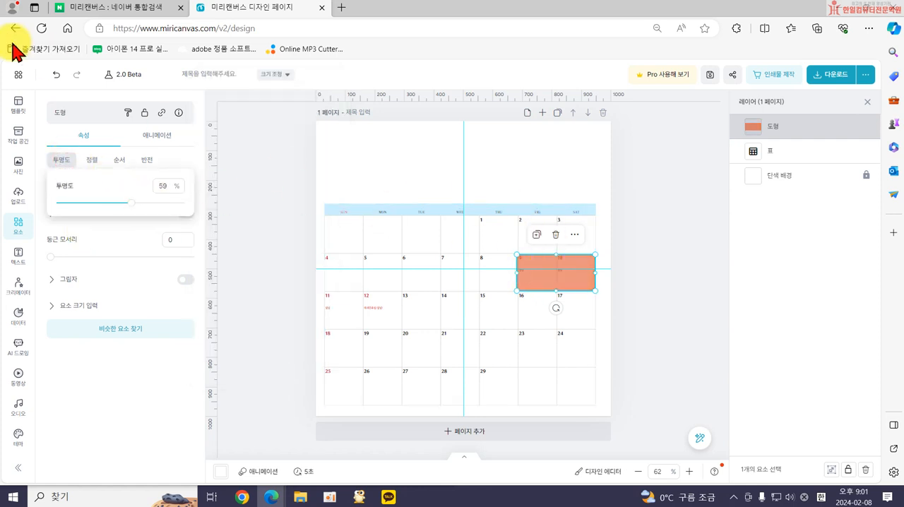
Display the layer order list and move the orange rectangle's layer beneath the table.
{"action": "left_click", "coordinate": [23, 73]}
{"action": "left_click", "coordinate": [59, 345]}
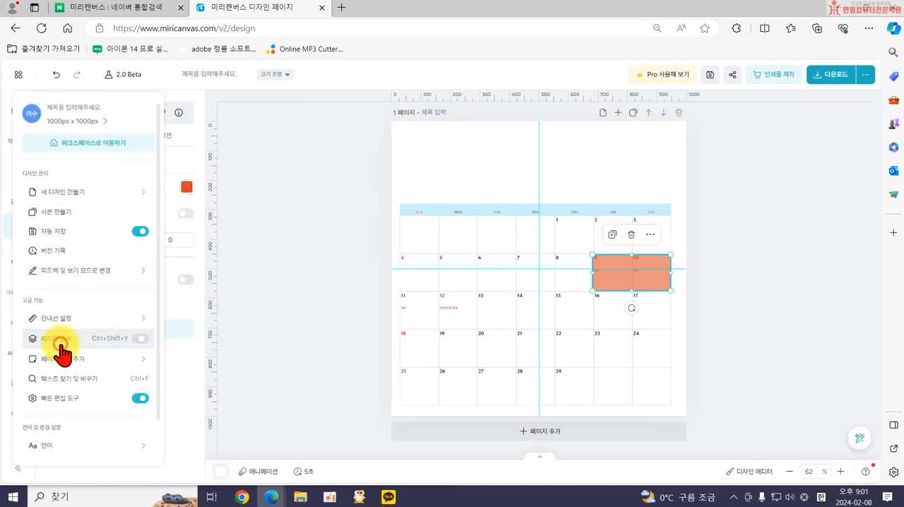
{"action": "left_click", "coordinate": [62, 346]}
{"action": "left_click_drag", "start_coordinate": [806, 152], "coordinate": [807, 177]}
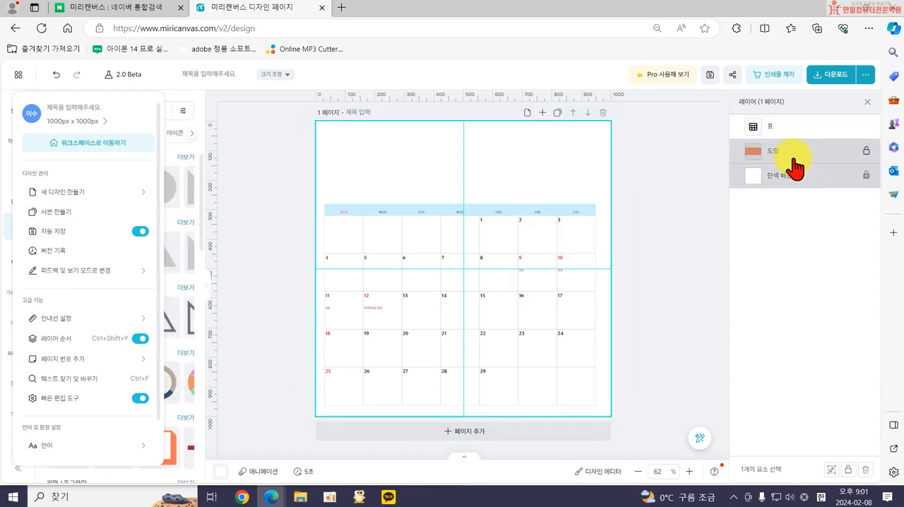
Remove the background color from all the date cells of the calendar table, leaving the weekday header row as it is.
{"action": "left_click", "coordinate": [793, 127]}
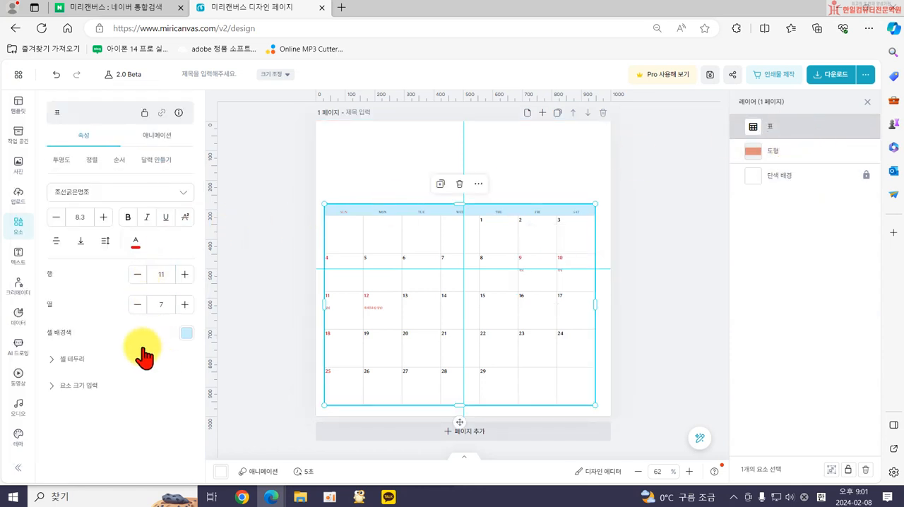
{"action": "left_click", "coordinate": [345, 240]}
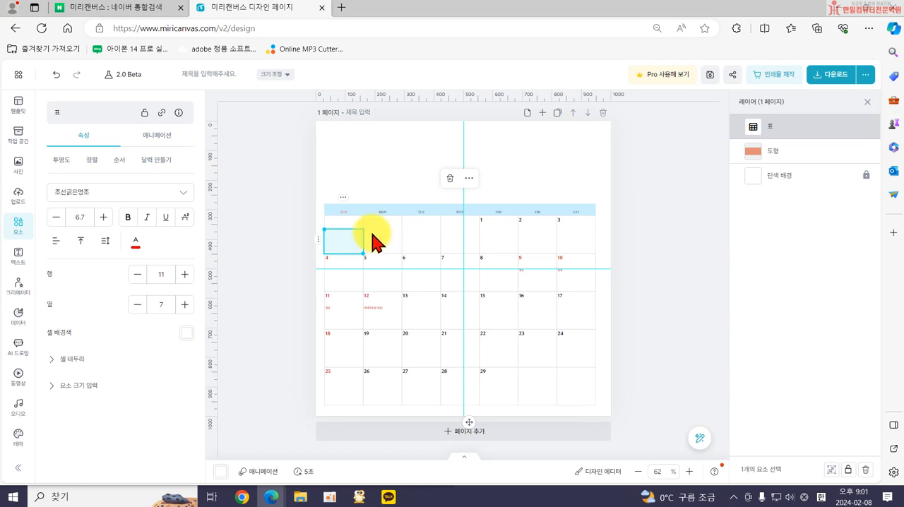
{"action": "left_click", "coordinate": [578, 399], "text": "shift"}
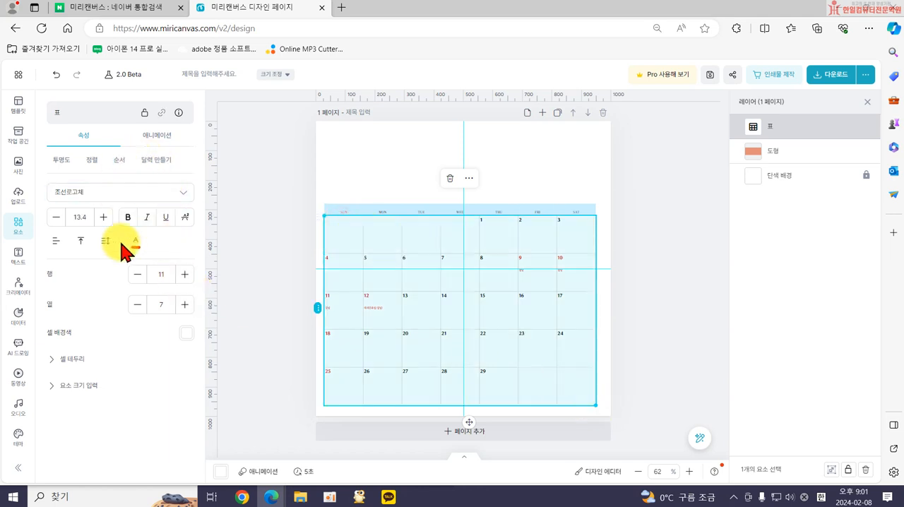
{"action": "left_click", "coordinate": [188, 332]}
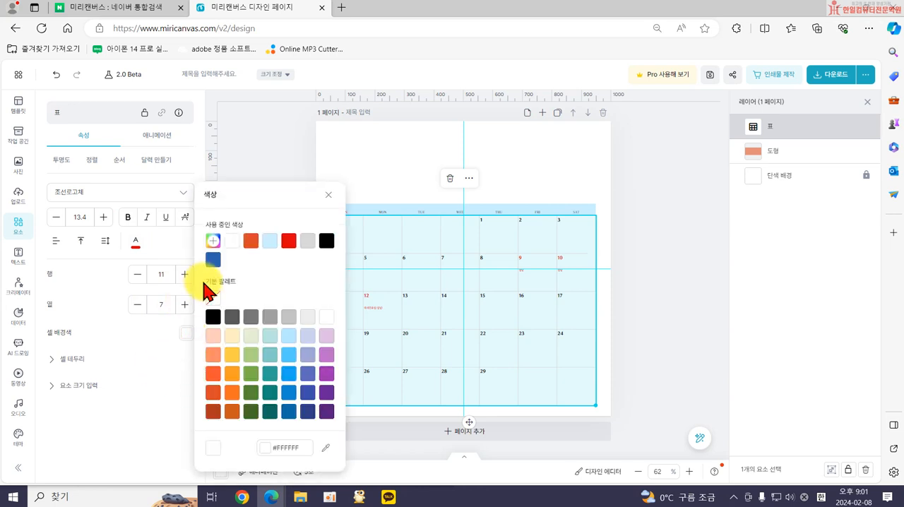
{"action": "left_click", "coordinate": [213, 297]}
{"action": "left_click", "coordinate": [678, 283]}
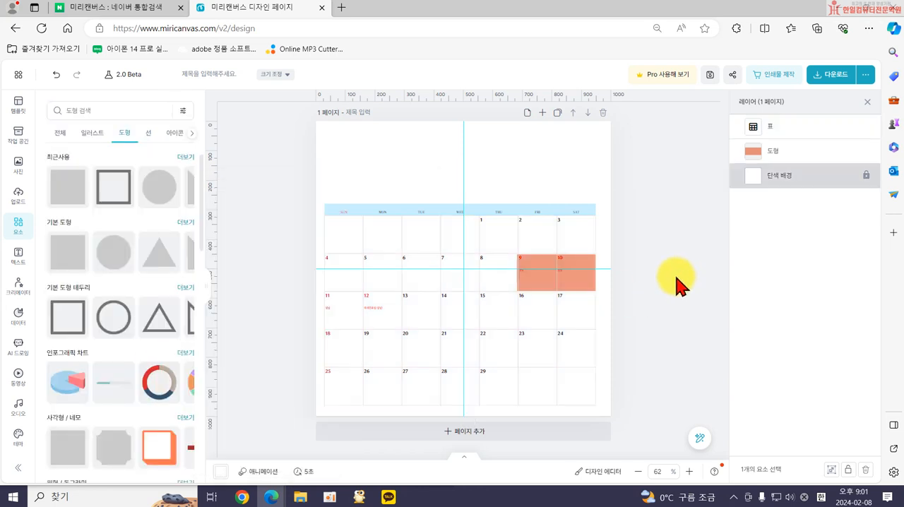
Try to move the orange rectangle from behind the table toward the 11th and 12th.
{"action": "left_click", "coordinate": [771, 156]}
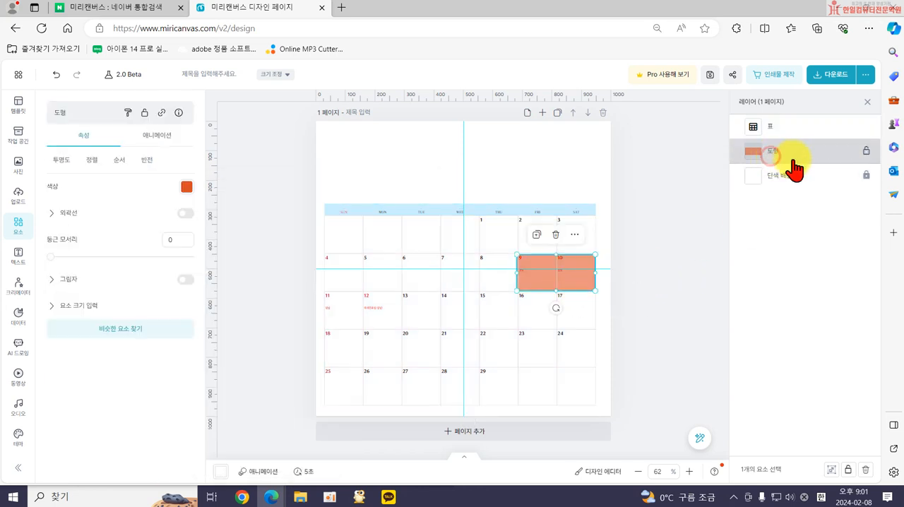
{"action": "mouse_move", "coordinate": [805, 156]}
{"action": "left_mouse_down"}
{"action": "mouse_move", "coordinate": [806, 142]}
{"action": "mouse_move", "coordinate": [807, 151]}
{"action": "left_mouse_up"}
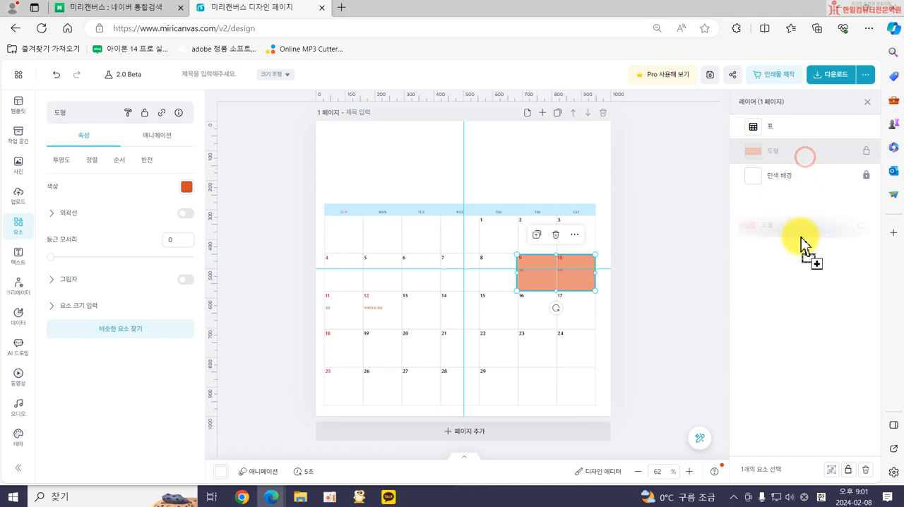
{"action": "left_click_drag", "start_coordinate": [804, 164], "coordinate": [357, 326]}
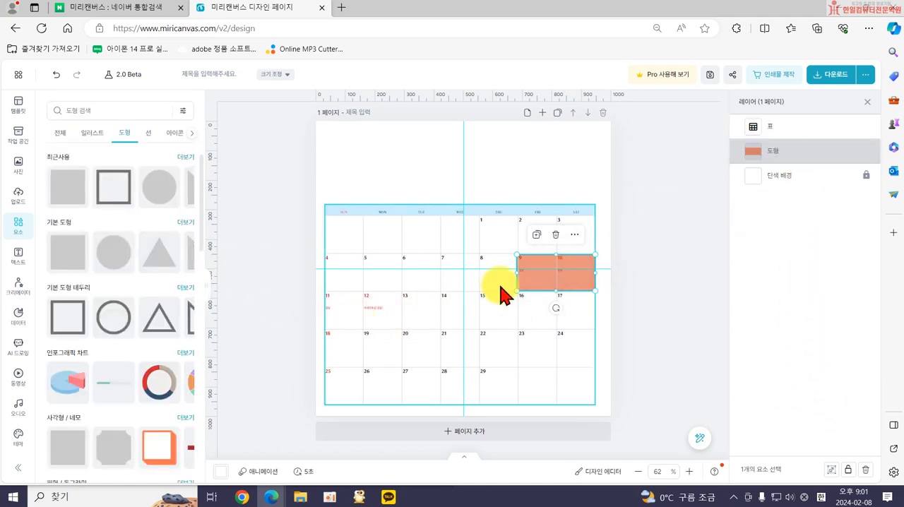
{"action": "left_click", "coordinate": [589, 287]}
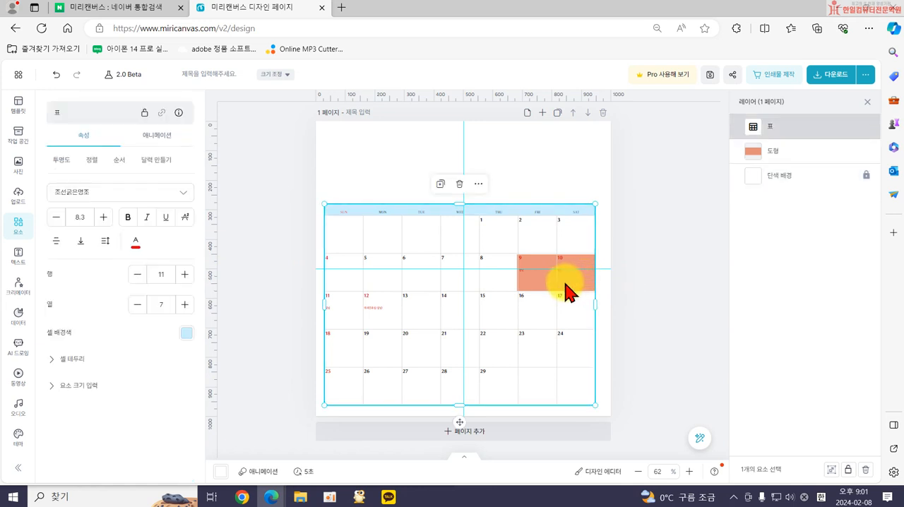
{"action": "left_click", "coordinate": [500, 174]}
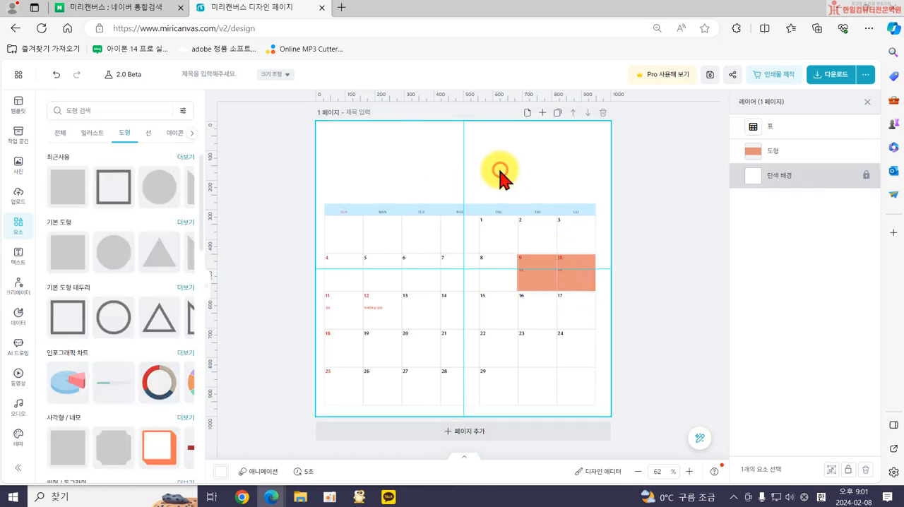
{"action": "left_click", "coordinate": [500, 214]}
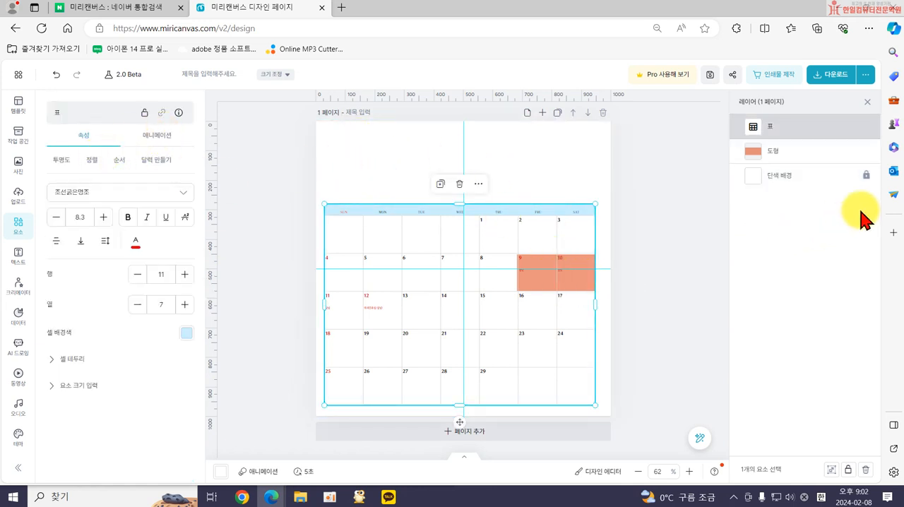
Raise the orange rectangle above the table to copy it over the 11th and 12th, and return the table layer to the top.
{"action": "left_click_drag", "start_coordinate": [826, 153], "coordinate": [829, 125]}
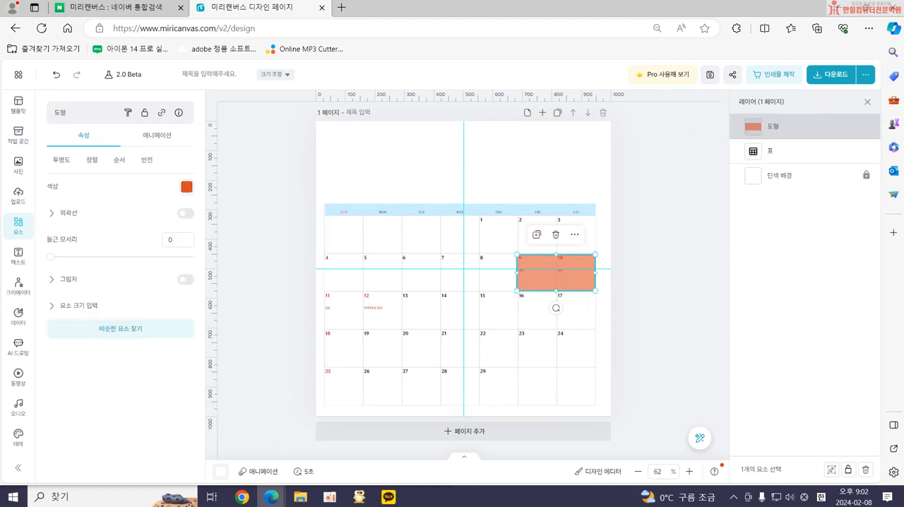
{"action": "left_click_drag", "start_coordinate": [542, 286], "coordinate": [355, 323]}
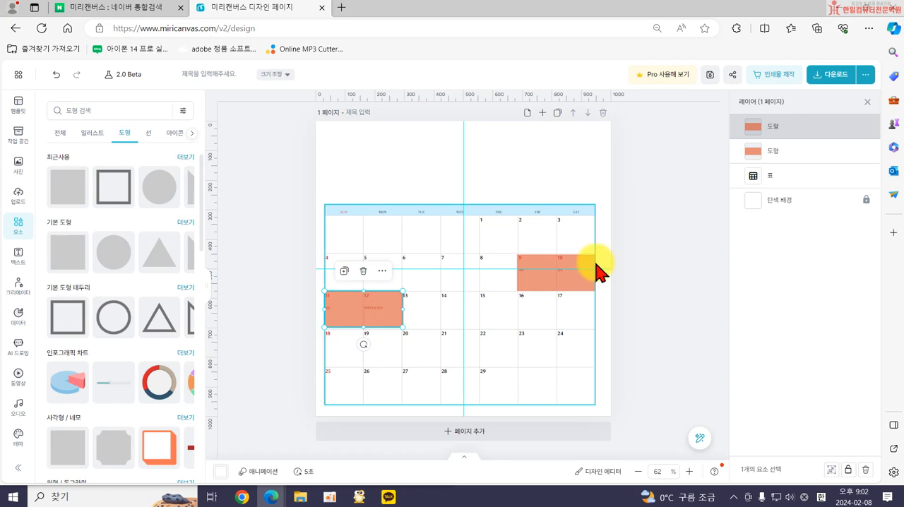
{"action": "left_click_drag", "start_coordinate": [817, 178], "coordinate": [818, 127]}
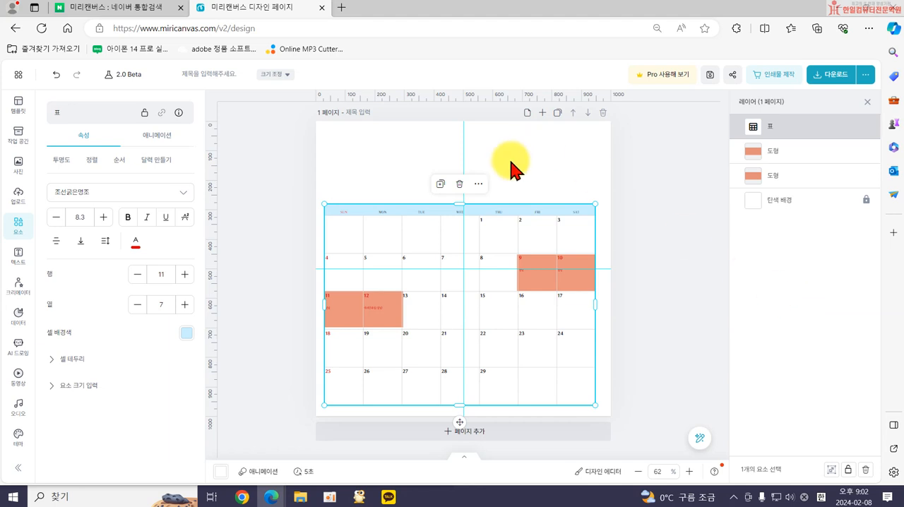
Select the calendar table and both orange rectangles together and delete them to clear the page.
{"action": "left_click", "coordinate": [279, 175]}
{"action": "left_click_drag", "start_coordinate": [304, 184], "coordinate": [625, 432]}
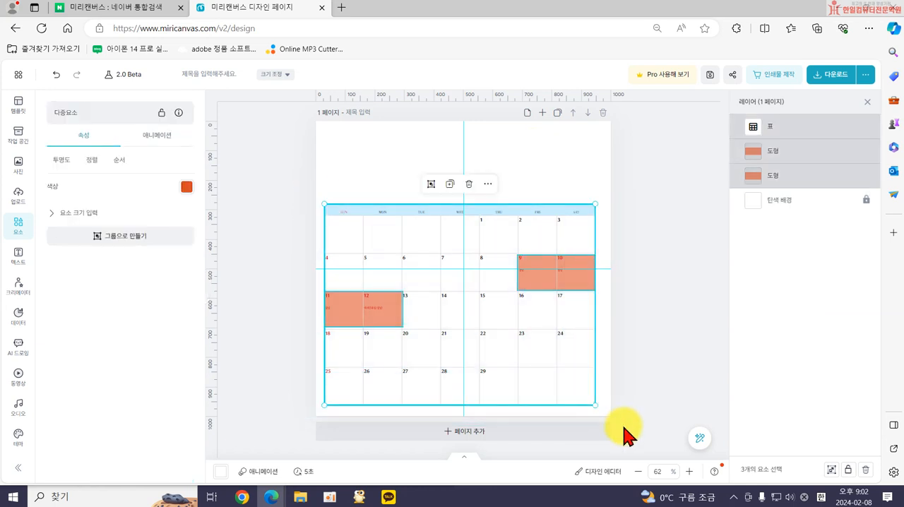
{"action": "key", "text": "Delete"}
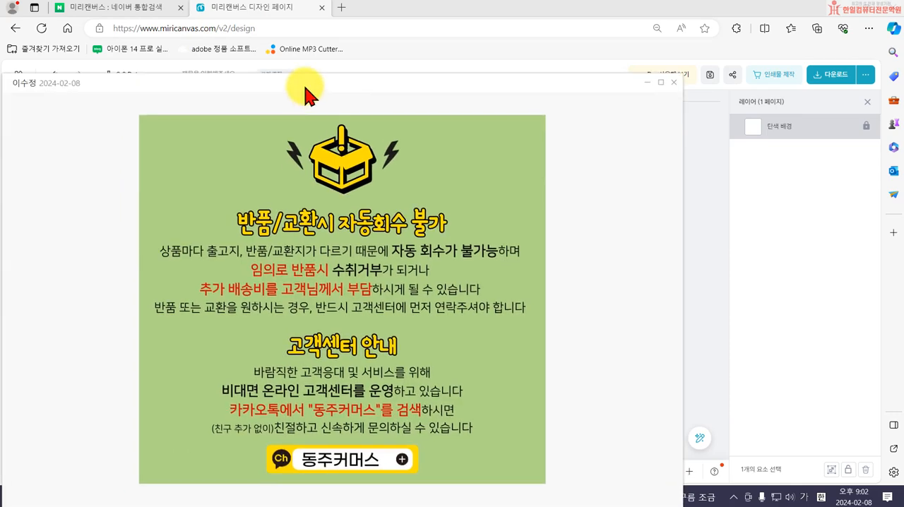
Dock the MiriCanvas browser window on the right side of the screen and widen it, with the reference notice image in front.
{"action": "left_click_drag", "start_coordinate": [307, 89], "coordinate": [215, 60]}
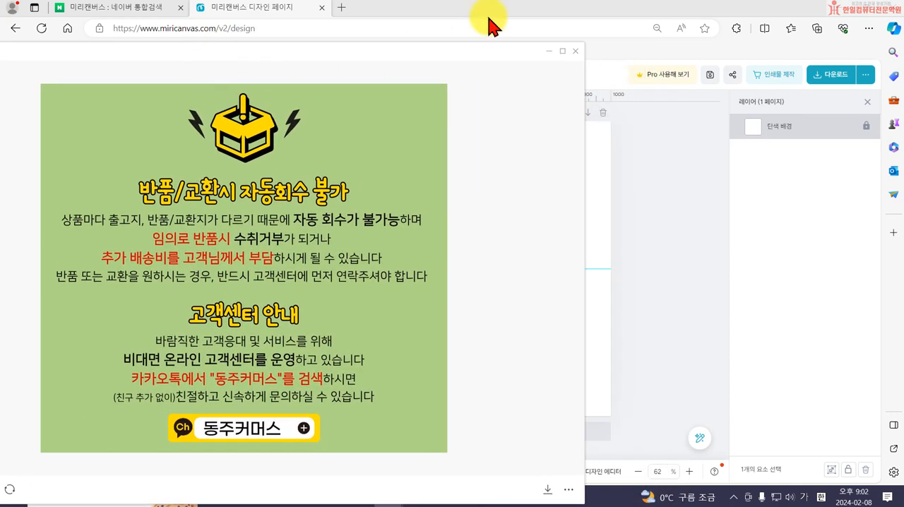
{"action": "left_click_drag", "start_coordinate": [509, 13], "coordinate": [903, 177]}
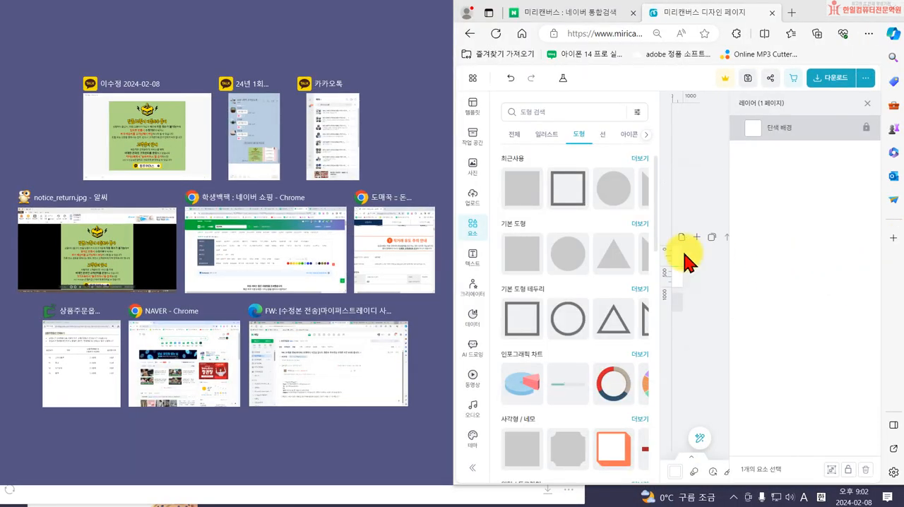
{"action": "left_click", "coordinate": [451, 289]}
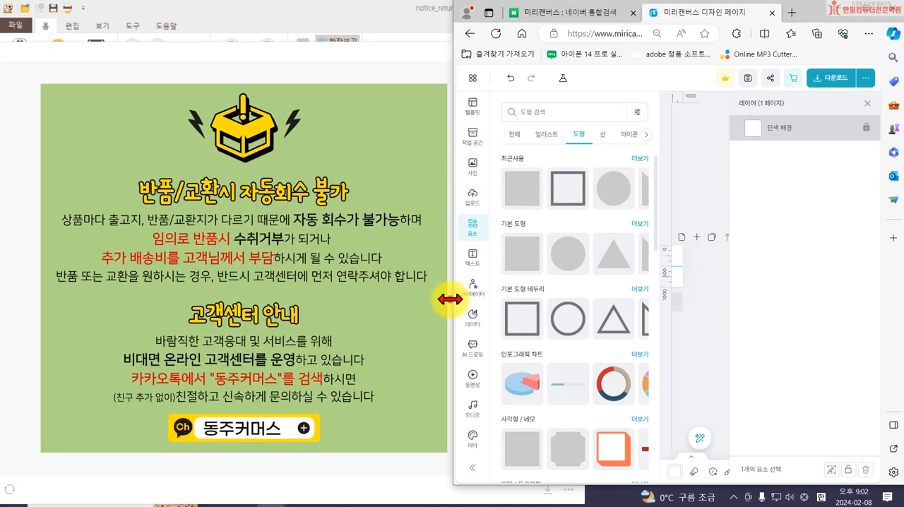
{"action": "left_click_drag", "start_coordinate": [450, 299], "coordinate": [248, 299]}
{"action": "left_click", "coordinate": [177, 322]}
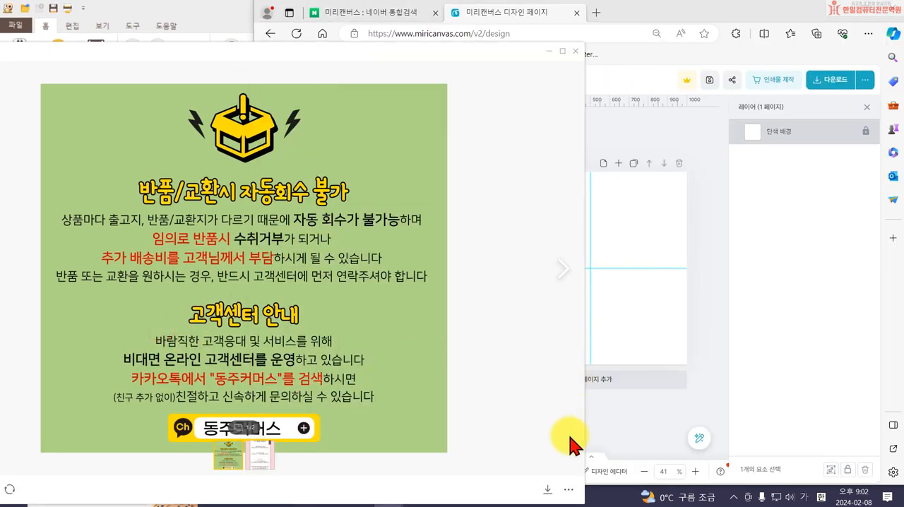
Shrink the reference return notice image window and place it beside the MiriCanvas canvas.
{"action": "left_click_drag", "start_coordinate": [582, 436], "coordinate": [259, 434]}
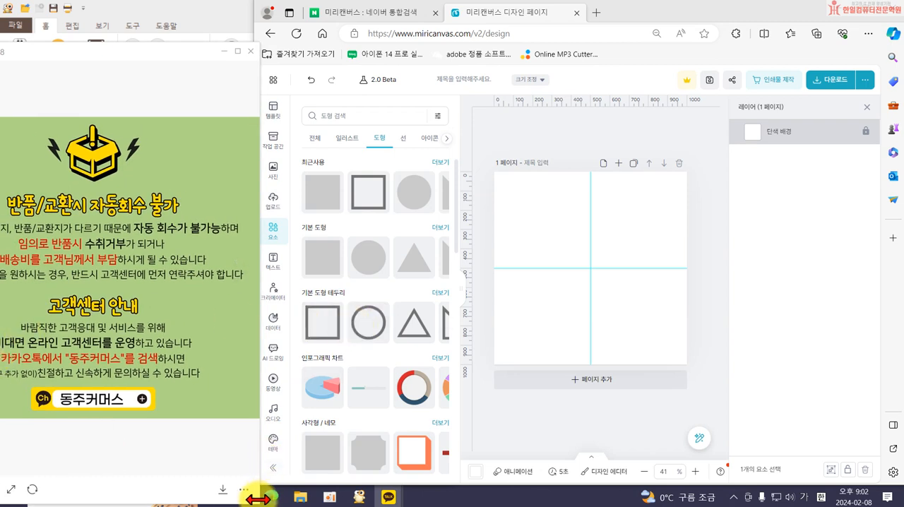
{"action": "left_click_drag", "start_coordinate": [252, 493], "coordinate": [139, 332]}
{"action": "left_click_drag", "start_coordinate": [132, 60], "coordinate": [179, 110]}
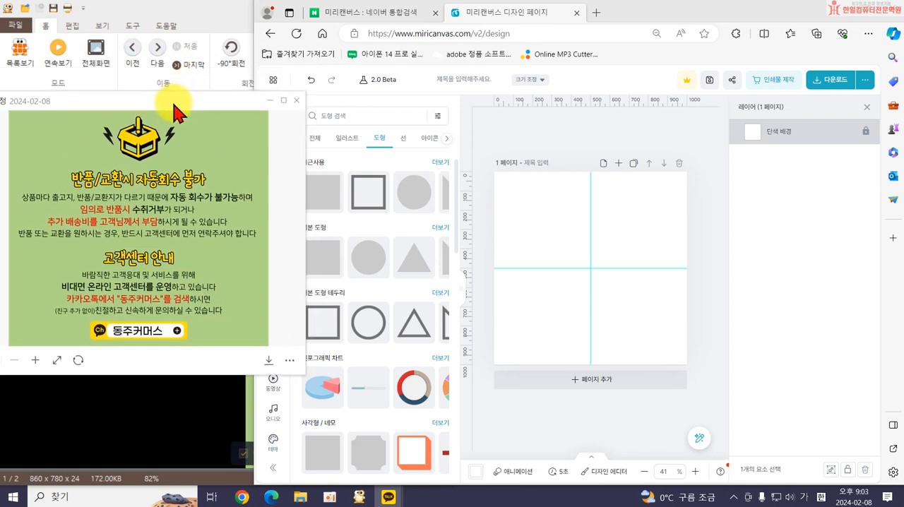
{"action": "left_click_drag", "start_coordinate": [302, 372], "coordinate": [302, 366]}
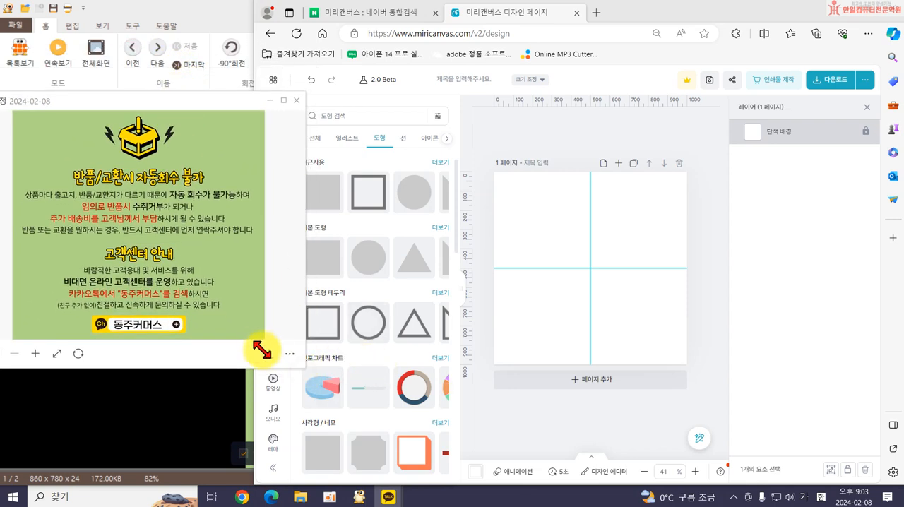
{"action": "left_click_drag", "start_coordinate": [195, 104], "coordinate": [182, 101]}
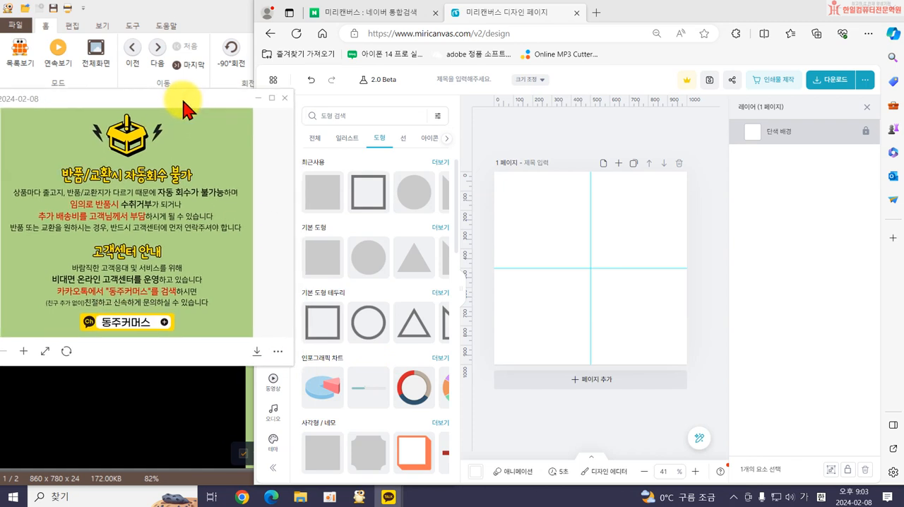
Set the page background to a very pale peach pink, about #FFEAE4.
{"action": "left_click", "coordinate": [628, 262]}
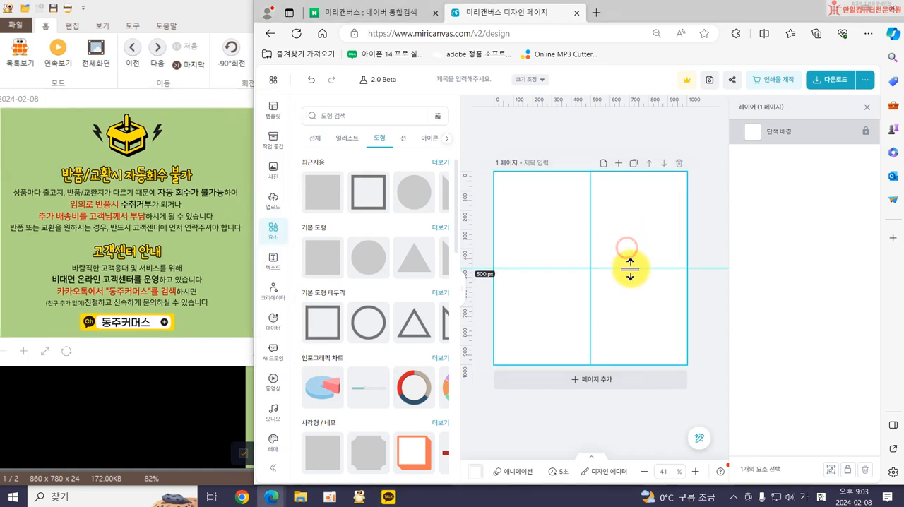
{"action": "scroll", "coordinate": [273, 417], "scroll_direction": "down", "scroll_amount": 2}
{"action": "left_click", "coordinate": [274, 382]}
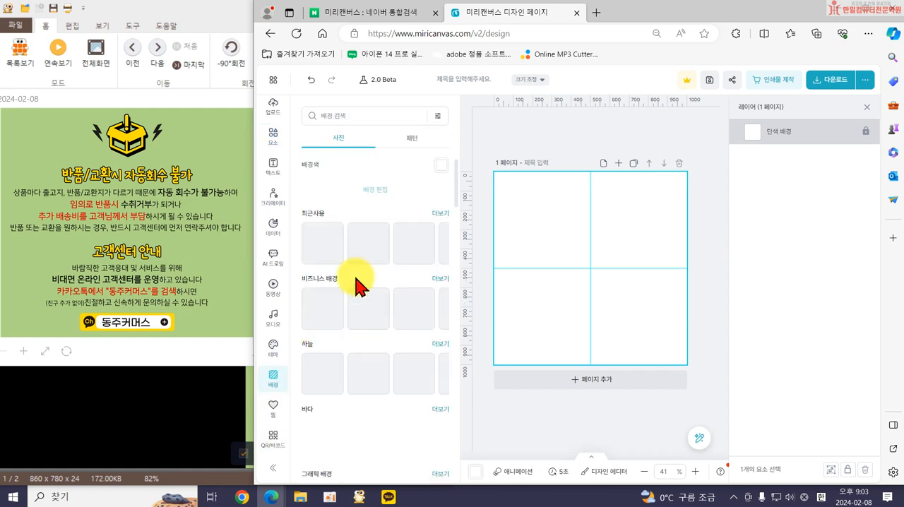
{"action": "left_click", "coordinate": [441, 168]}
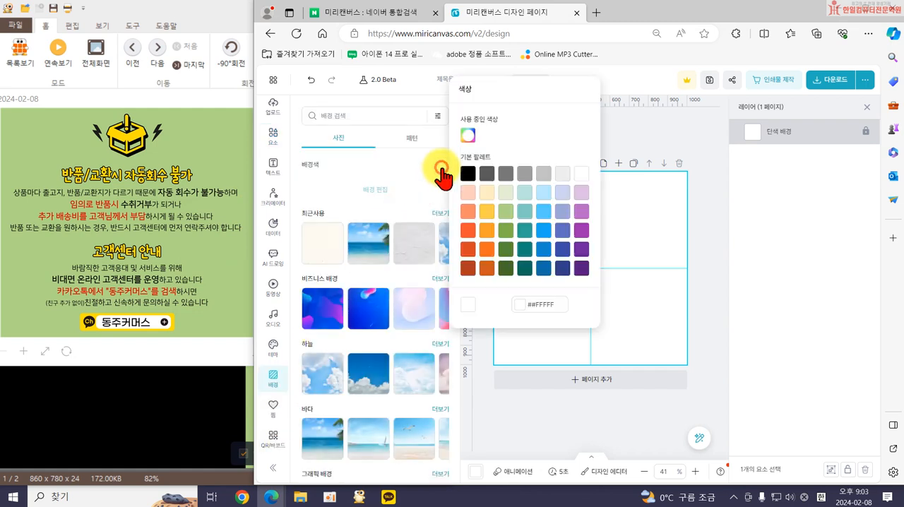
{"action": "left_click", "coordinate": [468, 192]}
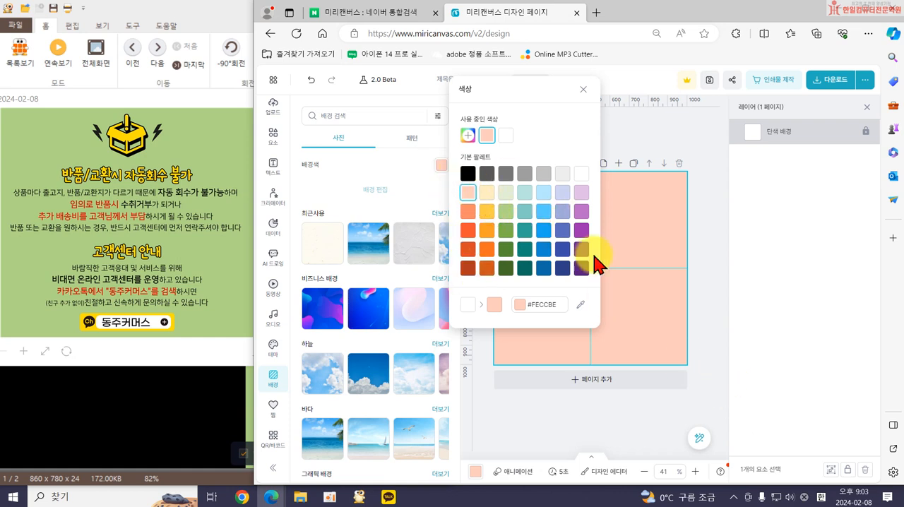
{"action": "left_click", "coordinate": [468, 136]}
{"action": "left_click", "coordinate": [478, 125]}
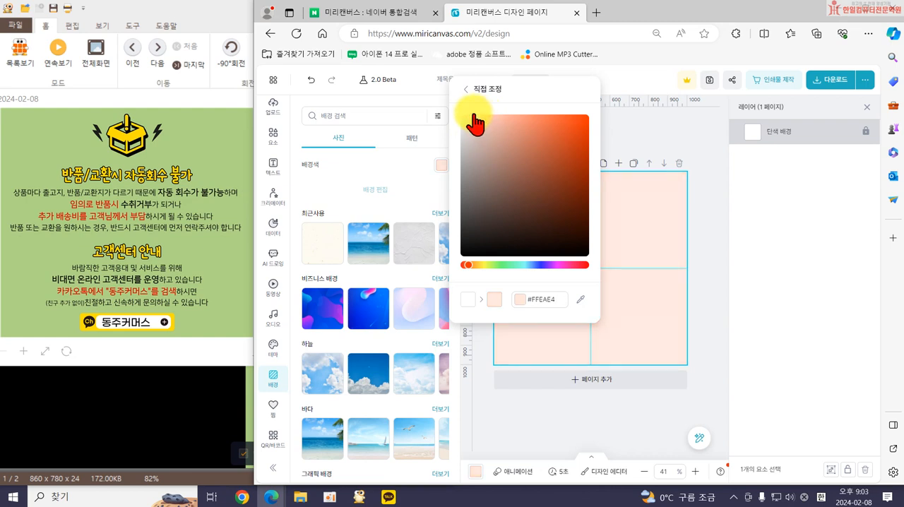
{"action": "left_click", "coordinate": [646, 136]}
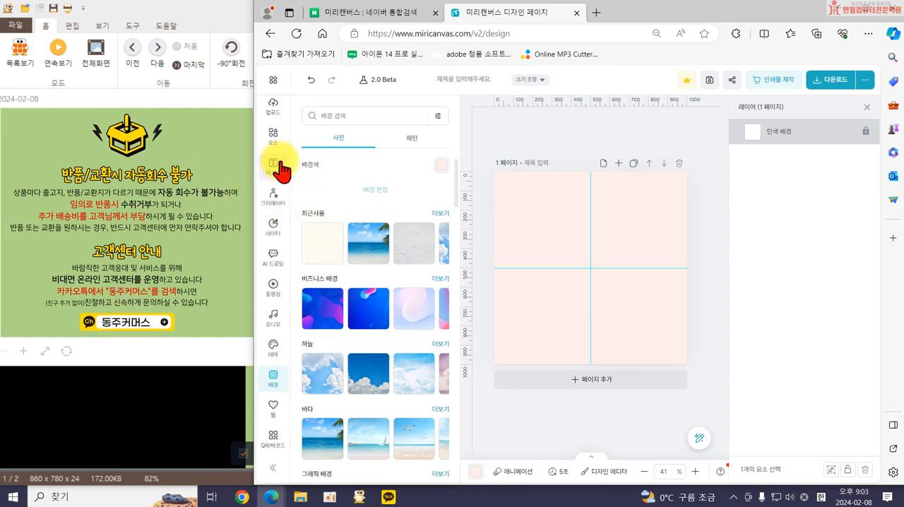
Search all element categories for "택배".
{"action": "left_click", "coordinate": [272, 134]}
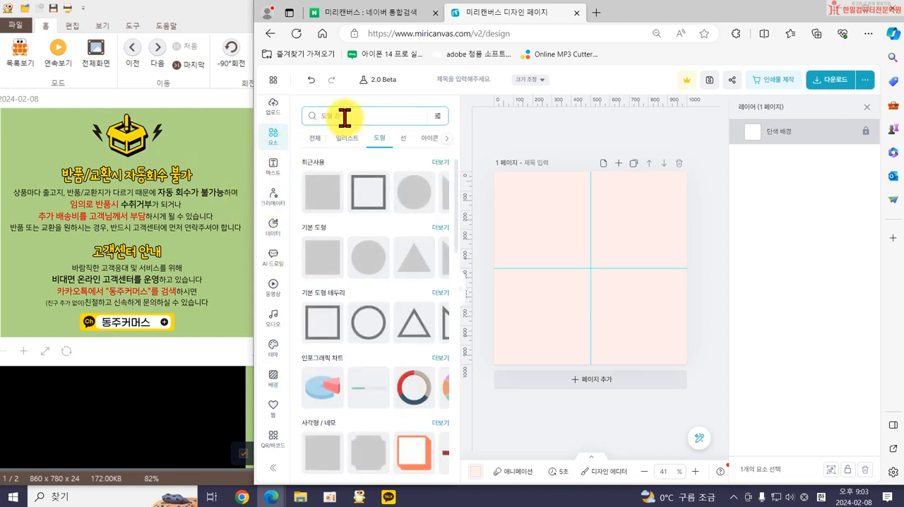
{"action": "left_click", "coordinate": [310, 138]}
{"action": "left_click", "coordinate": [349, 117]}
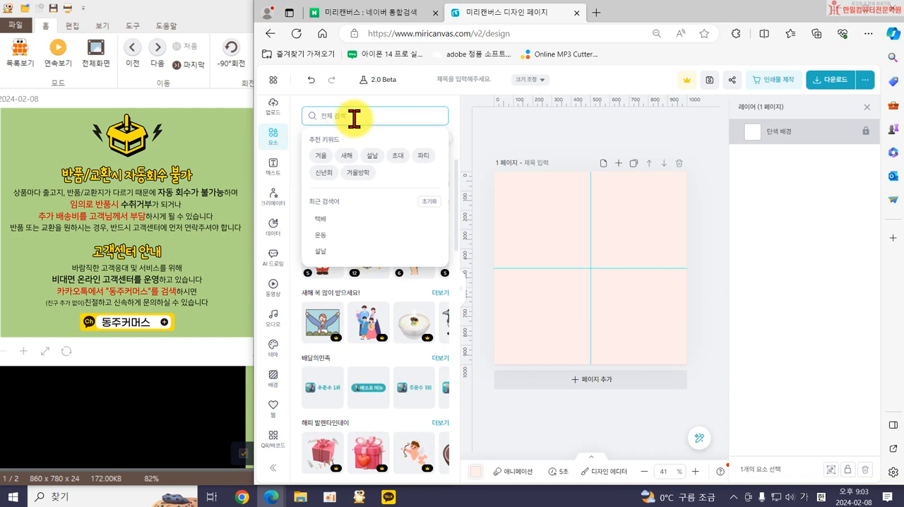
{"action": "type", "text": "택배"}
{"action": "key", "text": "Return"}
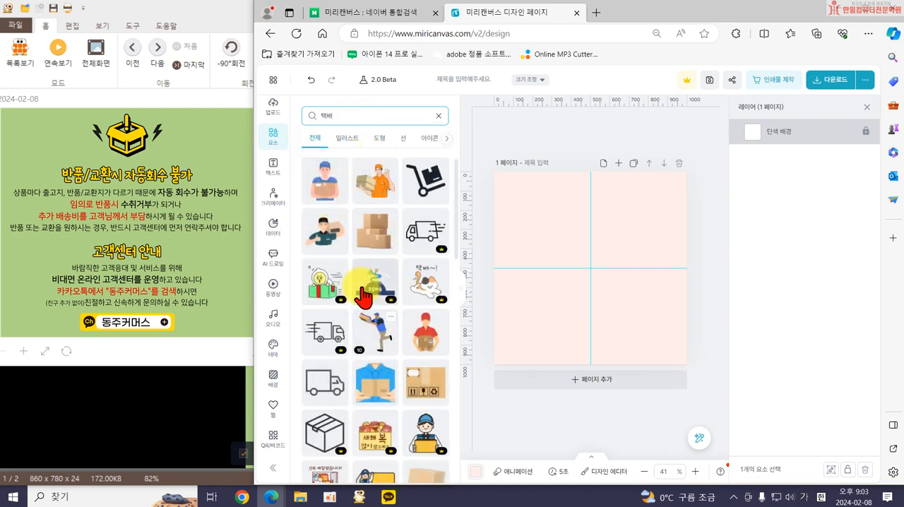
{"action": "left_click", "coordinate": [330, 202]}
{"action": "left_click_drag", "start_coordinate": [548, 327], "coordinate": [577, 287]}
{"action": "mouse_move", "coordinate": [614, 231]}
{"action": "left_mouse_down"}
{"action": "mouse_move", "coordinate": [599, 203]}
{"action": "mouse_move", "coordinate": [604, 219]}
{"action": "left_mouse_up"}
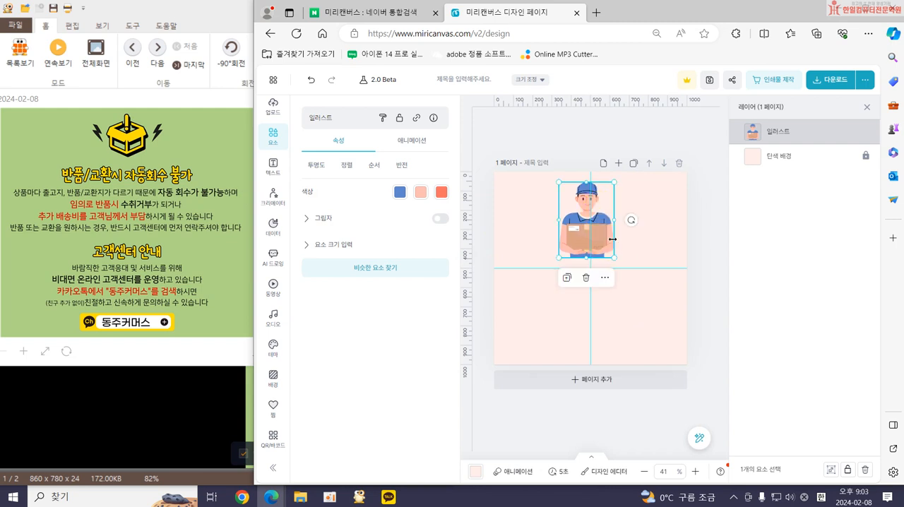
{"action": "key", "text": "Delete"}
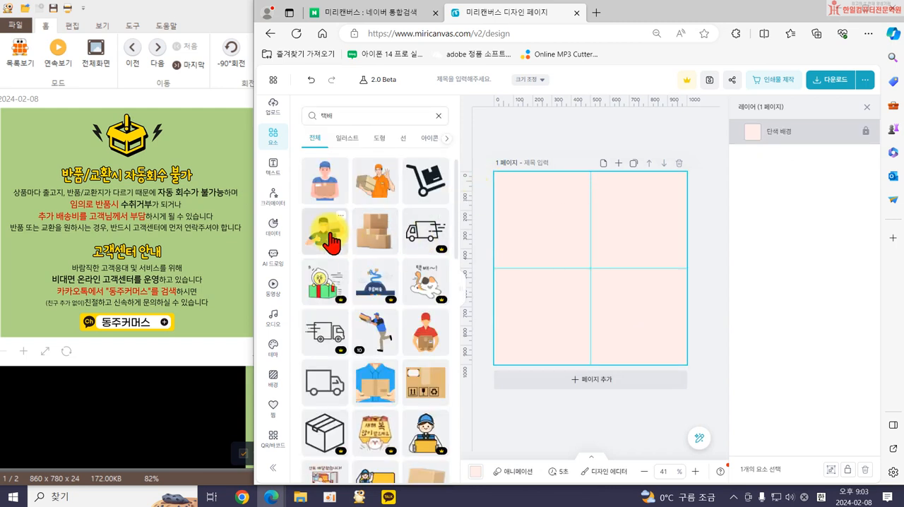
Add the plain outline delivery truck from the 택배 results, shrink it and center it near the page's upper edge.
{"action": "scroll", "coordinate": [385, 346], "scroll_direction": "down", "scroll_amount": 3}
{"action": "scroll", "coordinate": [343, 302], "scroll_direction": "down", "scroll_amount": 3}
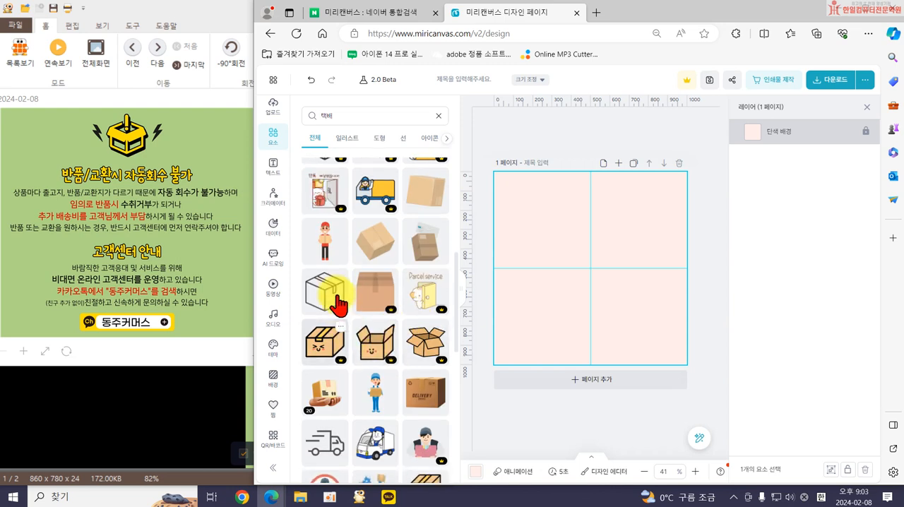
{"action": "scroll", "coordinate": [339, 295], "scroll_direction": "down", "scroll_amount": 5}
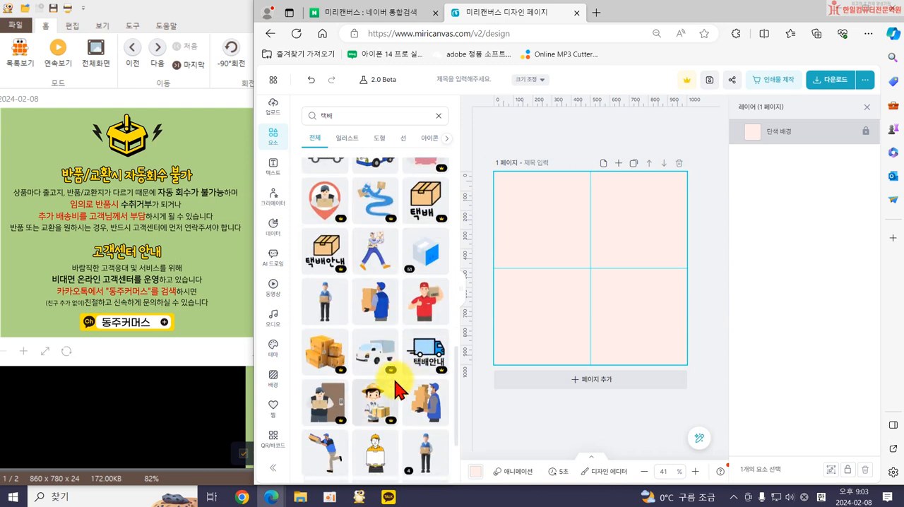
{"action": "scroll", "coordinate": [376, 365], "scroll_direction": "down", "scroll_amount": 3}
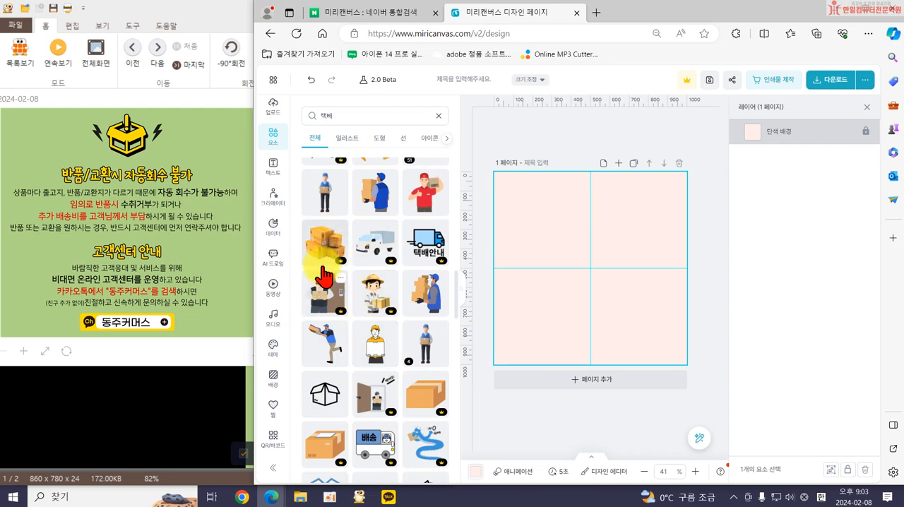
{"action": "scroll", "coordinate": [353, 282], "scroll_direction": "up", "scroll_amount": 5}
{"action": "scroll", "coordinate": [395, 290], "scroll_direction": "down", "scroll_amount": 6}
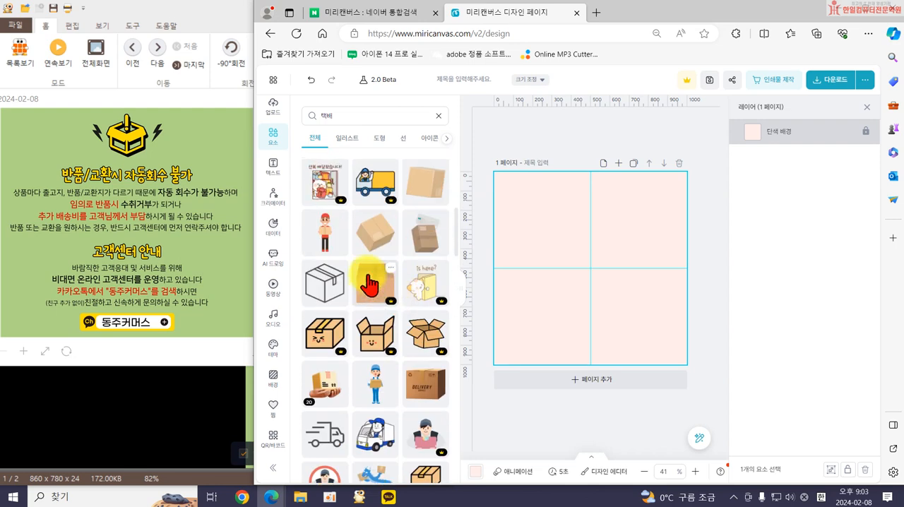
{"action": "scroll", "coordinate": [367, 350], "scroll_direction": "up", "scroll_amount": 3}
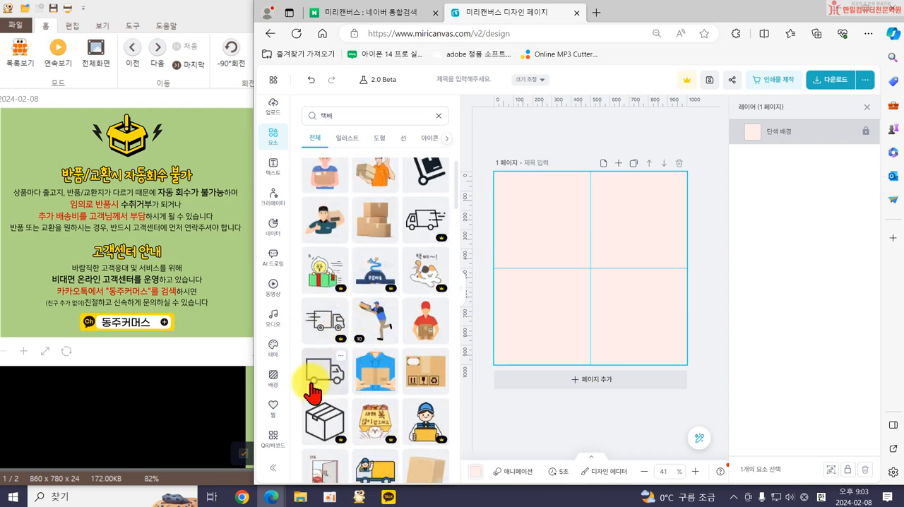
{"action": "left_click", "coordinate": [322, 381]}
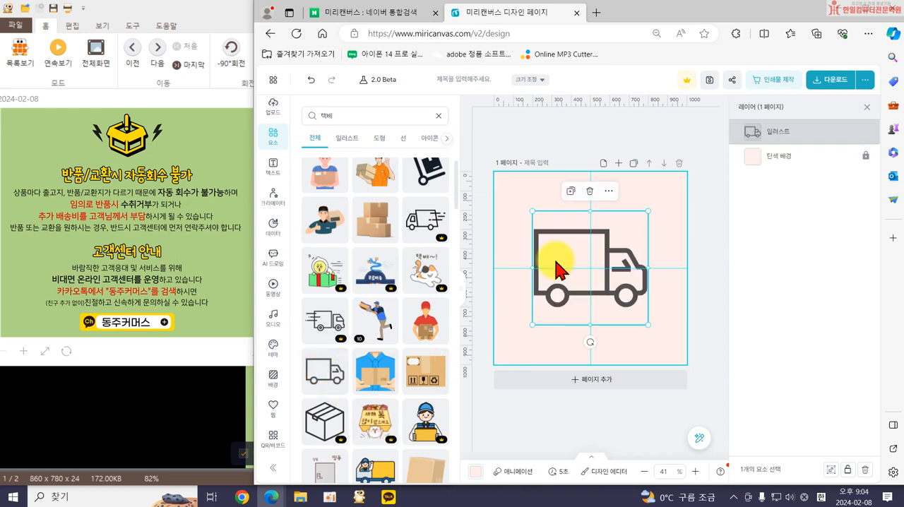
{"action": "left_click_drag", "start_coordinate": [526, 330], "coordinate": [591, 293]}
{"action": "left_click_drag", "start_coordinate": [618, 251], "coordinate": [609, 209]}
{"action": "left_click_drag", "start_coordinate": [629, 239], "coordinate": [582, 229]}
{"action": "left_click", "coordinate": [578, 204]}
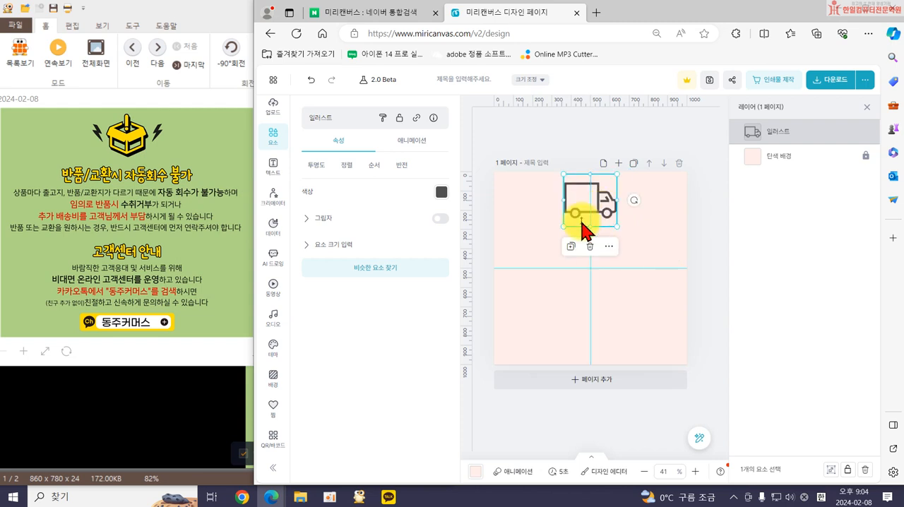
Recolor the truck illustration to orange-red #D94925.
{"action": "left_click", "coordinate": [442, 195]}
{"action": "left_click", "coordinate": [468, 250]}
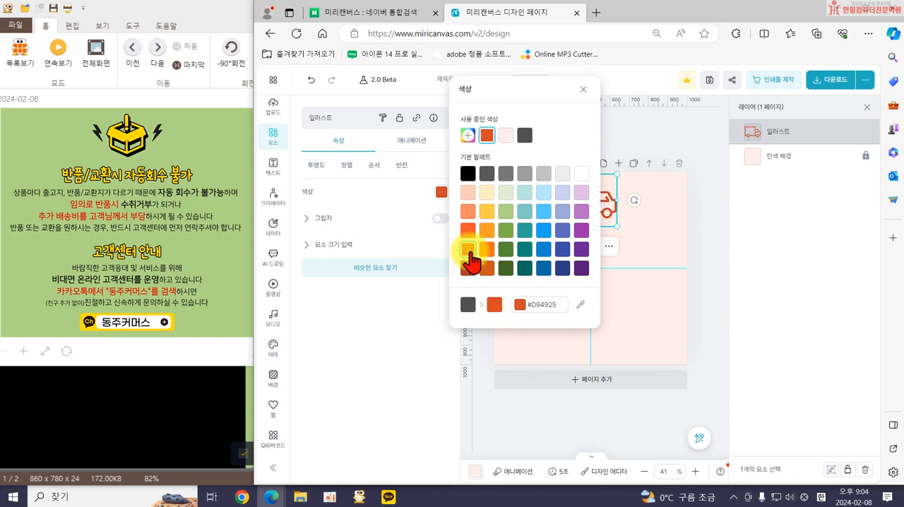
{"action": "left_click", "coordinate": [468, 268]}
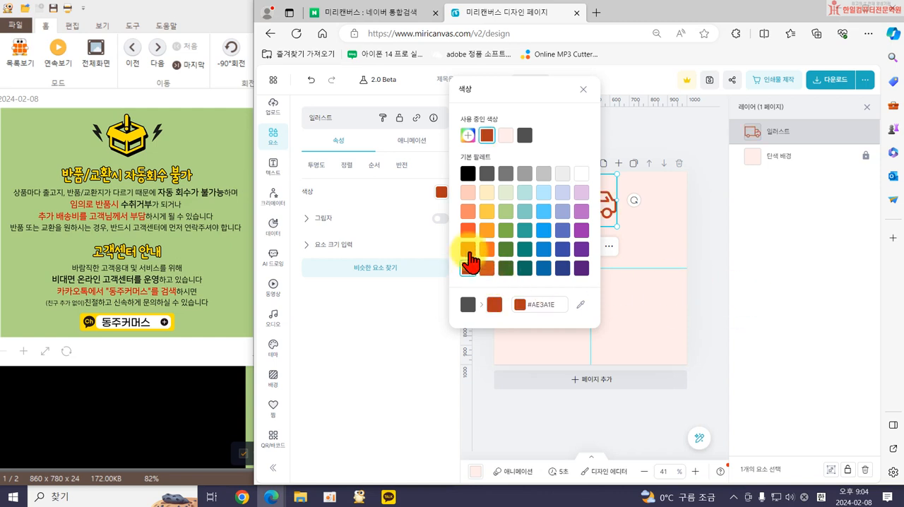
{"action": "left_click", "coordinate": [678, 238]}
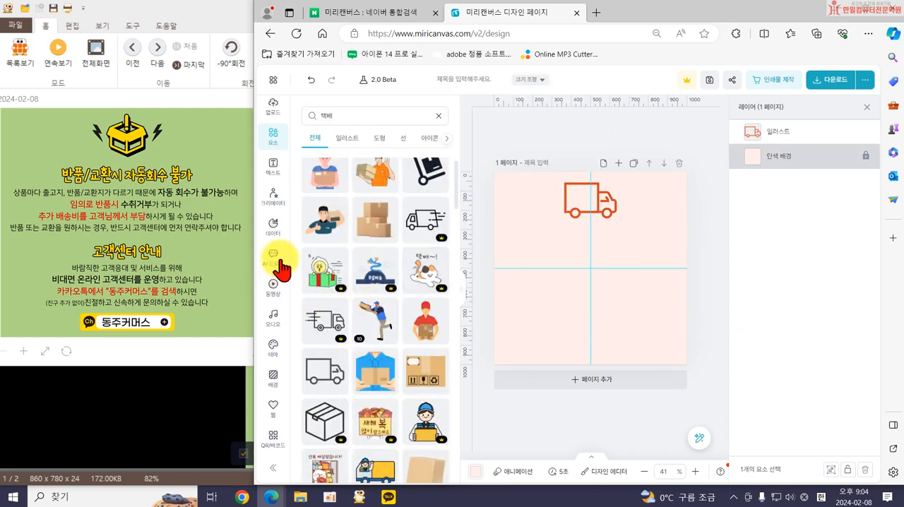
Add a title reading "반품/교환시 자동회수 불가", shrink it to about size 40 and center it beneath the truck.
{"action": "left_click", "coordinate": [273, 167]}
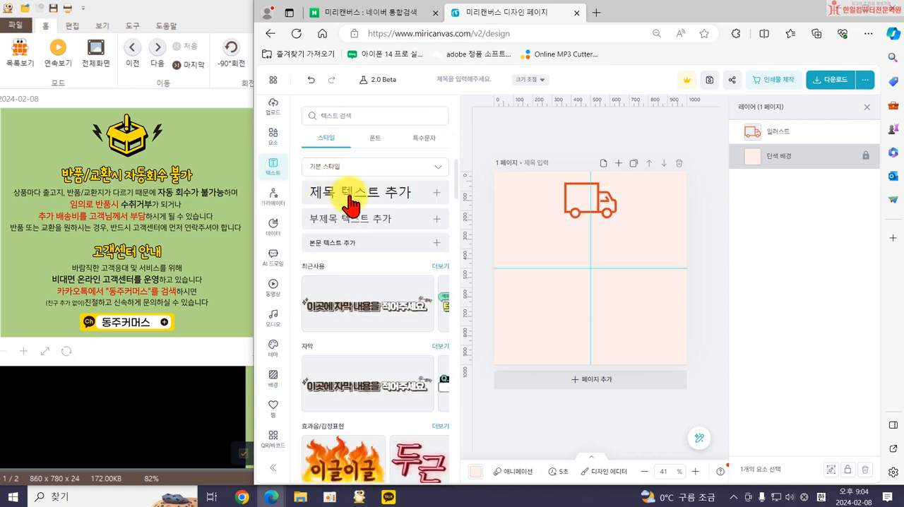
{"action": "left_click", "coordinate": [349, 202]}
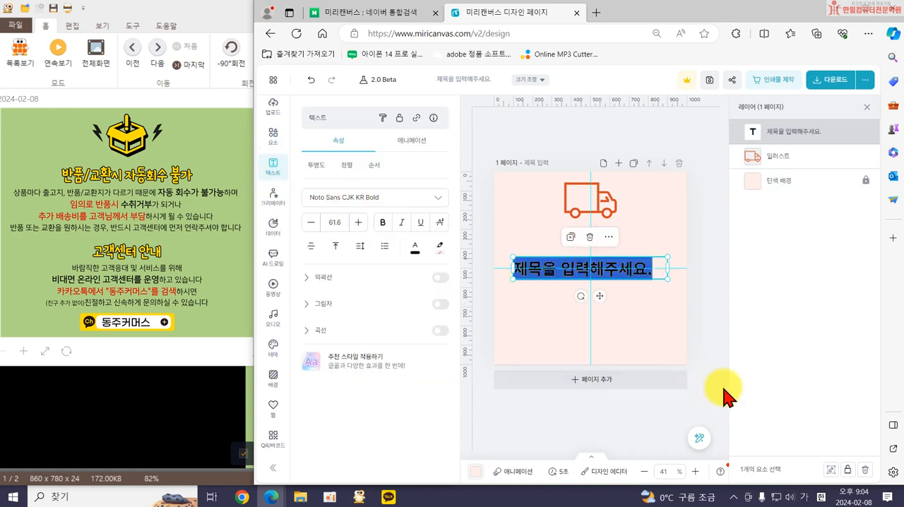
{"action": "type", "text": "반ㅍ"}
{"action": "type", "text": "품/교환시 자동회수 불가"}
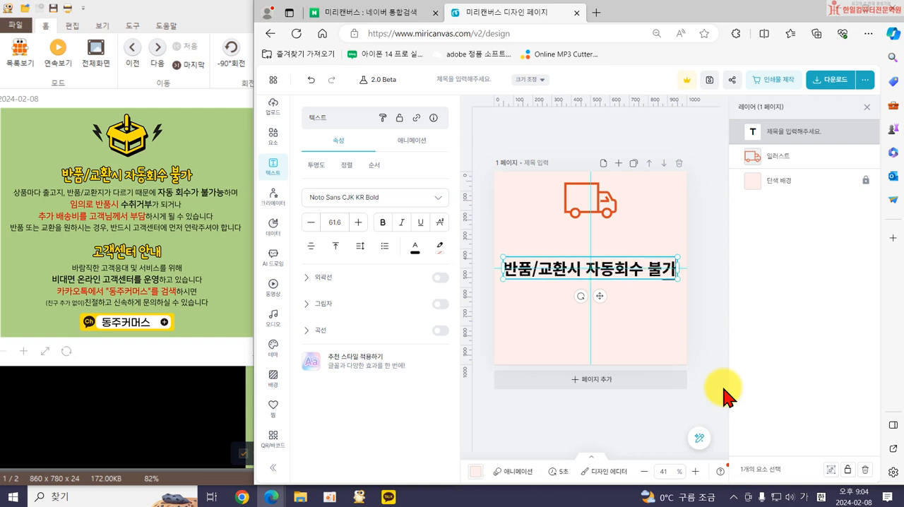
{"action": "left_click", "coordinate": [535, 313]}
{"action": "left_click_drag", "start_coordinate": [541, 282], "coordinate": [544, 260]}
{"action": "left_click_drag", "start_coordinate": [677, 249], "coordinate": [618, 242]}
{"action": "left_click_drag", "start_coordinate": [557, 246], "coordinate": [584, 243]}
Change the title font to the favorite 배달의민족 도현 and widen its text box to fit on one line.
{"action": "left_click", "coordinate": [402, 199]}
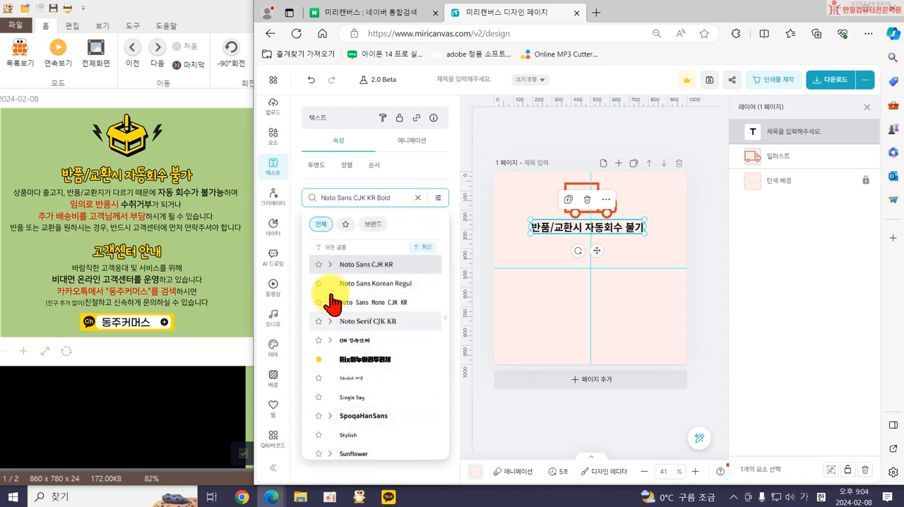
{"action": "left_click", "coordinate": [346, 226]}
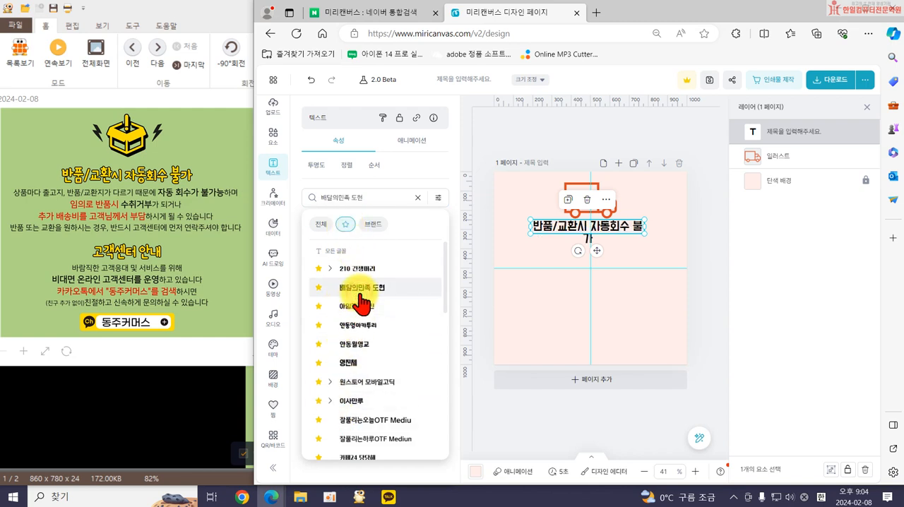
{"action": "left_click_drag", "start_coordinate": [644, 226], "coordinate": [616, 243]}
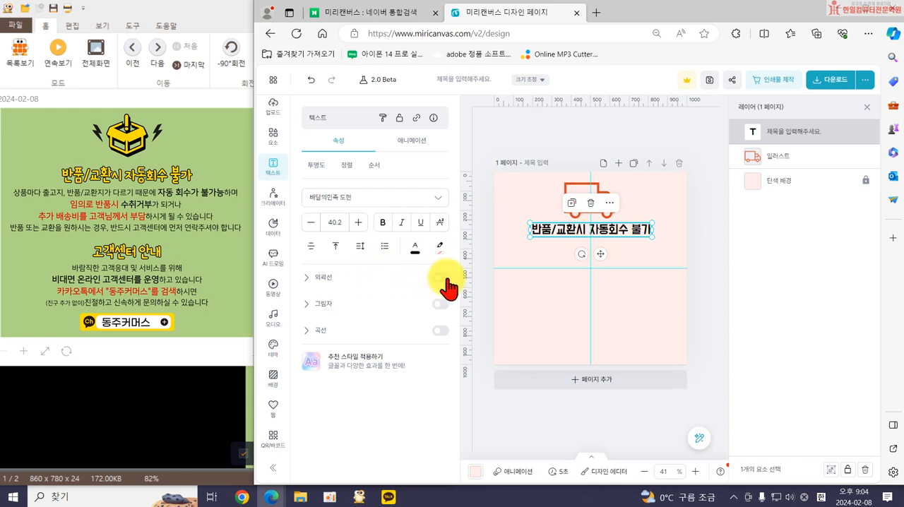
Color the title yellow #FFCD4A and give it a black outline with thickness 37.
{"action": "left_click", "coordinate": [415, 247]}
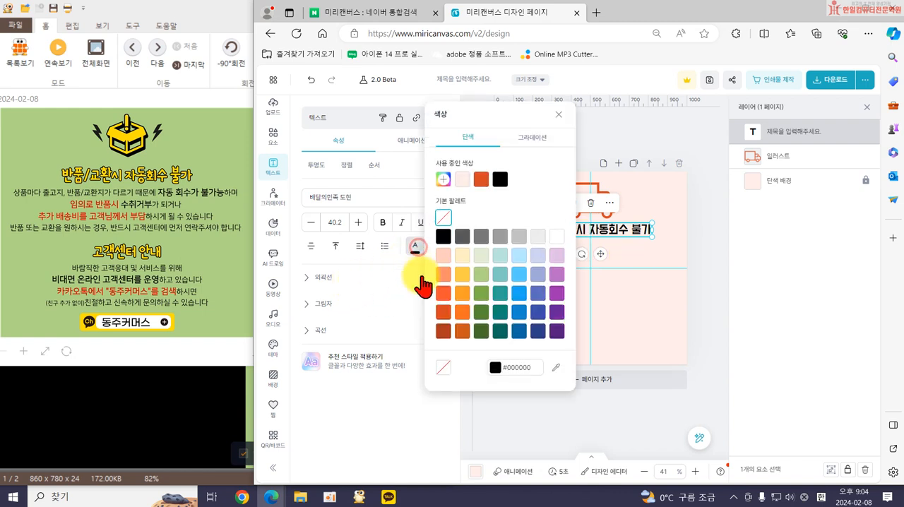
{"action": "left_click", "coordinate": [461, 277]}
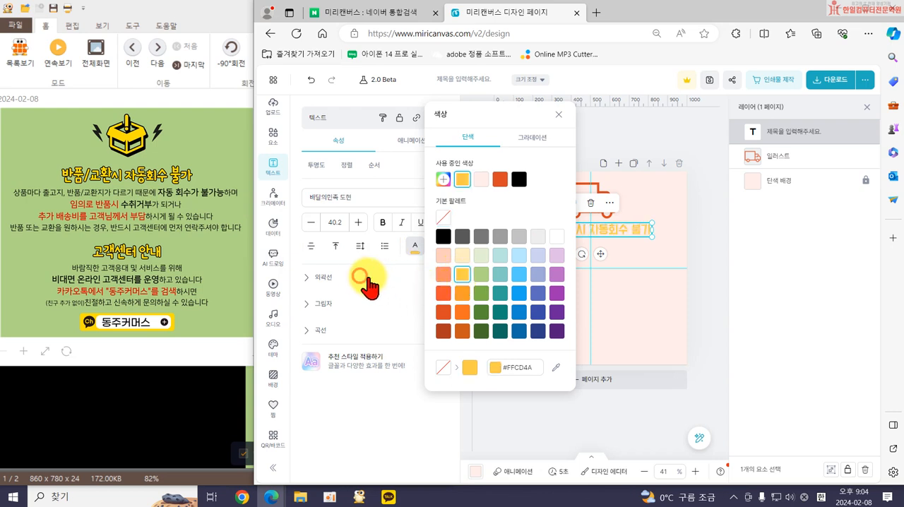
{"action": "left_click", "coordinate": [369, 280]}
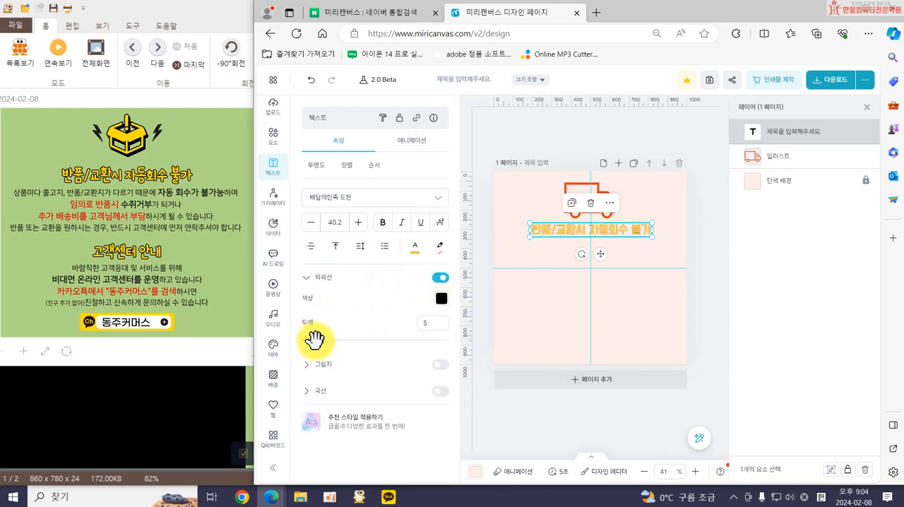
{"action": "left_click_drag", "start_coordinate": [317, 339], "coordinate": [356, 341]}
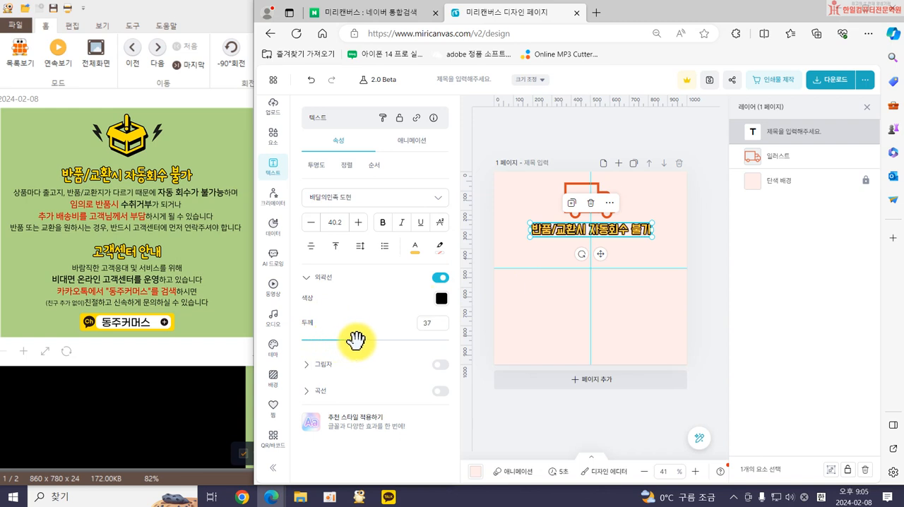
{"action": "left_click", "coordinate": [522, 316]}
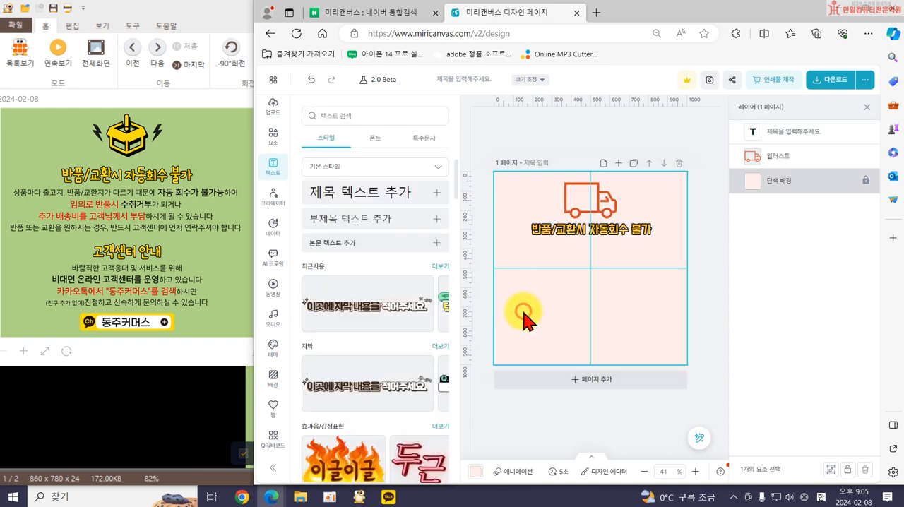
Add a body text box reading "상품마다 출고지, 반품/교환지가 다르기 때문에 자동회수가 불가능하며, 임의로 반품시 수취거부가 되거나".
{"action": "left_click", "coordinate": [332, 247]}
{"action": "key", "text": "BackSpace"}
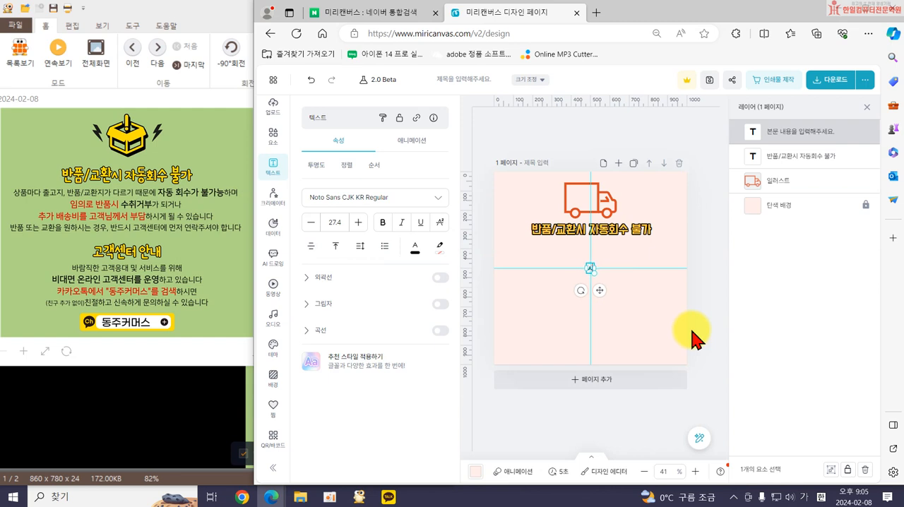
{"action": "type", "text": "상품마다 출고지, 반"}
{"action": "type", "text": "품/교화"}
{"action": "type", "text": "ㄴ지가 다르기 때ㅁ"}
{"action": "type", "text": "ㅜㄴ에 자동 하"}
{"action": "type", "text": "ㅣ수가 ㅂ"}
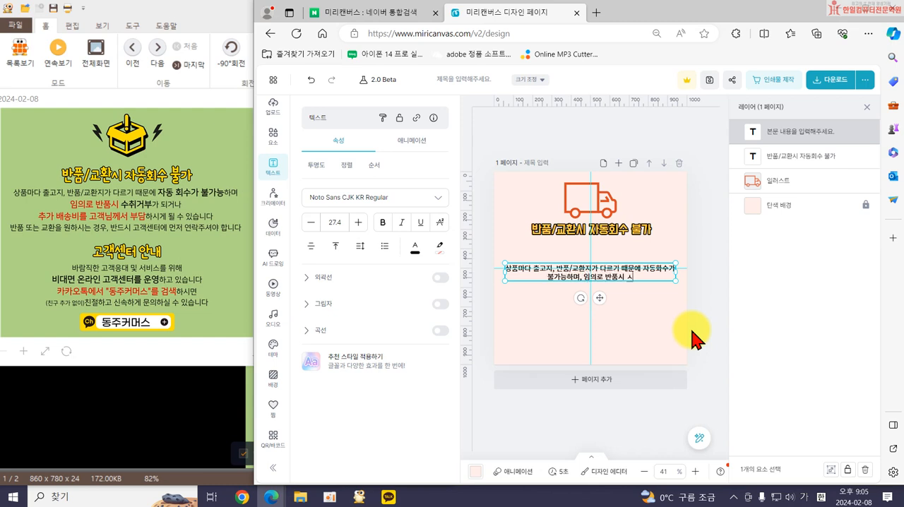
{"action": "type", "text": "ㅏ"}
{"action": "key", "text": "Return"}
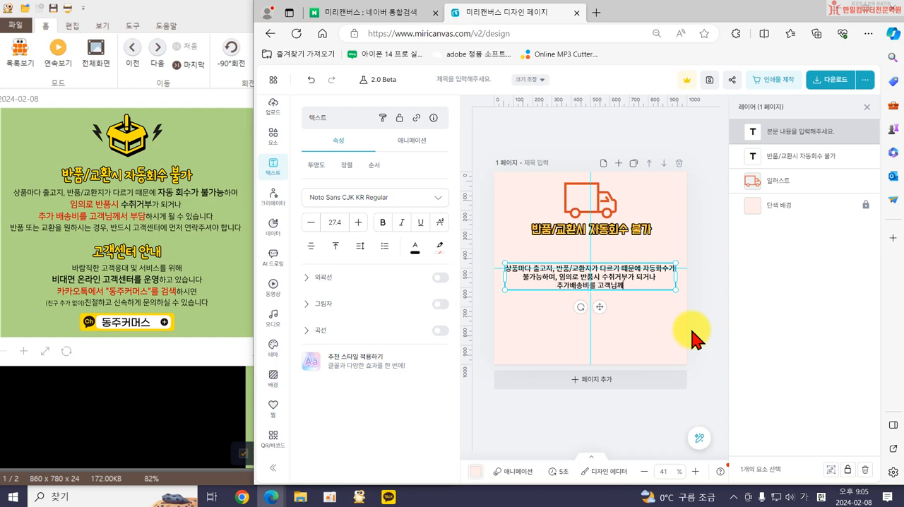
Continue the body text with "추가배송비를 고객님께서 부담하시게 될 수 있습니다." and, on a new line, "반품 또는 교환을 원하시는 경우, 반드시 고객센터에 먼저 연락주셔야 합니다.".
{"action": "type", "text": "추가배송비를 고객님께서 부담하식ㅔ 될 수 있습ㄴㅣ다."}
{"action": "key", "text": "Return"}
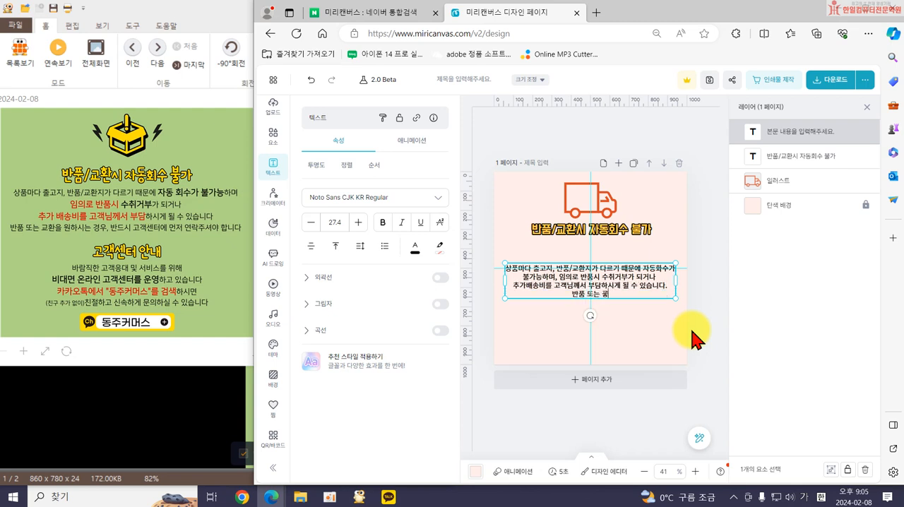
{"action": "type", "text": "반품 또는 교환을 우ㅓㄴ하시는 경우, ㅂ"}
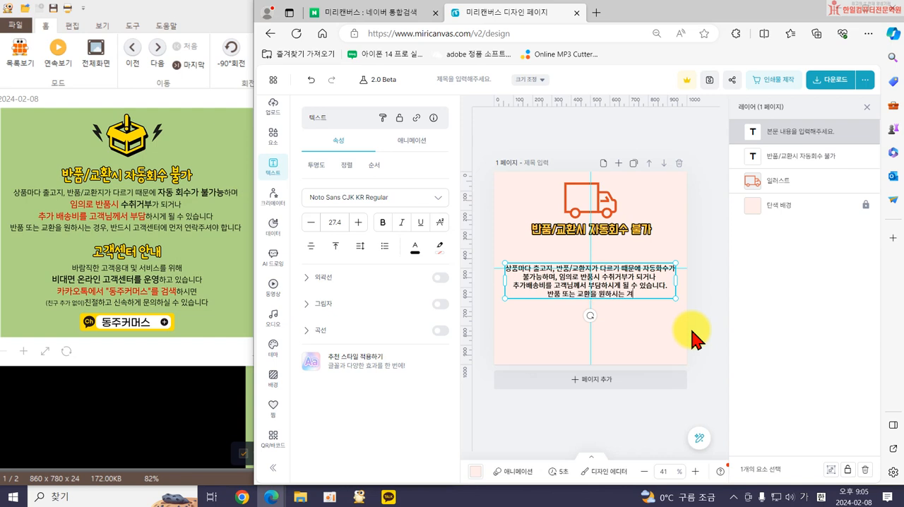
{"action": "type", "text": "ㅏㄴ드시 고객센터에"}
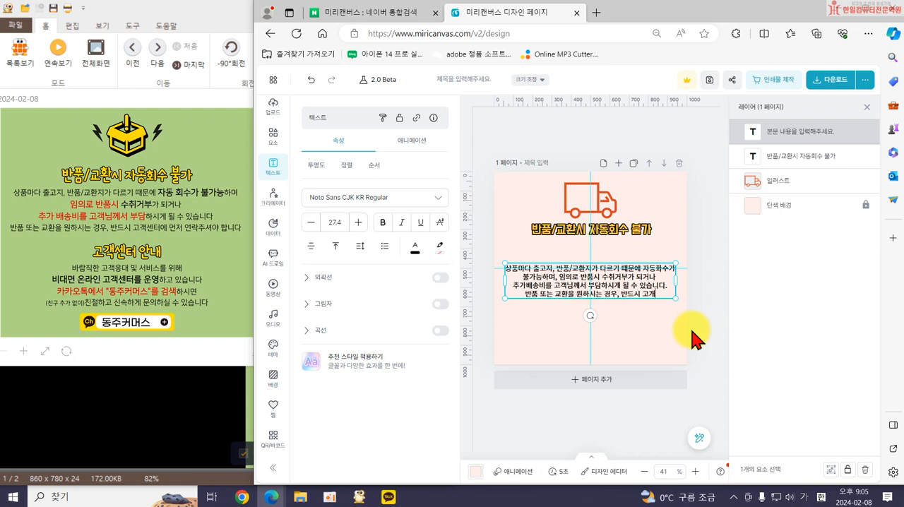
{"action": "type", "text": " 먼저 연락주셔야 합니다."}
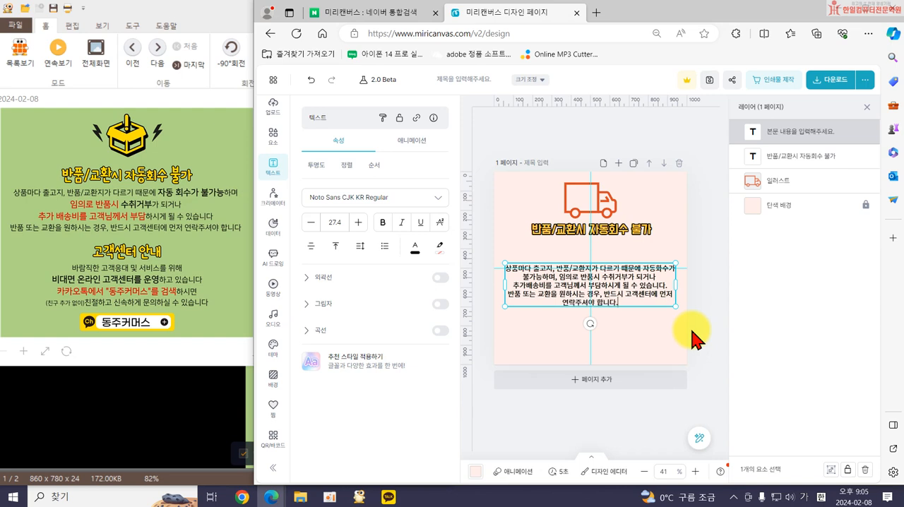
Set the body text's line spacing to 1.35 and move the text up directly beneath the title.
{"action": "left_click", "coordinate": [360, 246]}
{"action": "left_click_drag", "start_coordinate": [358, 326], "coordinate": [366, 326]}
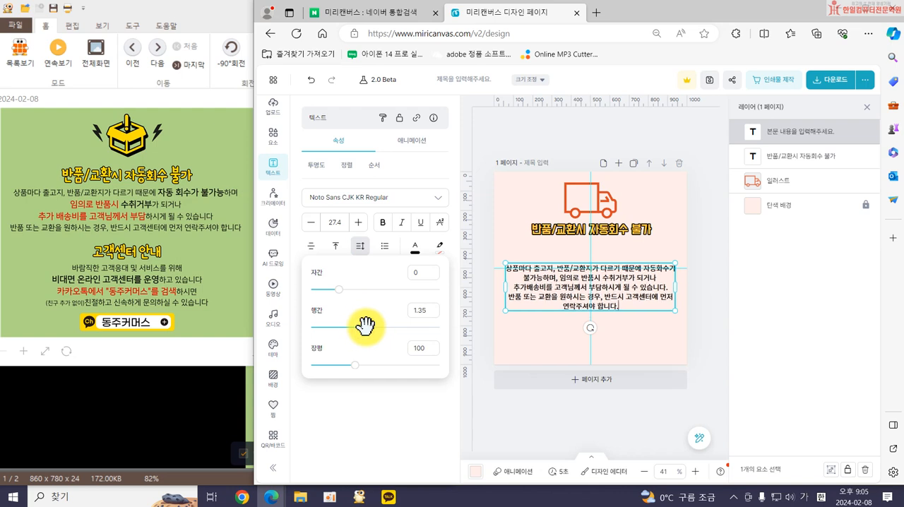
{"action": "left_click", "coordinate": [529, 331]}
{"action": "left_click_drag", "start_coordinate": [547, 304], "coordinate": [548, 284]}
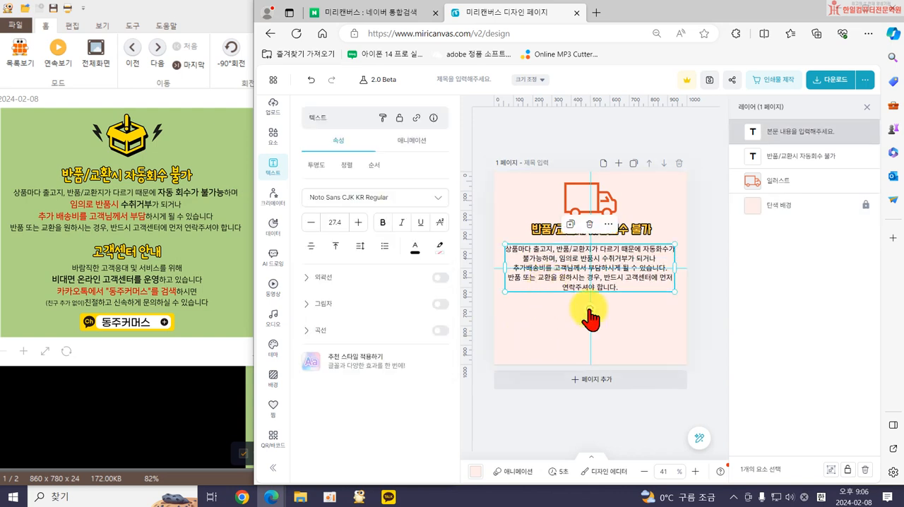
Color the phrase "자동회수가 불가능" in the body text orange-red #D94925 and make it bold.
{"action": "double_click", "coordinate": [625, 256]}
{"action": "left_click", "coordinate": [640, 253]}
{"action": "left_click_drag", "start_coordinate": [643, 251], "coordinate": [542, 258]}
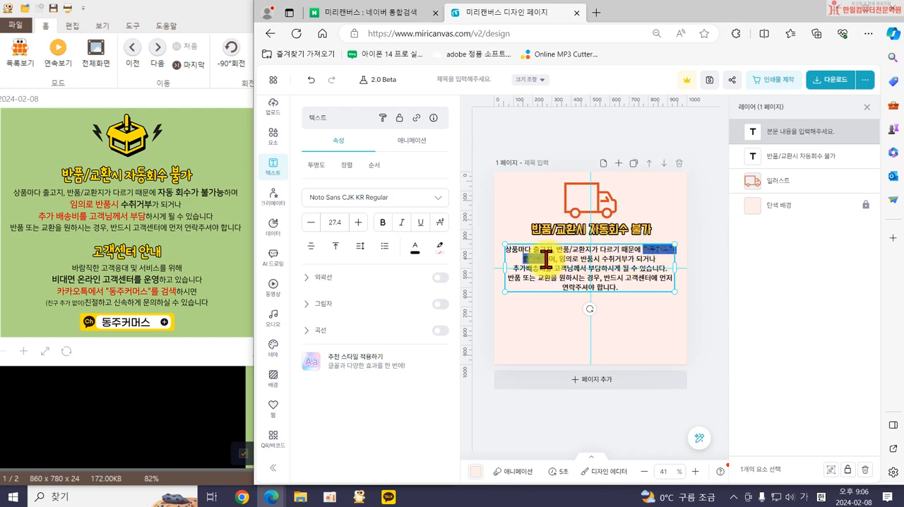
{"action": "left_click", "coordinate": [415, 253]}
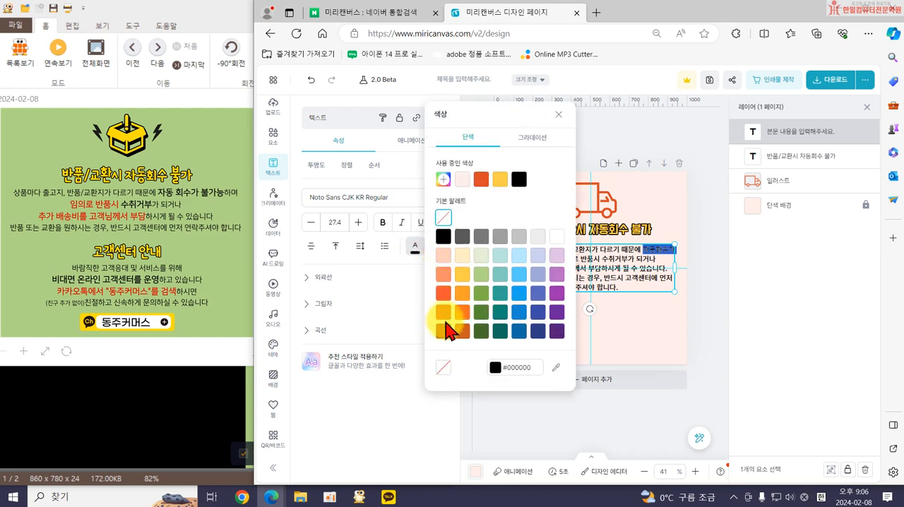
{"action": "left_click", "coordinate": [443, 307]}
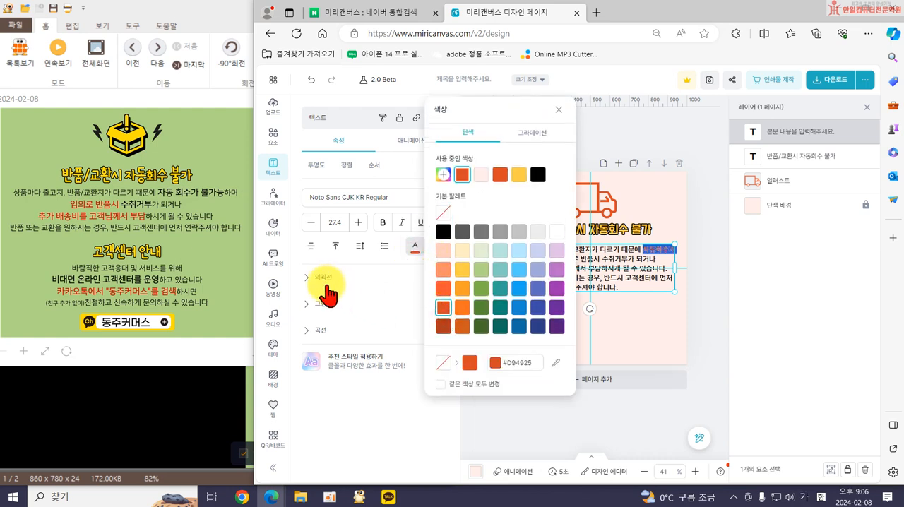
{"action": "left_click", "coordinate": [383, 222]}
{"action": "left_click", "coordinate": [613, 266]}
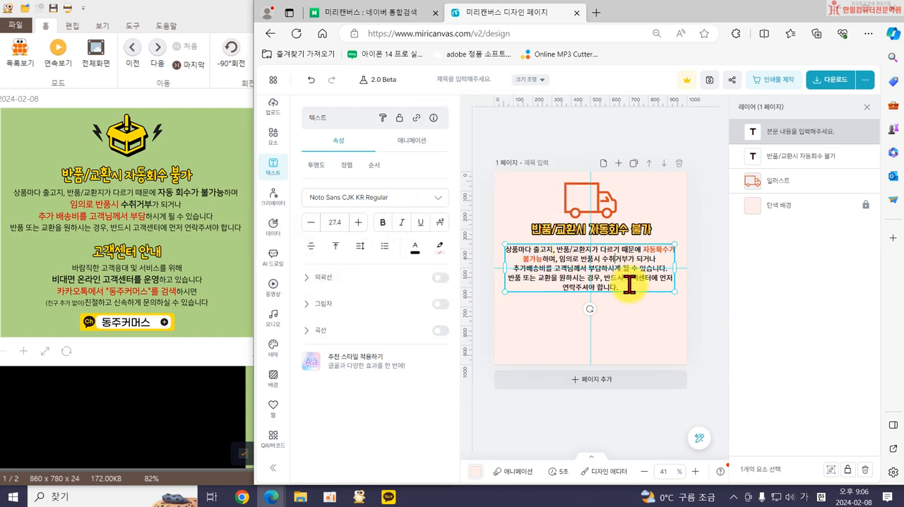
Move the horizontal guide off the body text to above the page.
{"action": "left_click", "coordinate": [657, 256]}
{"action": "key", "text": "Up"}
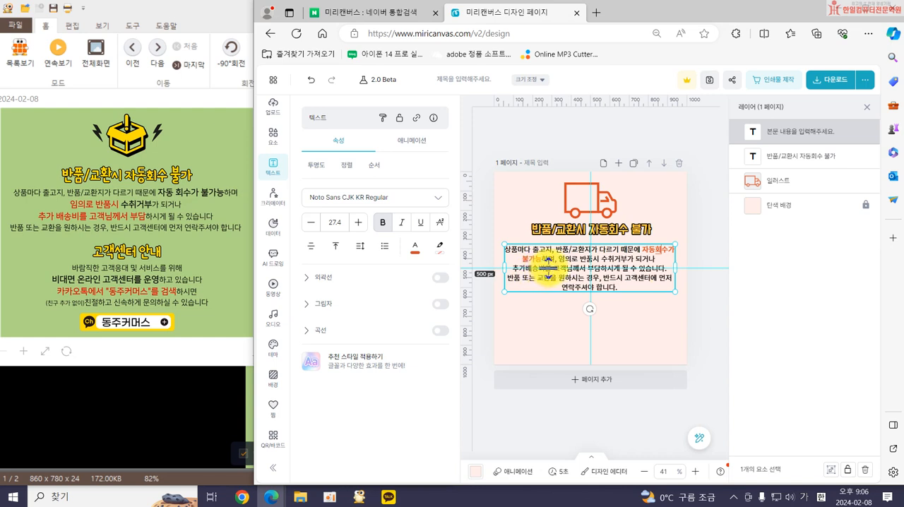
{"action": "left_click", "coordinate": [514, 273]}
{"action": "left_click_drag", "start_coordinate": [514, 264], "coordinate": [486, 164]}
{"action": "left_click", "coordinate": [563, 272]}
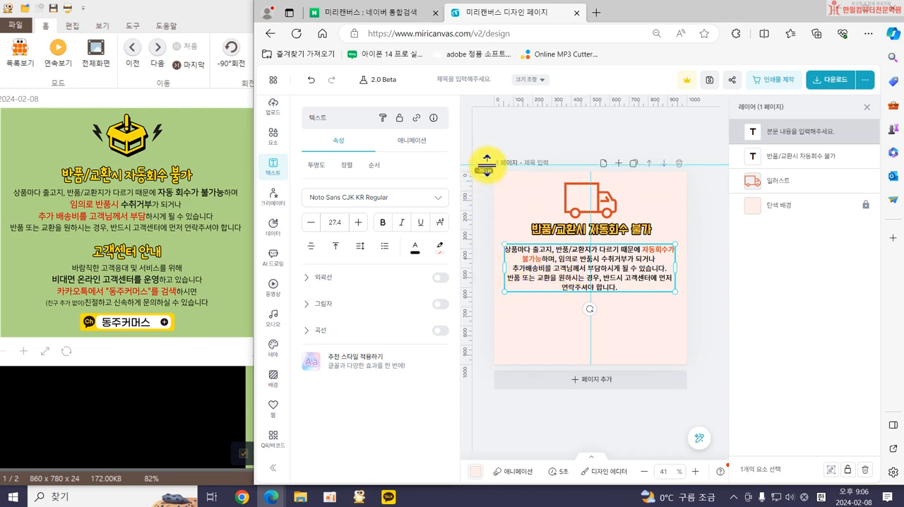
Color the phrase "추가배송비를 고객님께서 부담" in the body text orange-red #D94925.
{"action": "left_click_drag", "start_coordinate": [513, 267], "coordinate": [601, 266]}
{"action": "left_click", "coordinate": [422, 262]}
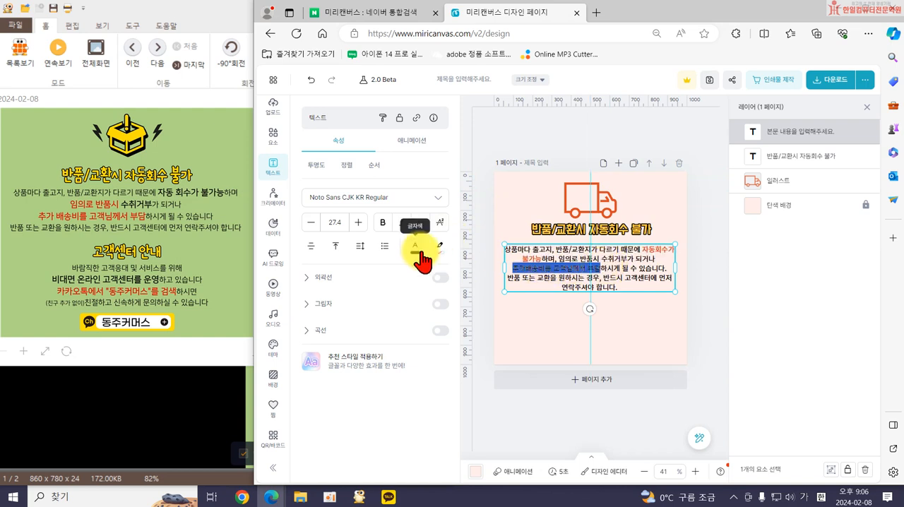
{"action": "left_click", "coordinate": [442, 307]}
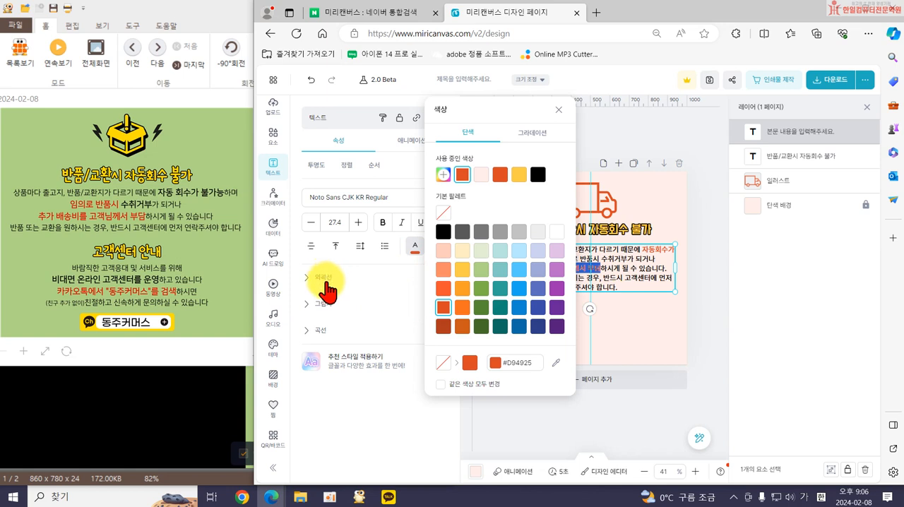
{"action": "left_click", "coordinate": [579, 329]}
{"action": "left_click", "coordinate": [561, 332]}
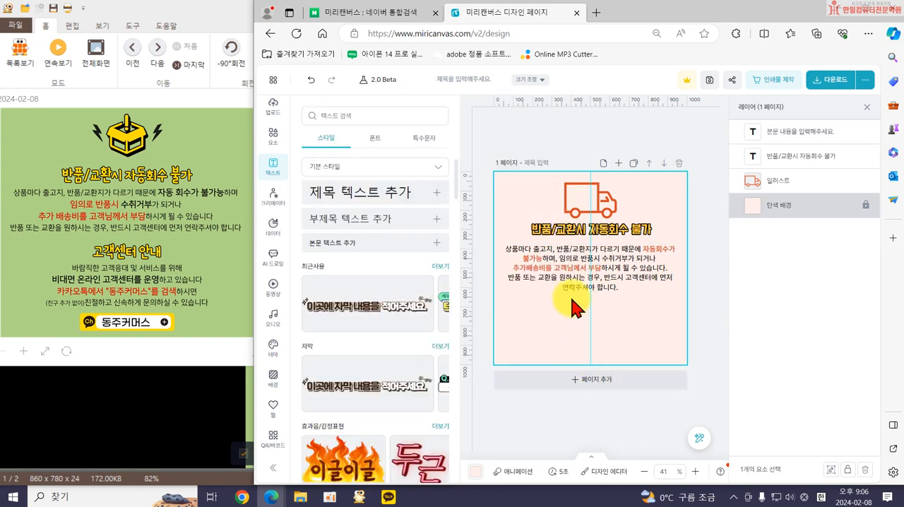
Duplicate the title below the body text and change the copy's wording to "고객센터 안내".
{"action": "left_click", "coordinate": [568, 237]}
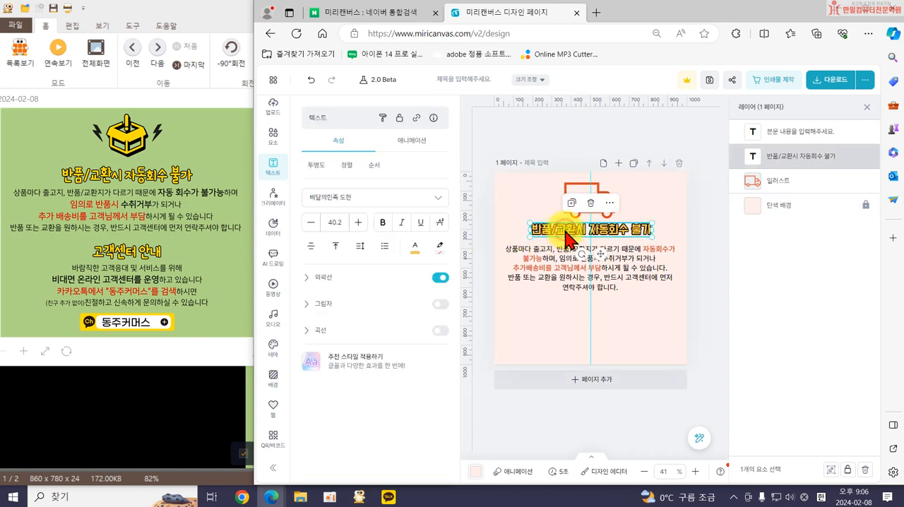
{"action": "left_click_drag", "start_coordinate": [566, 232], "coordinate": [570, 305]}
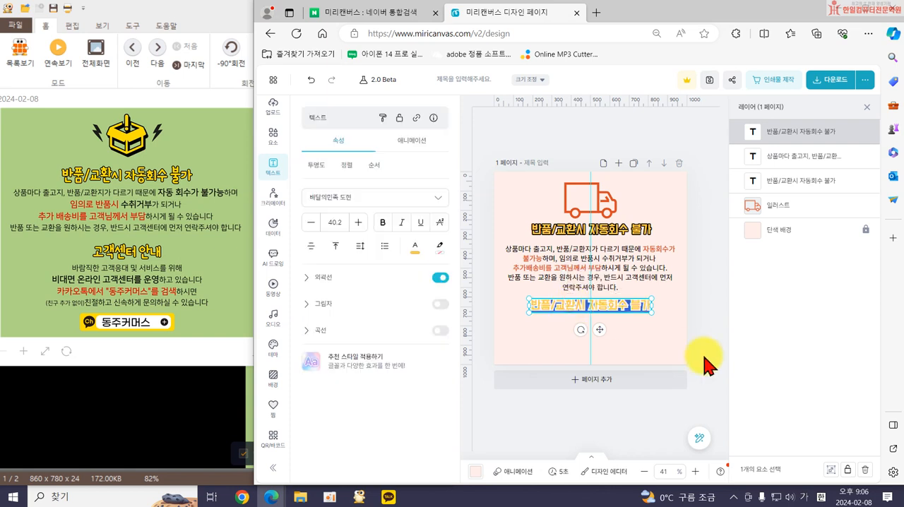
{"action": "type", "text": "고객센터 안ㄴ"}
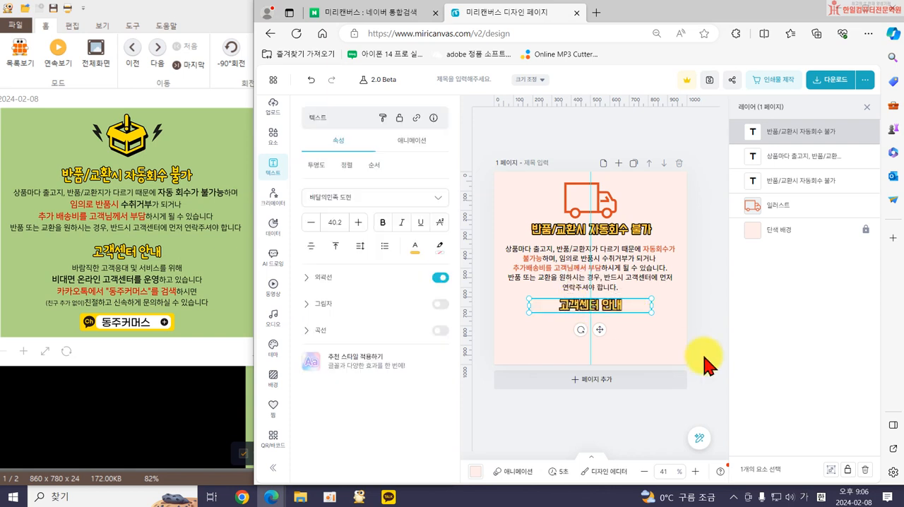
Duplicate the body text beneath the second title and replace its wording with "바람직한 고객응대 및 서비스를 위해 비대면 온라인 고객센터를 운영하고 있습니다.".
{"action": "left_click", "coordinate": [599, 261]}
{"action": "left_click_drag", "start_coordinate": [599, 259], "coordinate": [595, 328]}
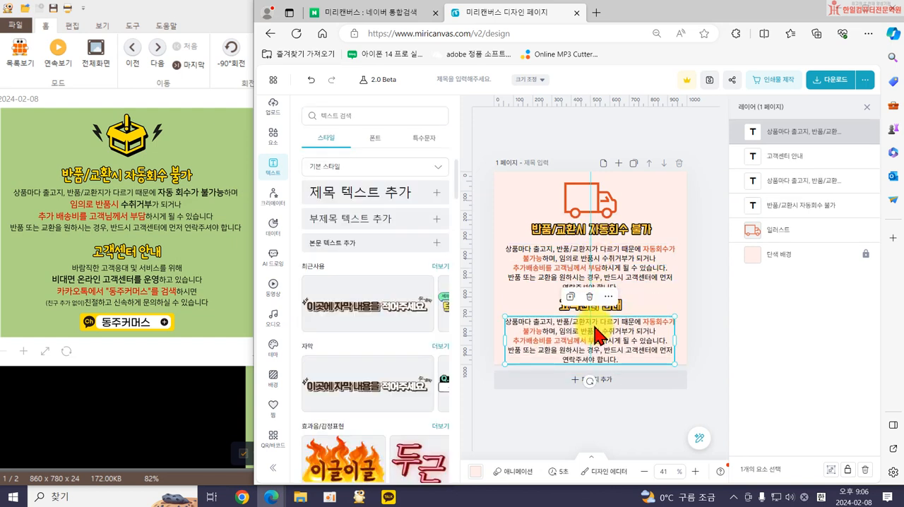
{"action": "double_click", "coordinate": [595, 335]}
{"action": "type", "text": "발"}
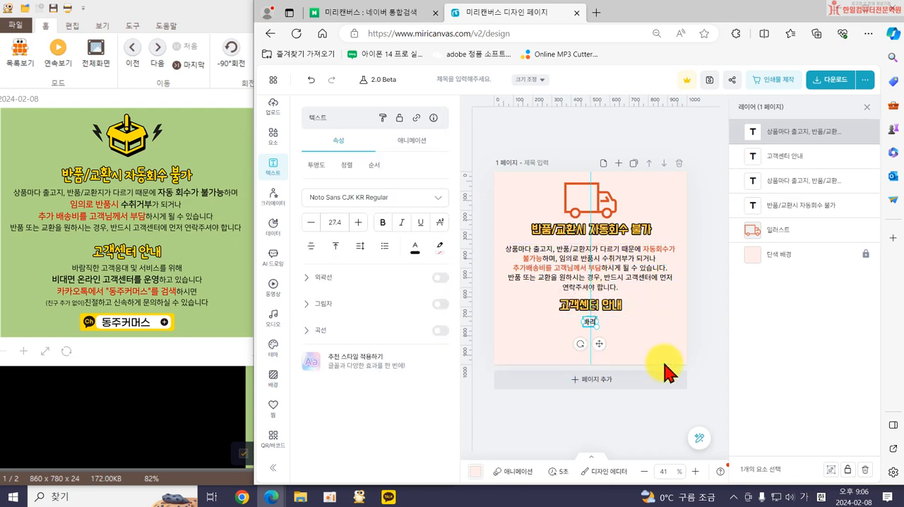
{"action": "type", "text": "직한 고객응대 ㅁ"}
{"action": "type", "text": "및 서비스를 위해"}
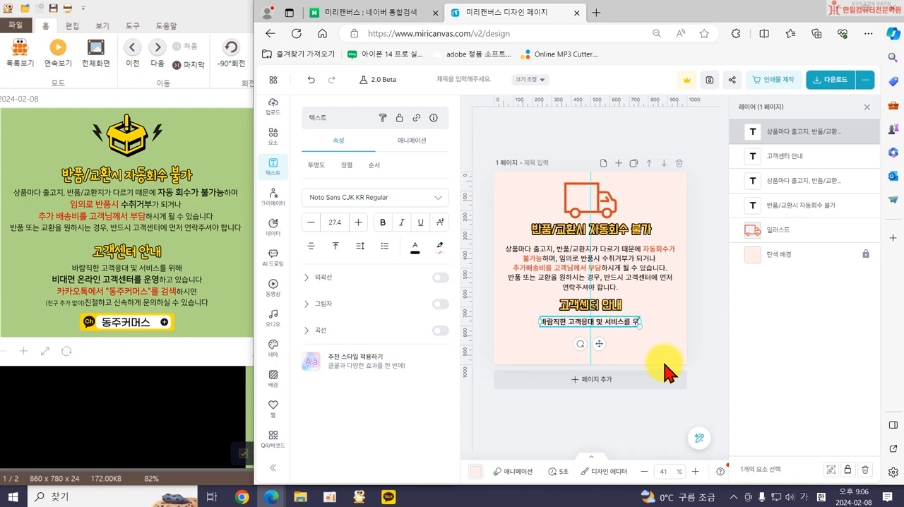
{"action": "type", "text": " 비대면 온라인 고ㄱ"}
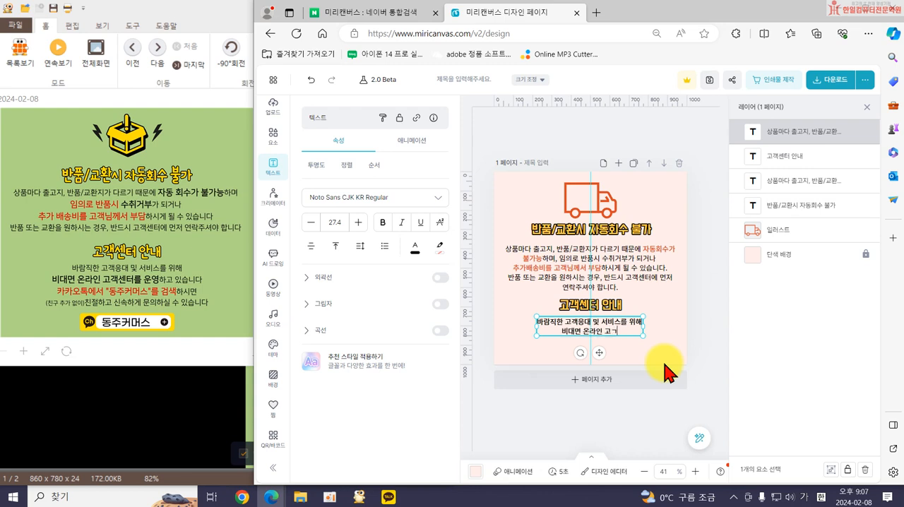
{"action": "key", "text": "BackSpace"}
{"action": "type", "text": "객센터를 운영하고 있습니다."}
{"action": "key", "text": "Return"}
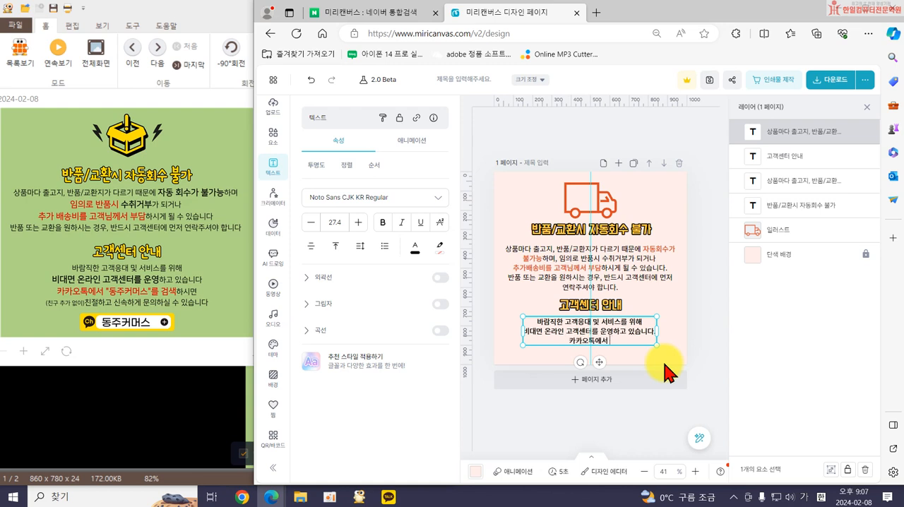
Finish the second body text with "카카오톡에서 00000를 검색하시면 (친구추가 없이) 친절하고 신속하게 문의하실 수 있습니다.".
{"action": "type", "text": "00000를 검색하시면"}
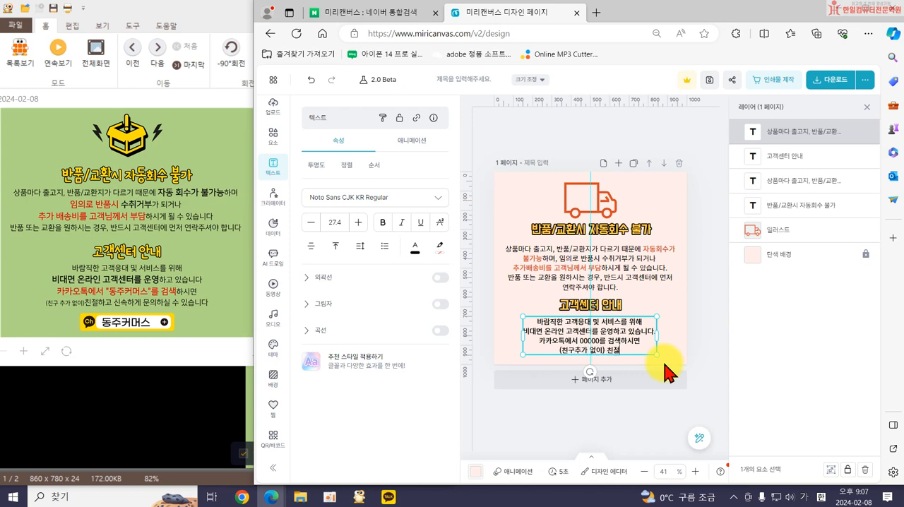
{"action": "type", "text": "신속하게 문"}
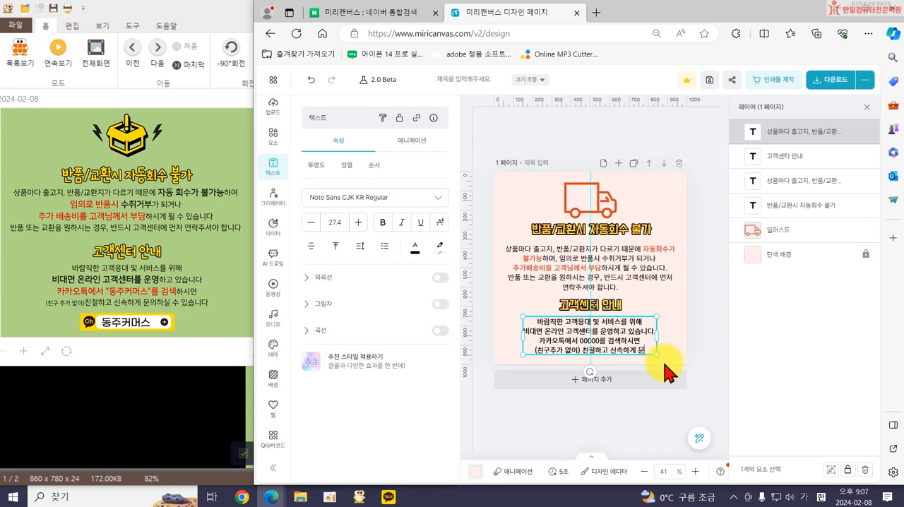
{"action": "type", "text": "의하"}
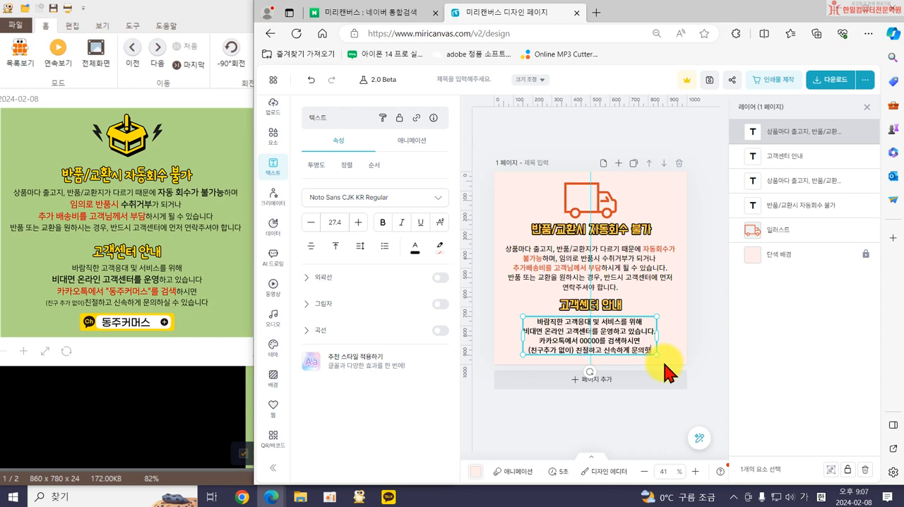
{"action": "type", "text": "실 수 있습니다."}
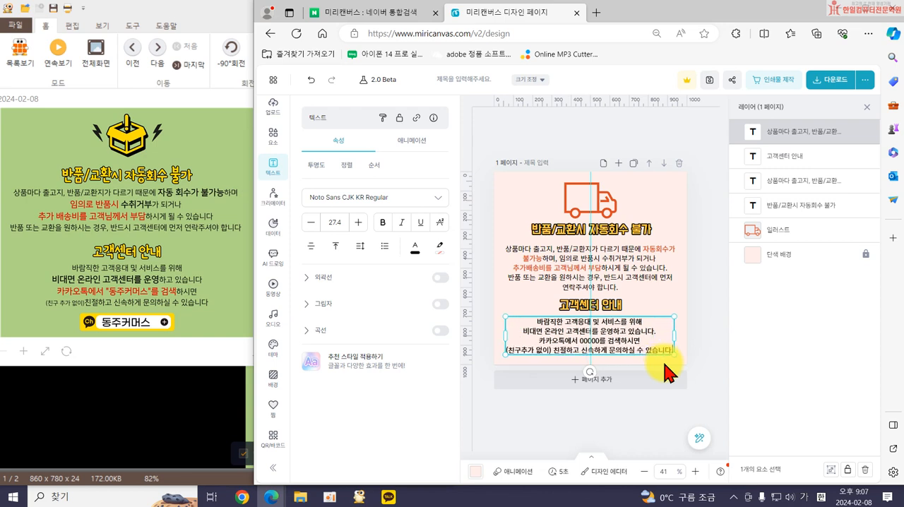
{"action": "left_click", "coordinate": [656, 411]}
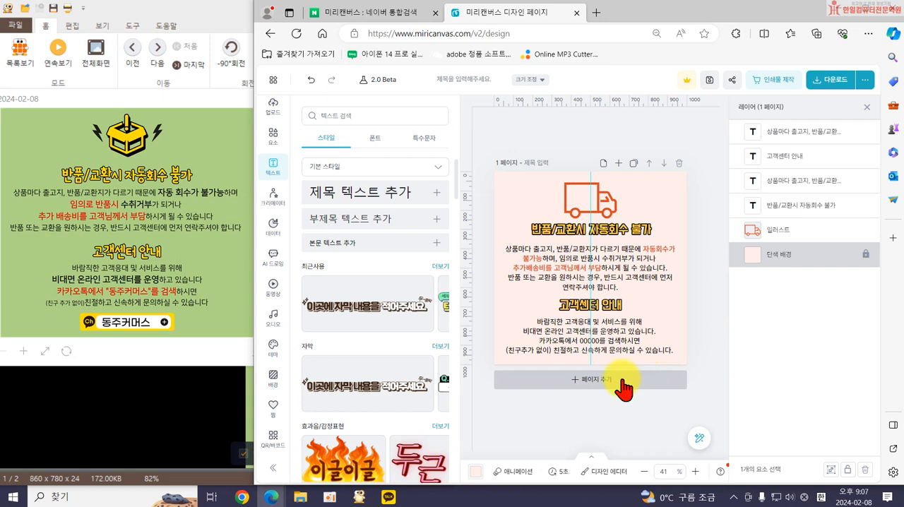
Download the finished page as a high-resolution PNG and choose to save it under a different name.
{"action": "left_click", "coordinate": [823, 91]}
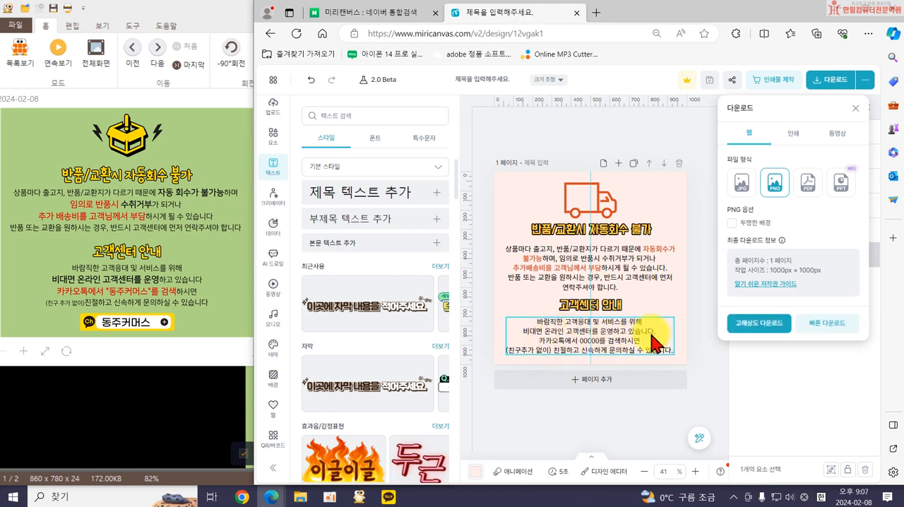
{"action": "left_click", "coordinate": [765, 323]}
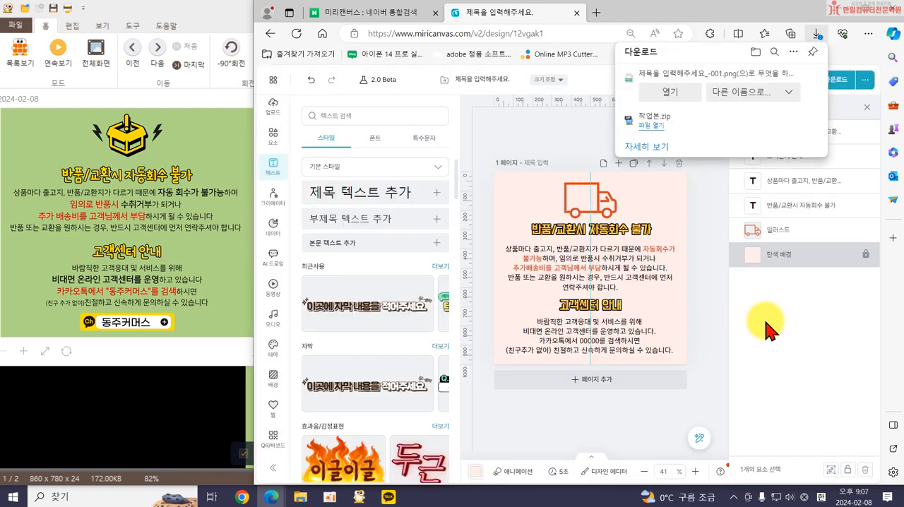
{"action": "left_click", "coordinate": [738, 105]}
Save the PNG as "자동회수불가" in the 24년1회차 쓱싹스마트스토어 folder under Documents.
{"action": "scroll", "coordinate": [212, 145], "scroll_direction": "up", "scroll_amount": 4}
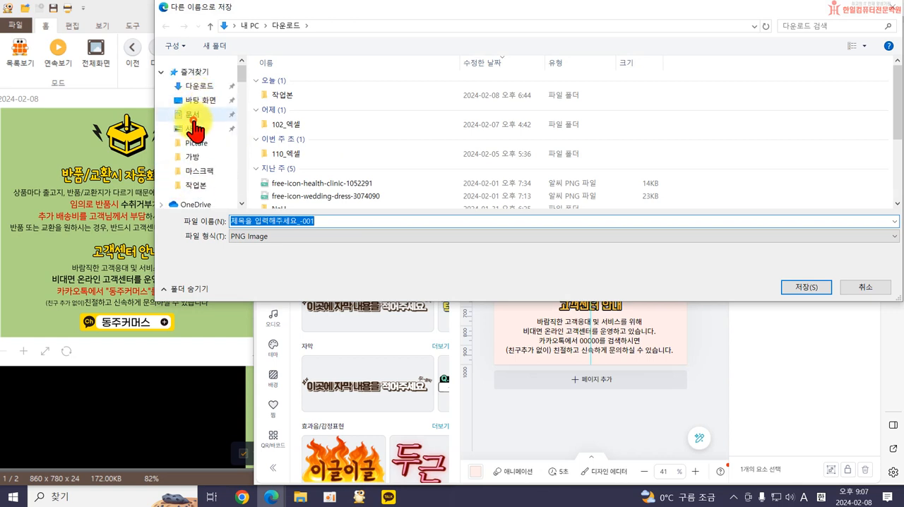
{"action": "left_click", "coordinate": [191, 114]}
{"action": "double_click", "coordinate": [664, 123]}
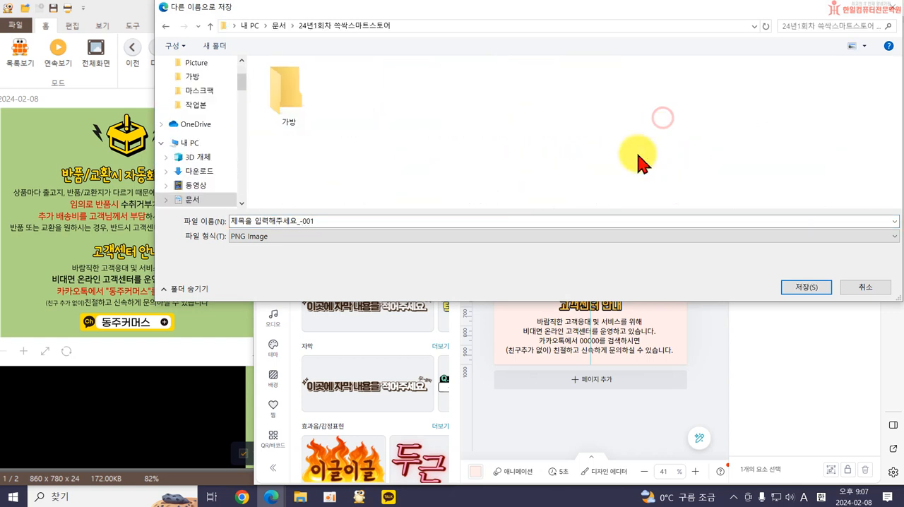
{"action": "left_click", "coordinate": [368, 219]}
{"action": "type", "text": "wk"}
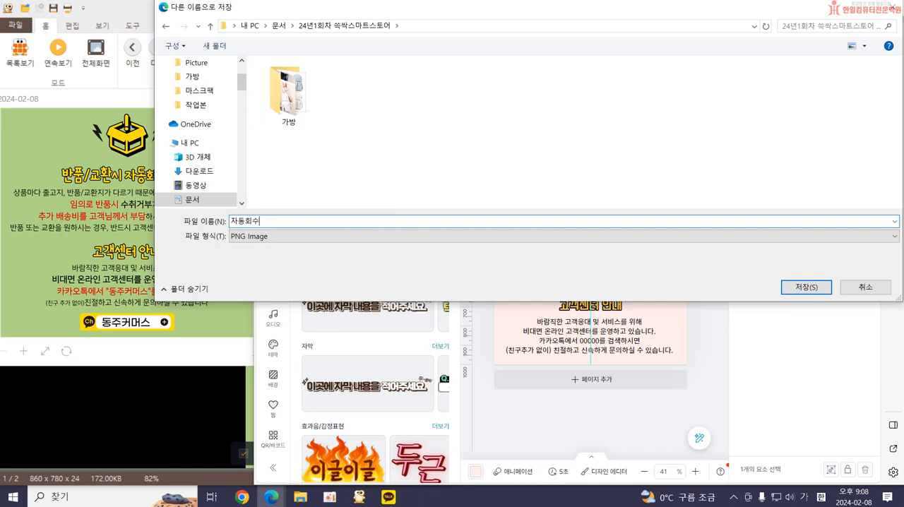
{"action": "type", "text": "동회수불가"}
{"action": "key", "text": "Return"}
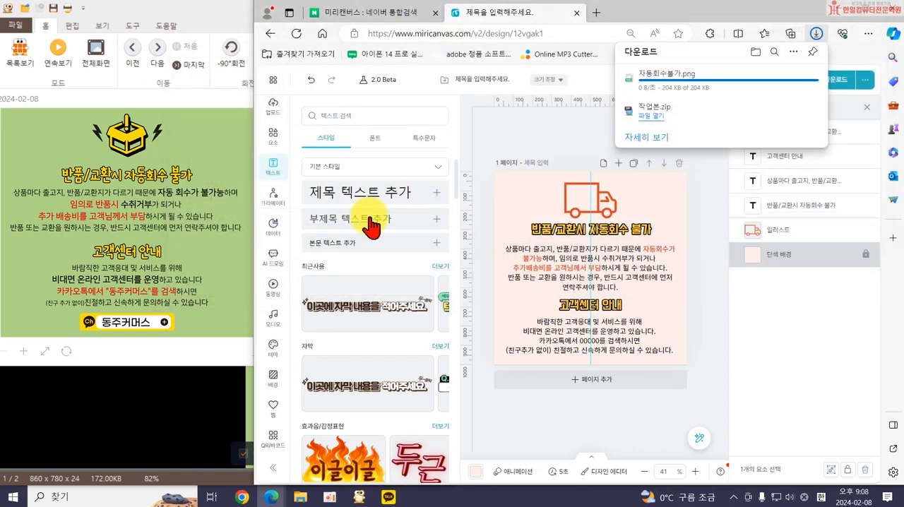